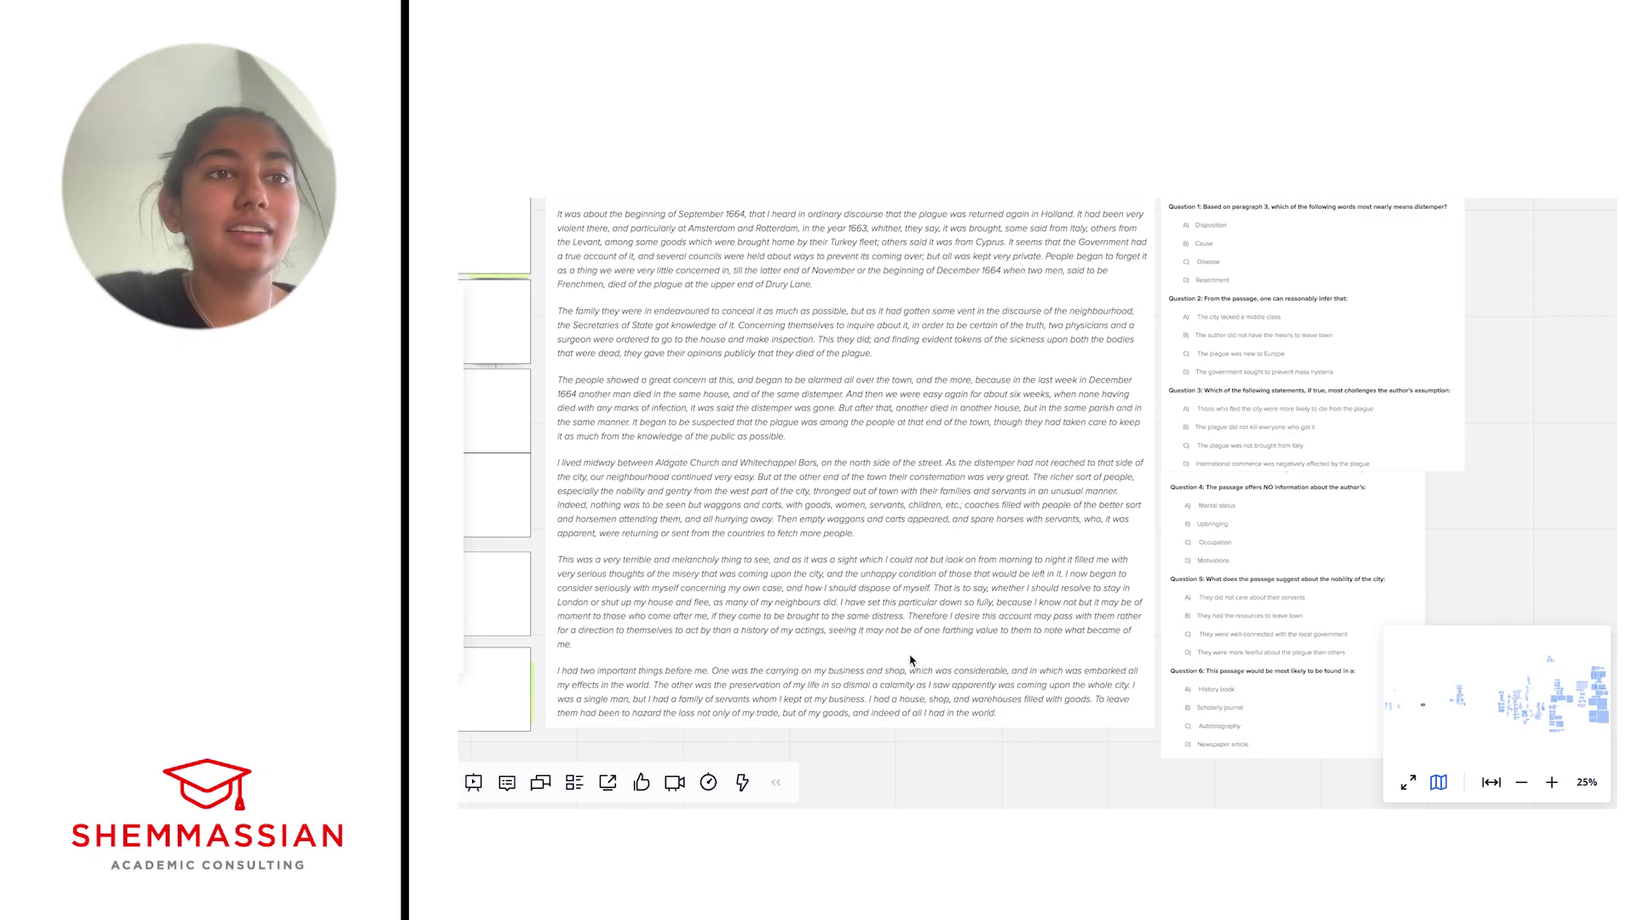
scroll(911, 661, "up", 2)
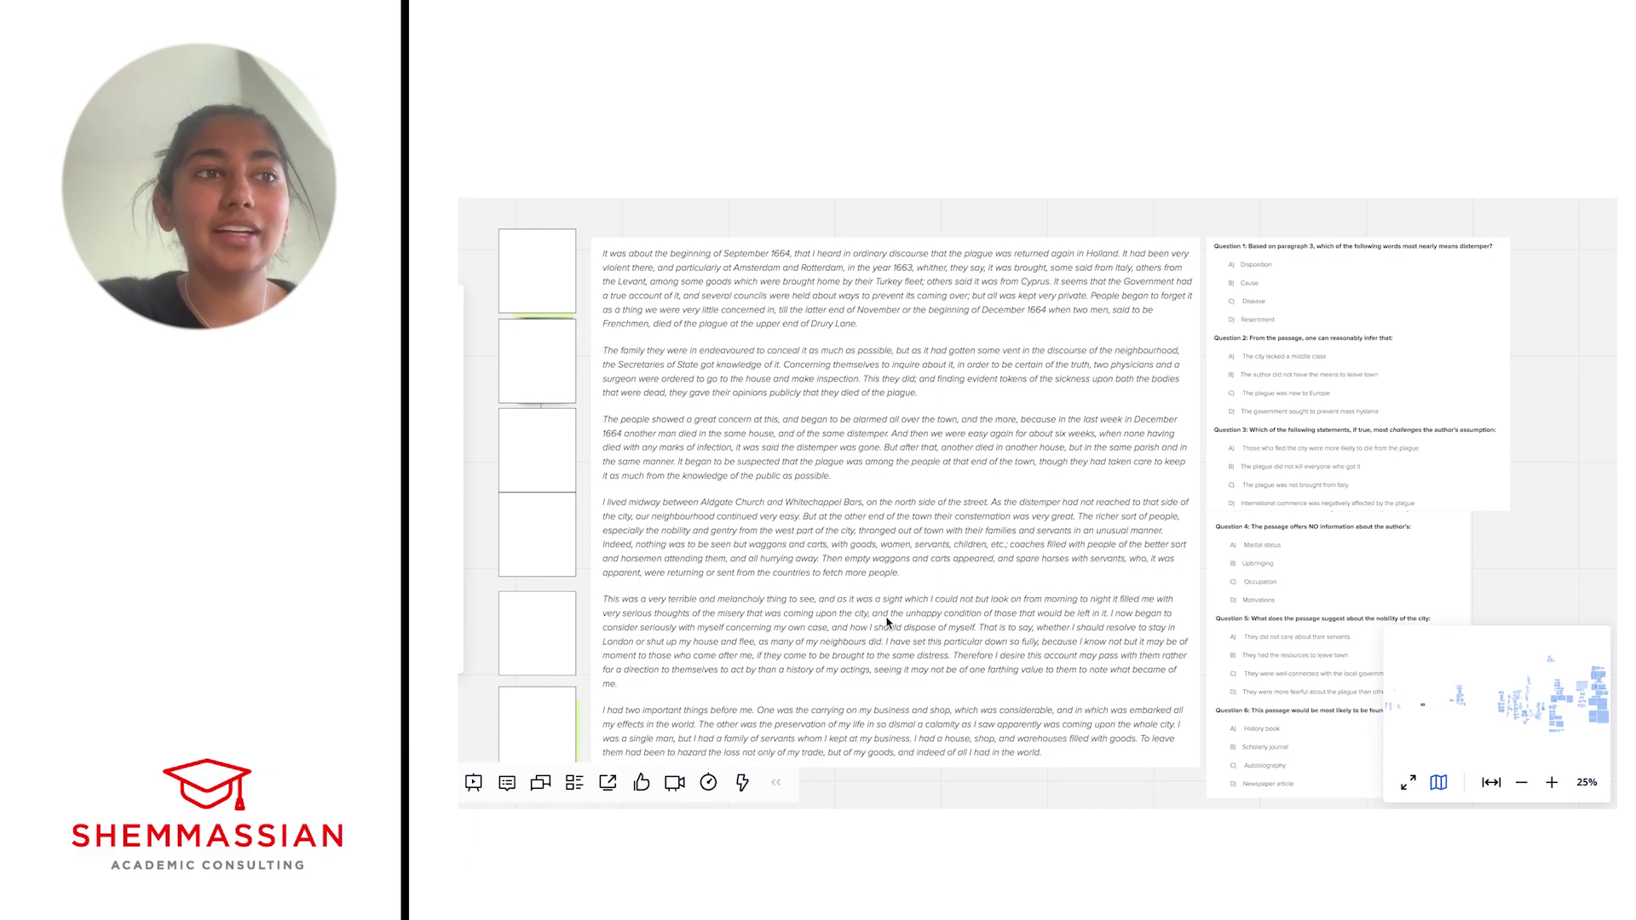
- Delete the blank boxes hiding the summary notes beside paragraphs one and two
left_click(536, 307)
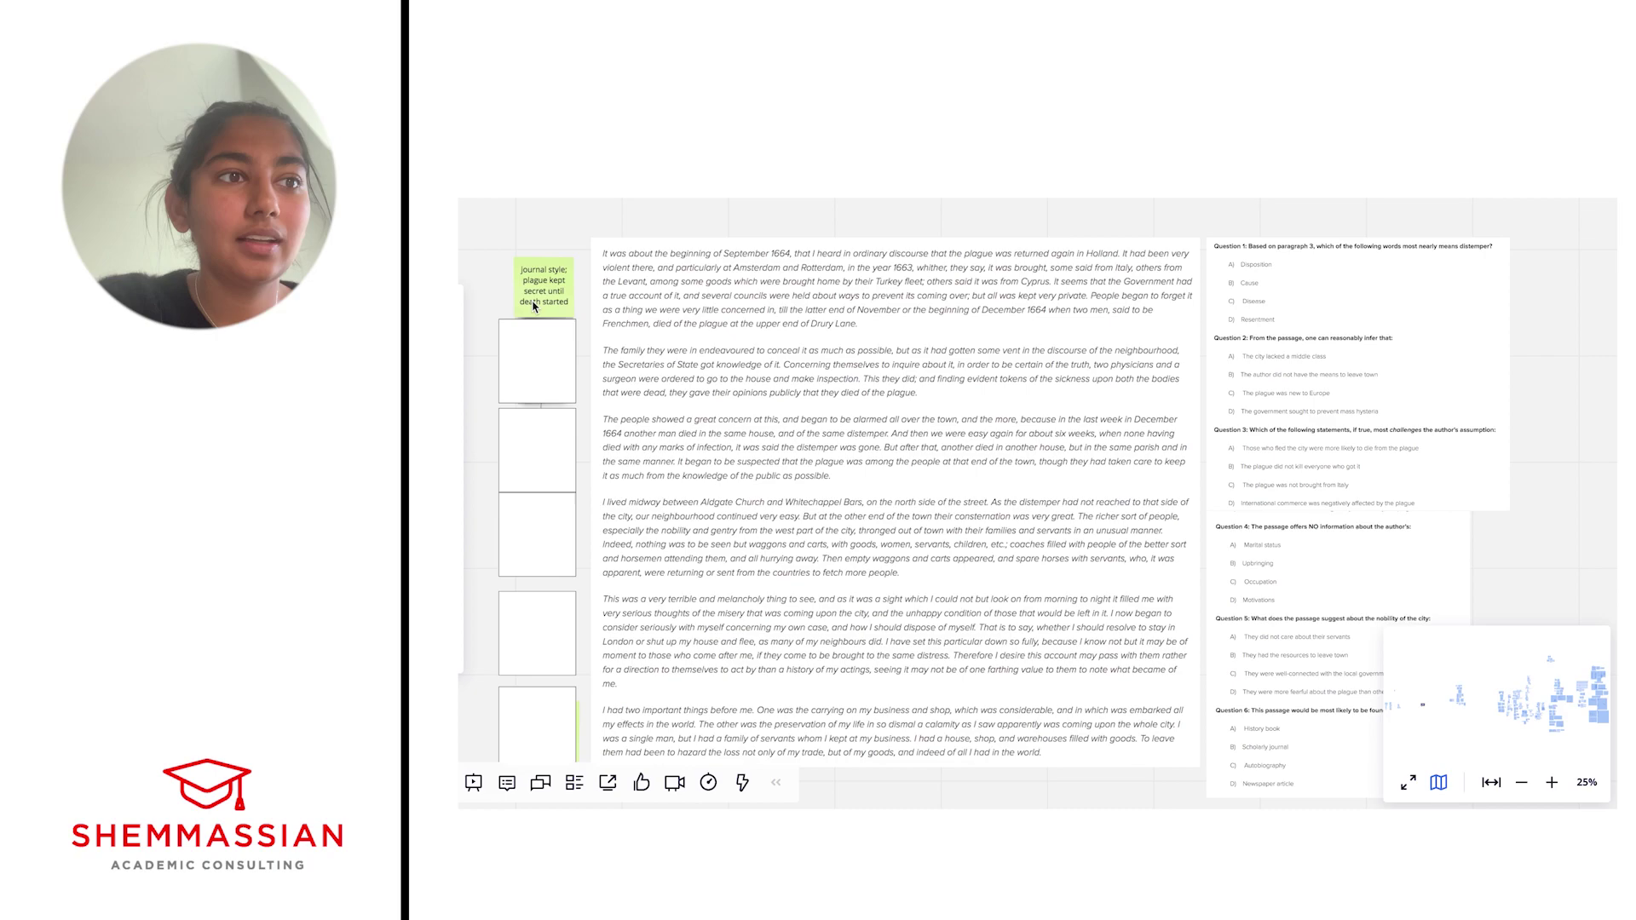
scroll(534, 307, "up", 5)
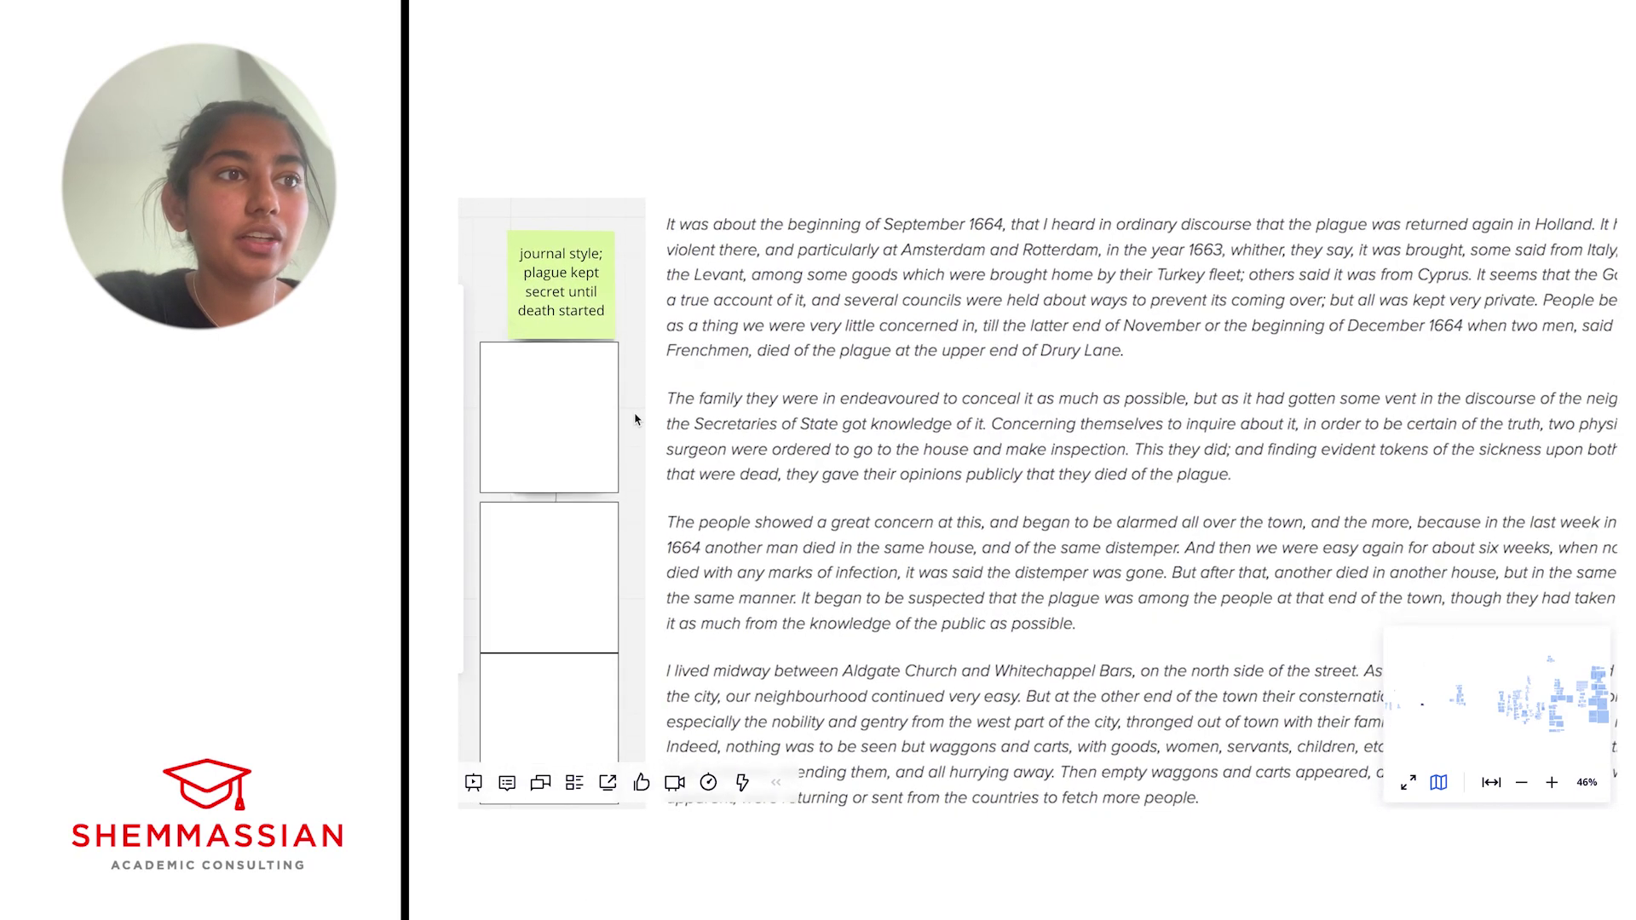
scroll(634, 418, "up", 2)
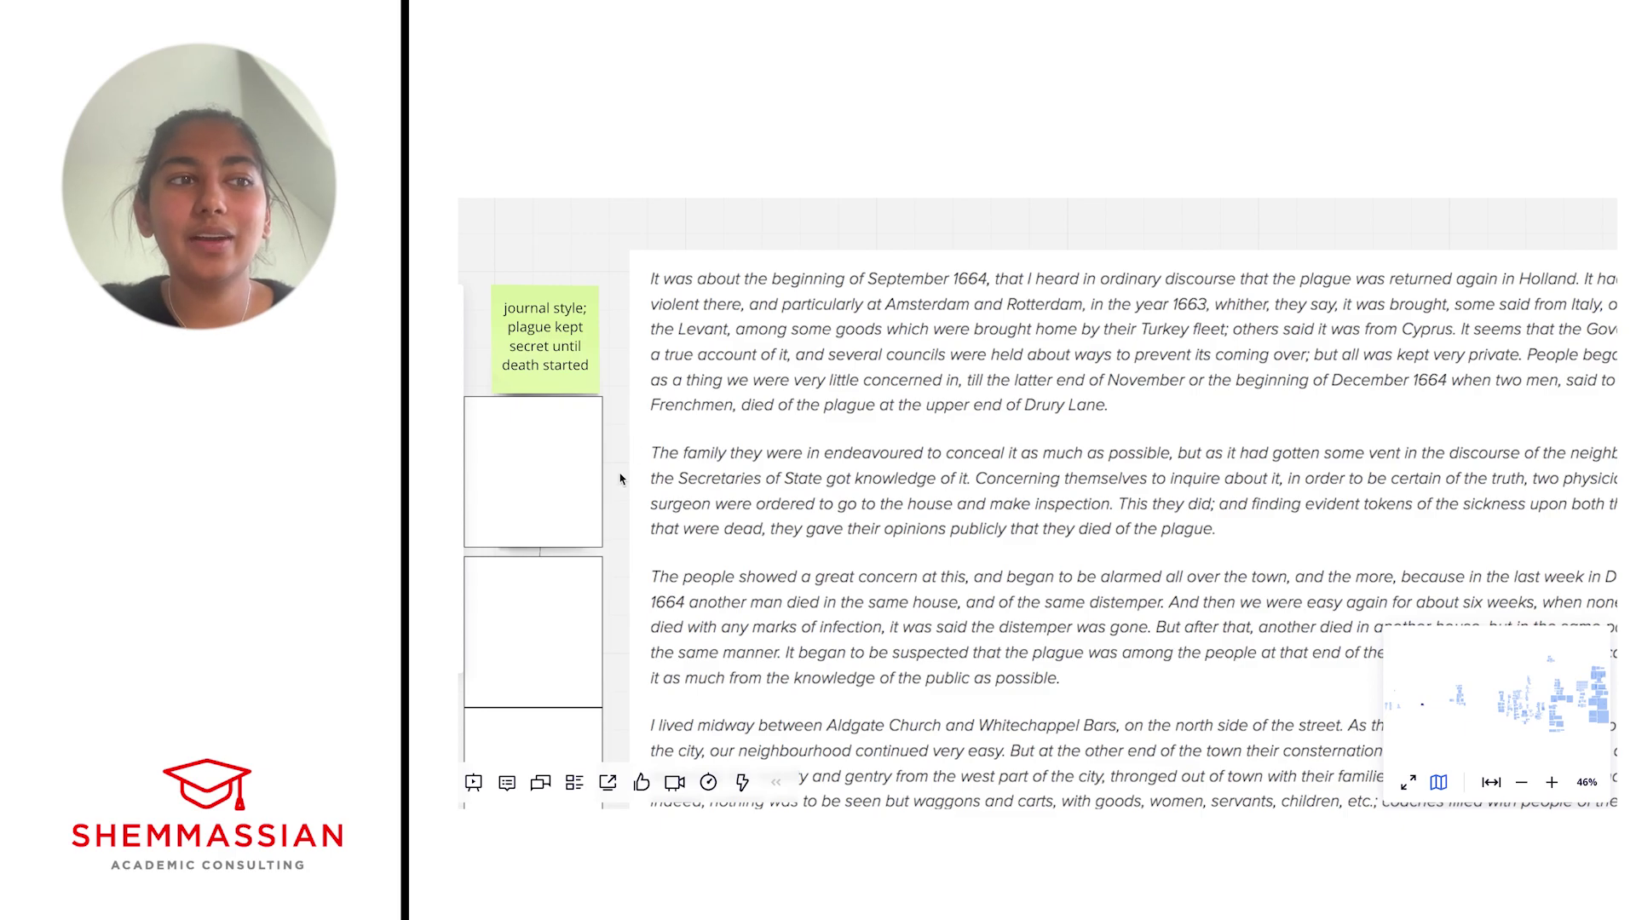
scroll(594, 486, "down", 1)
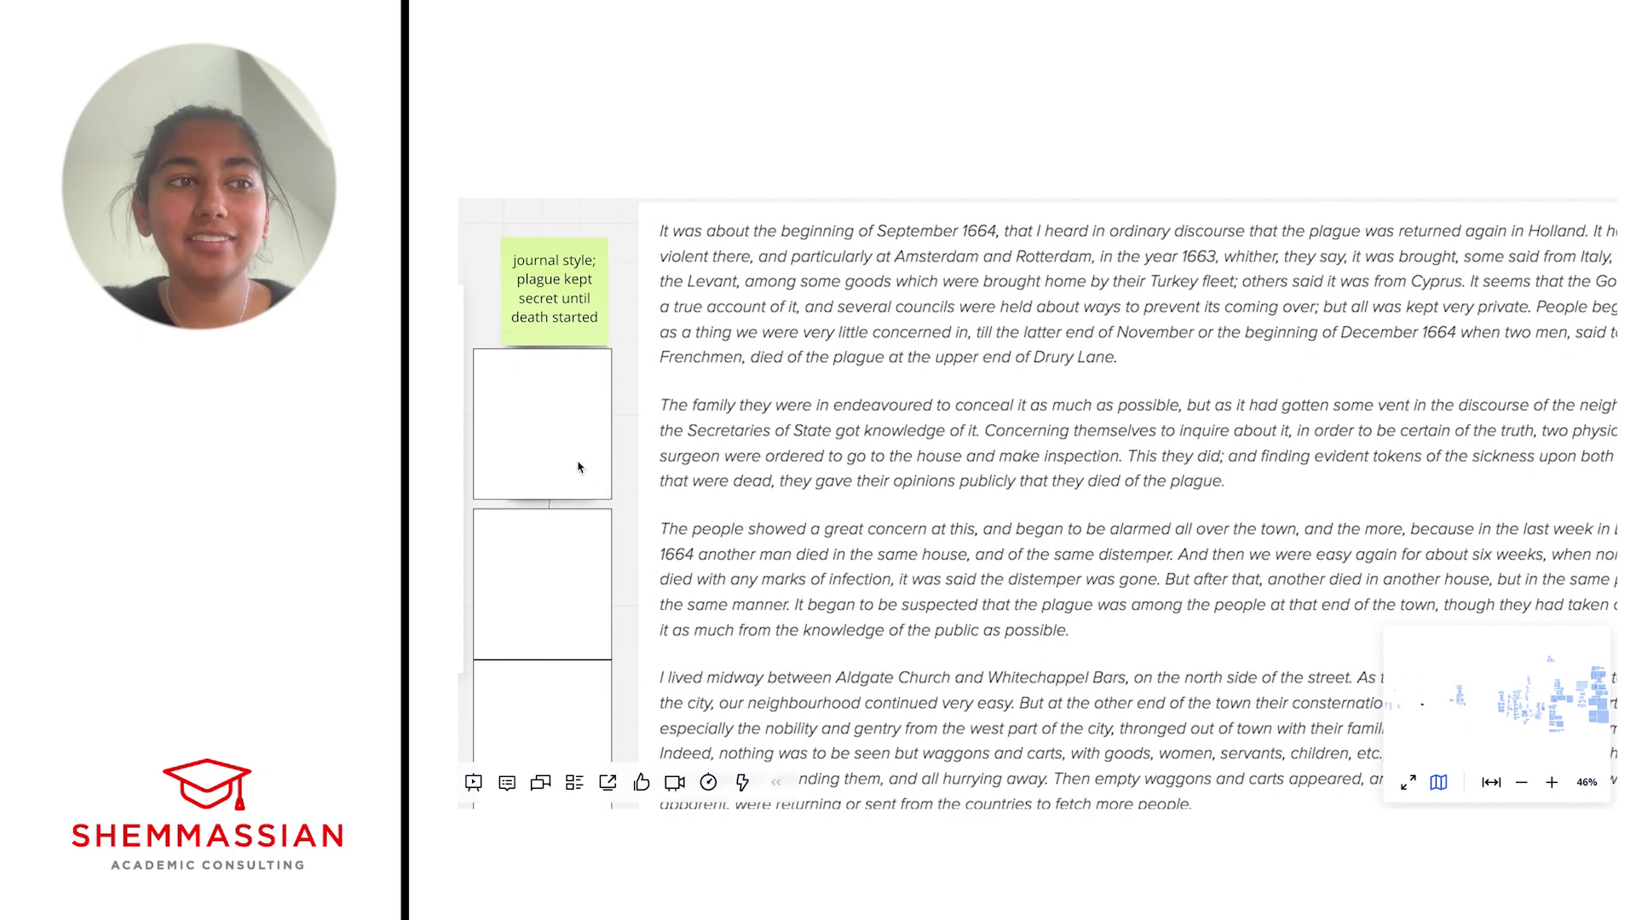
left_click(579, 467)
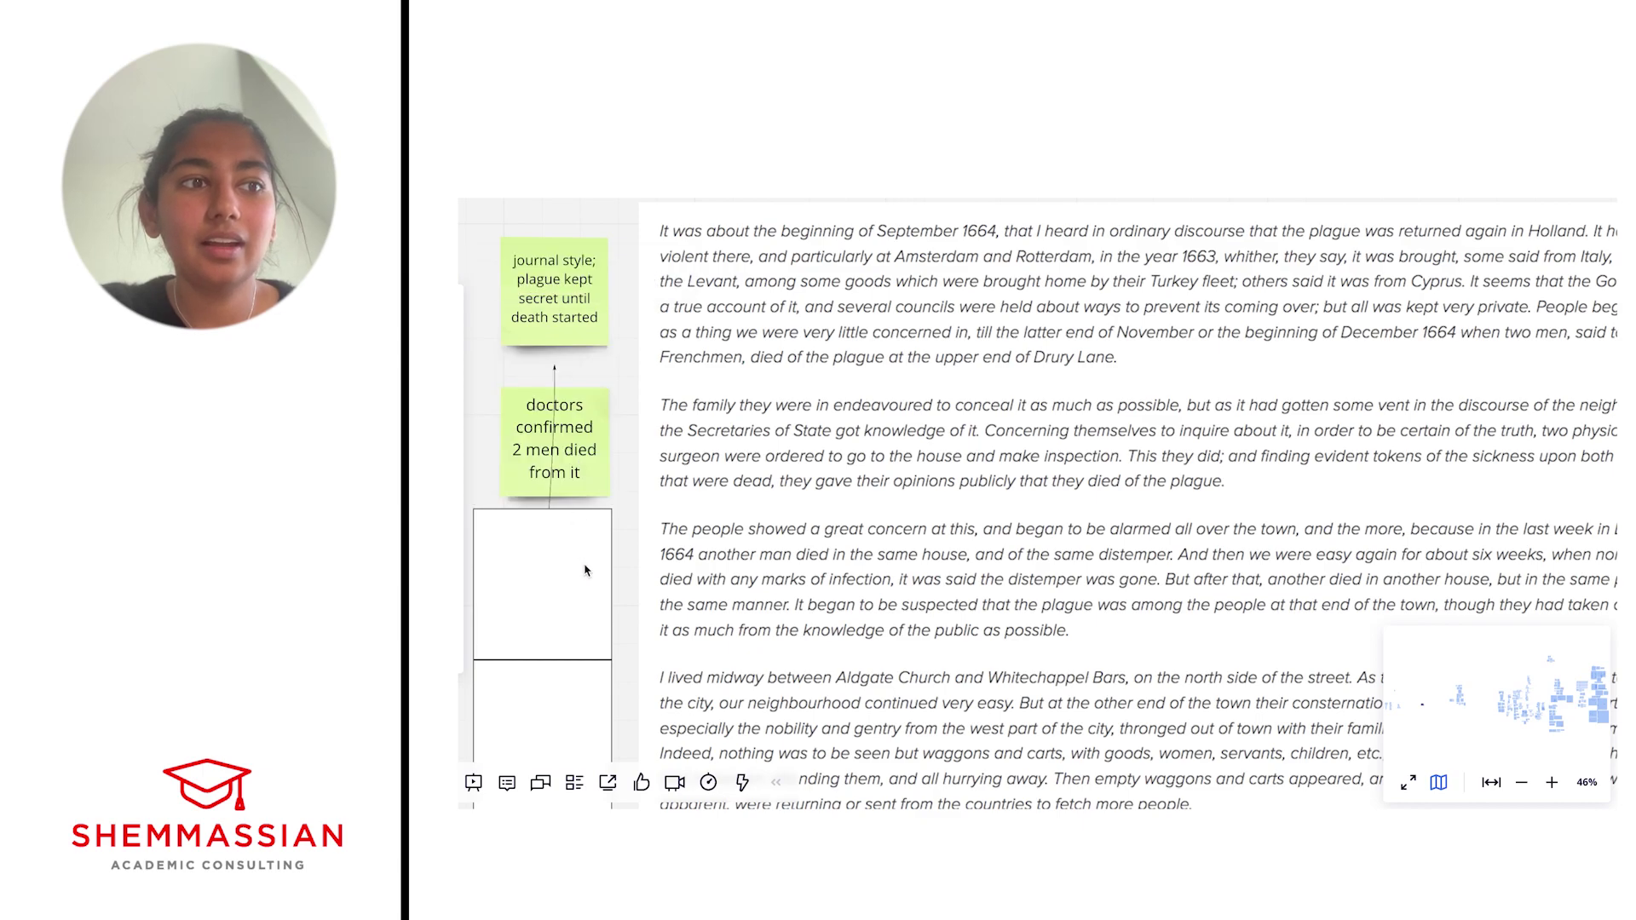
scroll(727, 576, "down", 1)
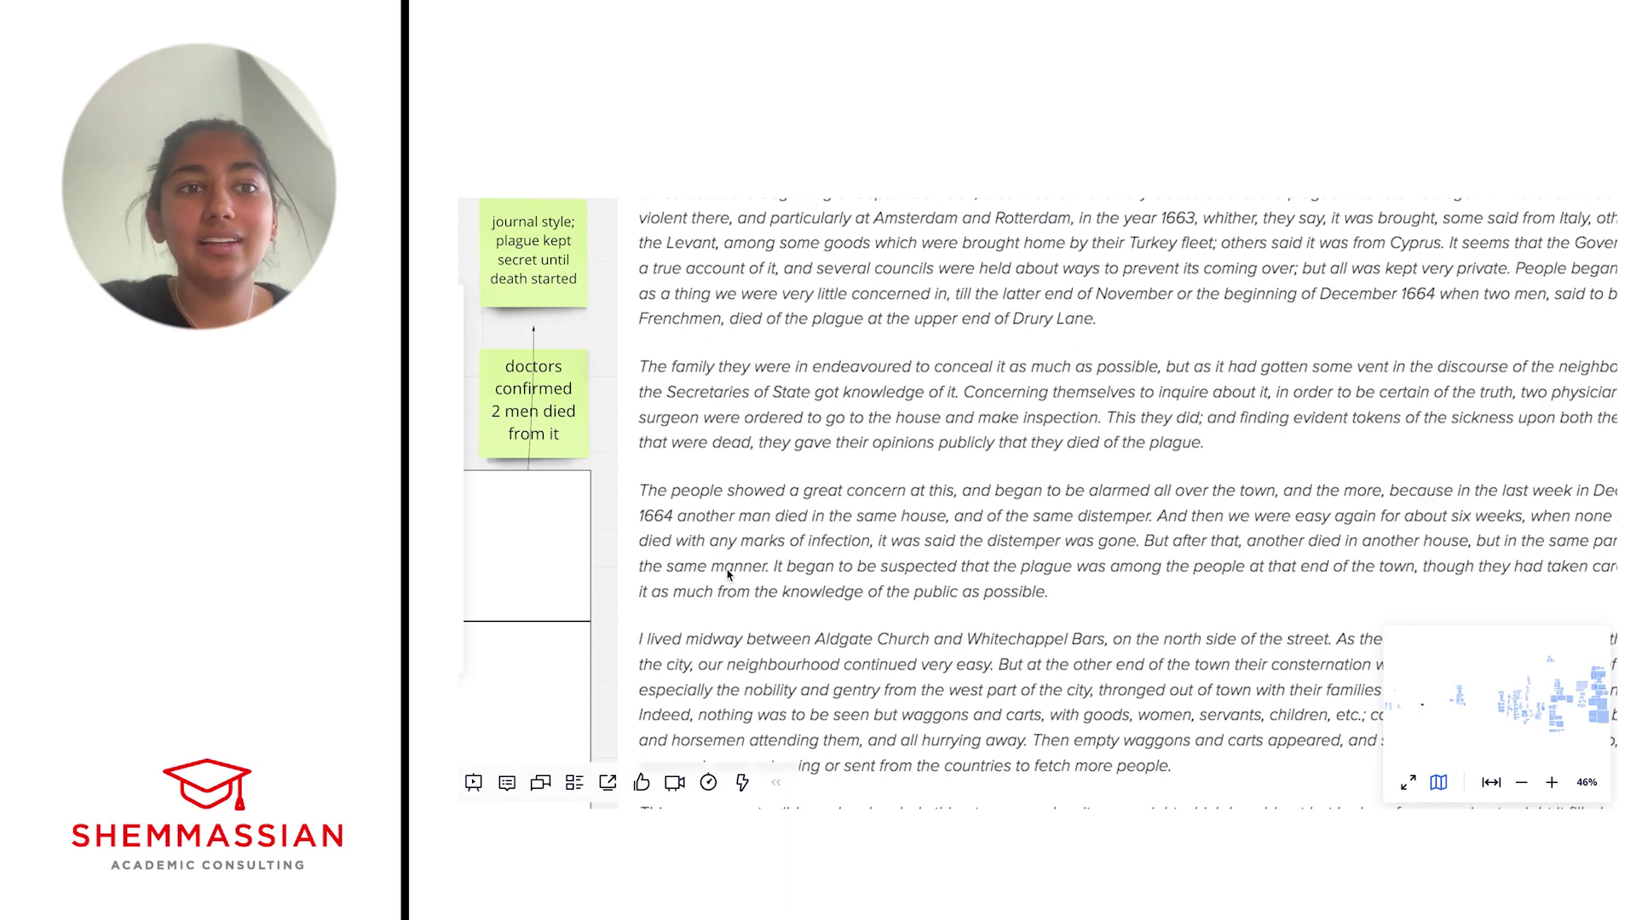
scroll(736, 597, "down", 1)
scroll(735, 598, "down", 1)
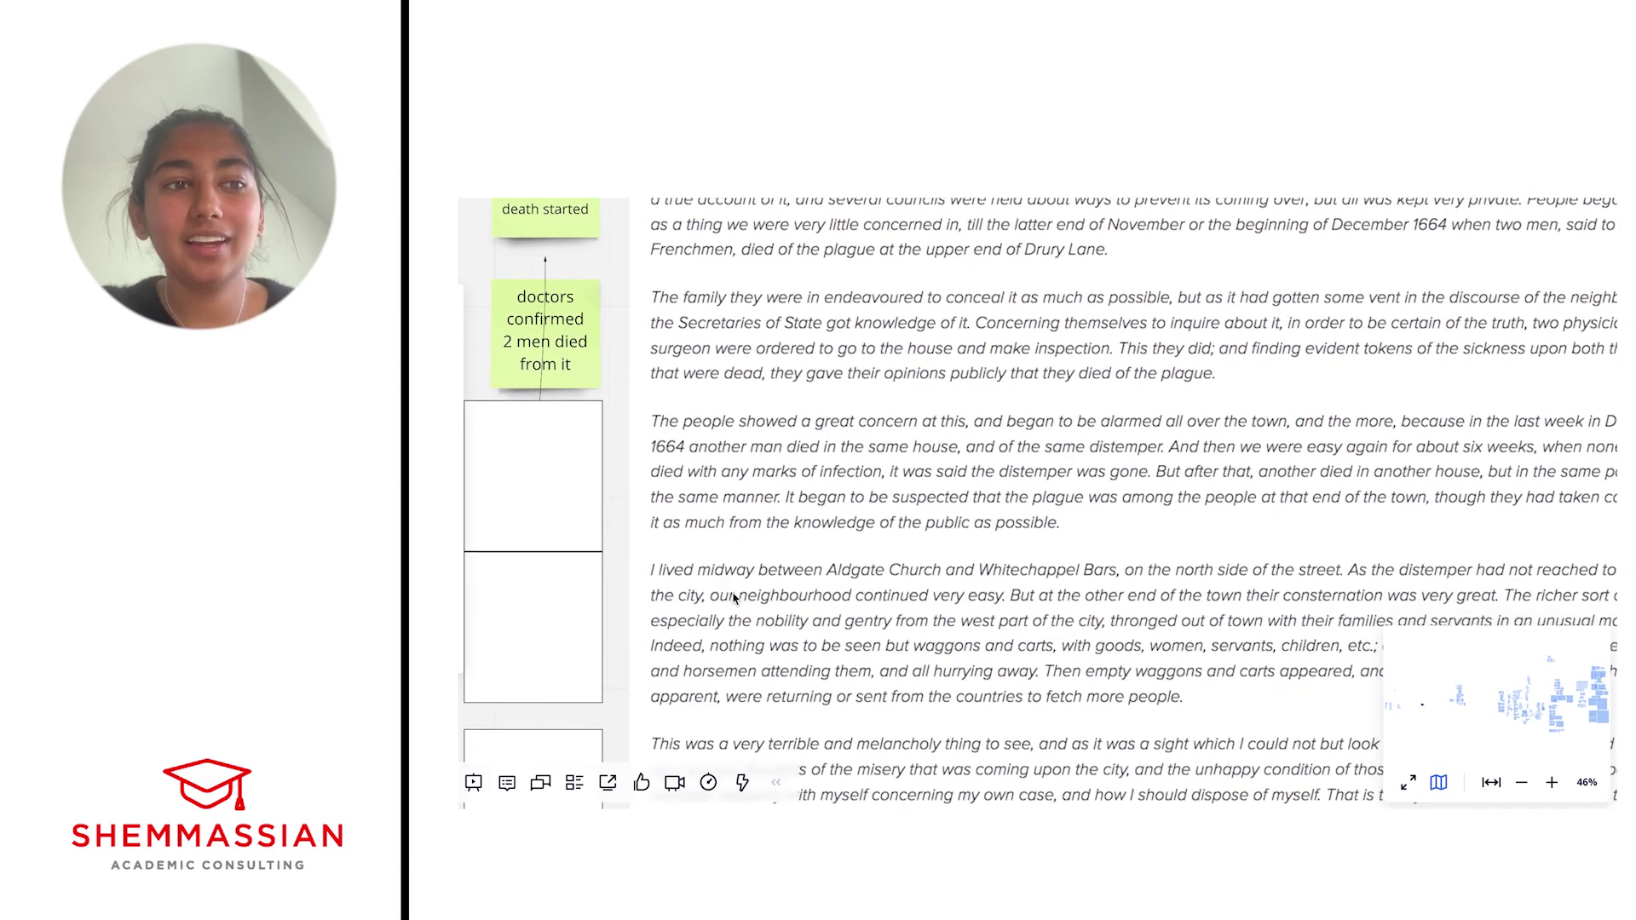
scroll(735, 597, "down", 1)
scroll(735, 597, "down", 1)
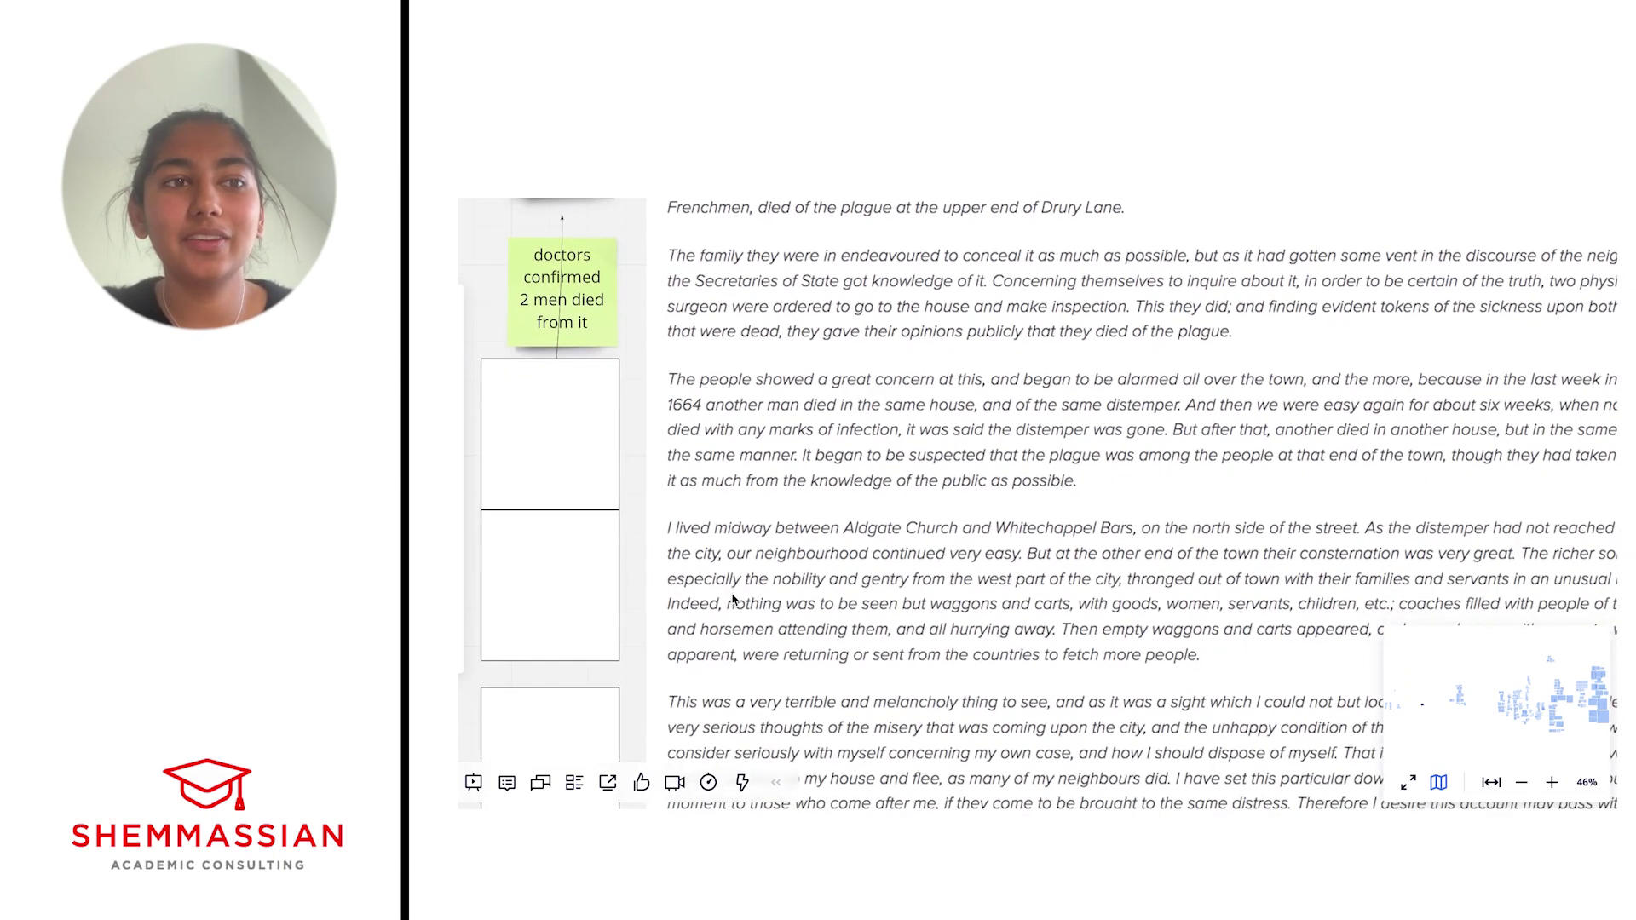
- Remove the blank boxes beside paragraphs three, four and five to uncover their notes
left_click(588, 488)
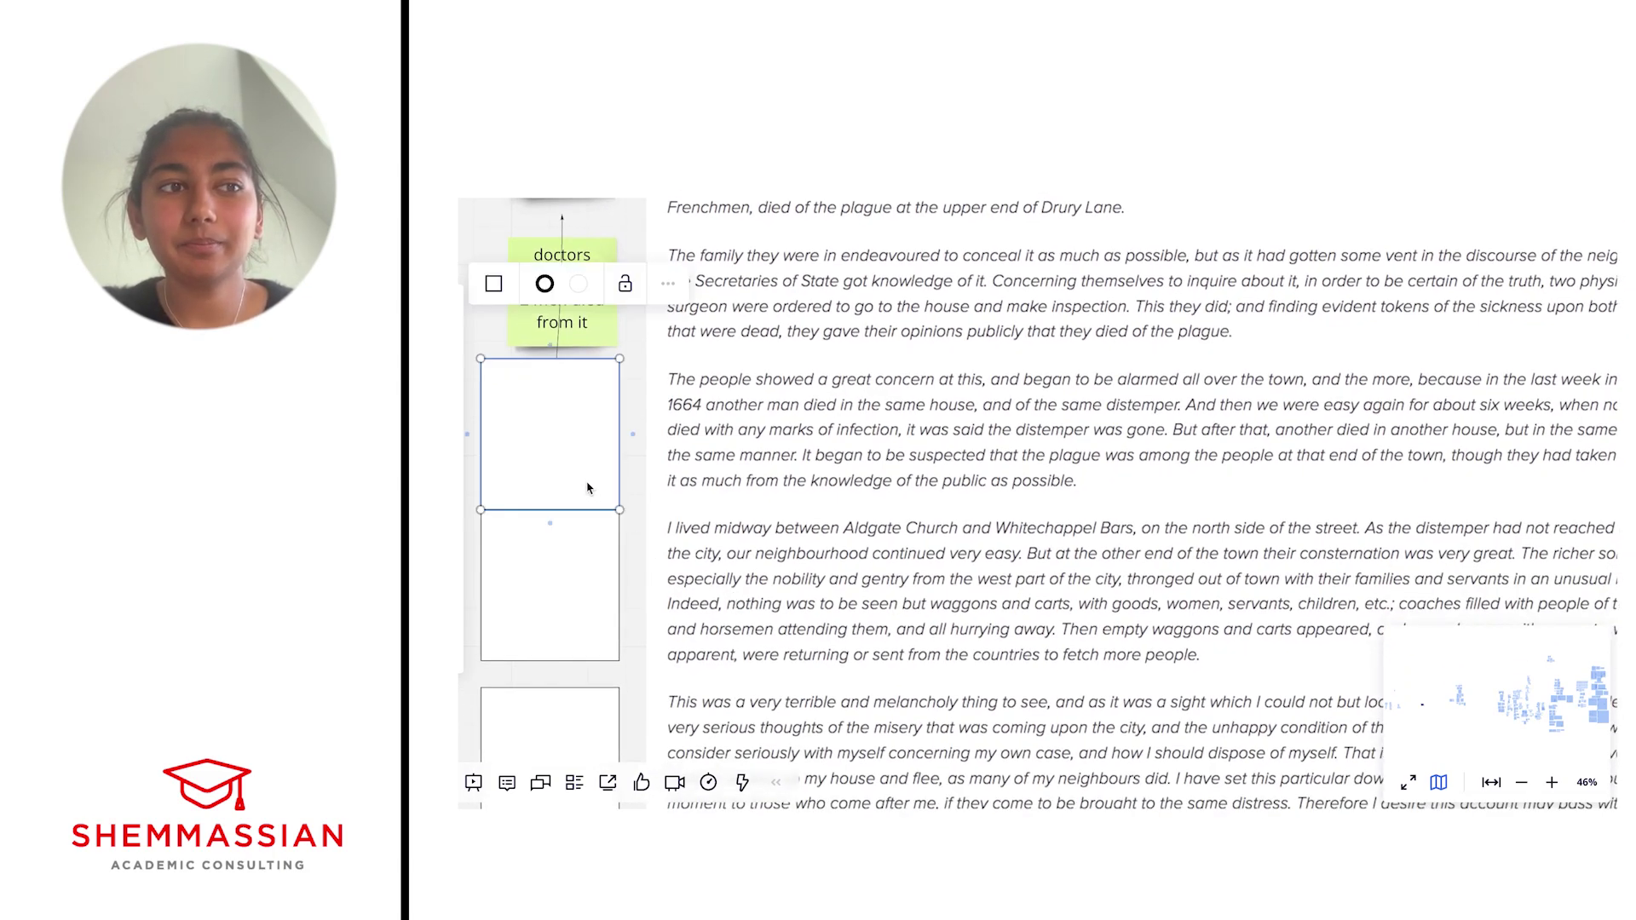
key("Escape")
scroll(701, 486, "down", 1)
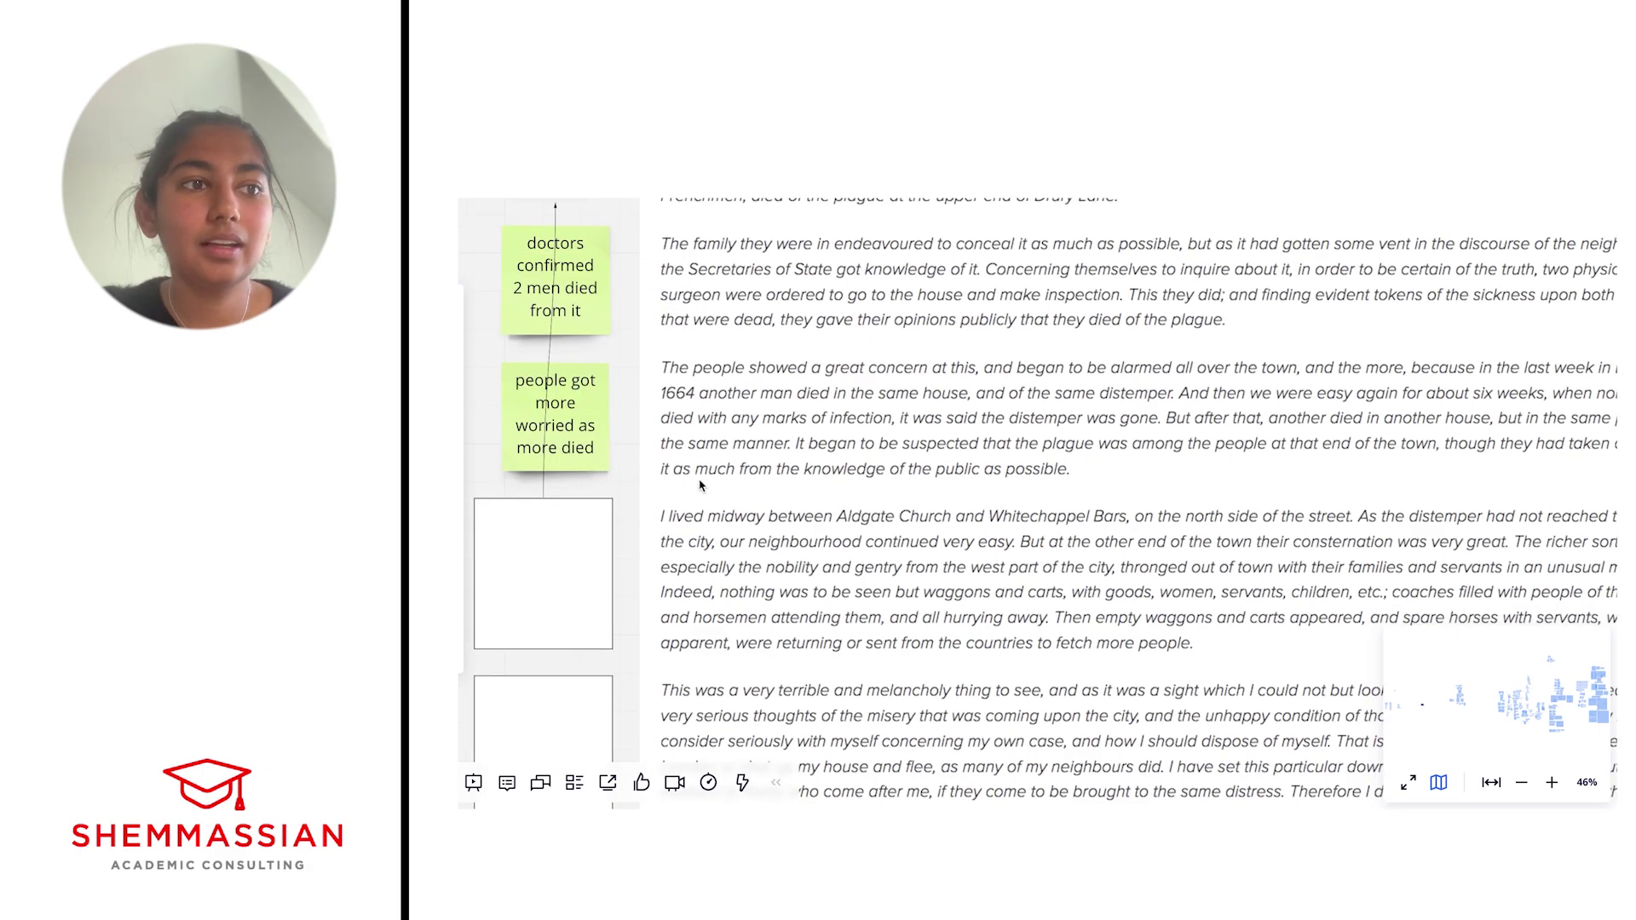
scroll(701, 486, "down", 1)
scroll(700, 484, "down", 1)
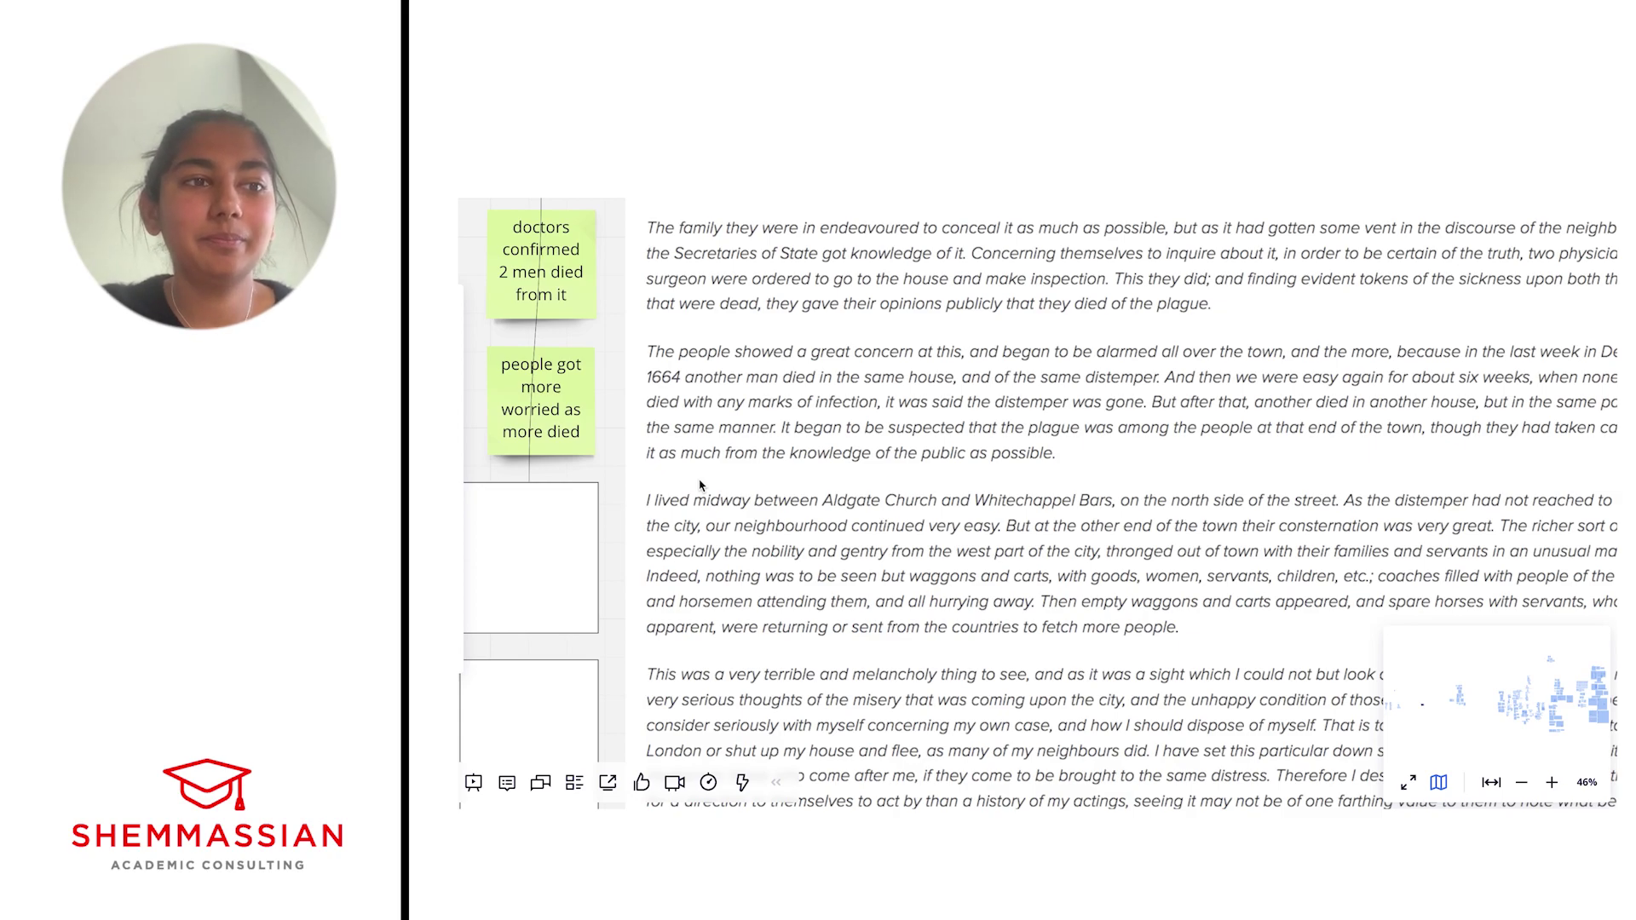
scroll(701, 484, "down", 2)
scroll(700, 485, "down", 1)
left_click(592, 473)
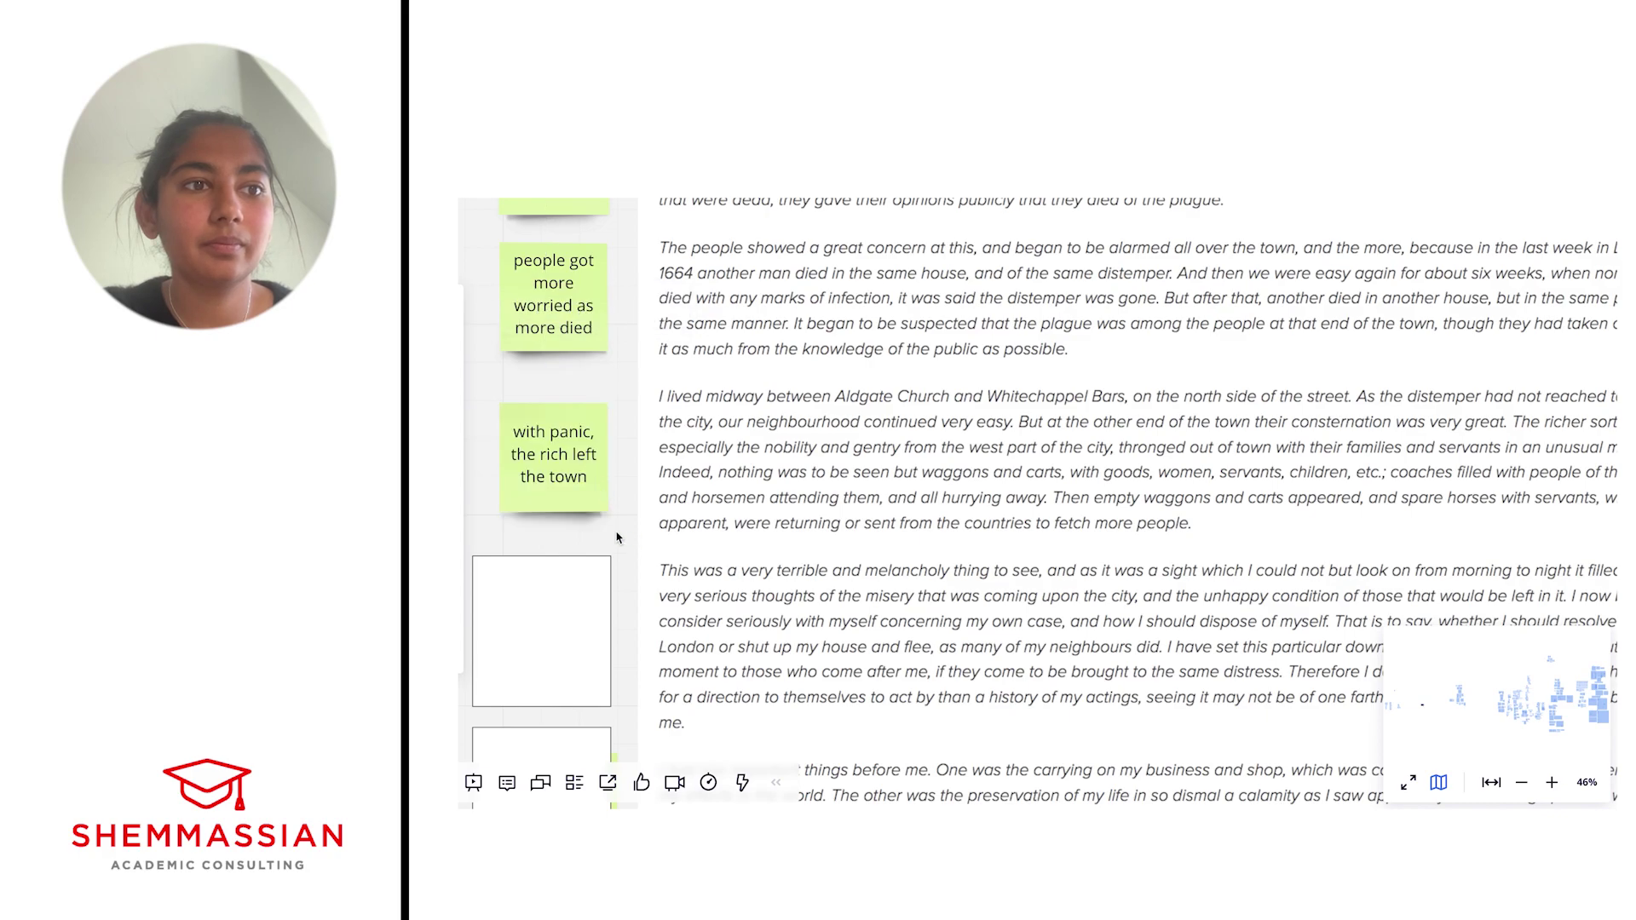
scroll(611, 531, "down", 1)
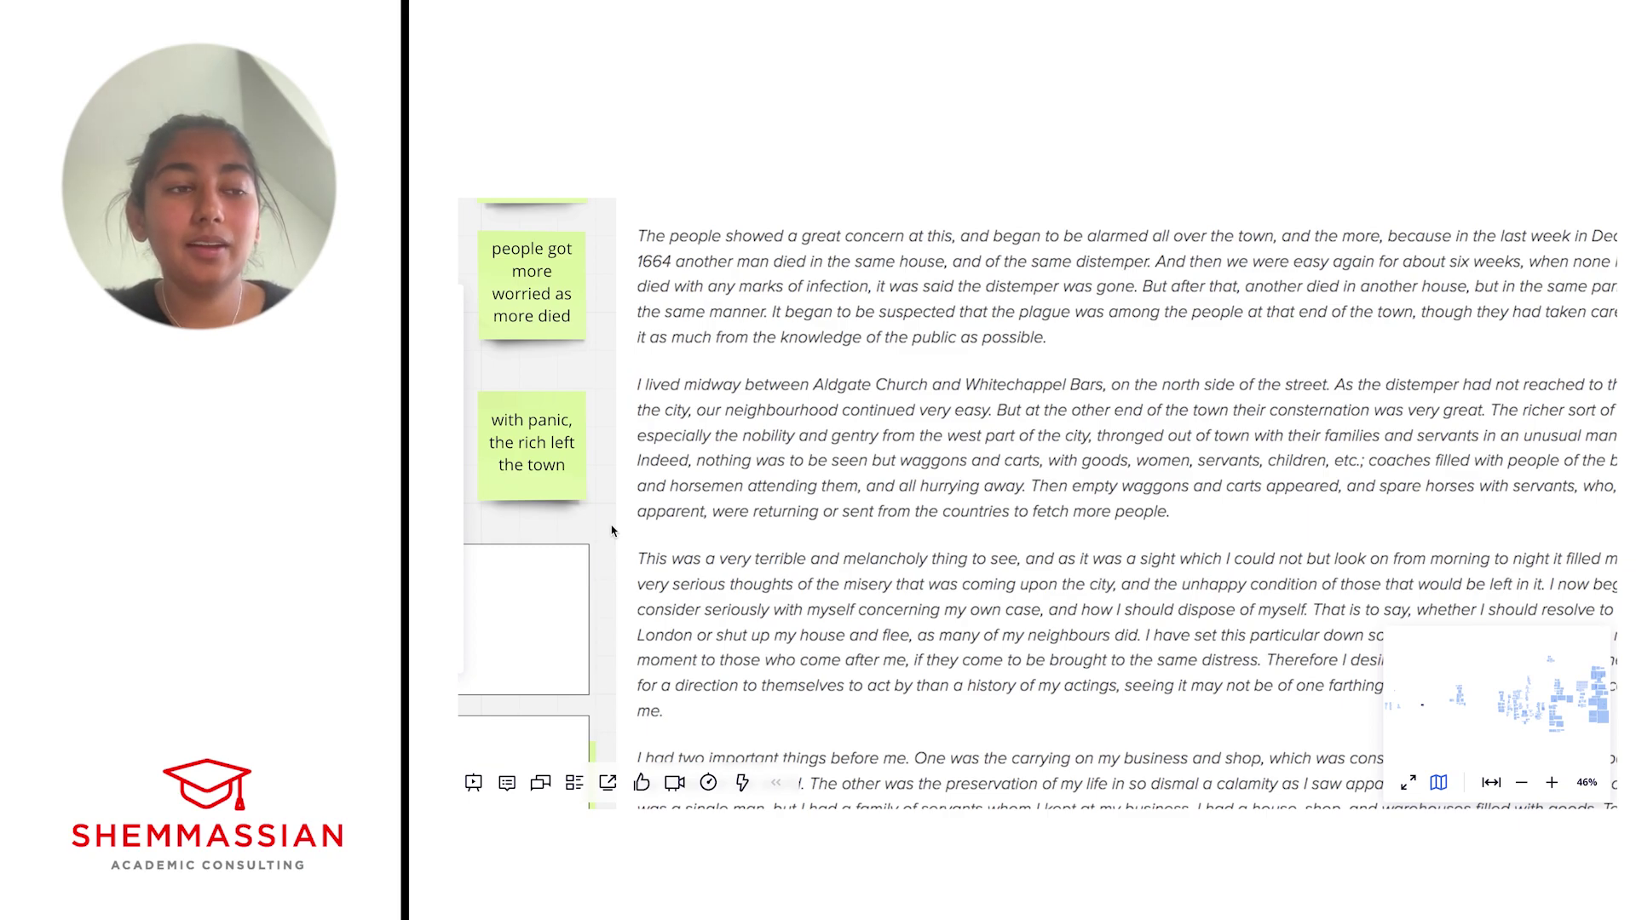
scroll(613, 531, "down", 2)
scroll(613, 531, "down", 1)
scroll(612, 531, "down", 1)
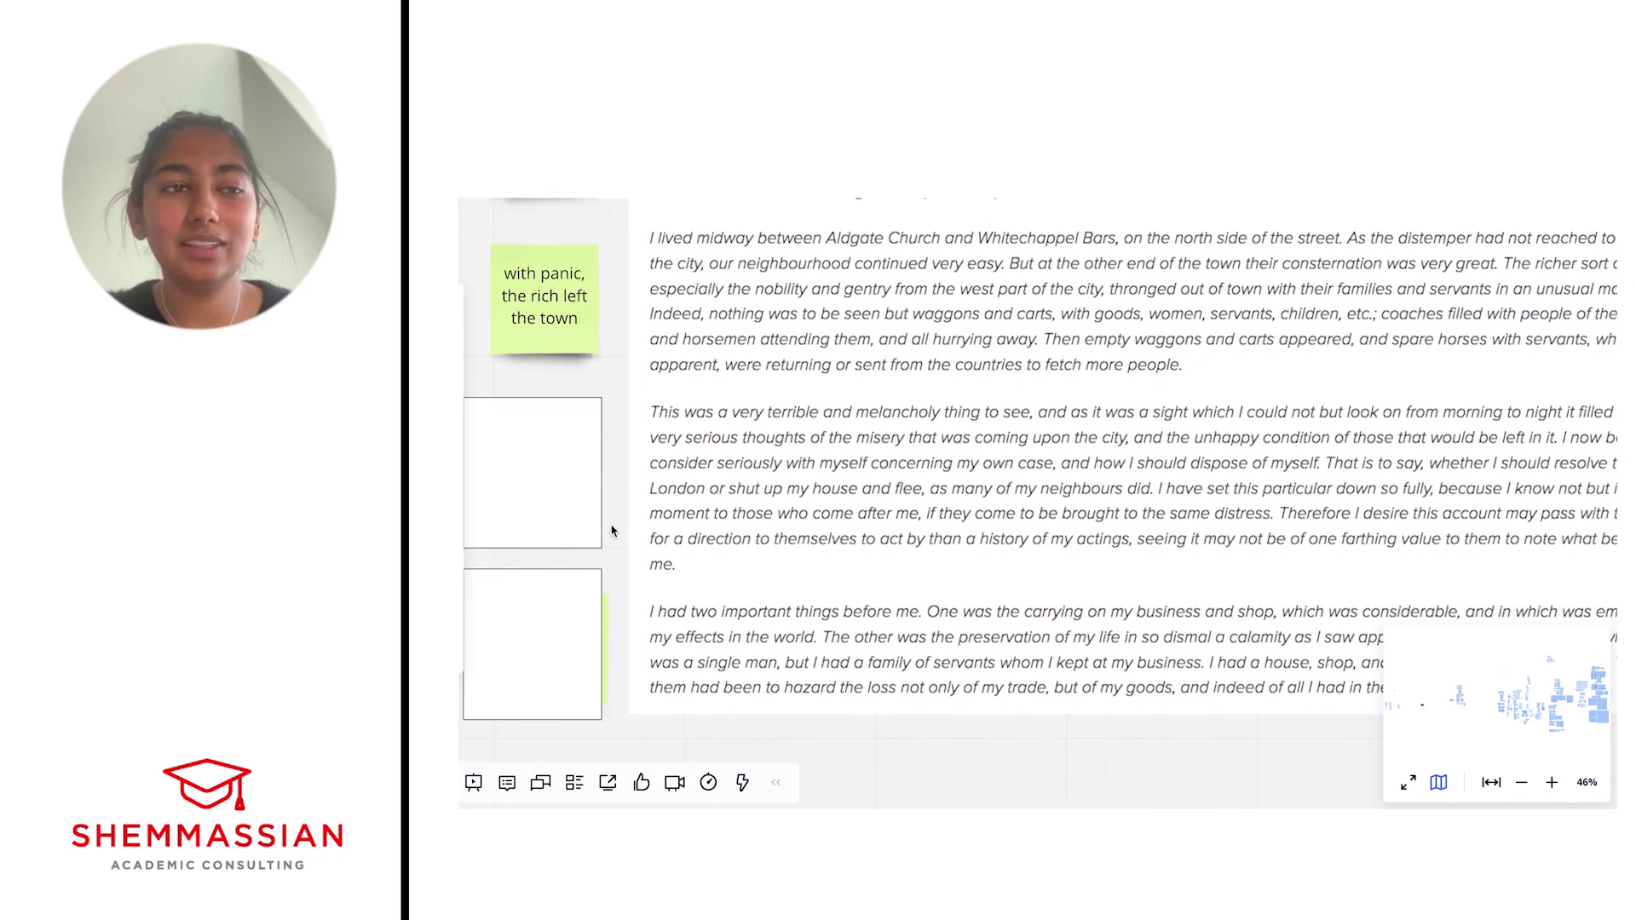
left_click(553, 513)
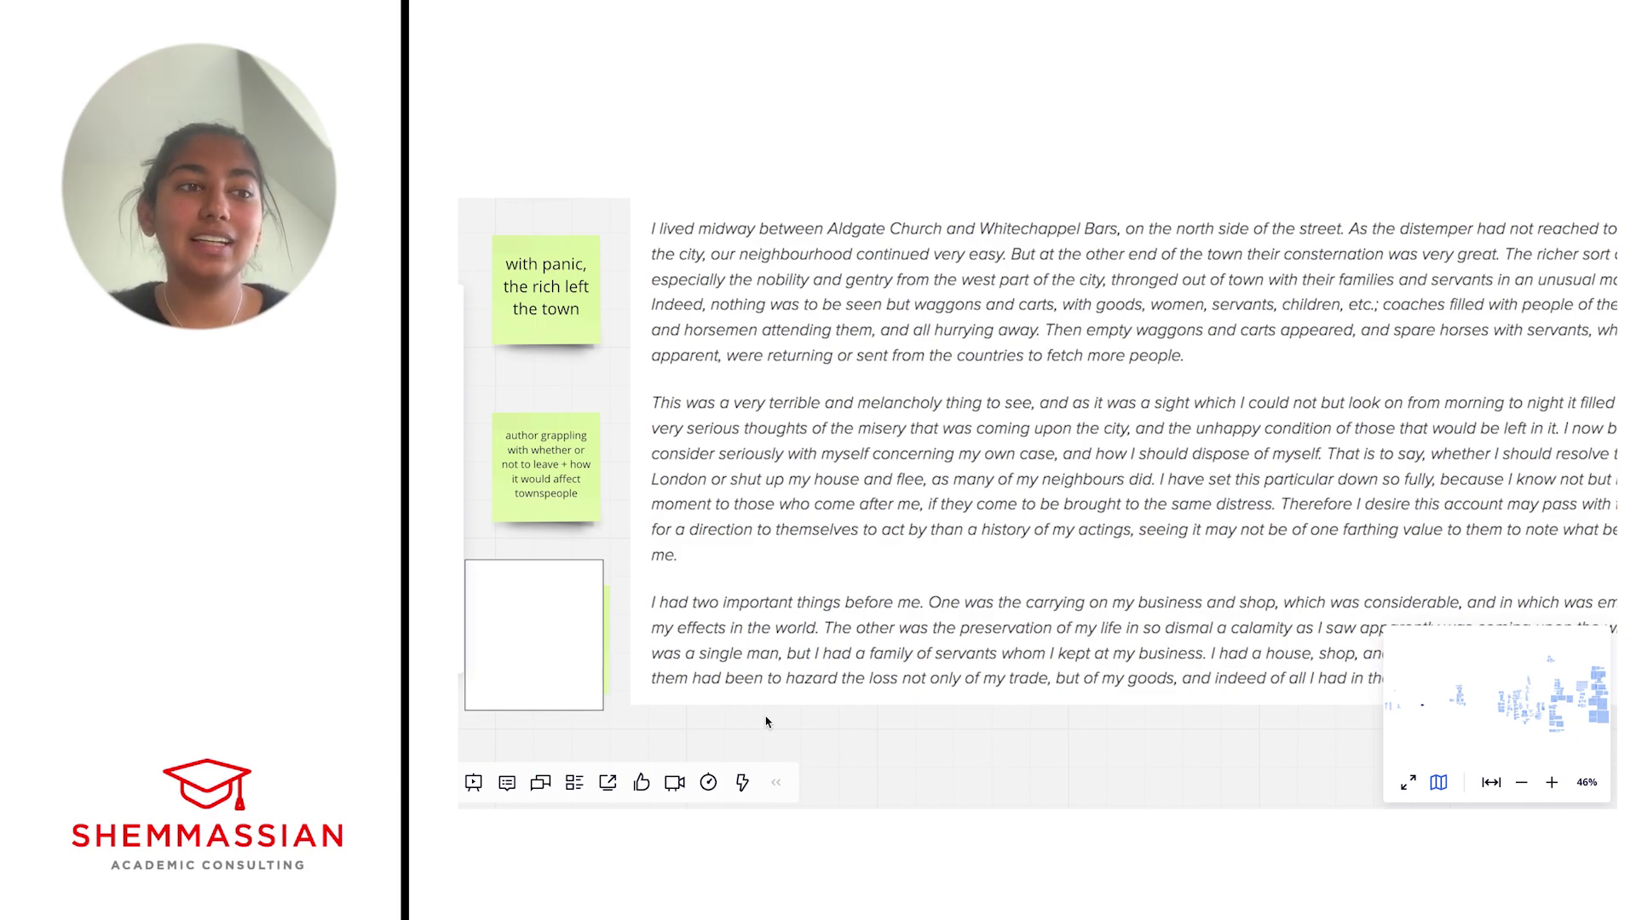
- Delete the last blank box to reveal the business, shop and servants note
left_click(559, 702)
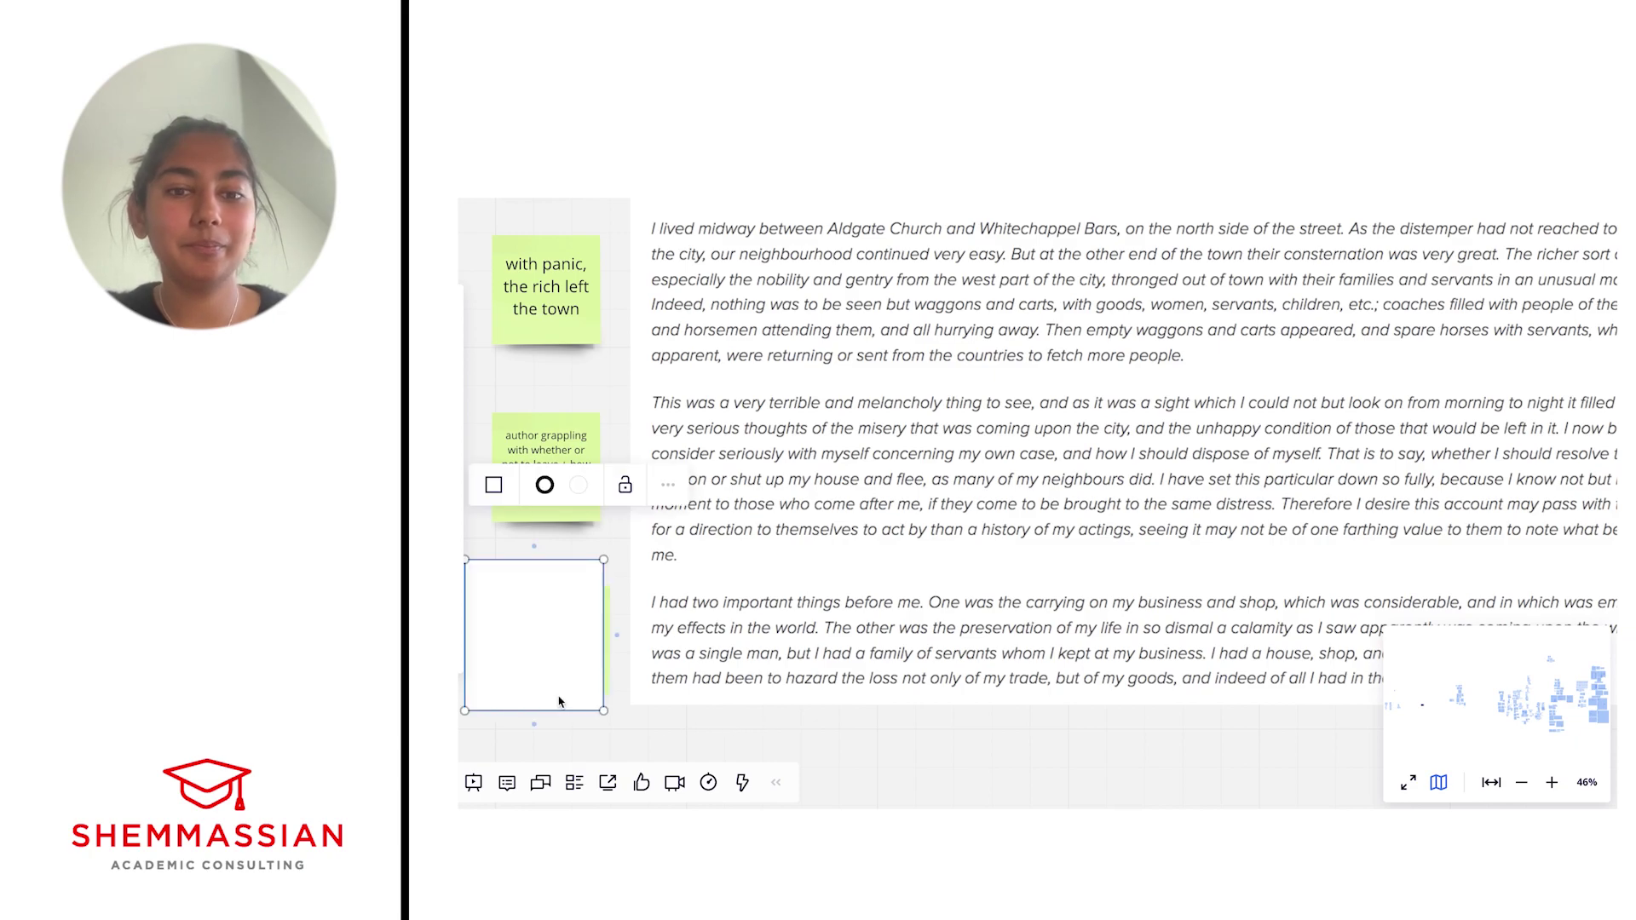
key("Delete")
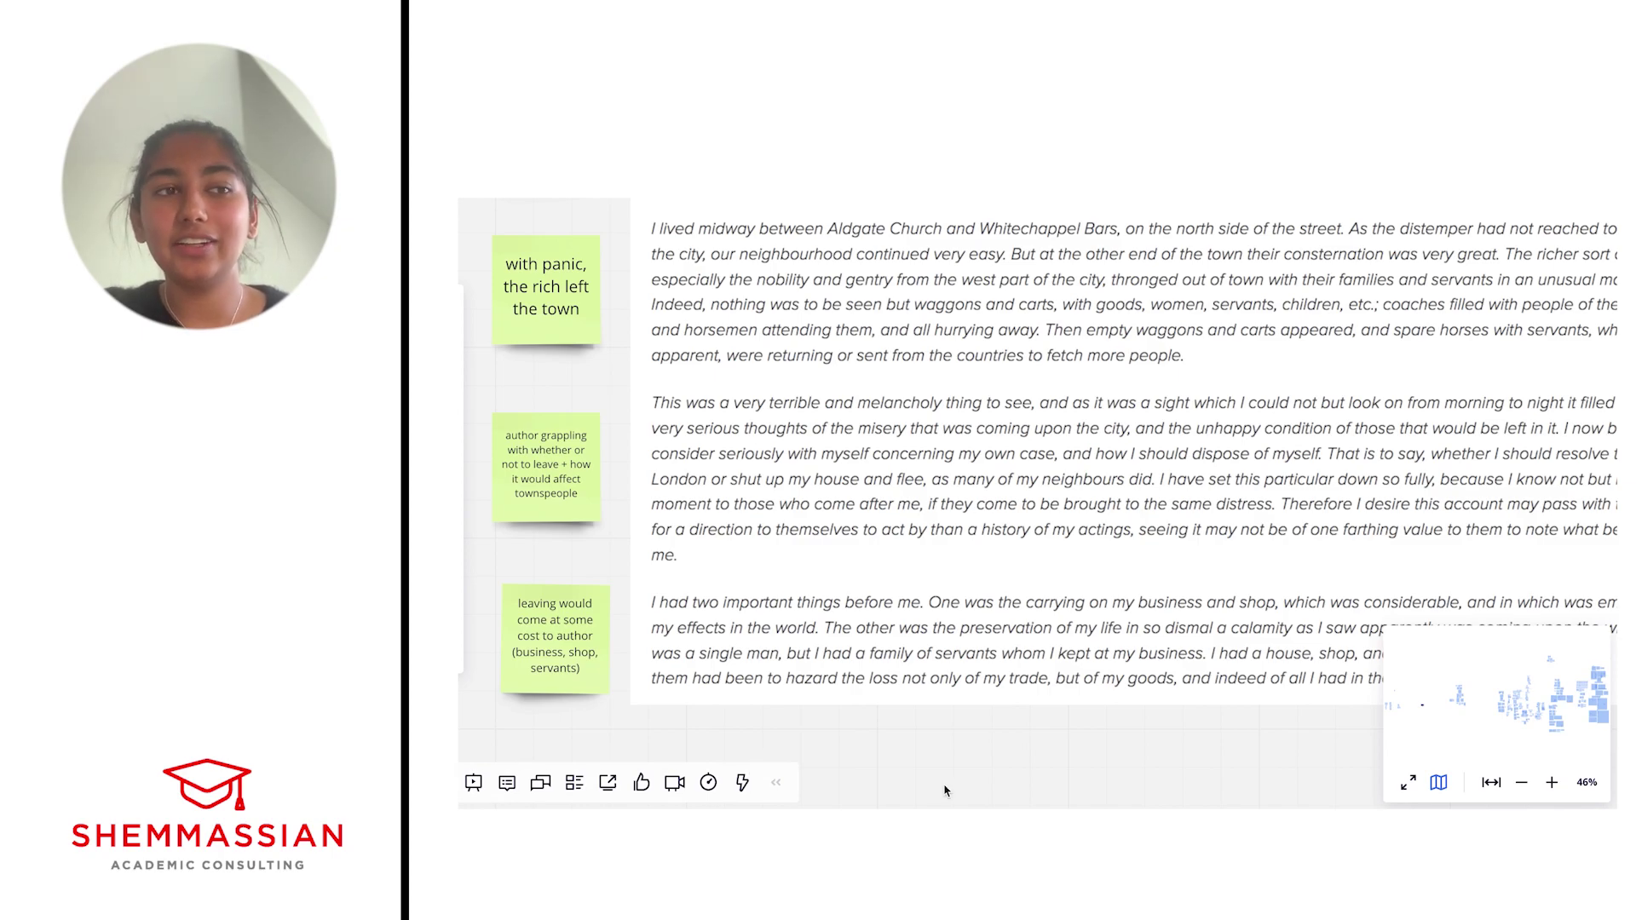
scroll(945, 790, "right", 2)
scroll(945, 790, "down", 3)
scroll(944, 790, "down", 3)
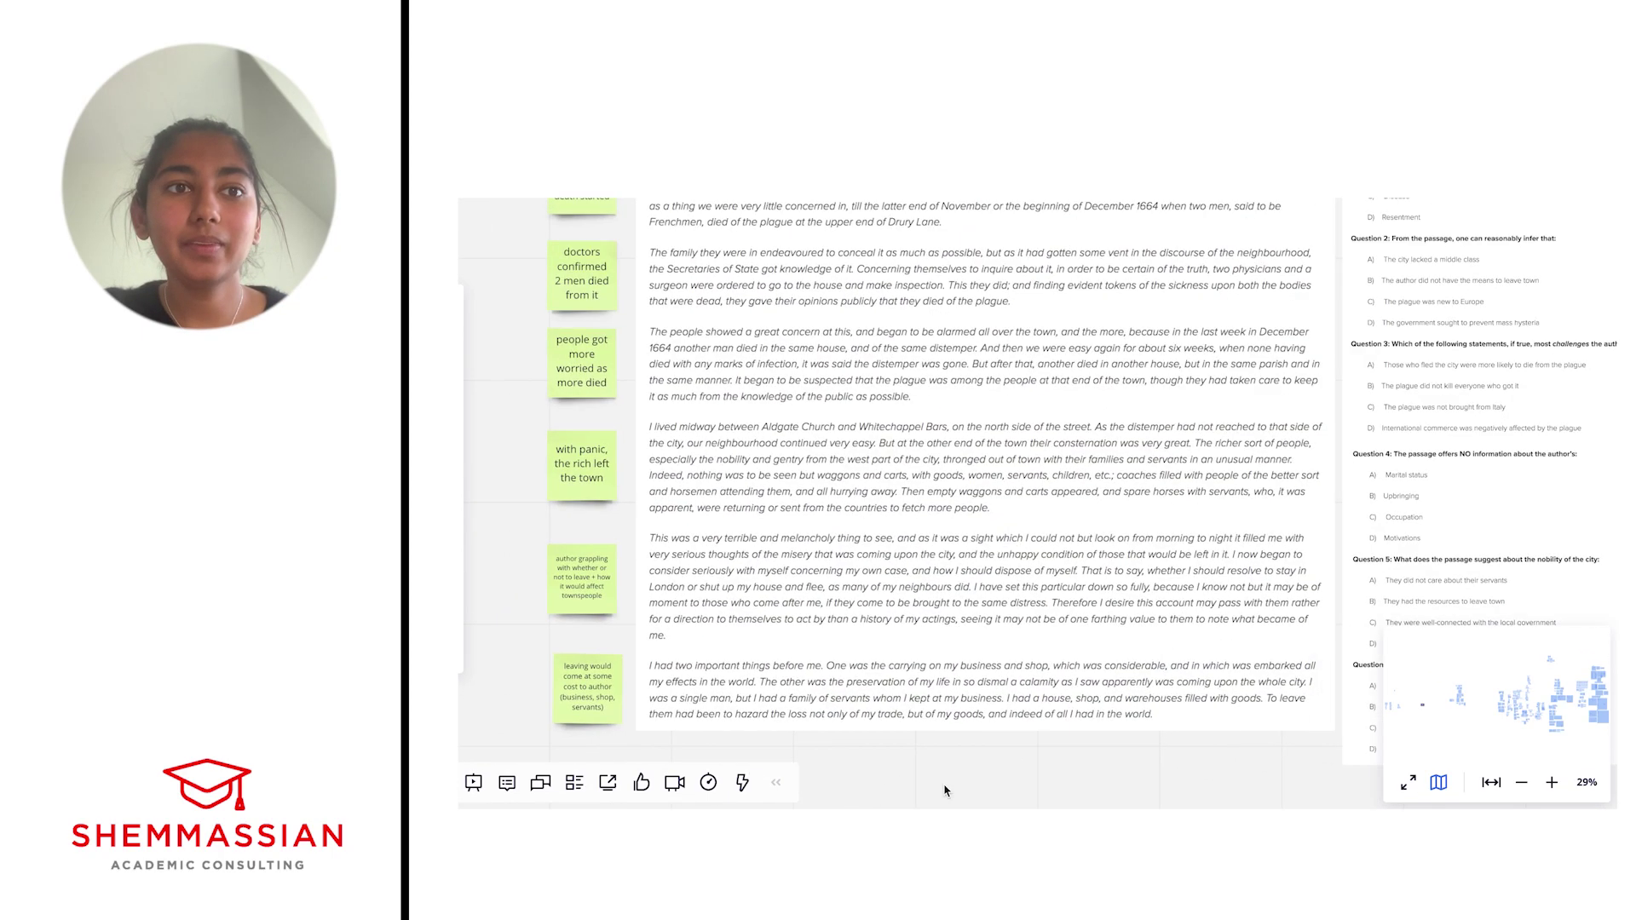
scroll(944, 790, "right", 2)
scroll(945, 791, "up", 2)
scroll(982, 458, "right", 1)
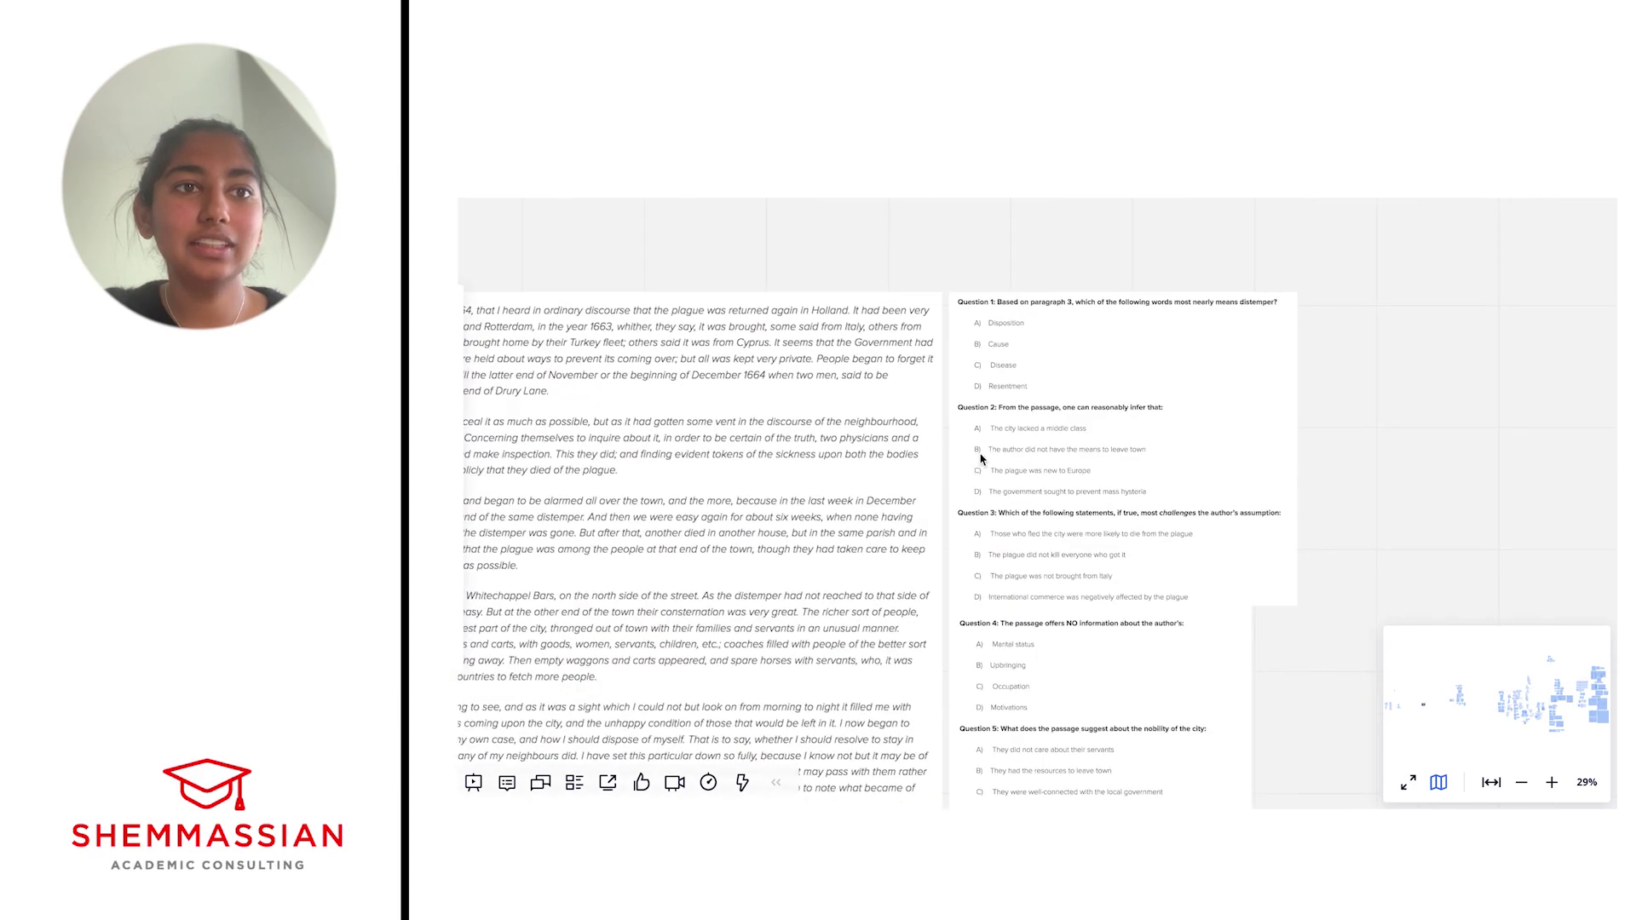
scroll(982, 458, "up", 2)
scroll(982, 458, "up", 2)
scroll(982, 457, "up", 2)
scroll(981, 459, "up", 2)
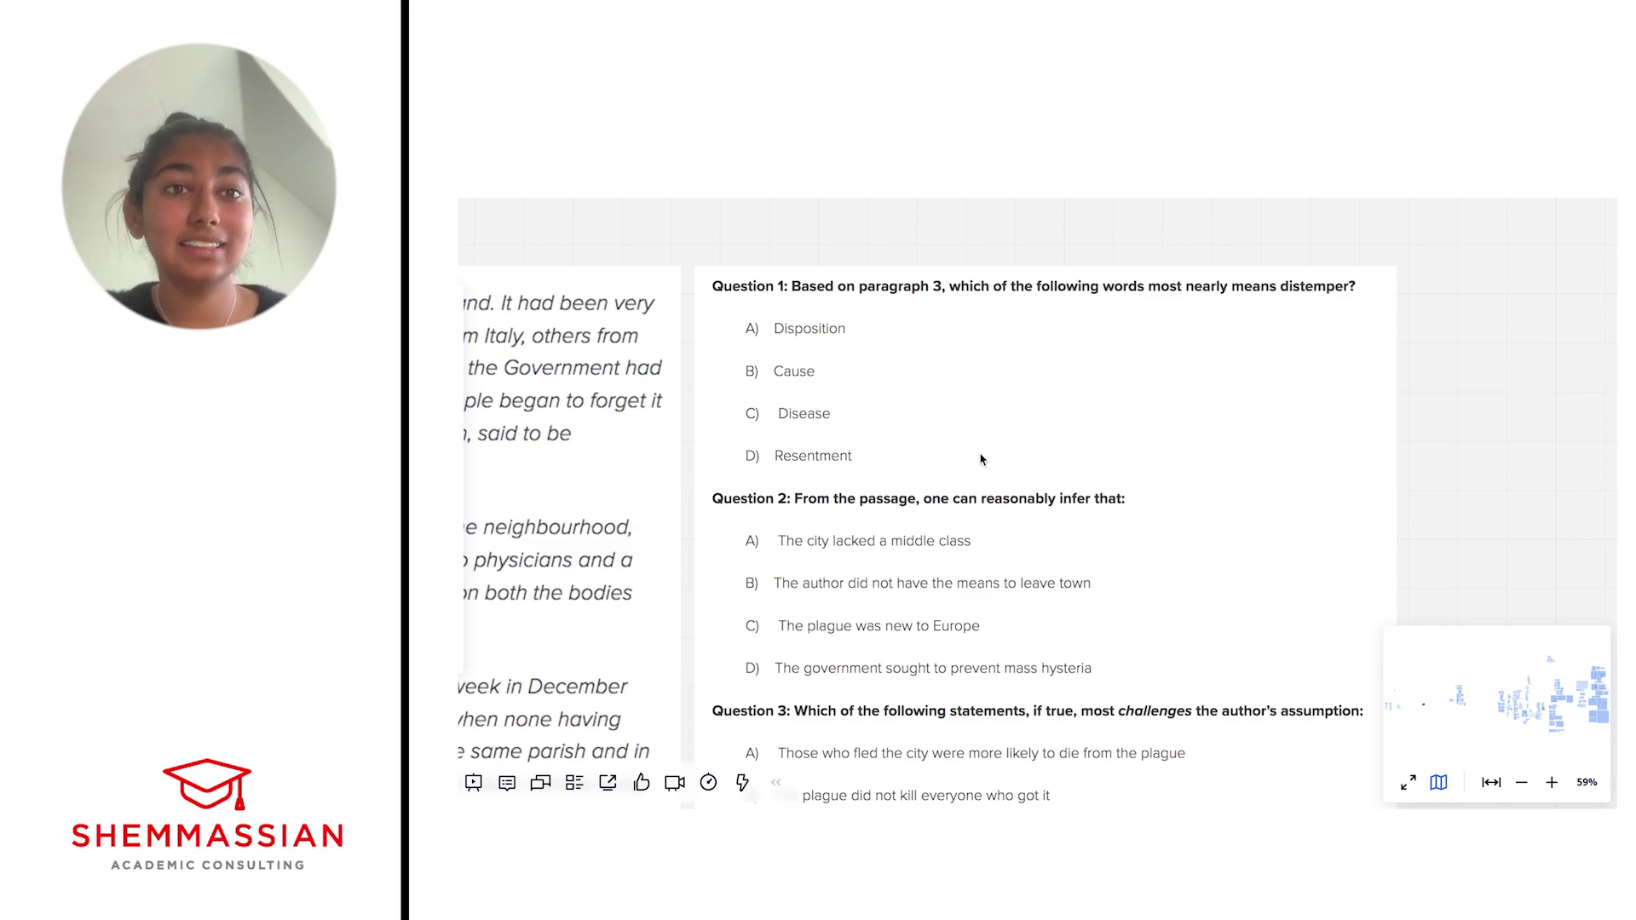
- Underline 'distemper' in red in Question 1 and the passage, then toggle the pen off and on
key("p")
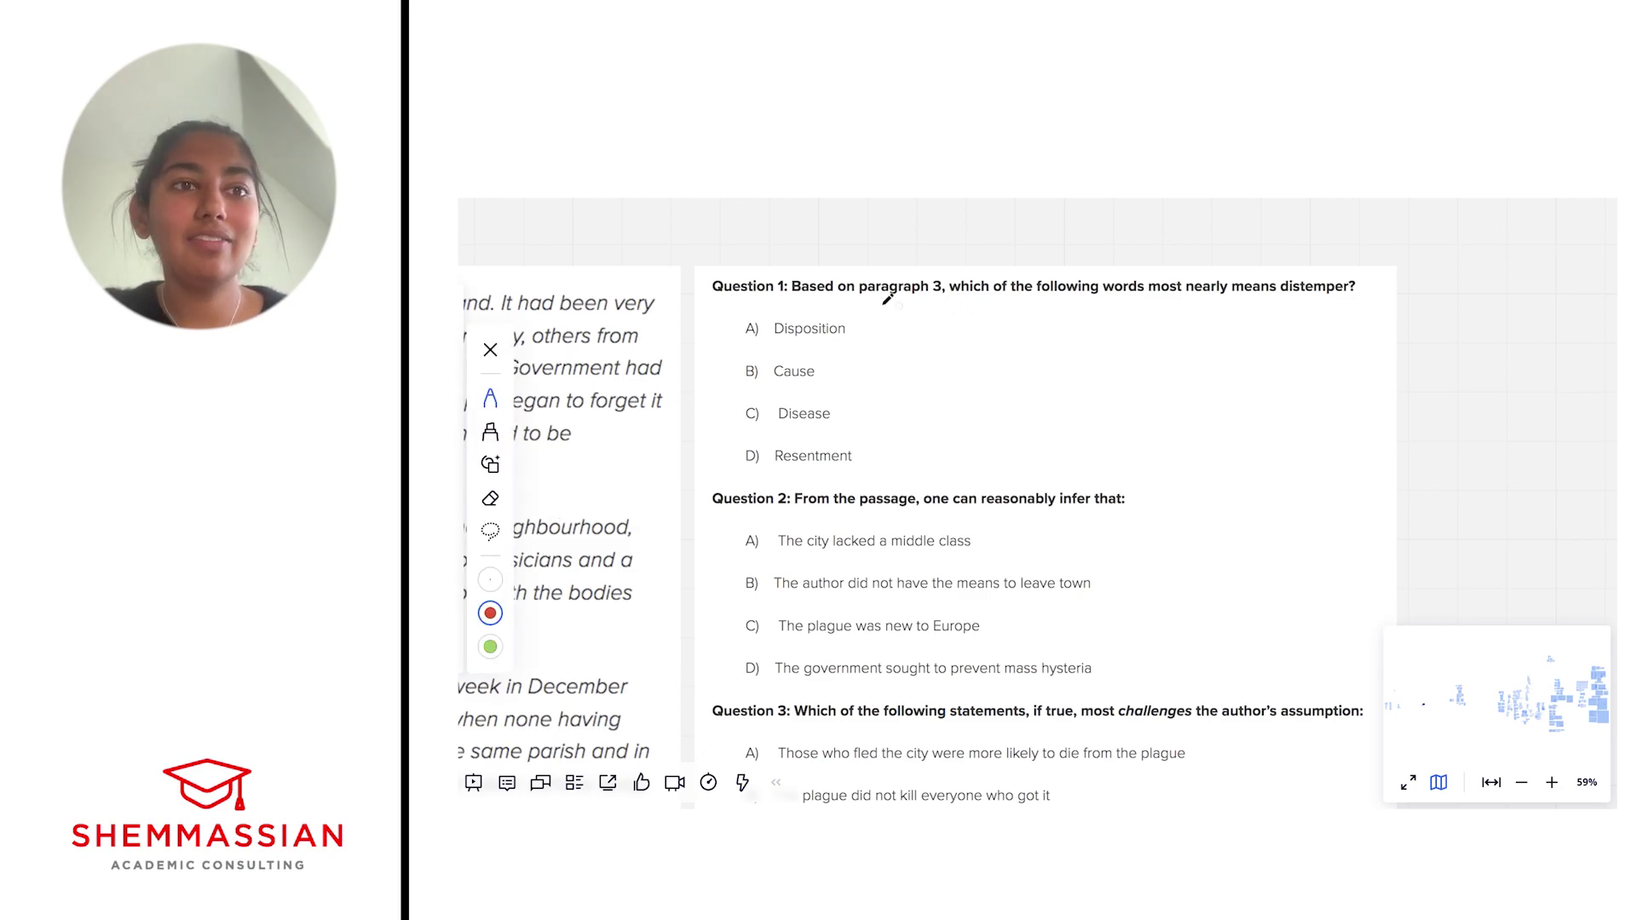
left_click_drag(852, 303, 946, 301)
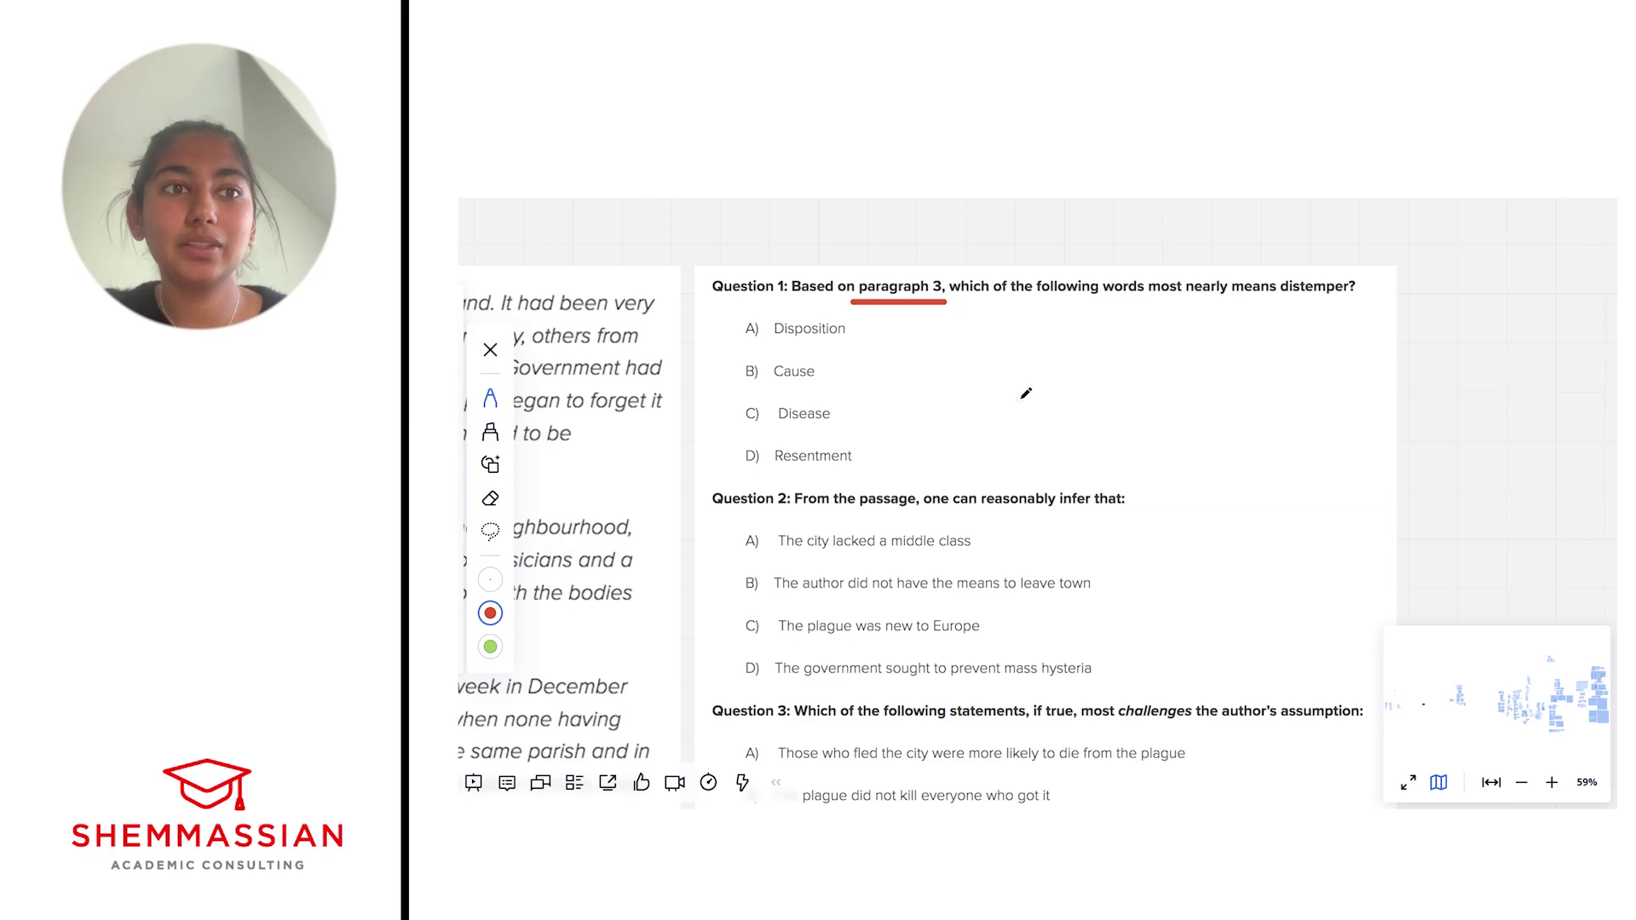
left_click_drag(1281, 304, 1356, 304)
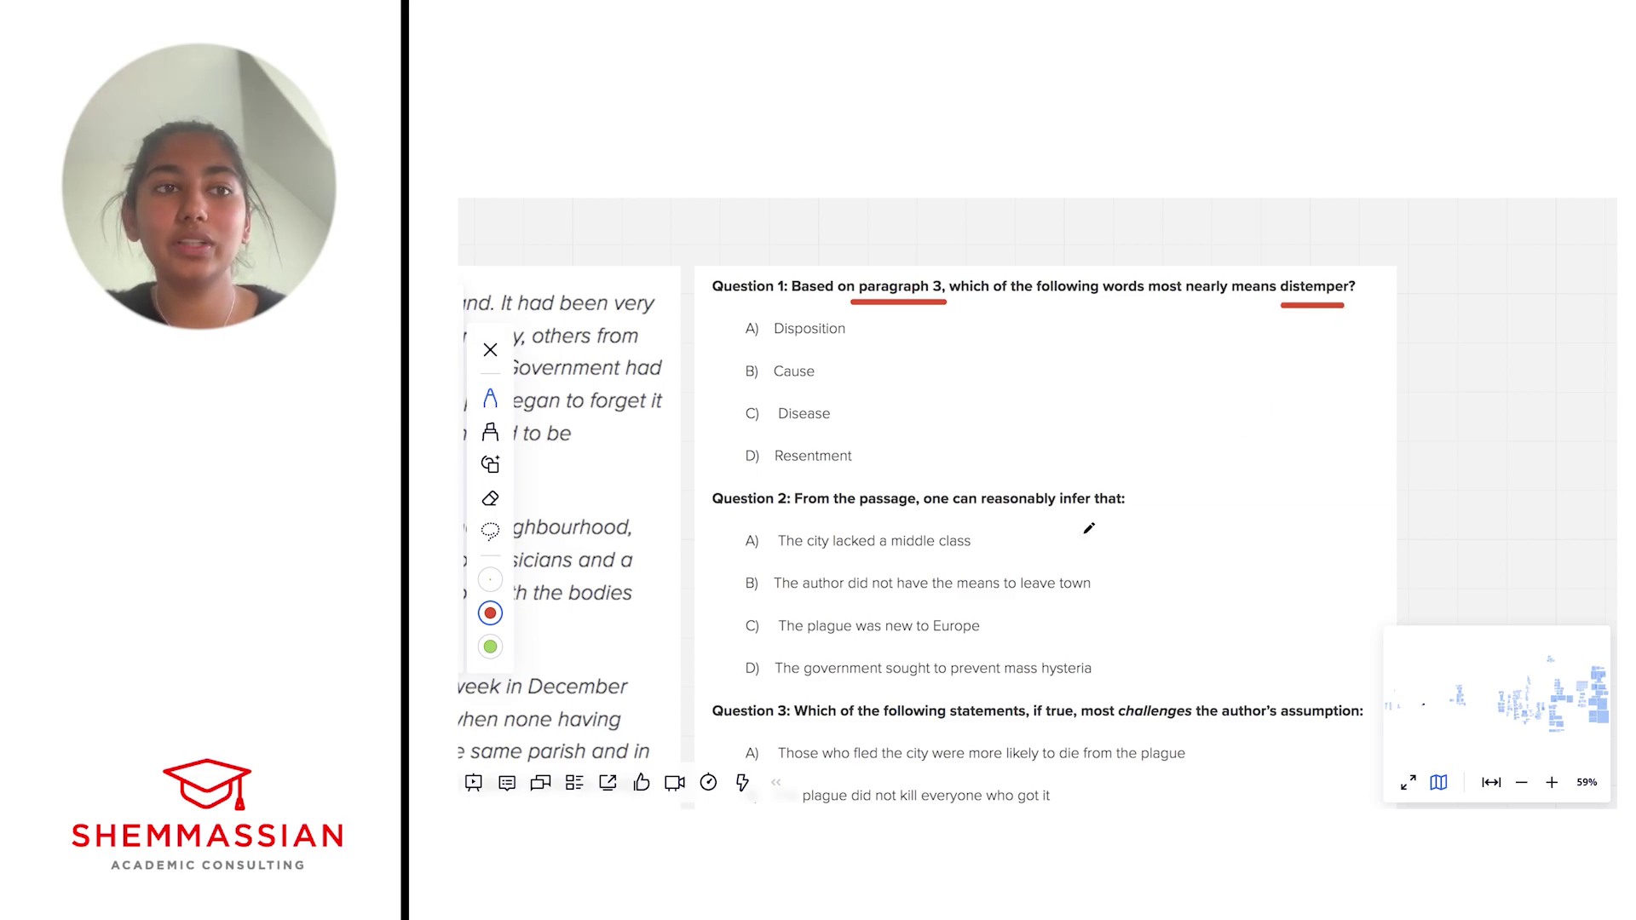
scroll(1087, 524, "left", 5)
scroll(1088, 528, "down", 2)
scroll(1089, 526, "down", 2)
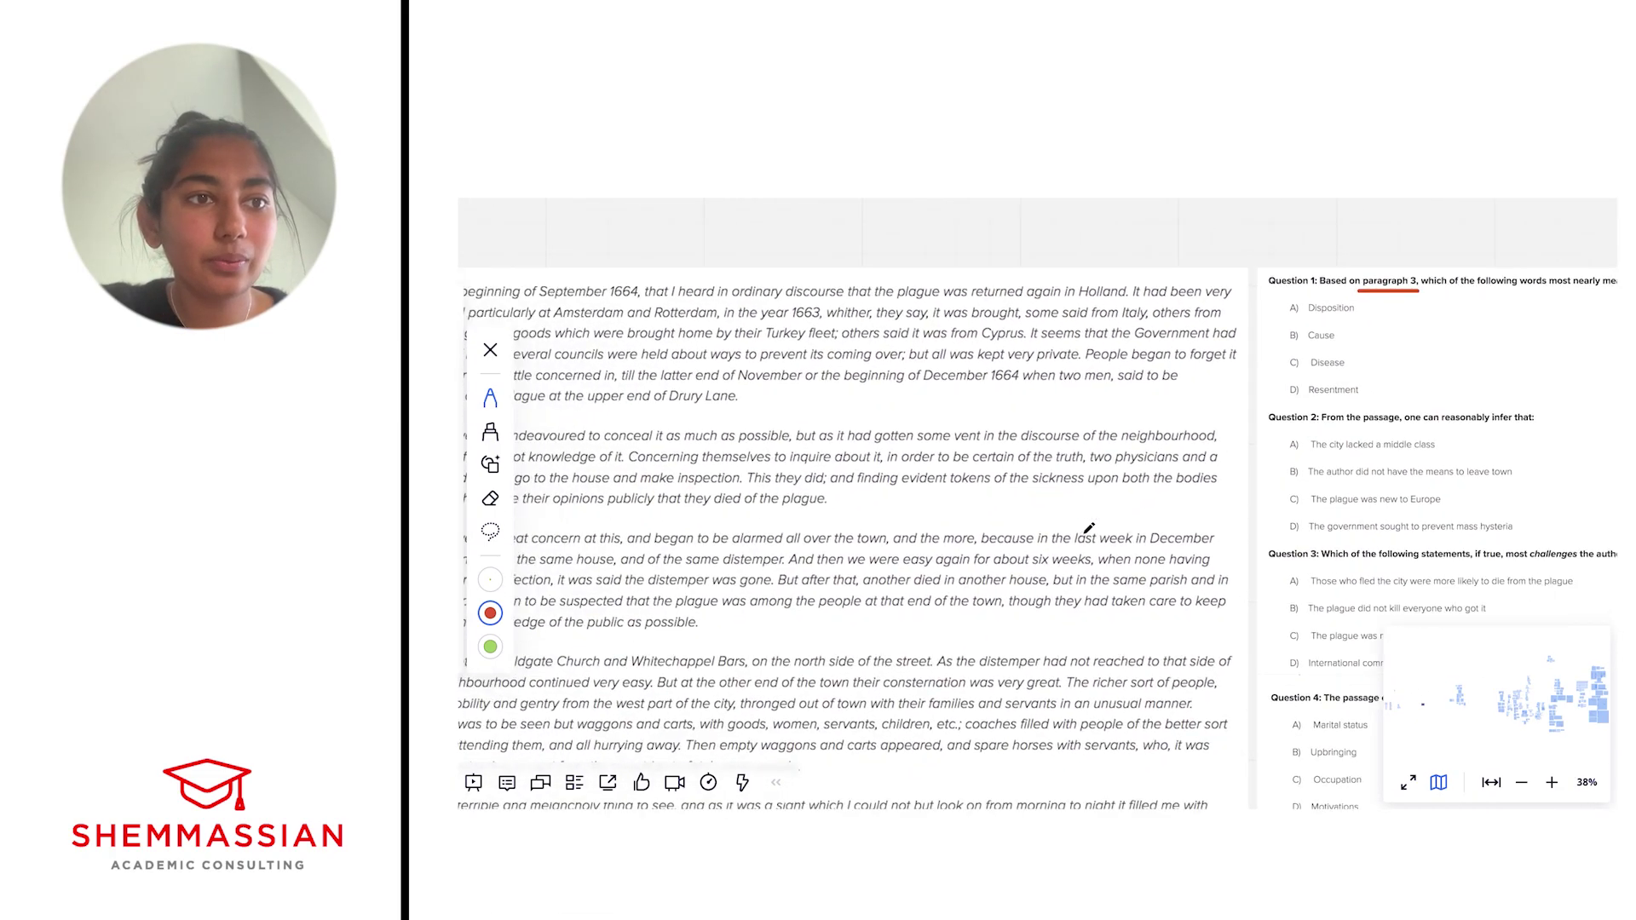
scroll(1088, 527, "down", 2)
scroll(1088, 526, "down", 2)
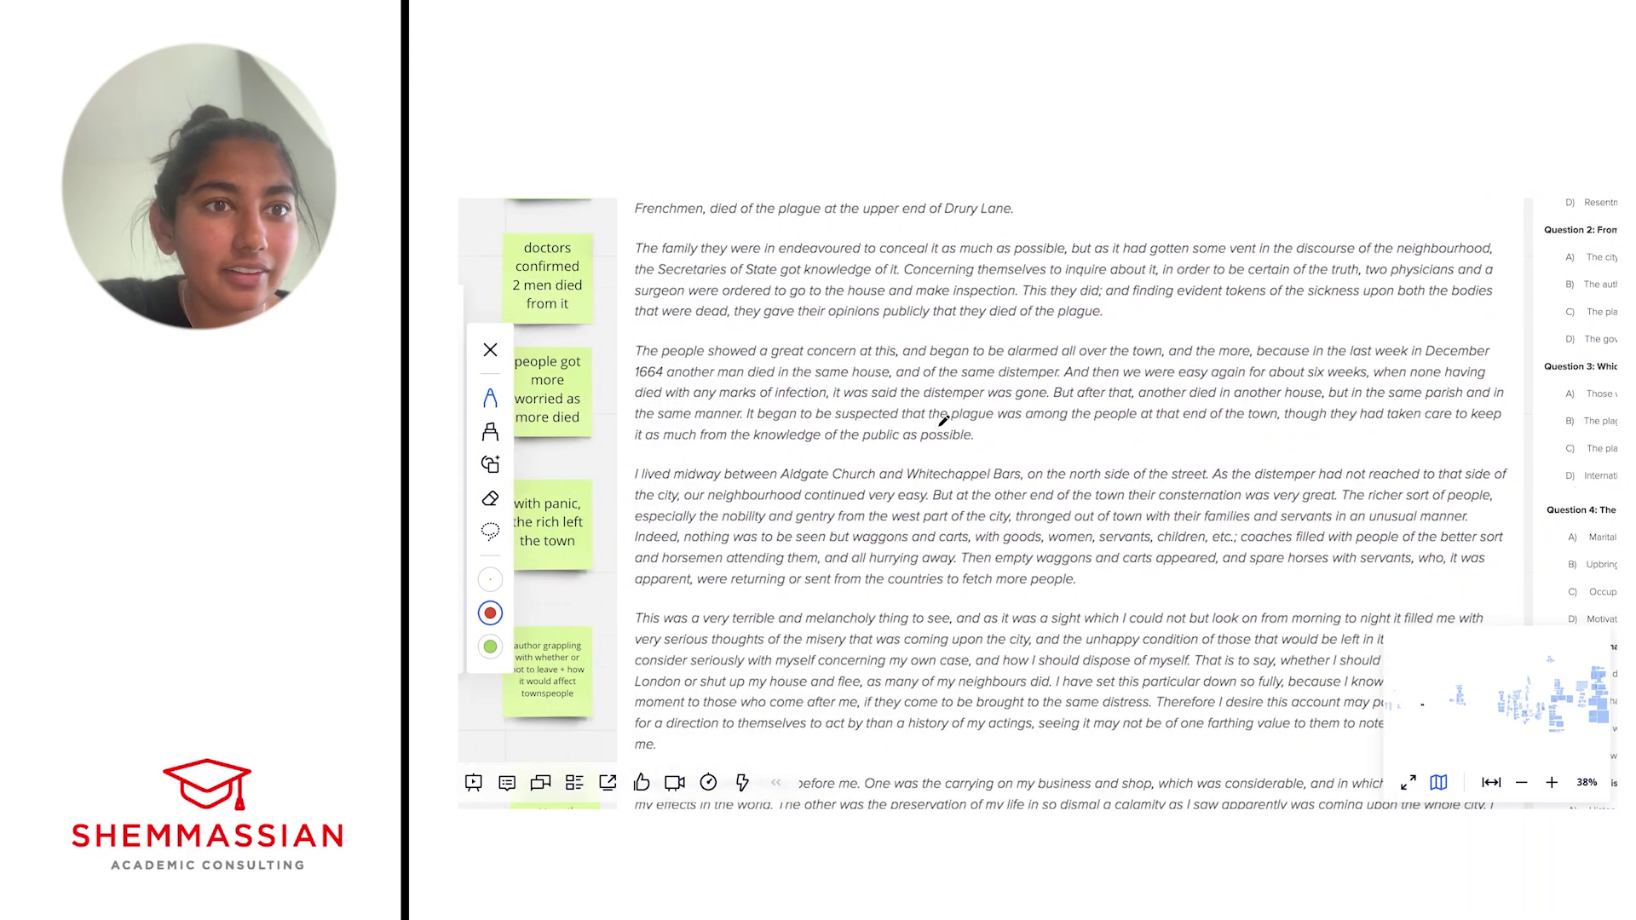
scroll(944, 420, "up", 1)
scroll(943, 421, "up", 1)
scroll(943, 420, "down", 1)
scroll(945, 420, "right", 1)
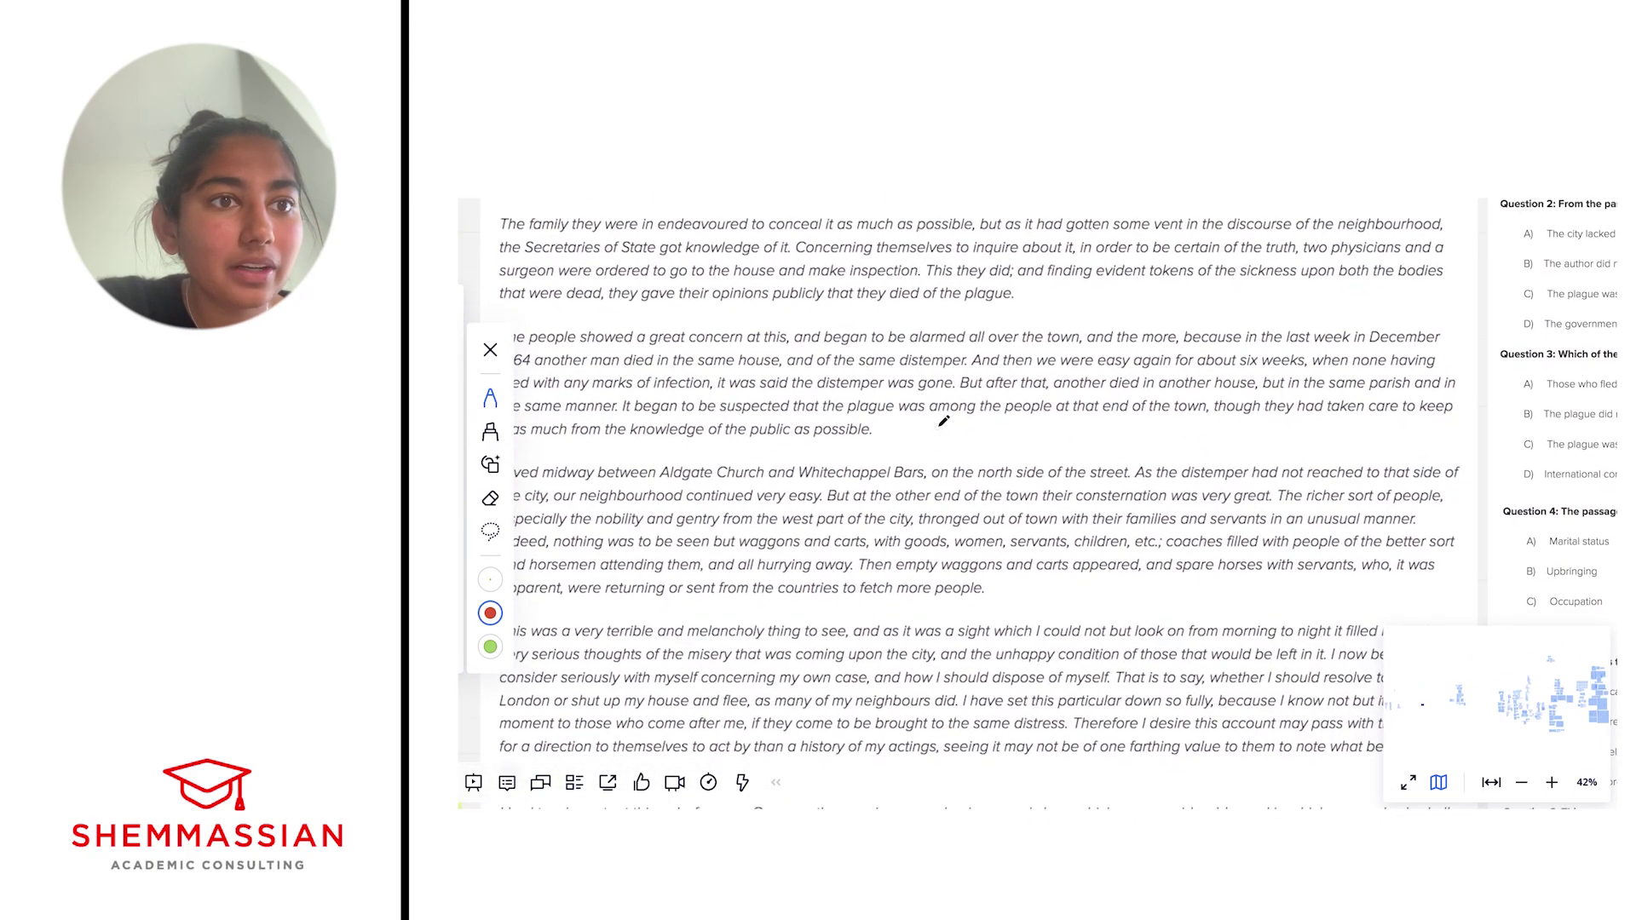
scroll(943, 421, "right", 1)
scroll(943, 420, "down", 1)
scroll(943, 421, "left", 1)
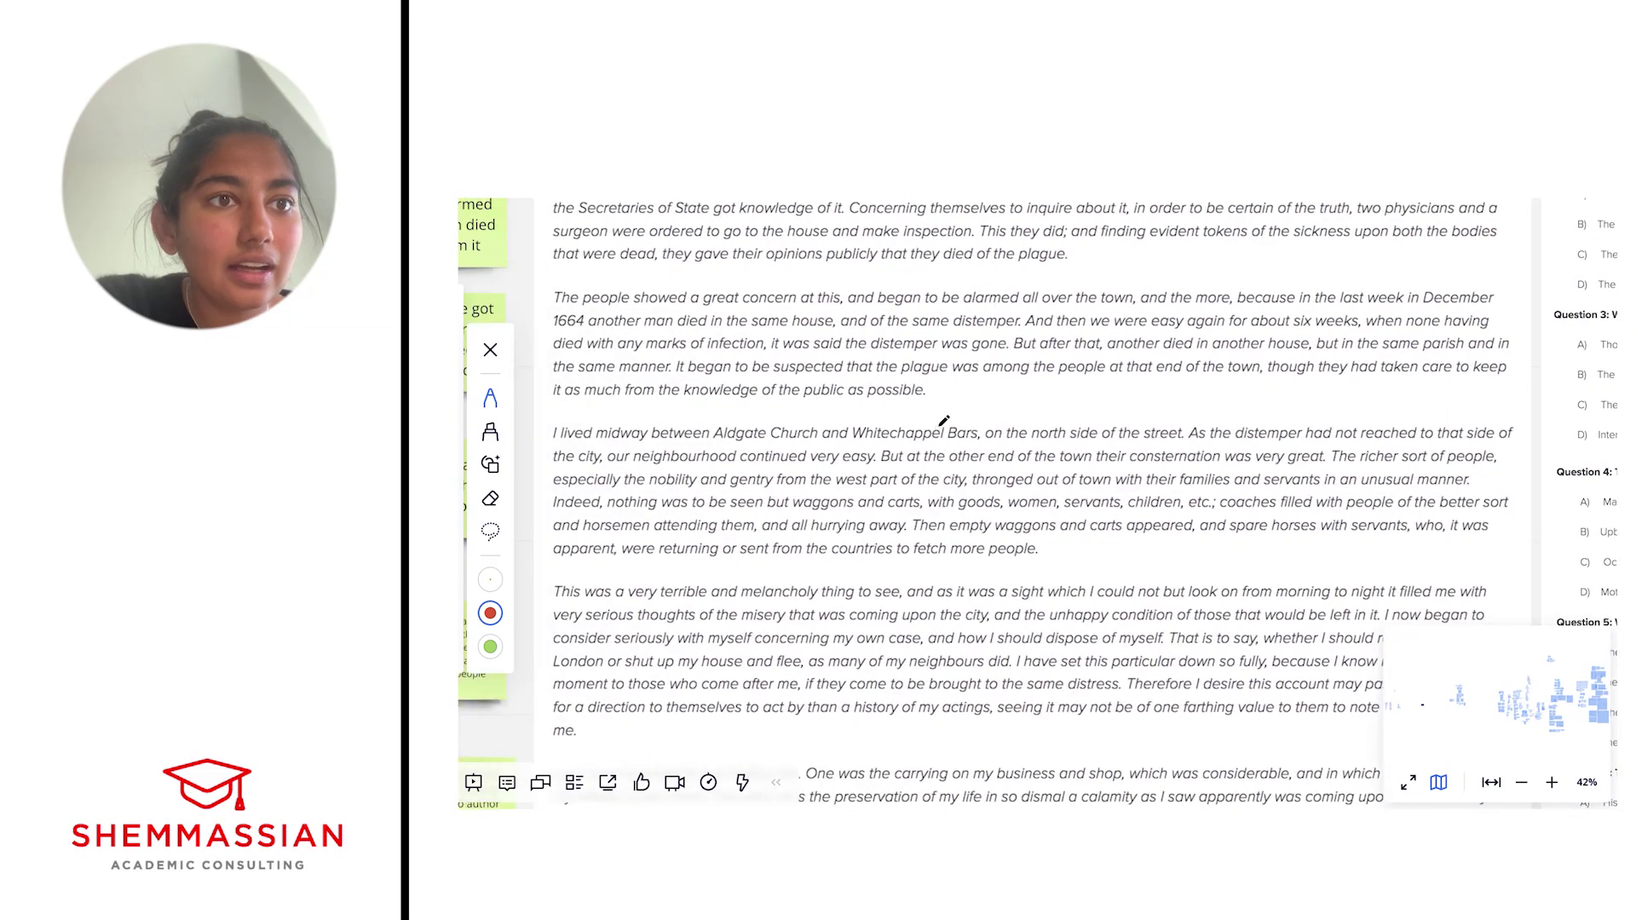
scroll(958, 322, "left", 1)
left_click_drag(953, 335, 1030, 336)
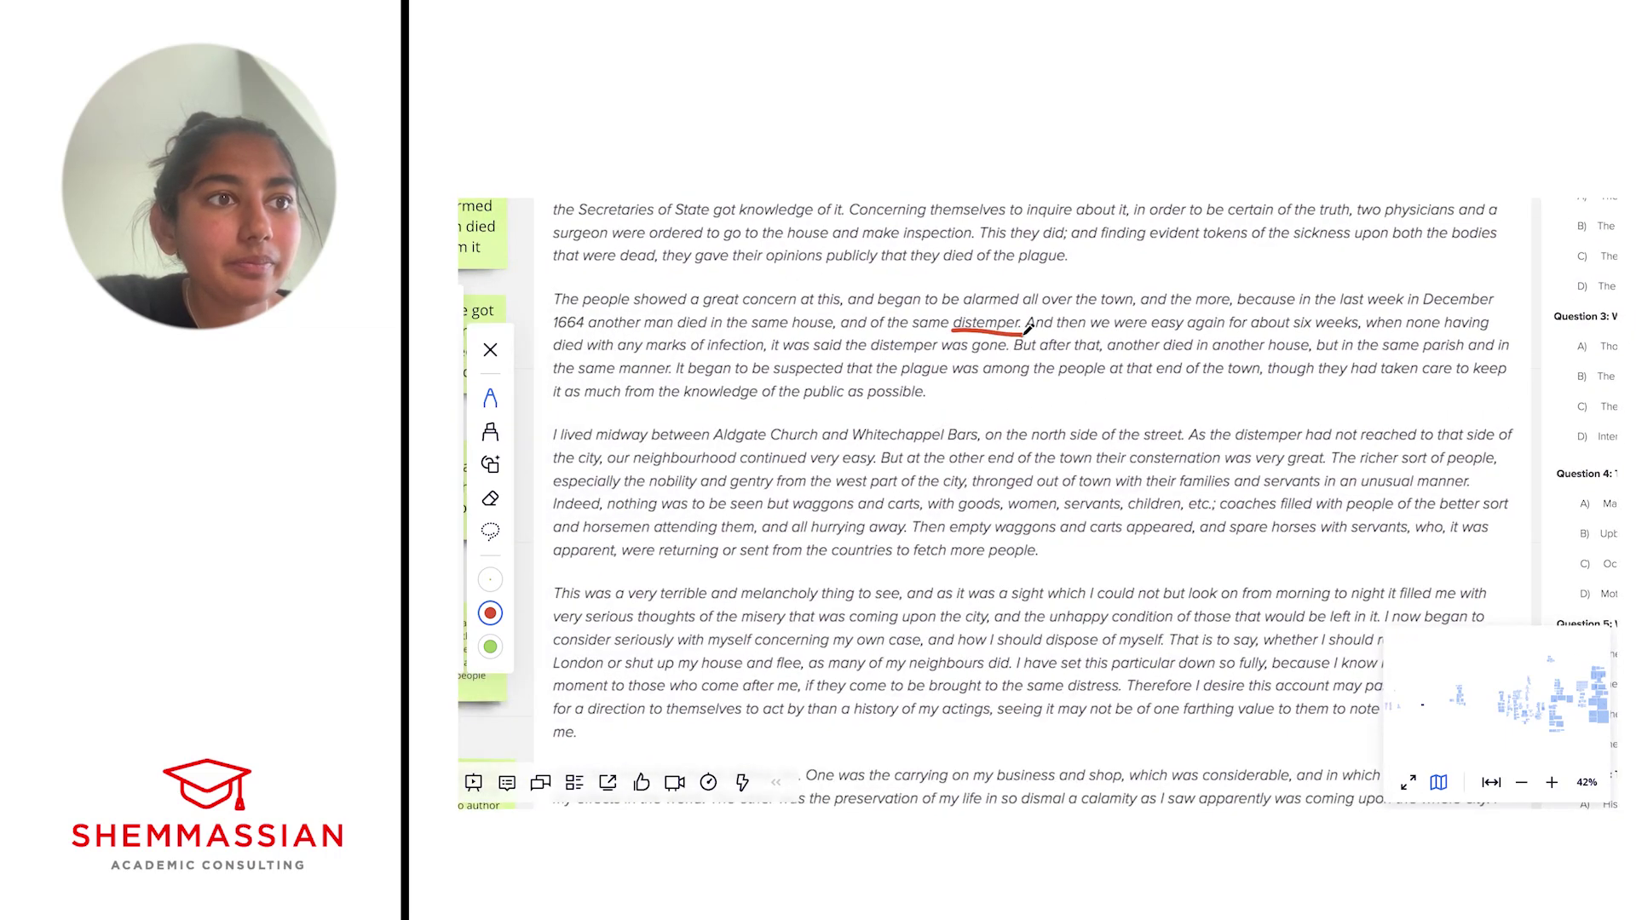
scroll(1029, 336, "right", 1)
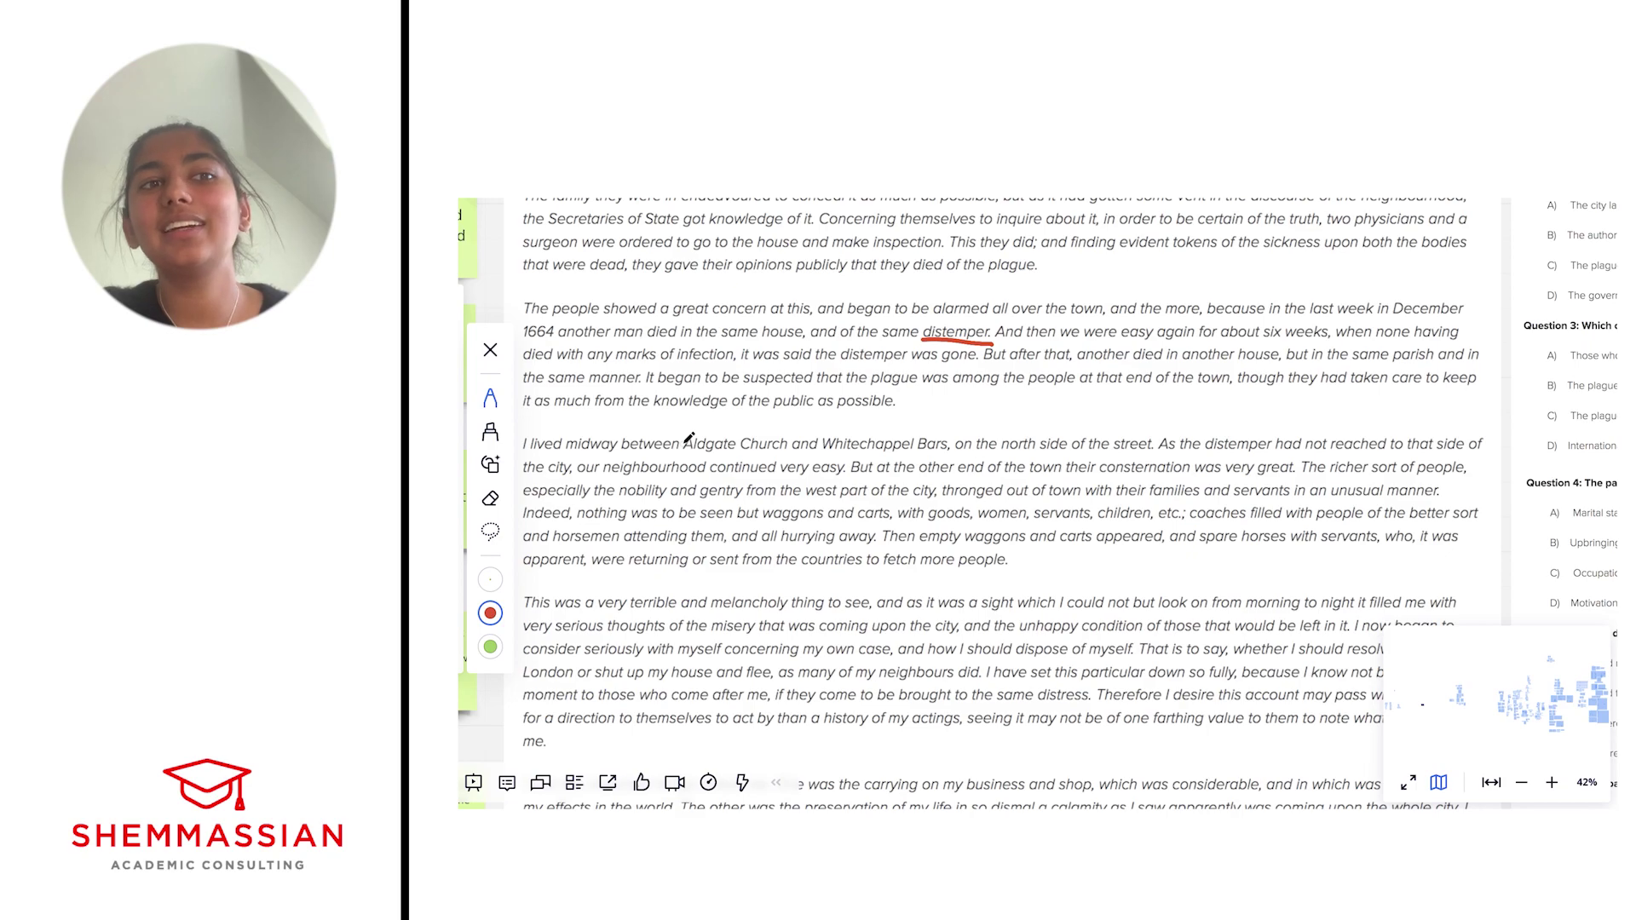
left_click(489, 348)
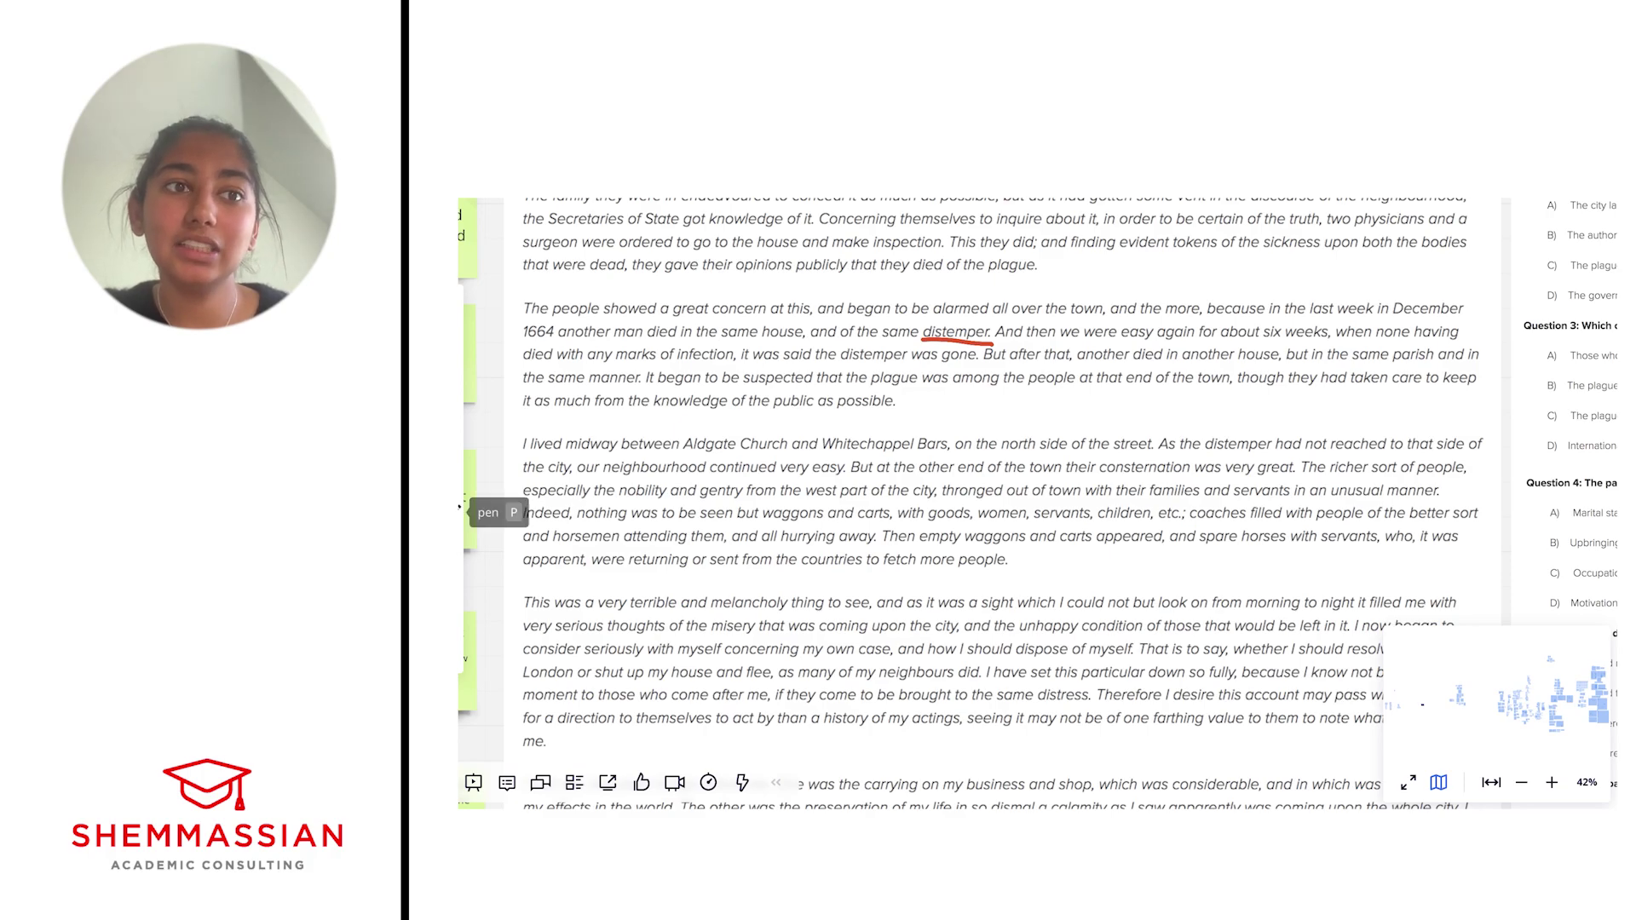
left_click(492, 512)
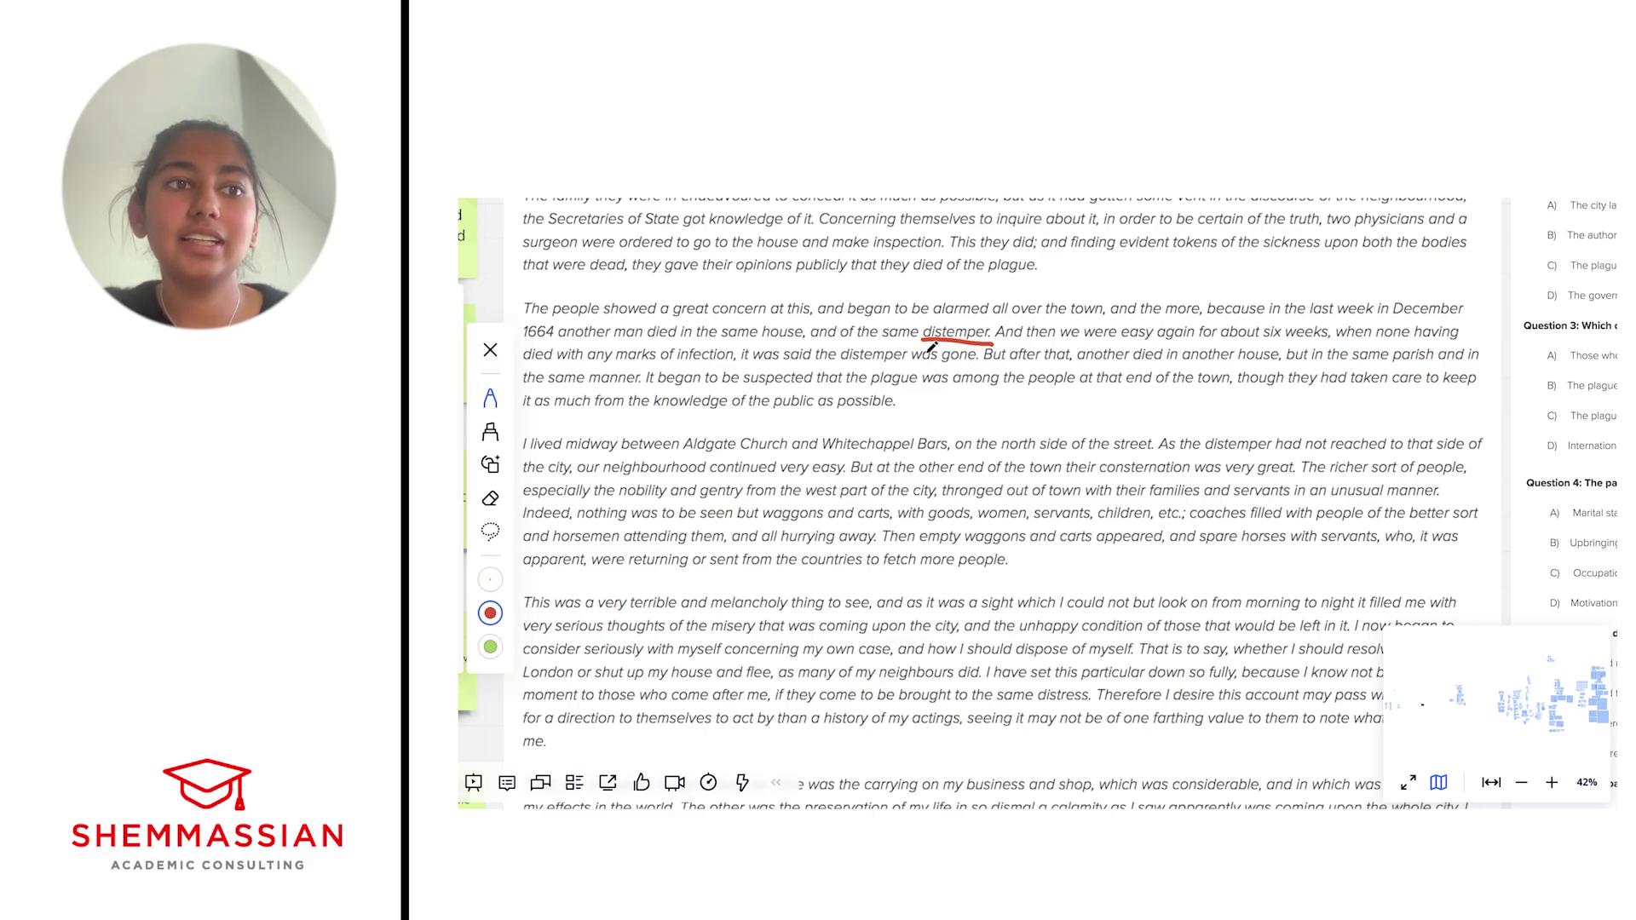
scroll(1019, 400, "right", 2)
scroll(1019, 400, "right", 3)
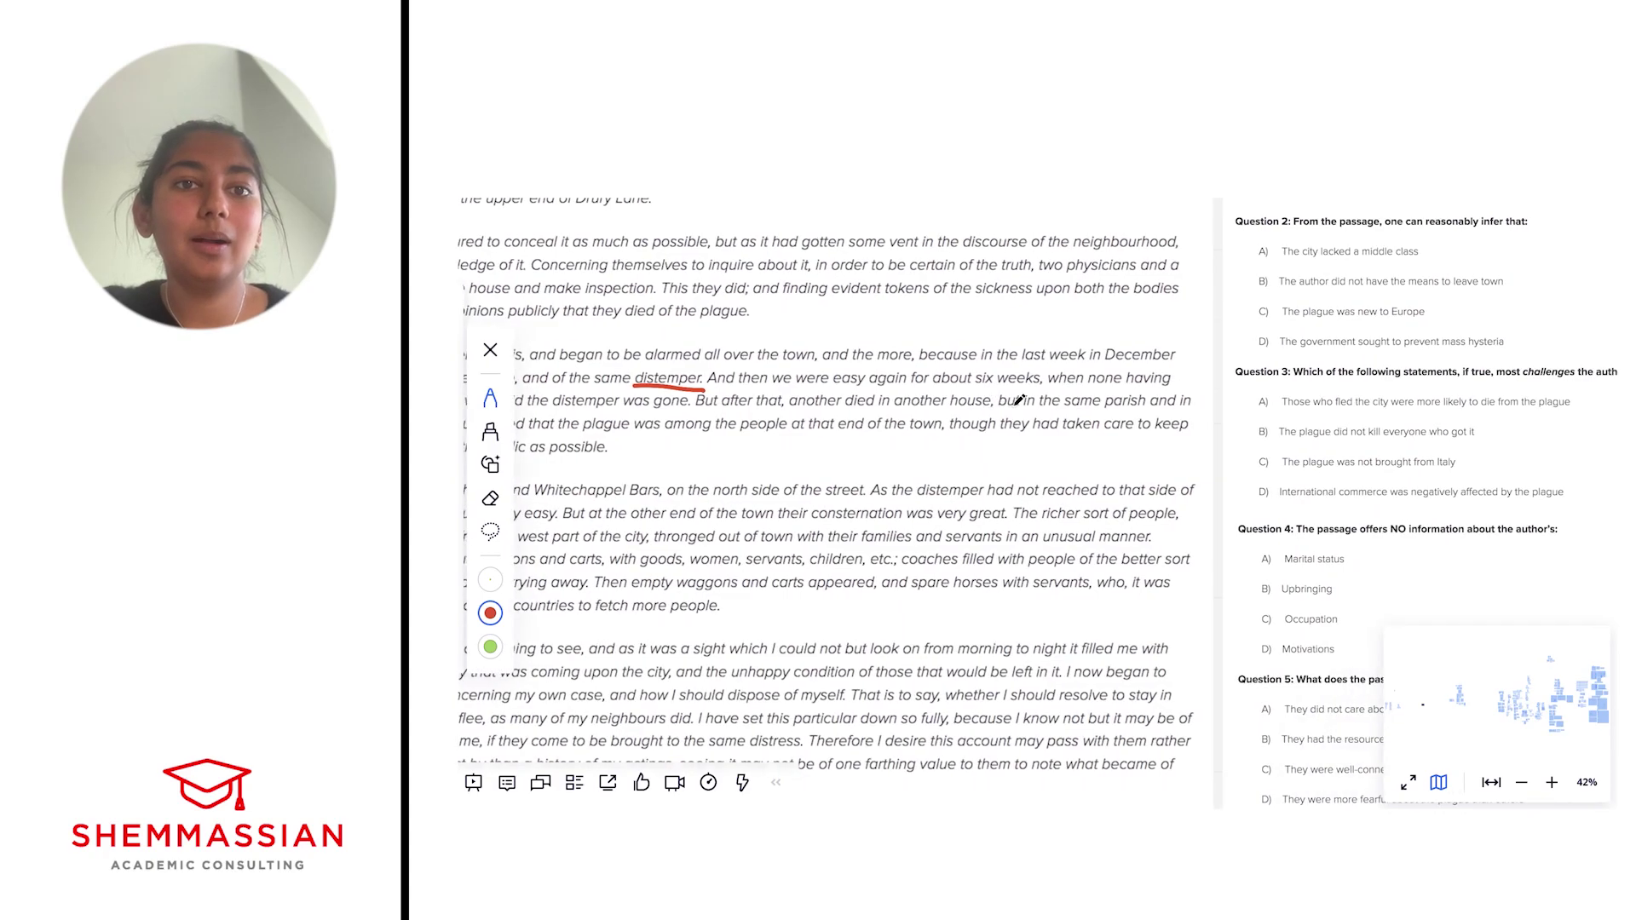
scroll(1019, 401, "right", 4)
scroll(1019, 400, "right", 3)
scroll(1018, 401, "up", 3)
scroll(1018, 401, "up", 2)
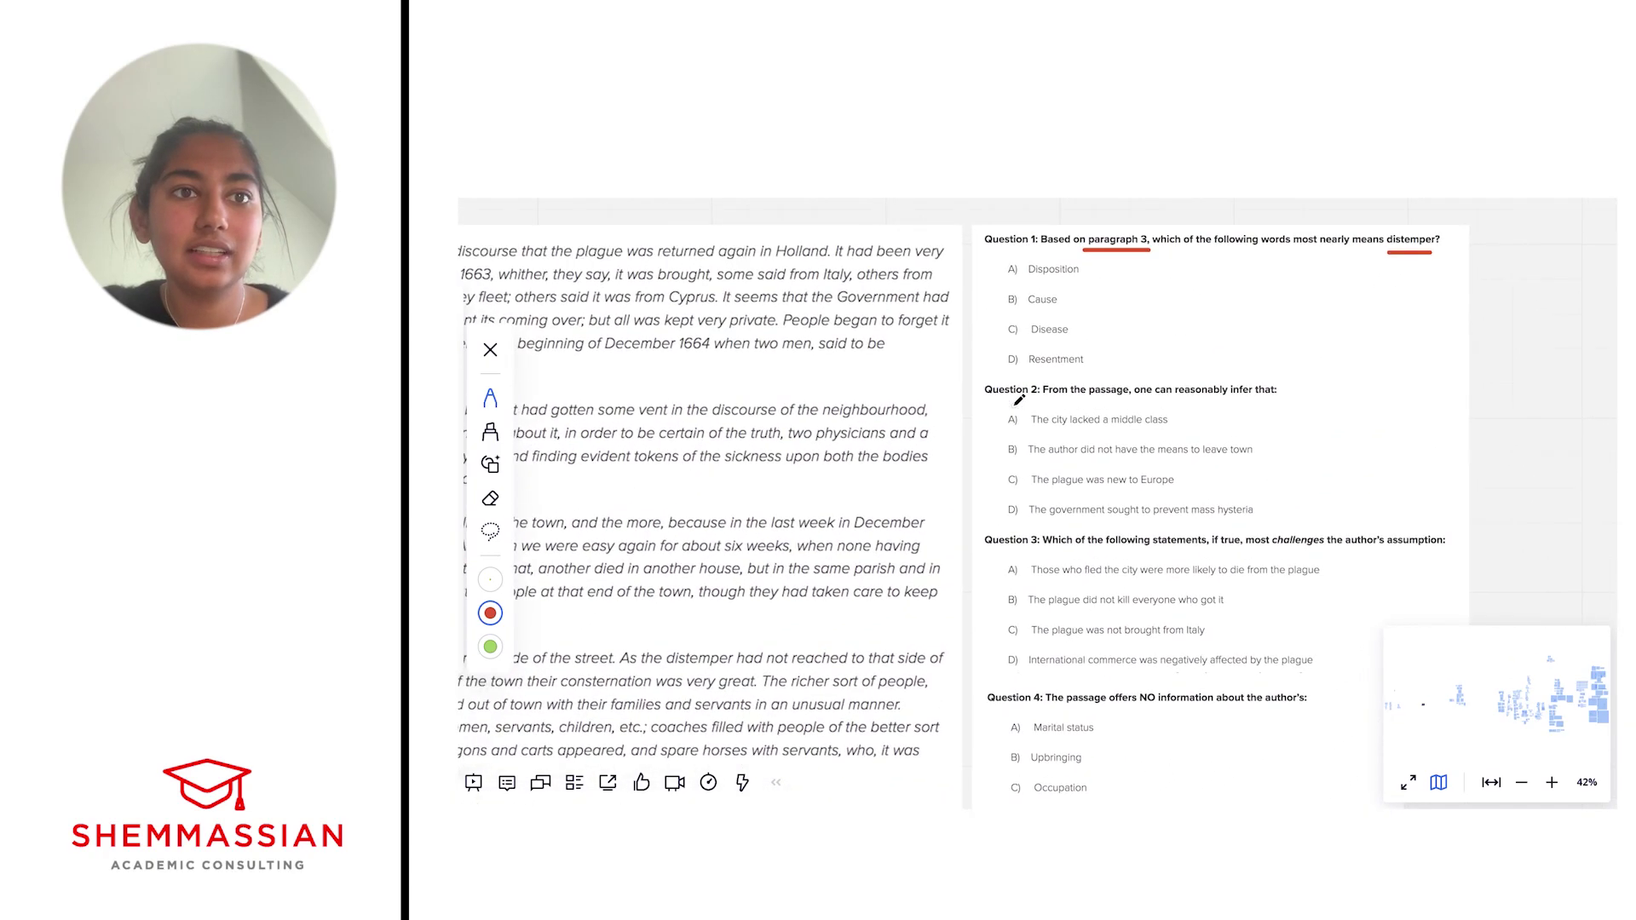
scroll(1019, 400, "up", 2)
scroll(1018, 398, "up", 2)
scroll(1019, 397, "down", 1)
scroll(1019, 398, "up", 2)
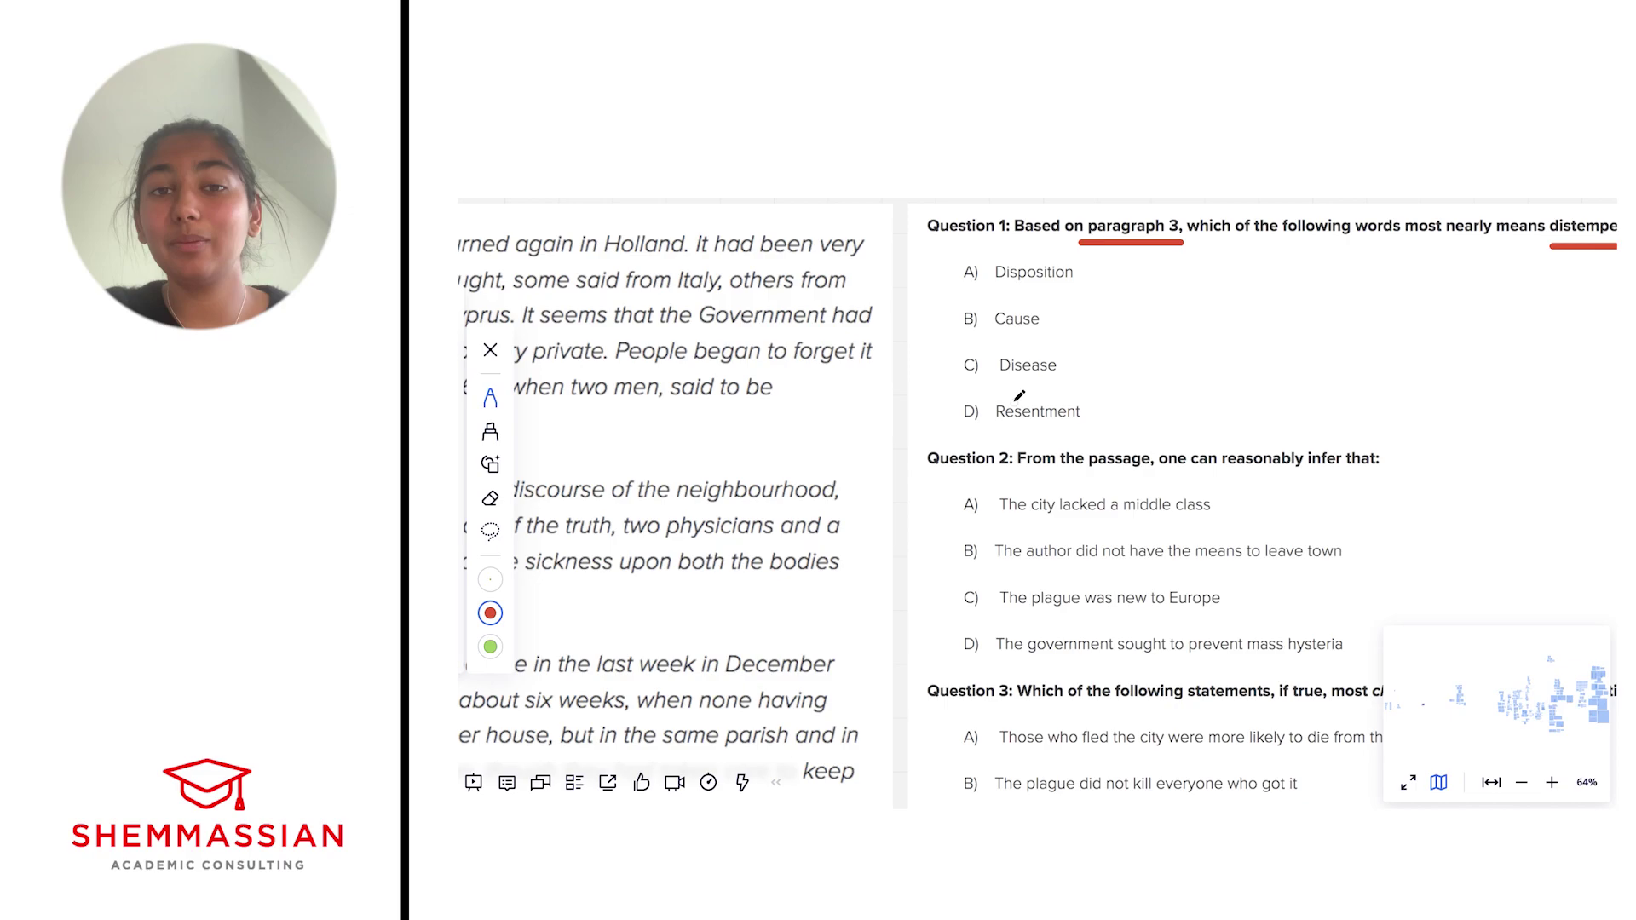
- Draw a red circle around Question 1's option C, Disease
mouse_move(981, 355)
left_mouse_down()
mouse_move(967, 379)
mouse_move(995, 370)
mouse_move(985, 353)
left_mouse_up()
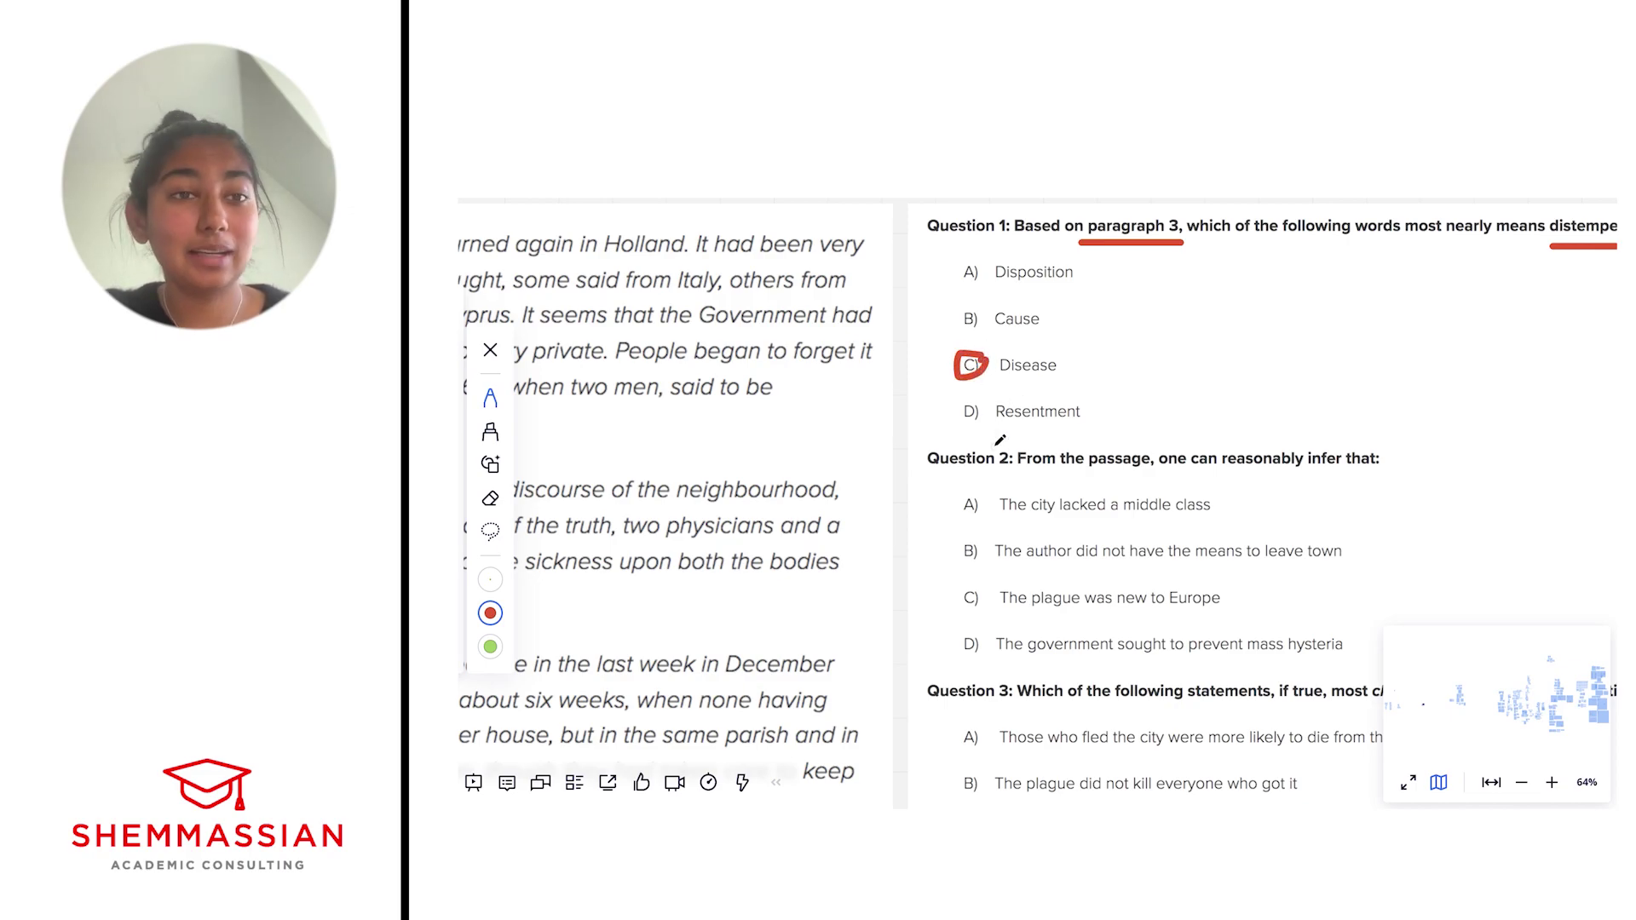
scroll(829, 559, "left", 2)
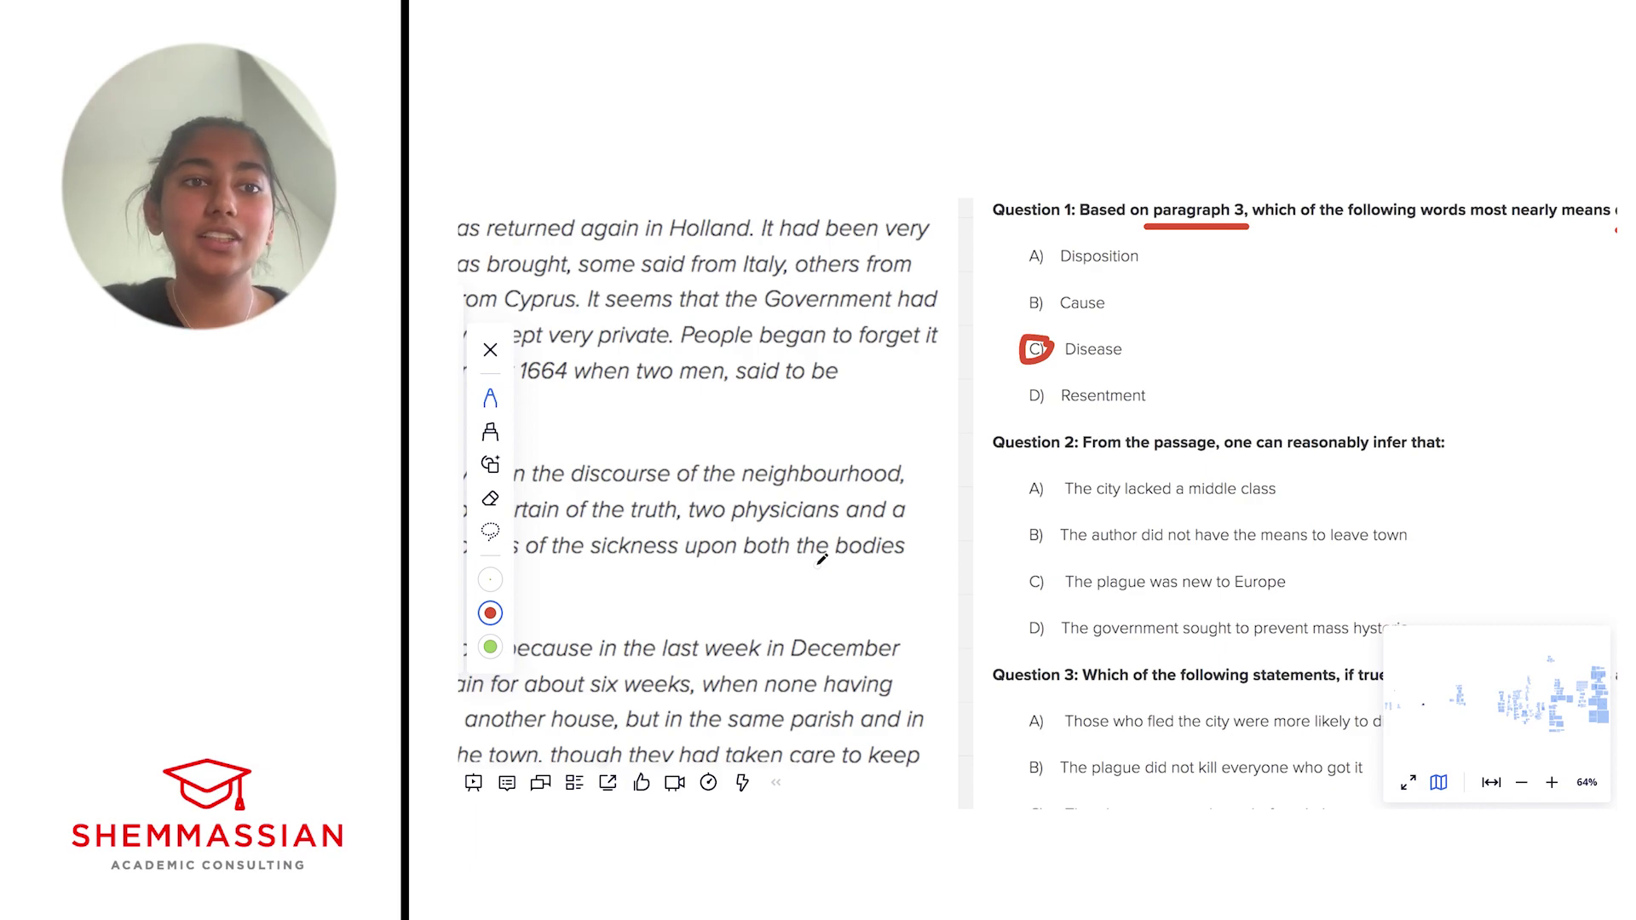
scroll(822, 558, "down", 1)
scroll(822, 557, "right", 2)
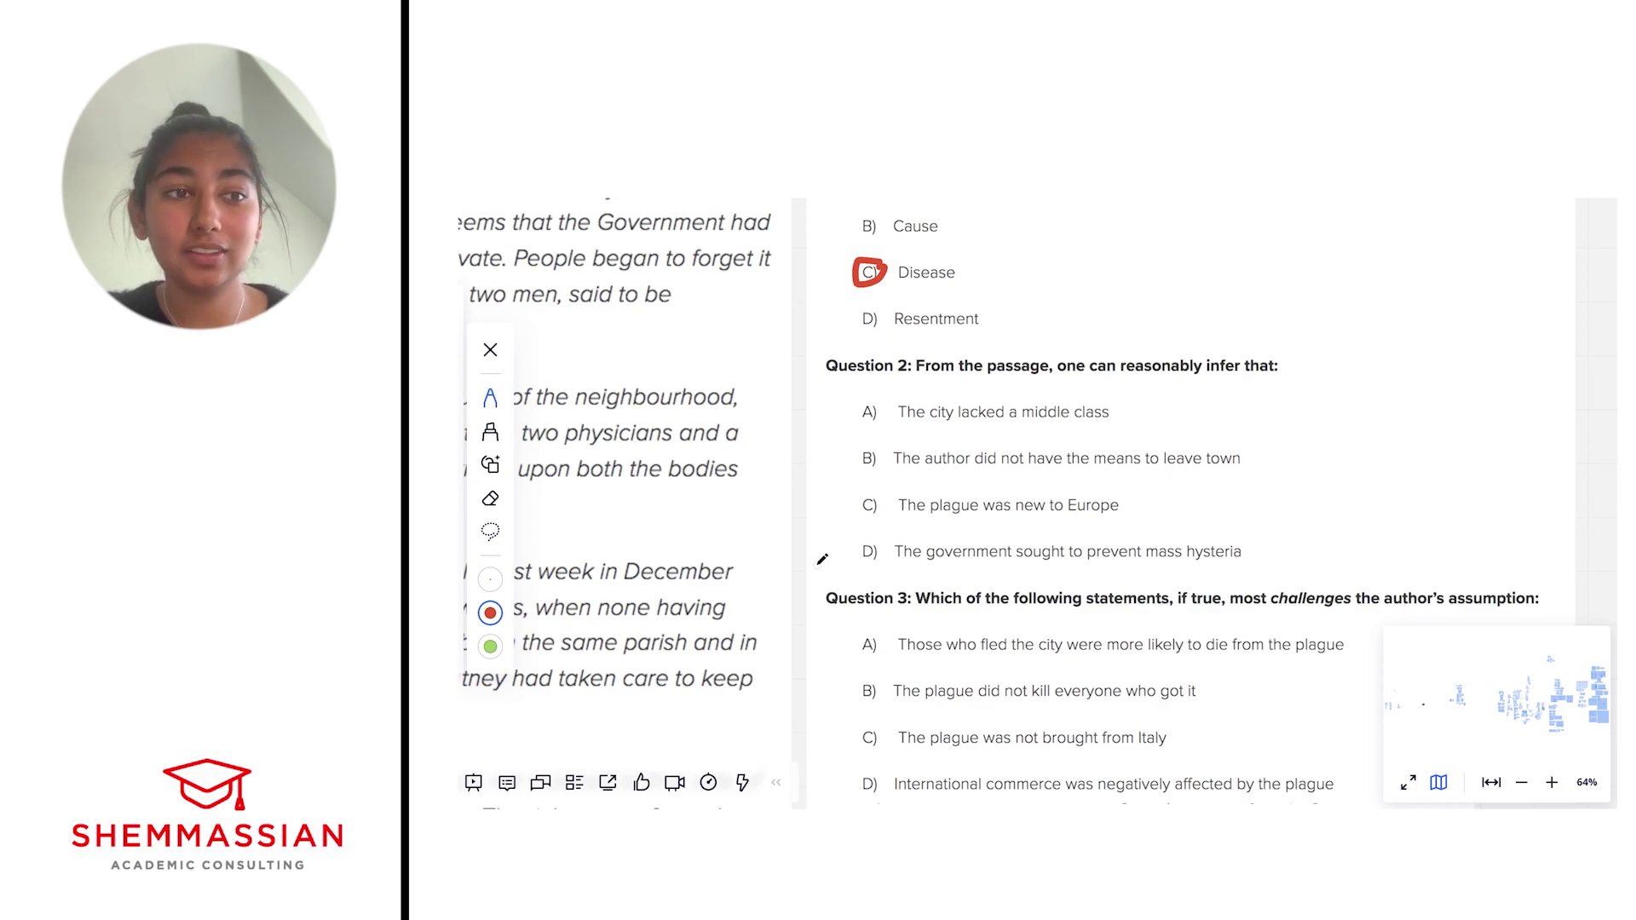
scroll(822, 559, "down", 2)
scroll(825, 552, "down", 2)
scroll(826, 550, "down", 2)
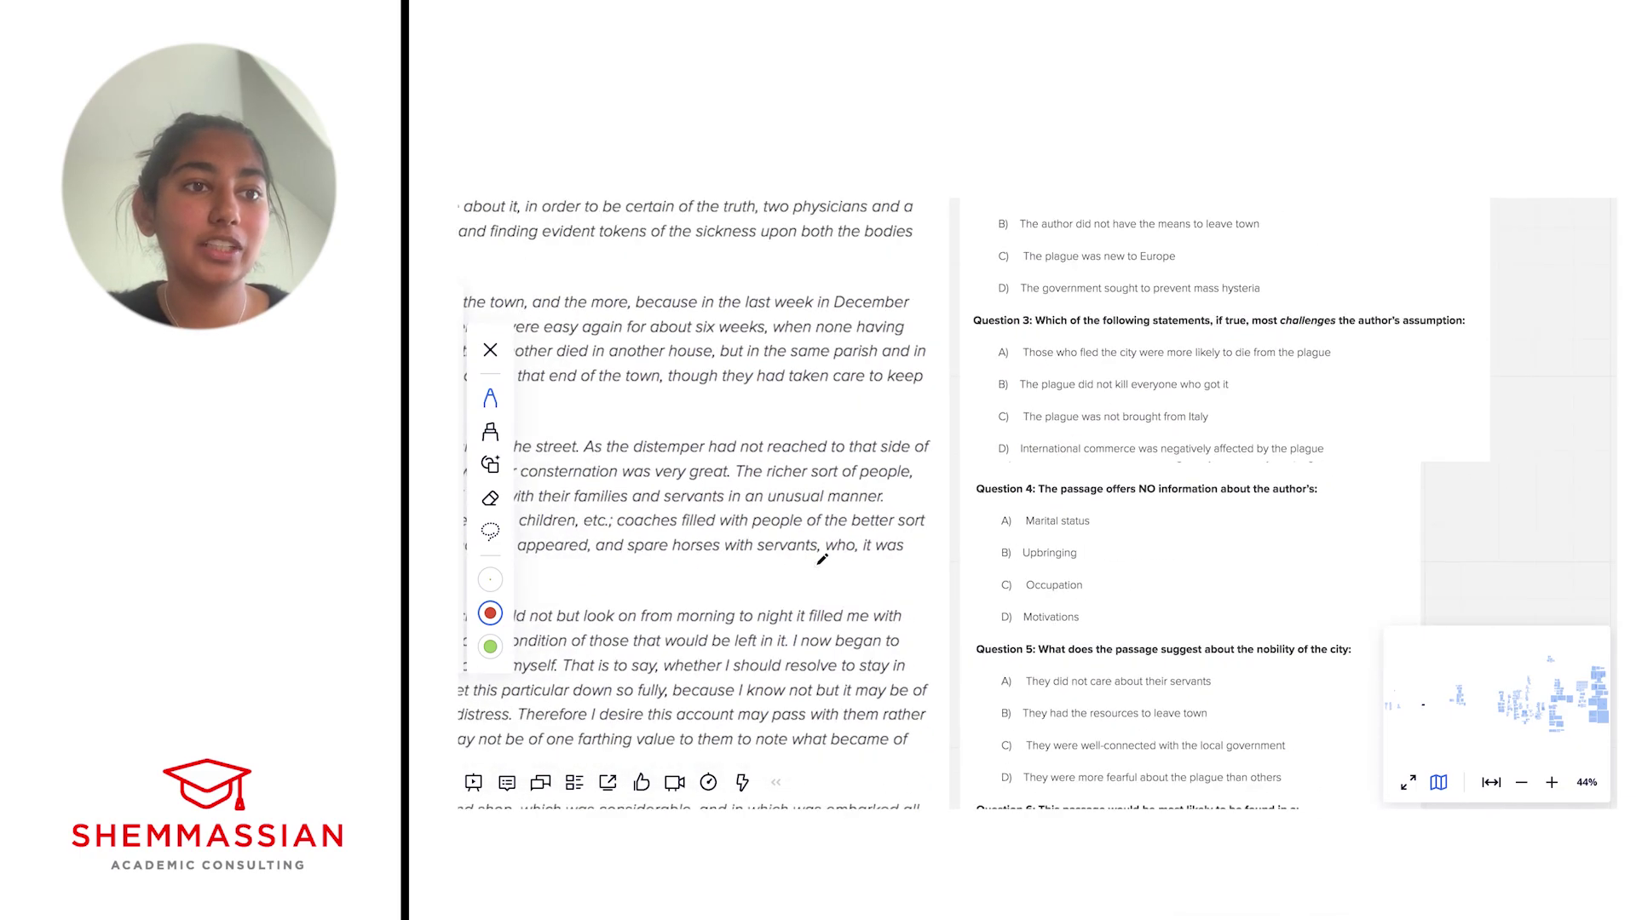
scroll(844, 551, "down", 1)
scroll(859, 550, "left", 3)
scroll(860, 551, "left", 2)
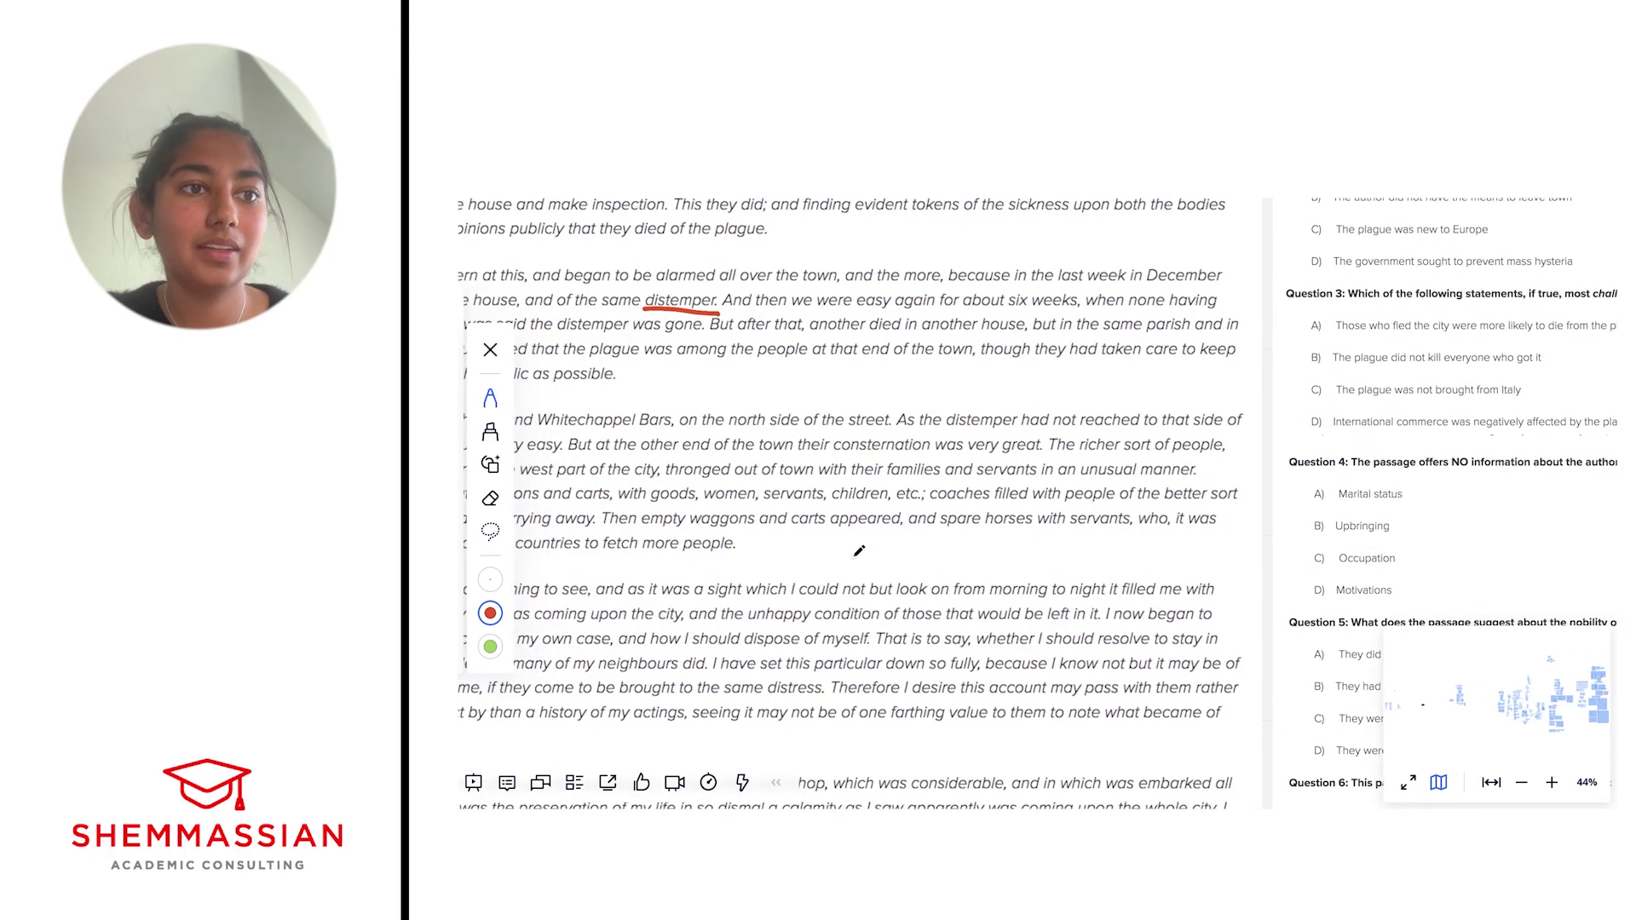
scroll(859, 551, "up", 2)
scroll(860, 552, "up", 2)
scroll(860, 550, "right", 5)
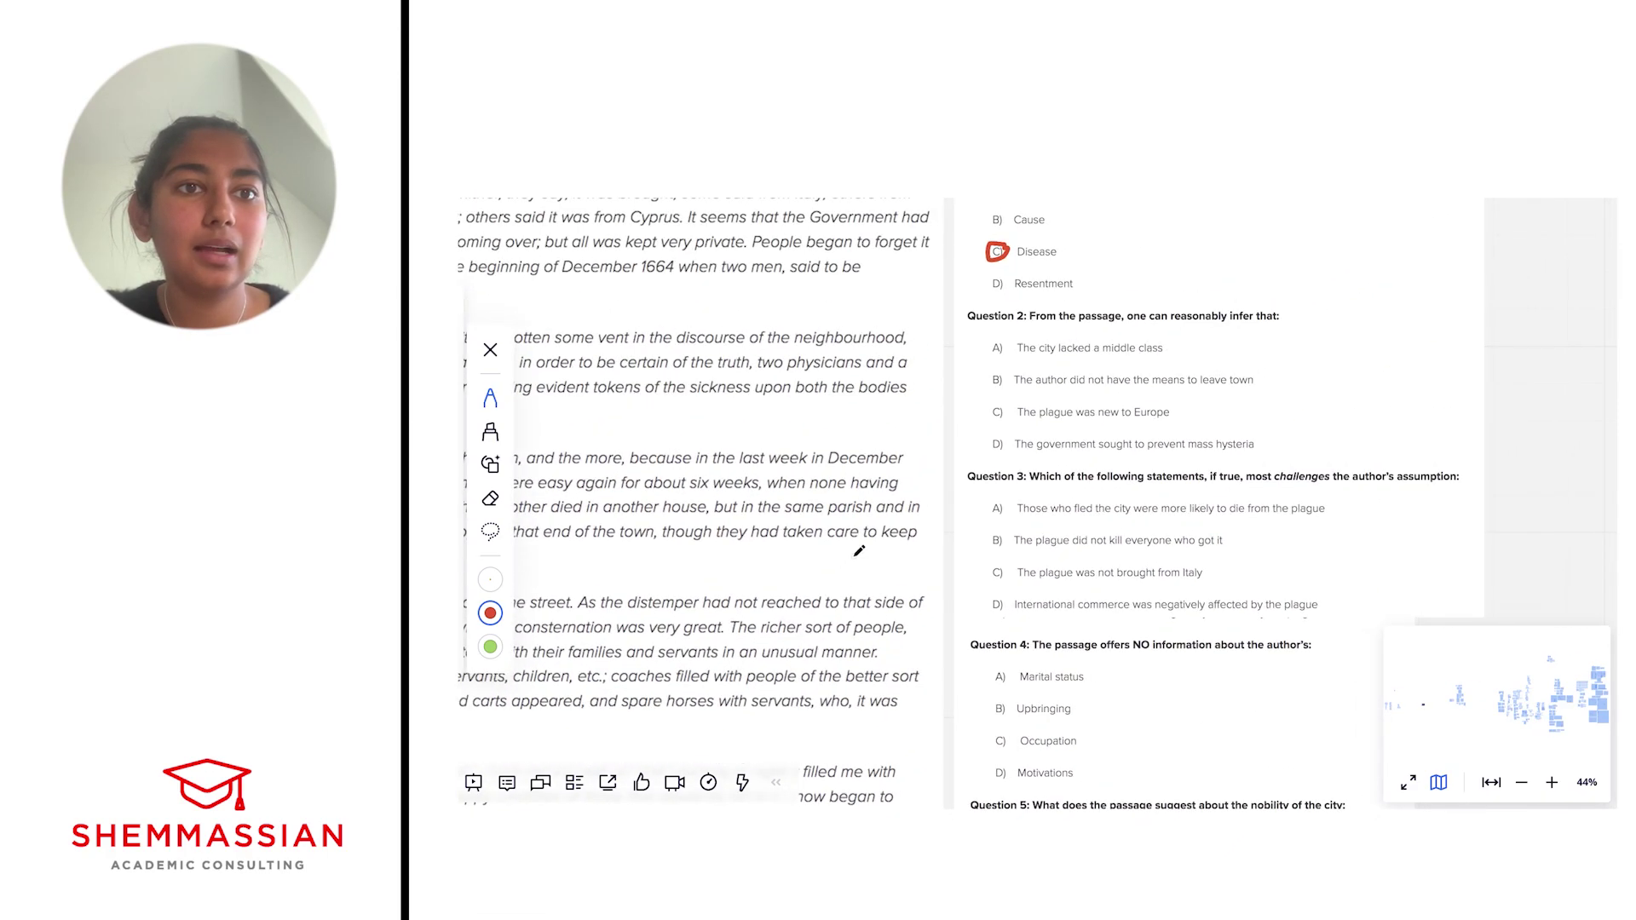
scroll(860, 551, "right", 2)
scroll(1193, 373, "up", 1)
scroll(1192, 373, "up", 2)
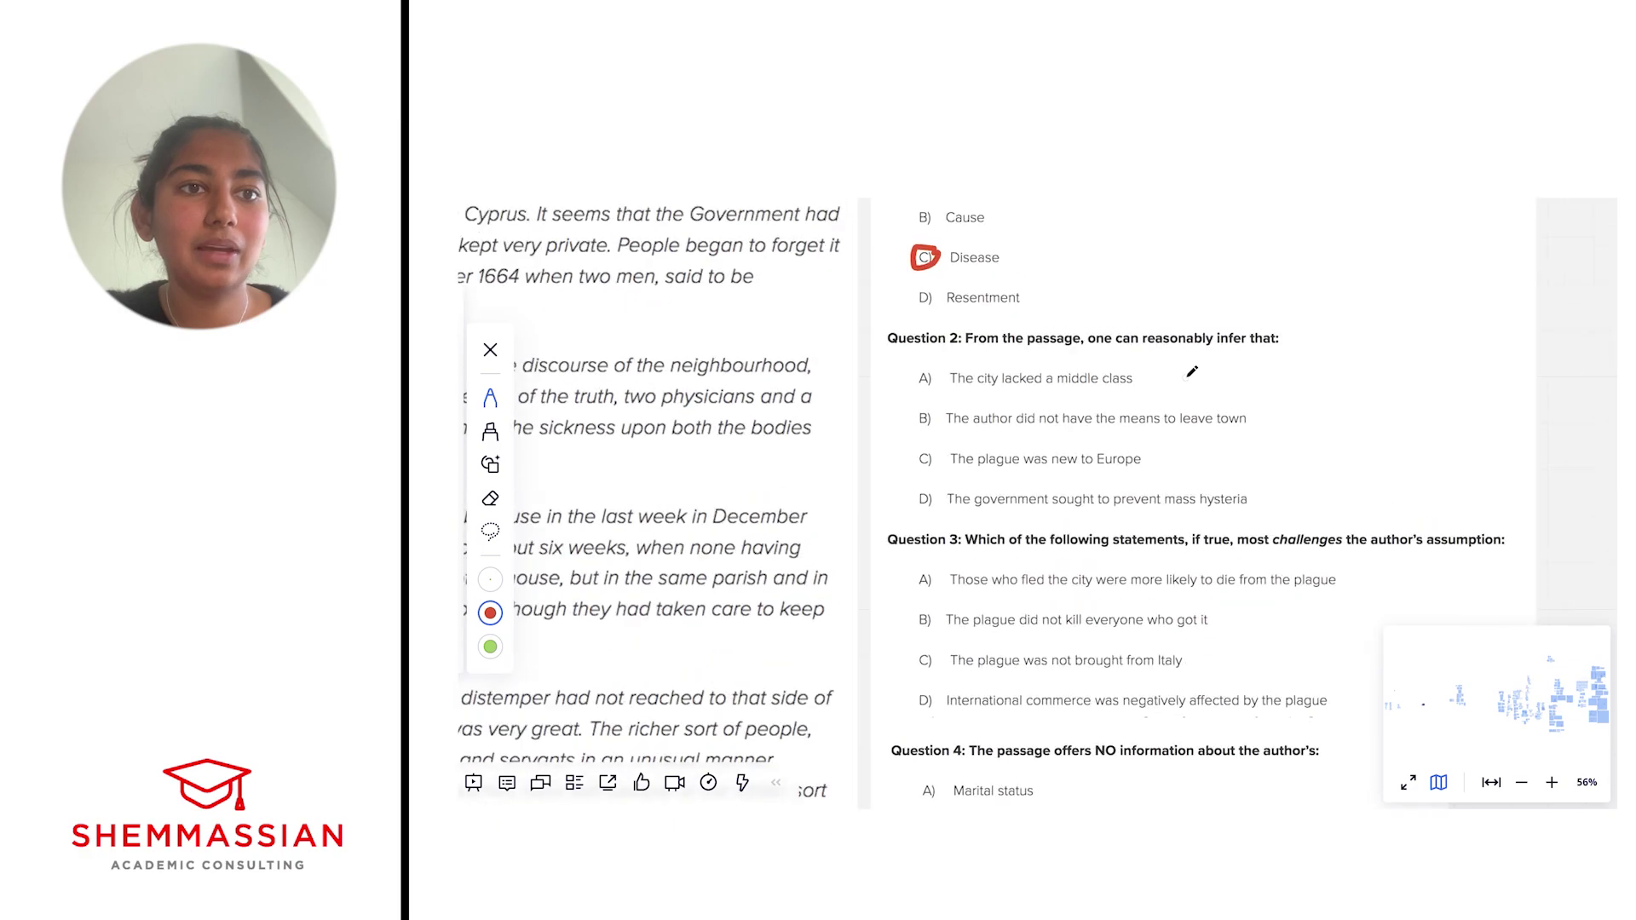
scroll(1193, 373, "up", 2)
scroll(1193, 372, "down", 1)
scroll(1192, 372, "right", 1)
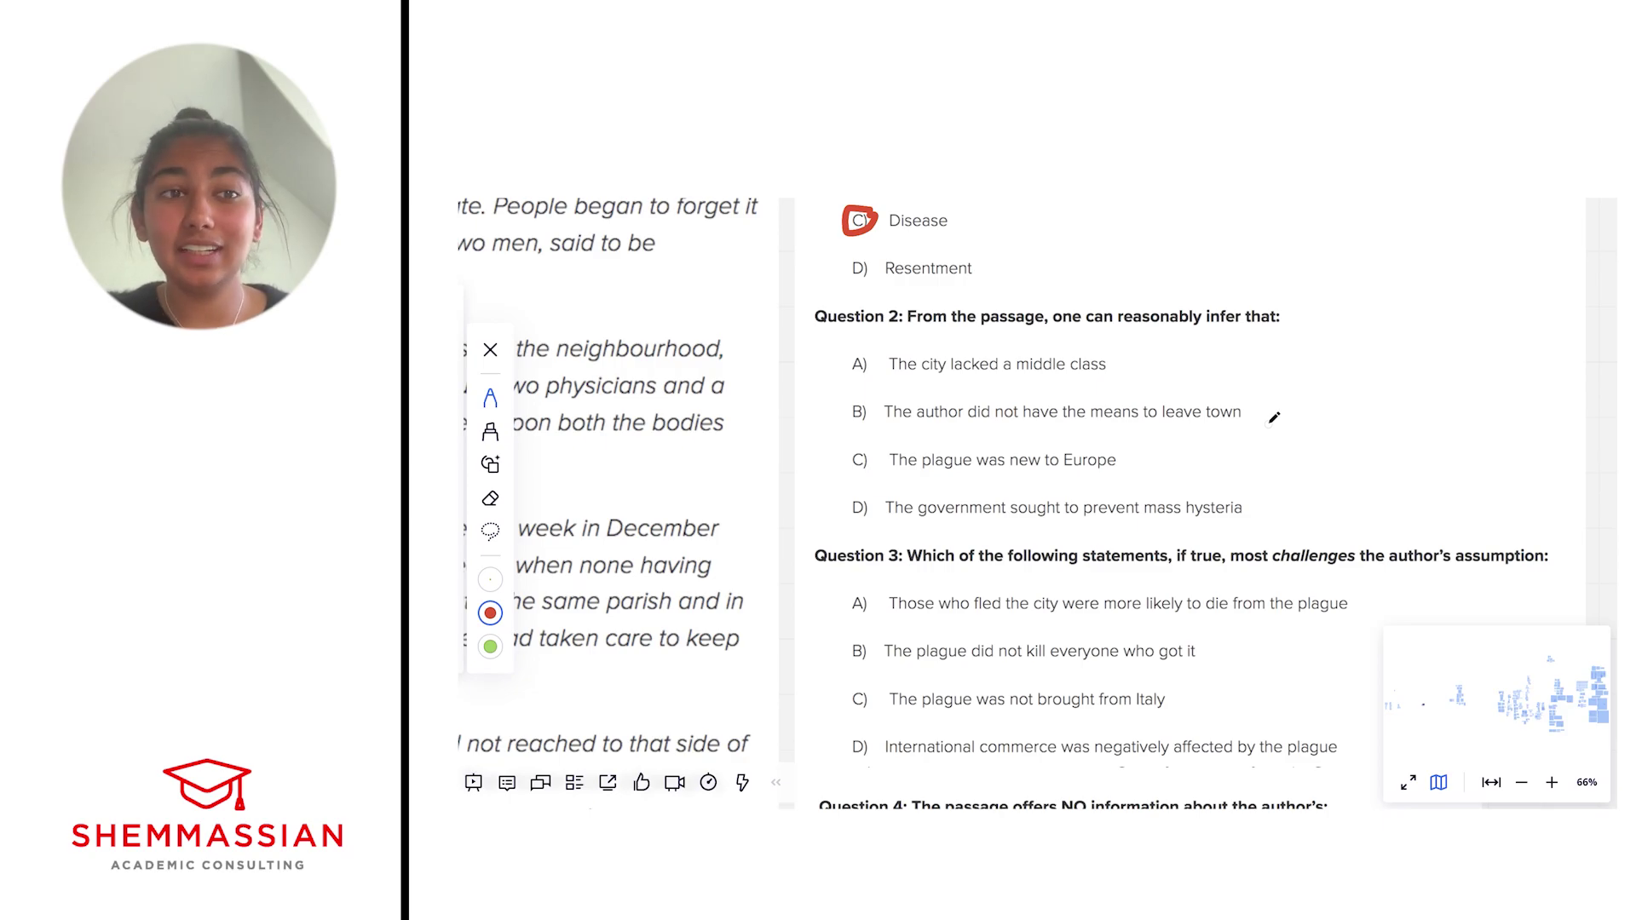
scroll(966, 546, "down", 5)
scroll(965, 546, "left", 7)
scroll(965, 546, "down", 3)
scroll(907, 530, "down", 3)
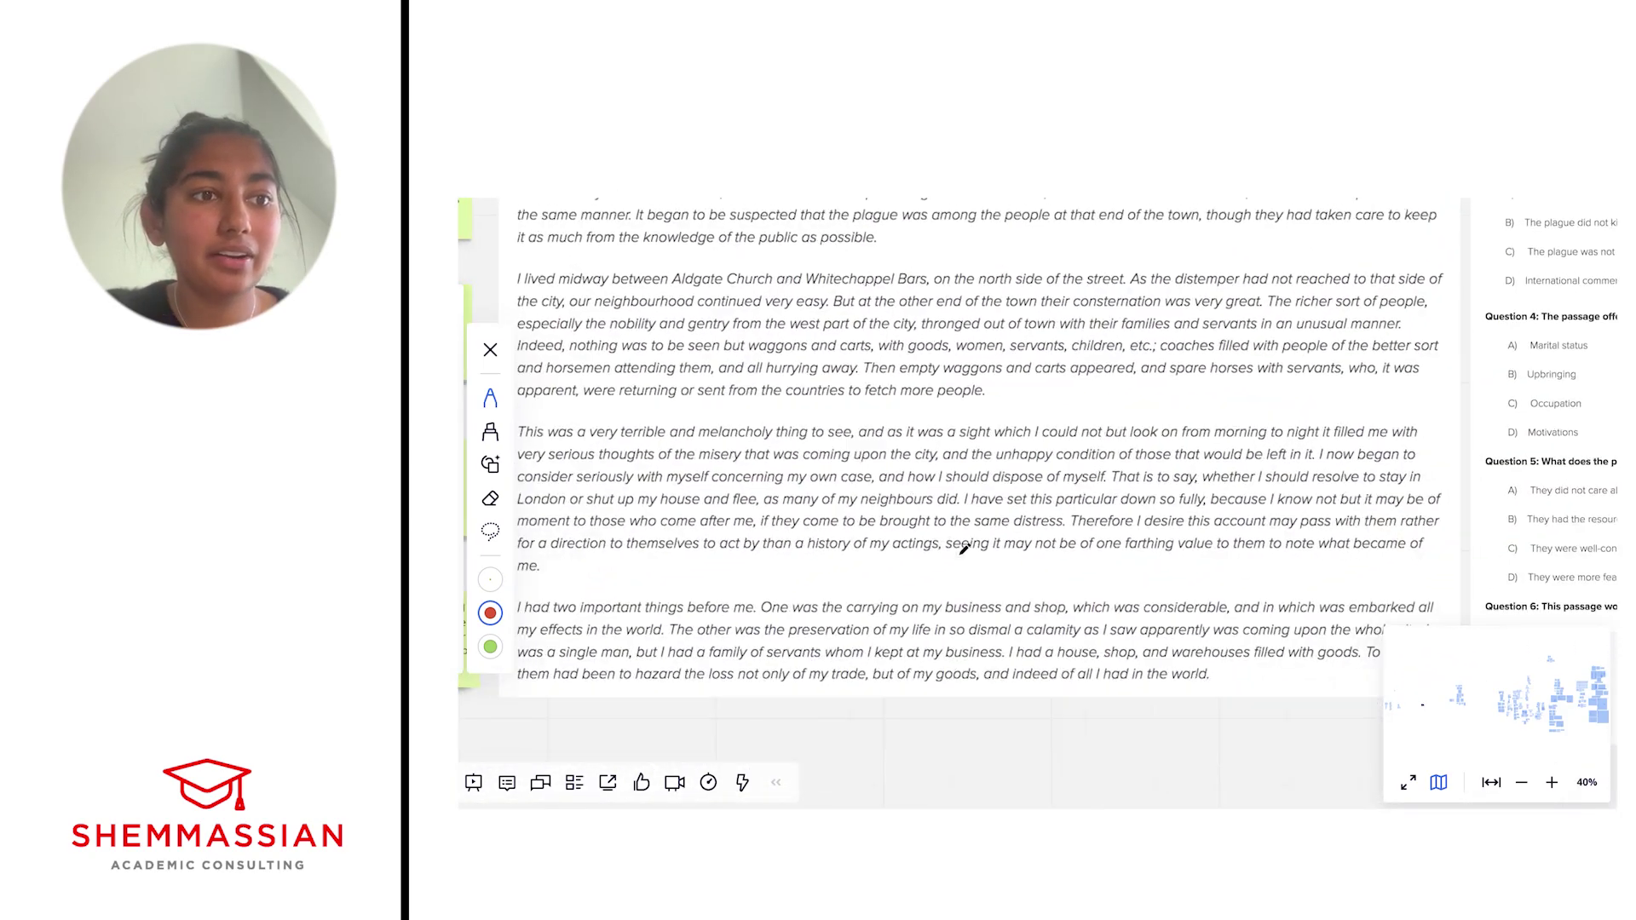
scroll(849, 518, "down", 3)
scroll(849, 517, "up", 2)
scroll(849, 517, "up", 2)
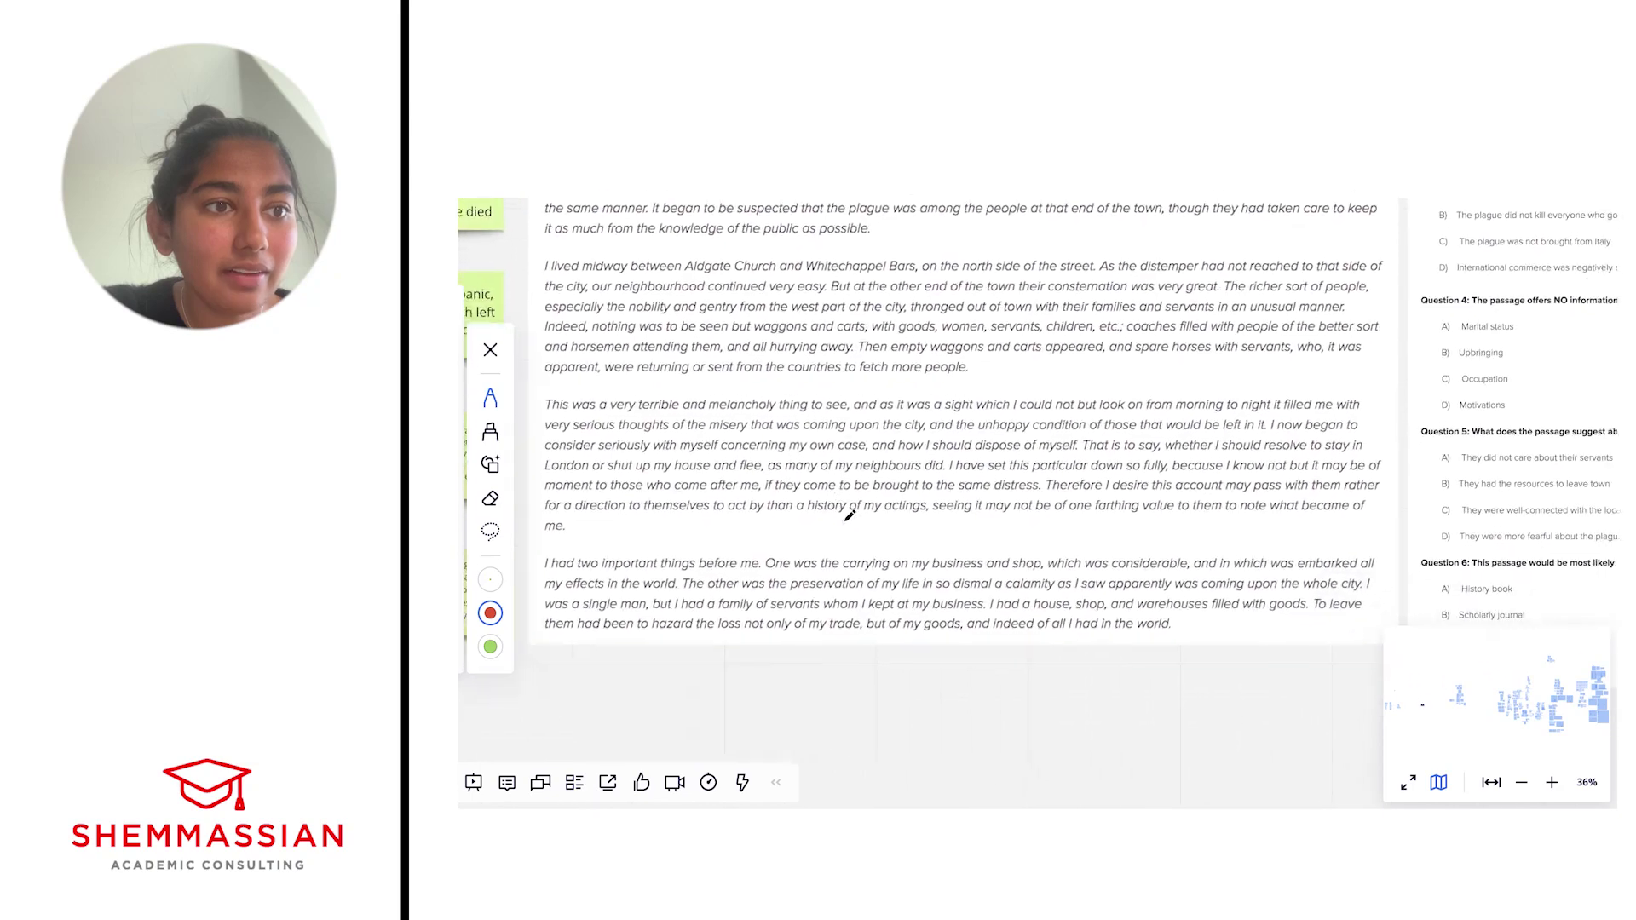
scroll(848, 518, "up", 1)
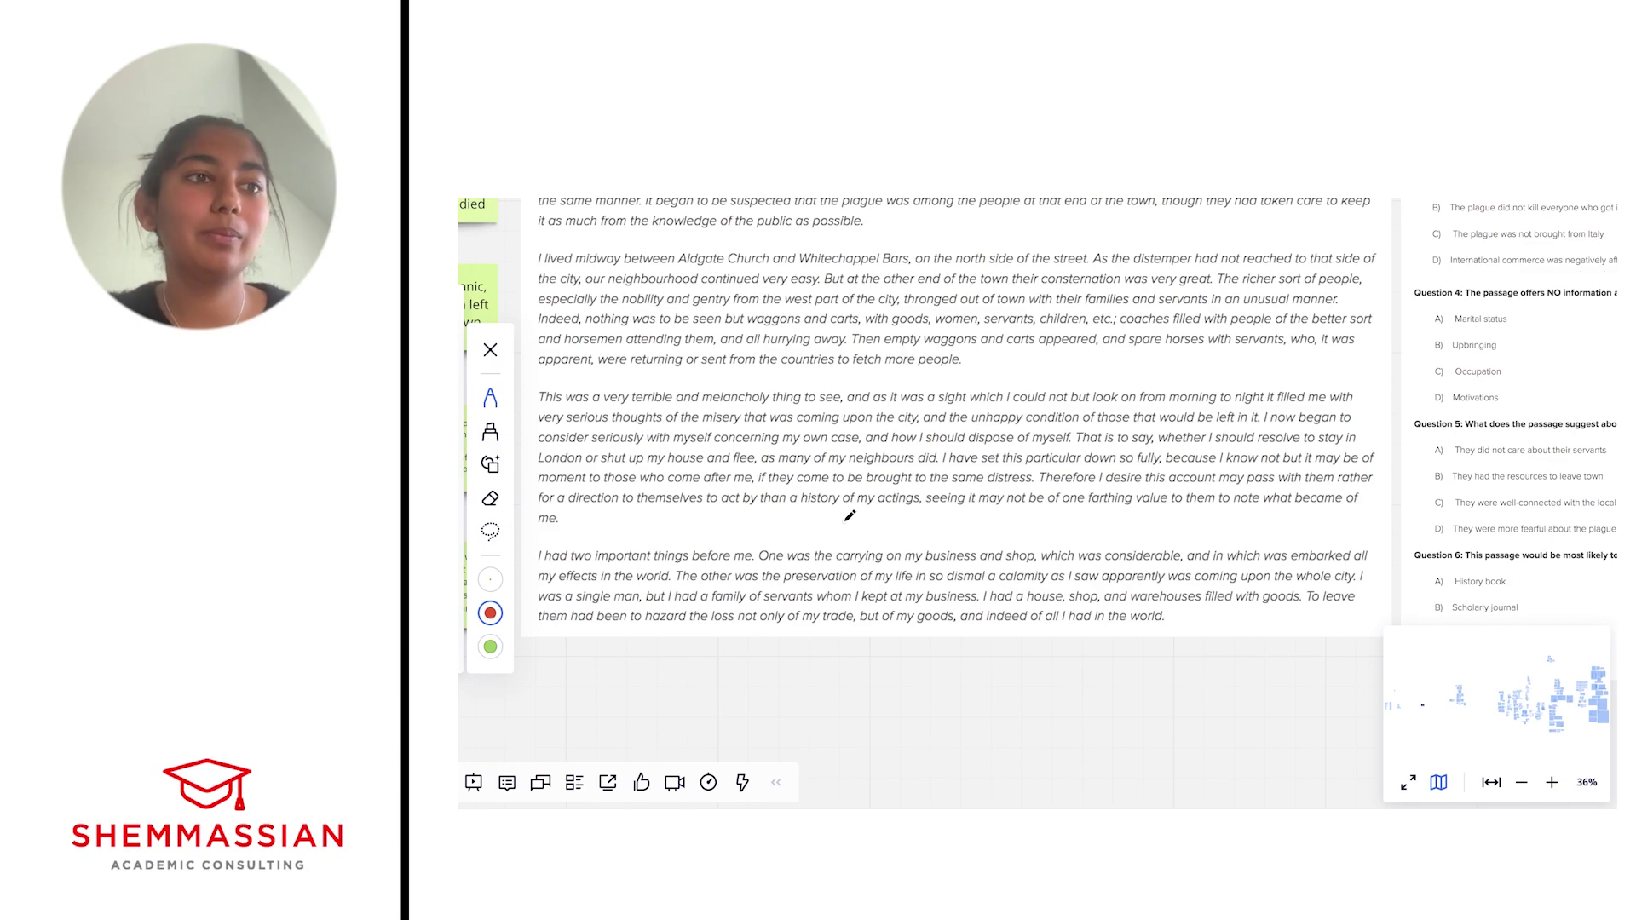
scroll(1164, 473, "up", 5)
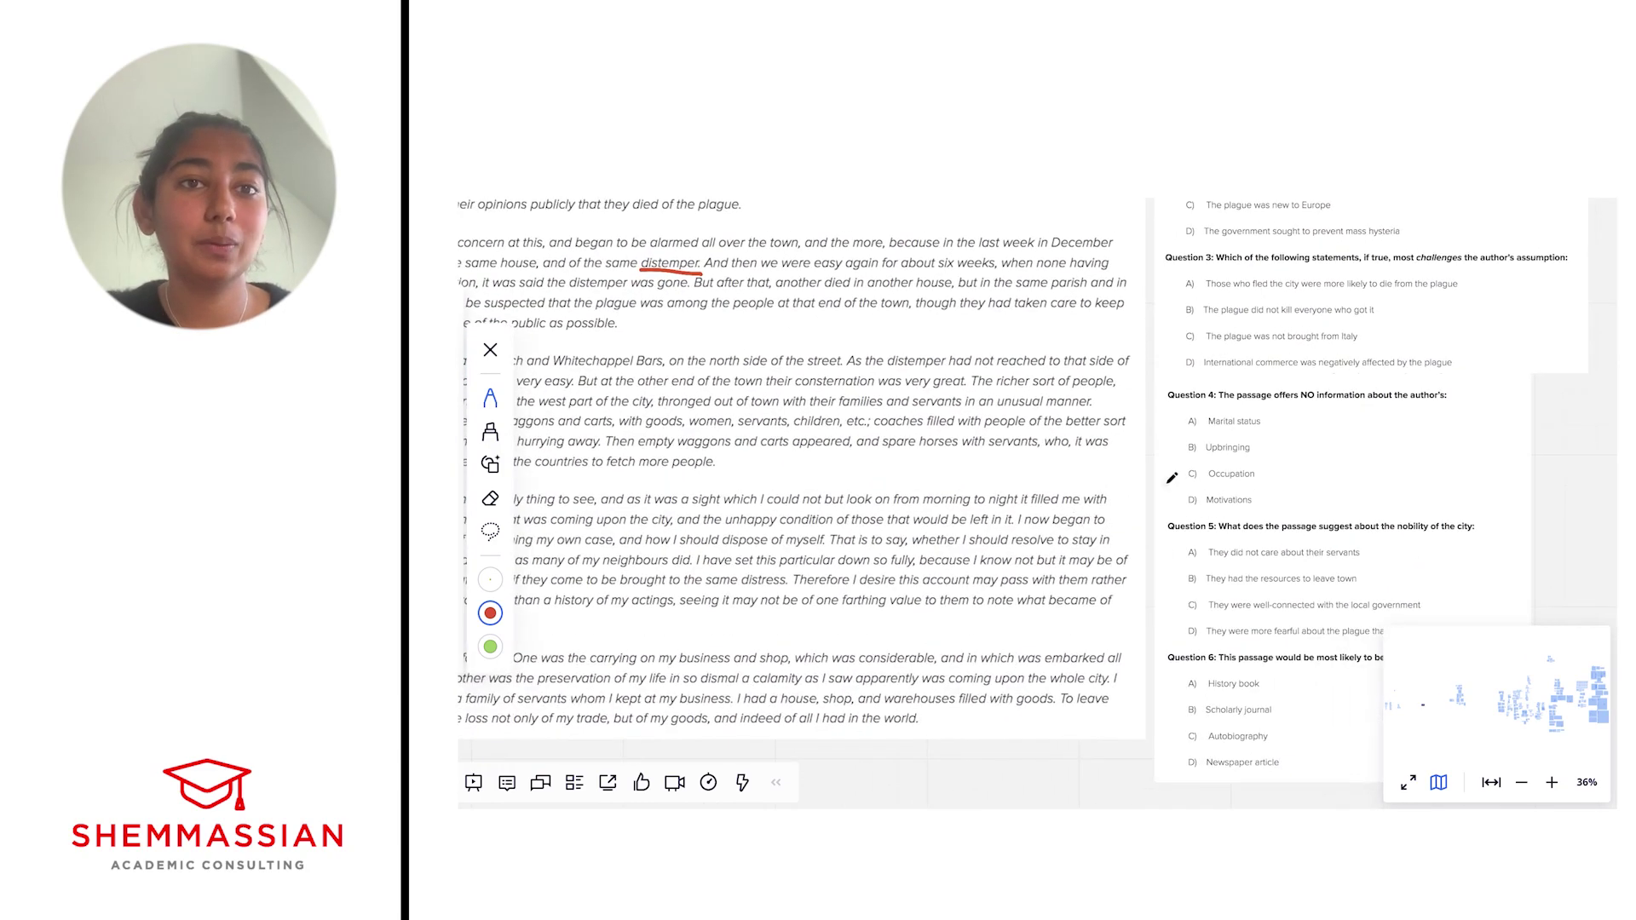
scroll(1171, 477, "right", 5)
scroll(1134, 333, "up", 3)
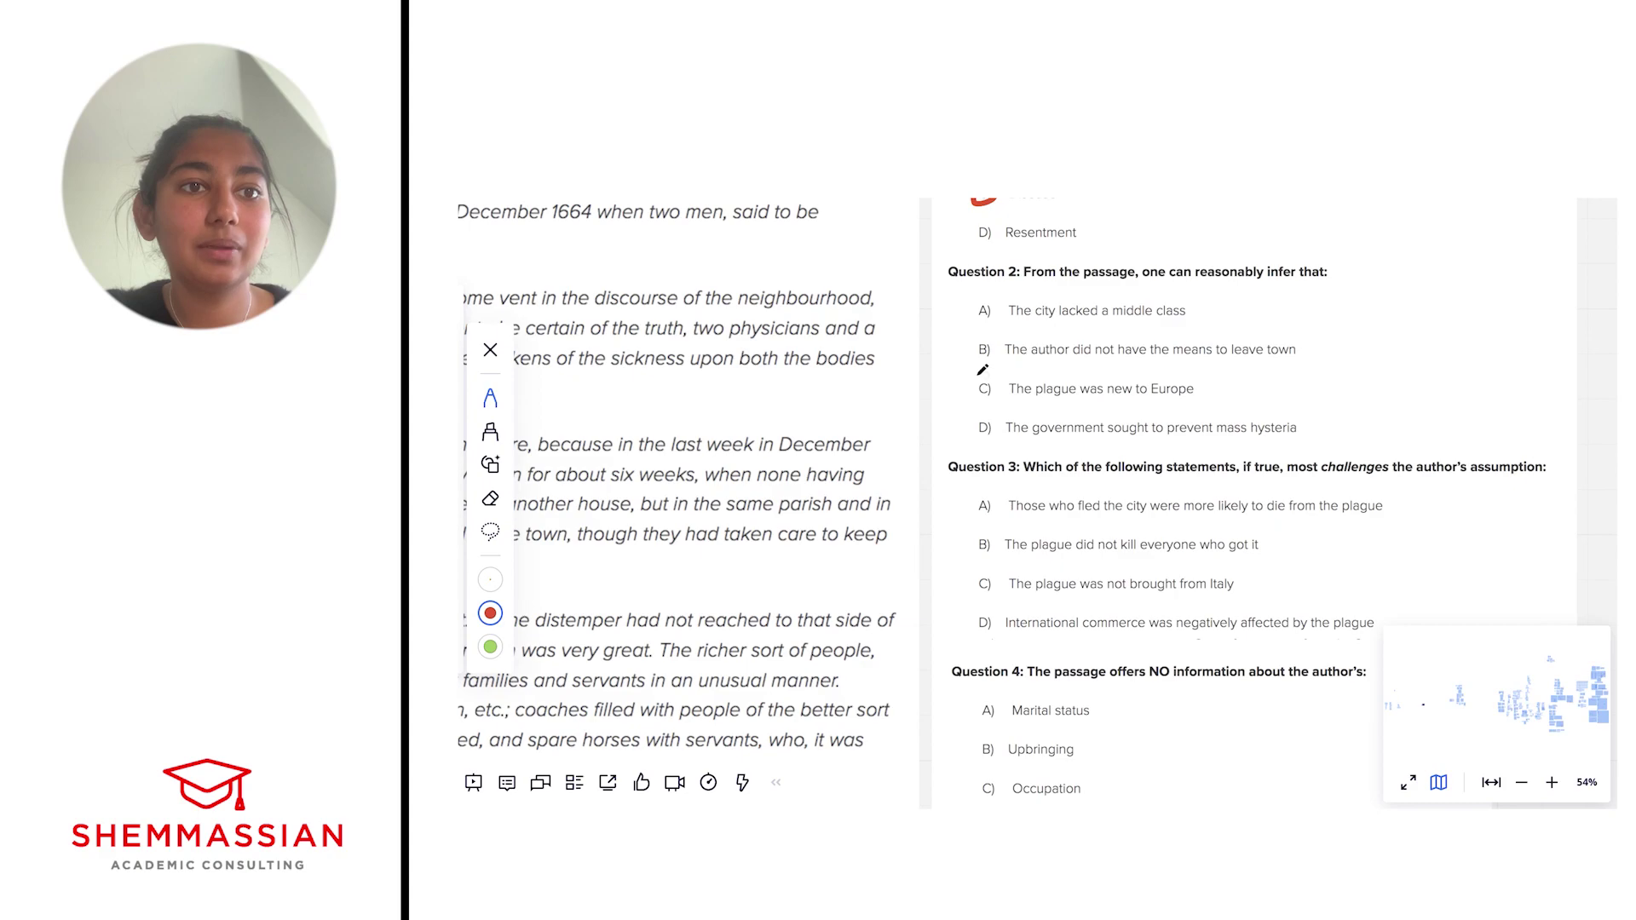
- Cross out Question 2's option B and underline 'was returned again' in the passage
left_click_drag(974, 361, 1009, 328)
scroll(1066, 370, "up", 1)
scroll(1066, 369, "right", 2)
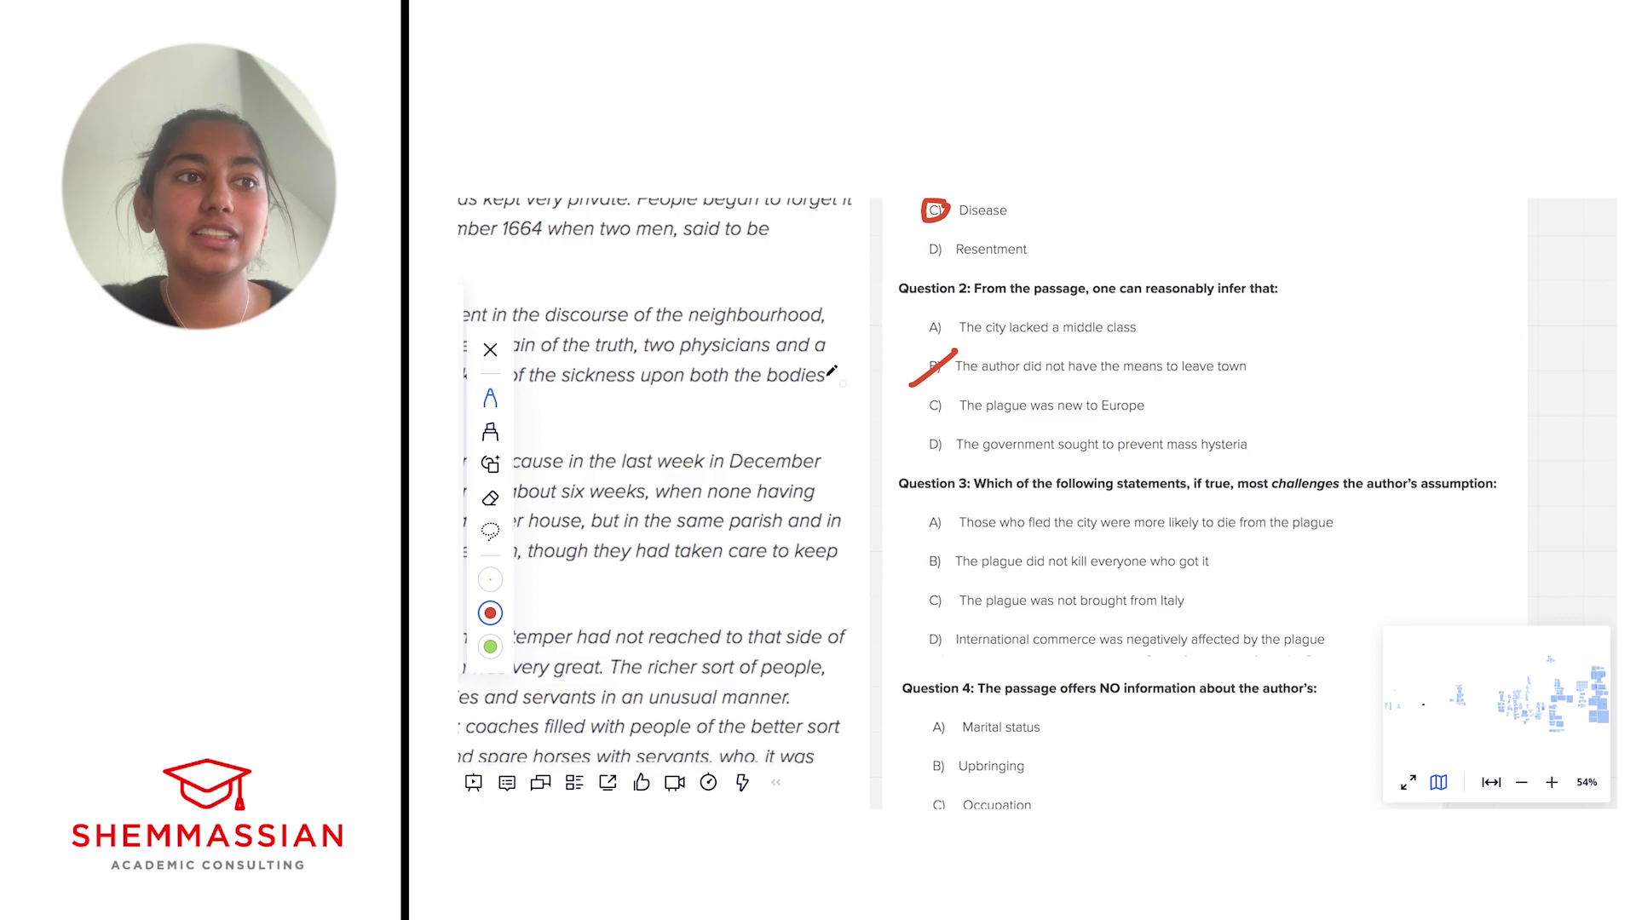
scroll(832, 369, "left", 5)
scroll(832, 370, "left", 2)
scroll(831, 370, "left", 5)
scroll(831, 369, "up", 2)
scroll(832, 370, "up", 1)
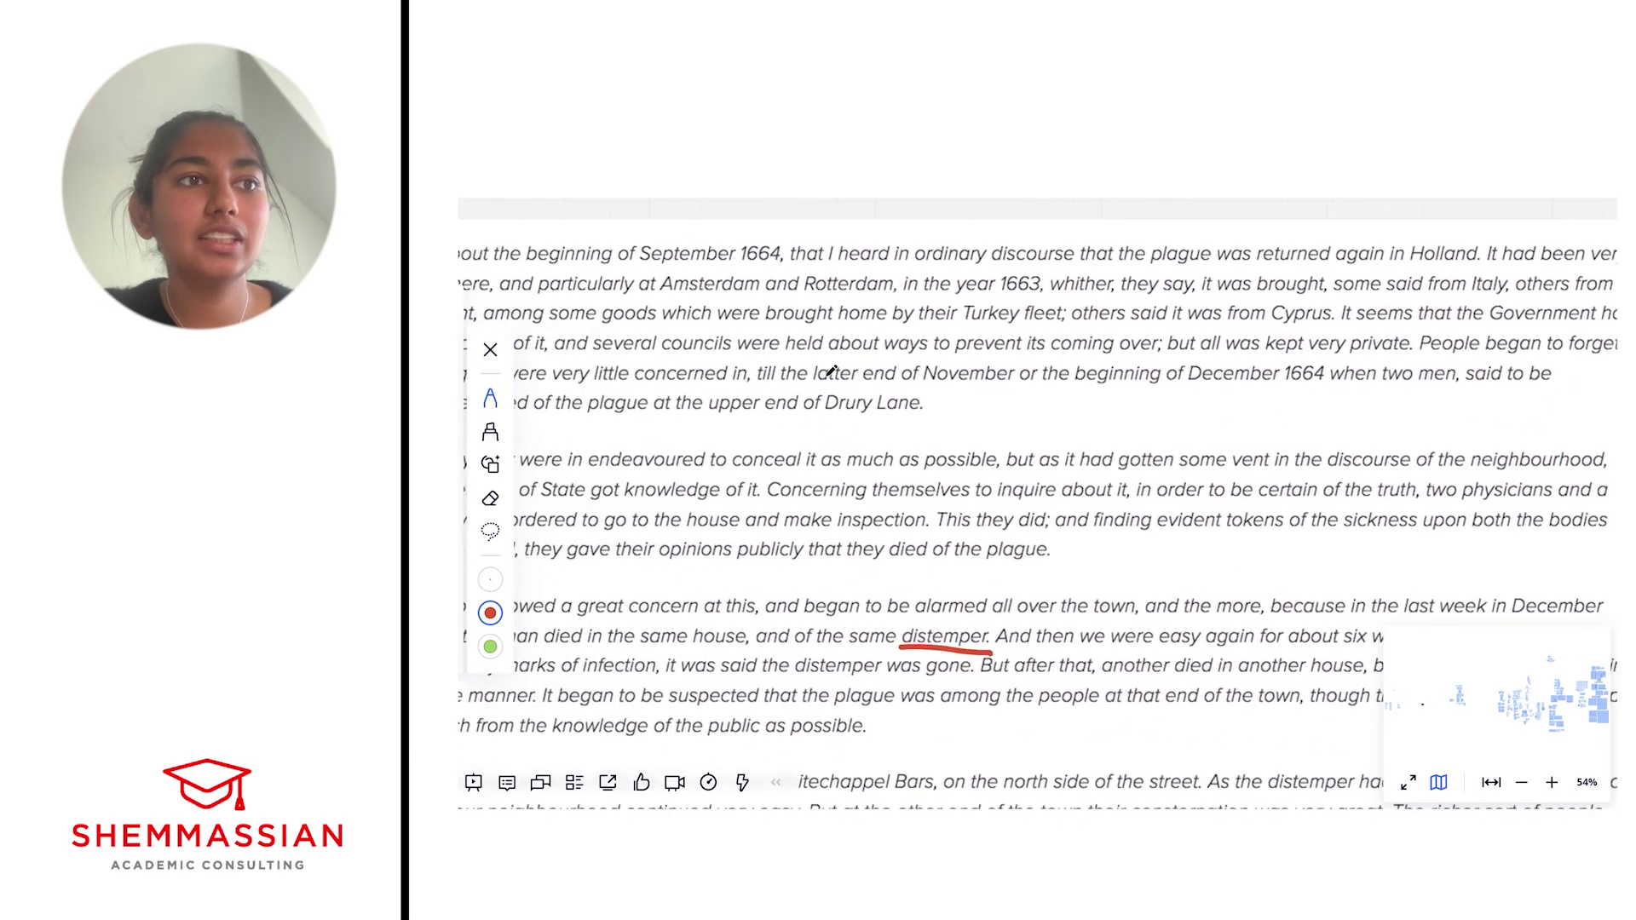
scroll(831, 370, "down", 2)
scroll(831, 370, "down", 1)
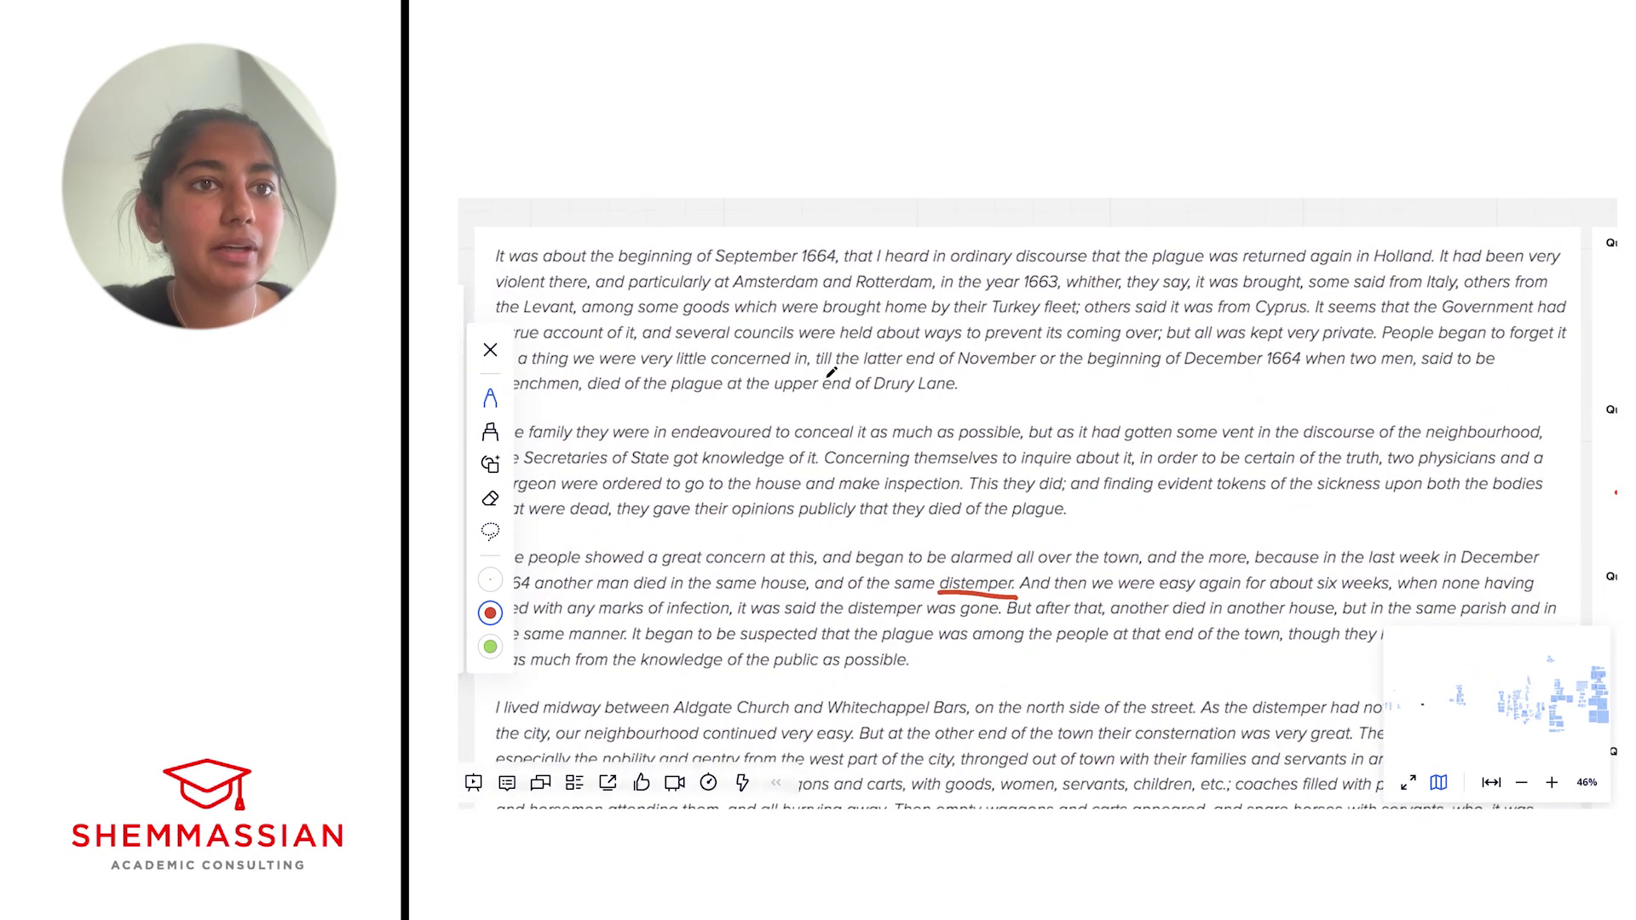
scroll(830, 370, "down", 1)
scroll(831, 369, "right", 2)
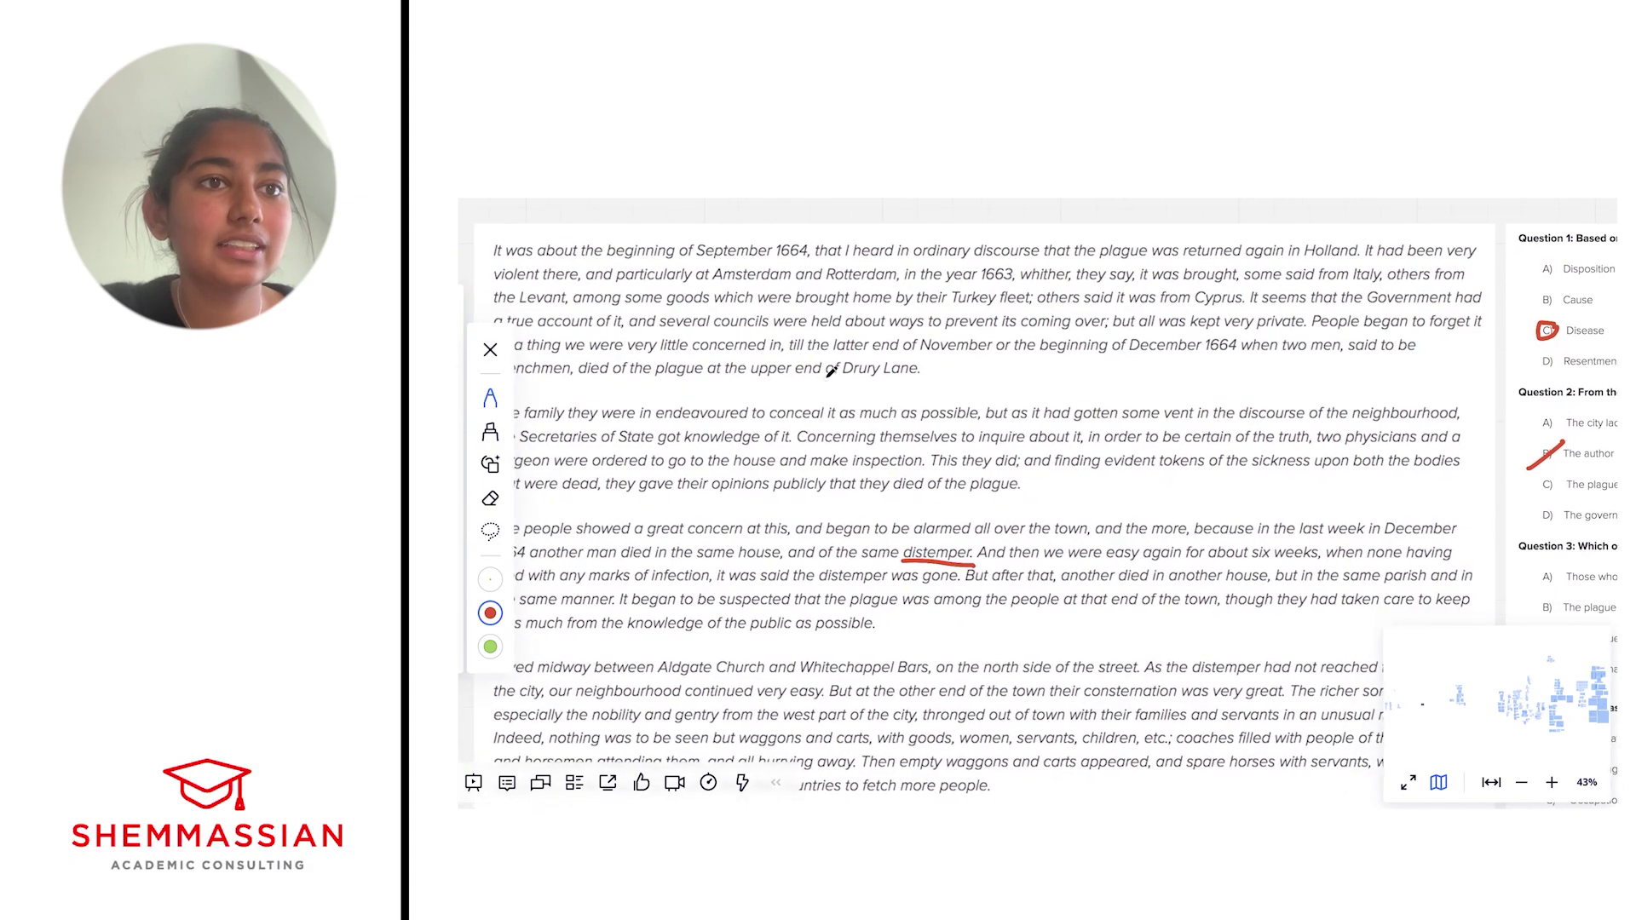
scroll(831, 369, "right", 1)
scroll(831, 369, "right", 1)
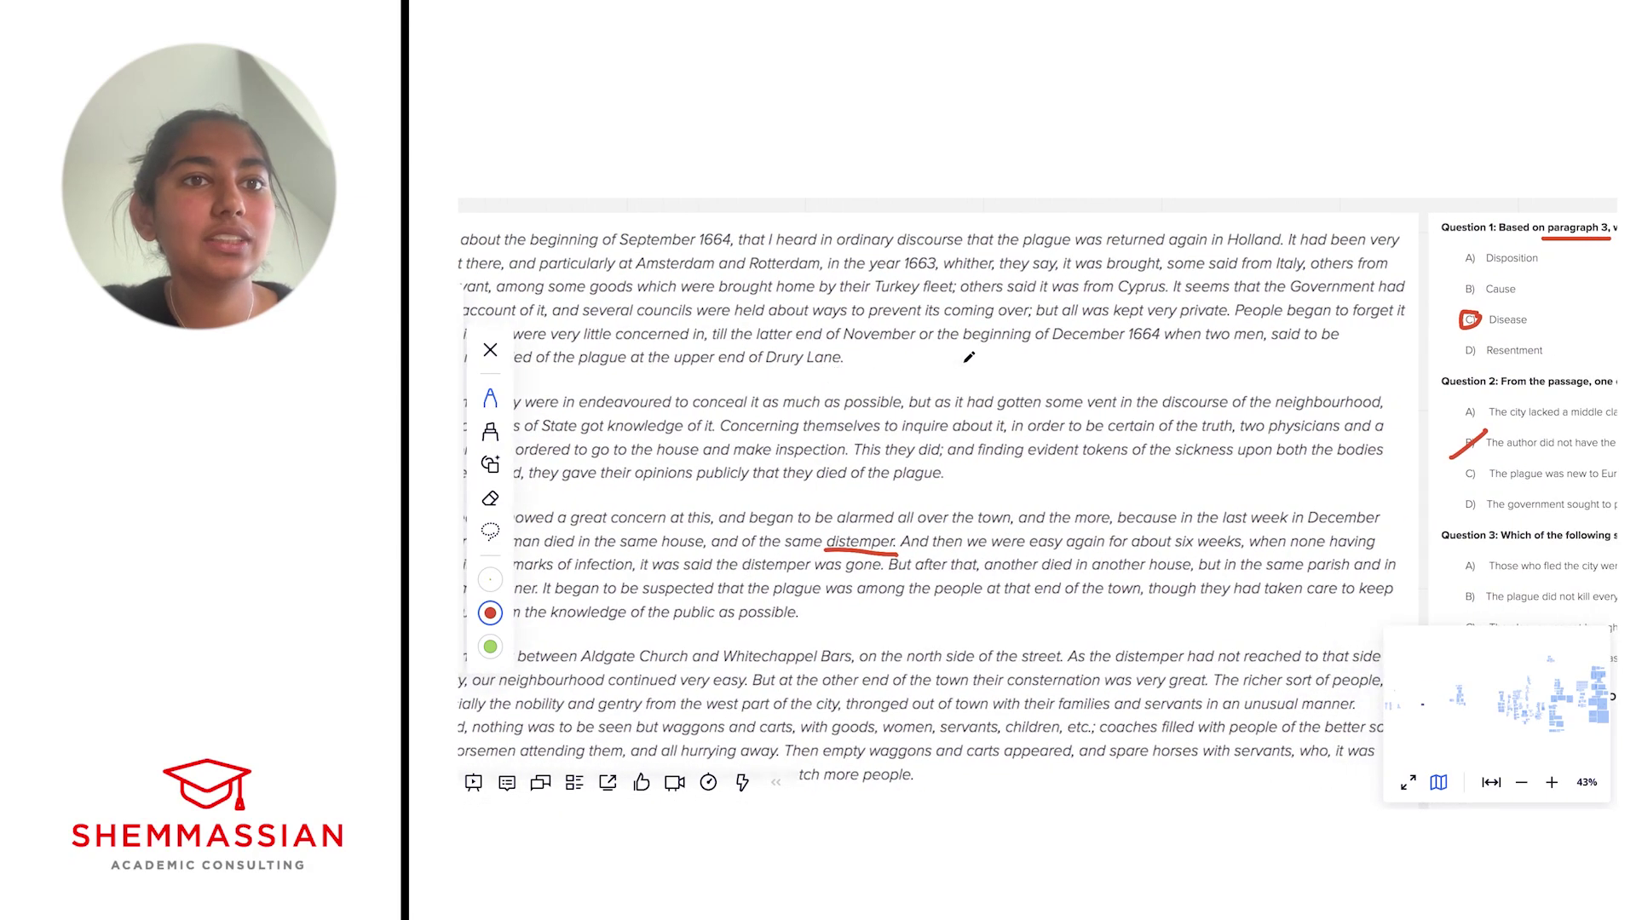
left_click_drag(1069, 252, 1218, 255)
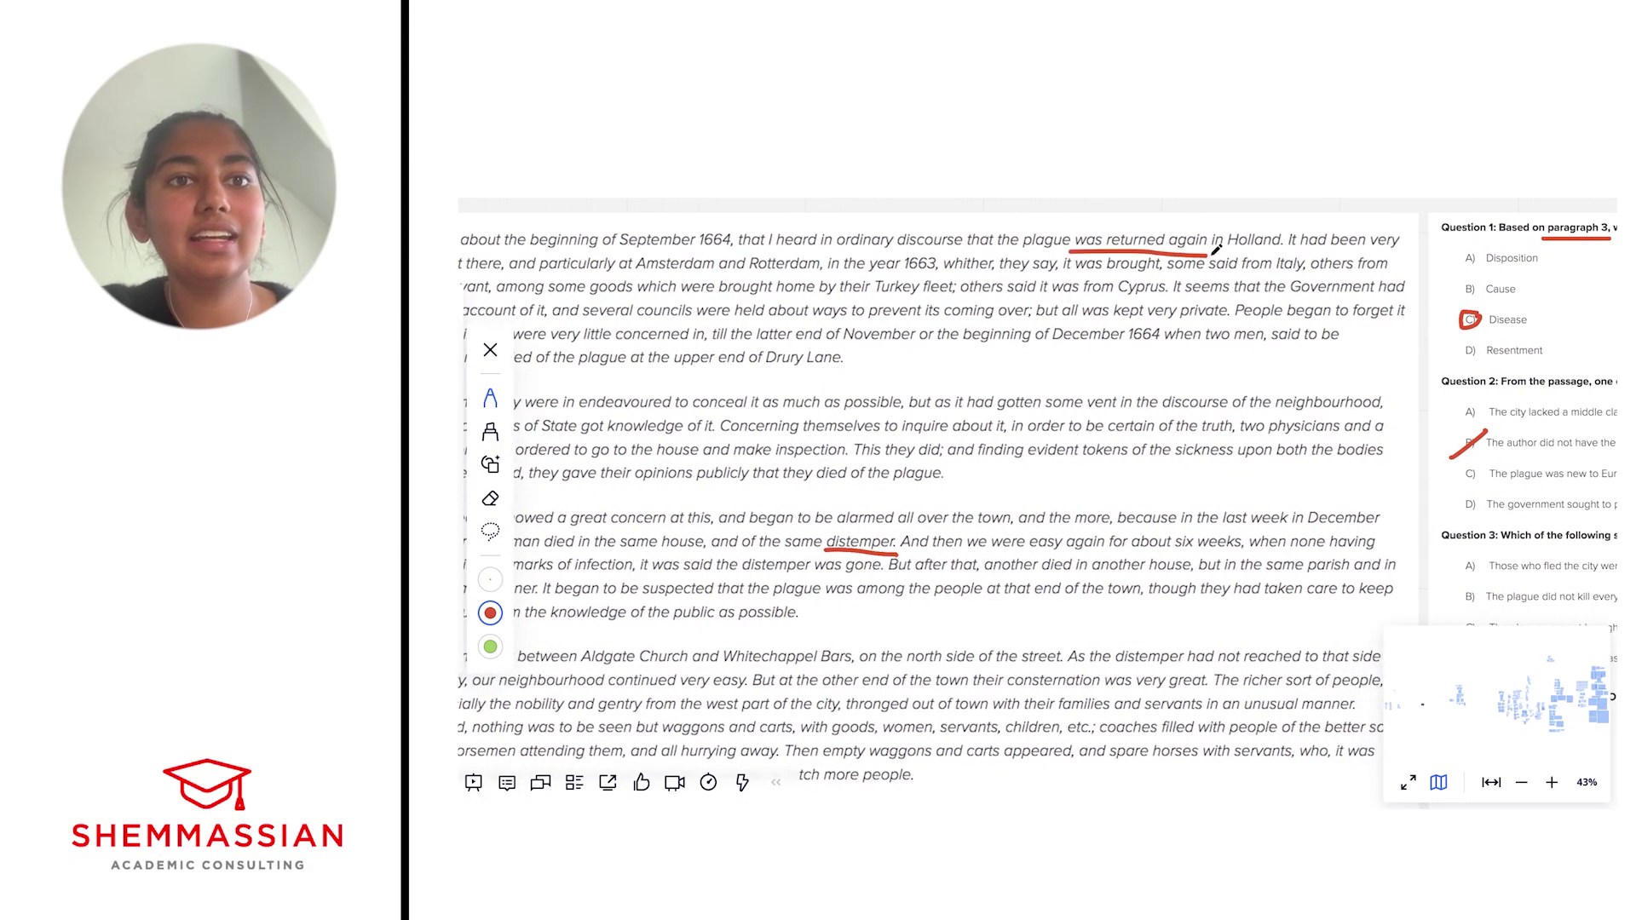
scroll(1218, 380, "right", 2)
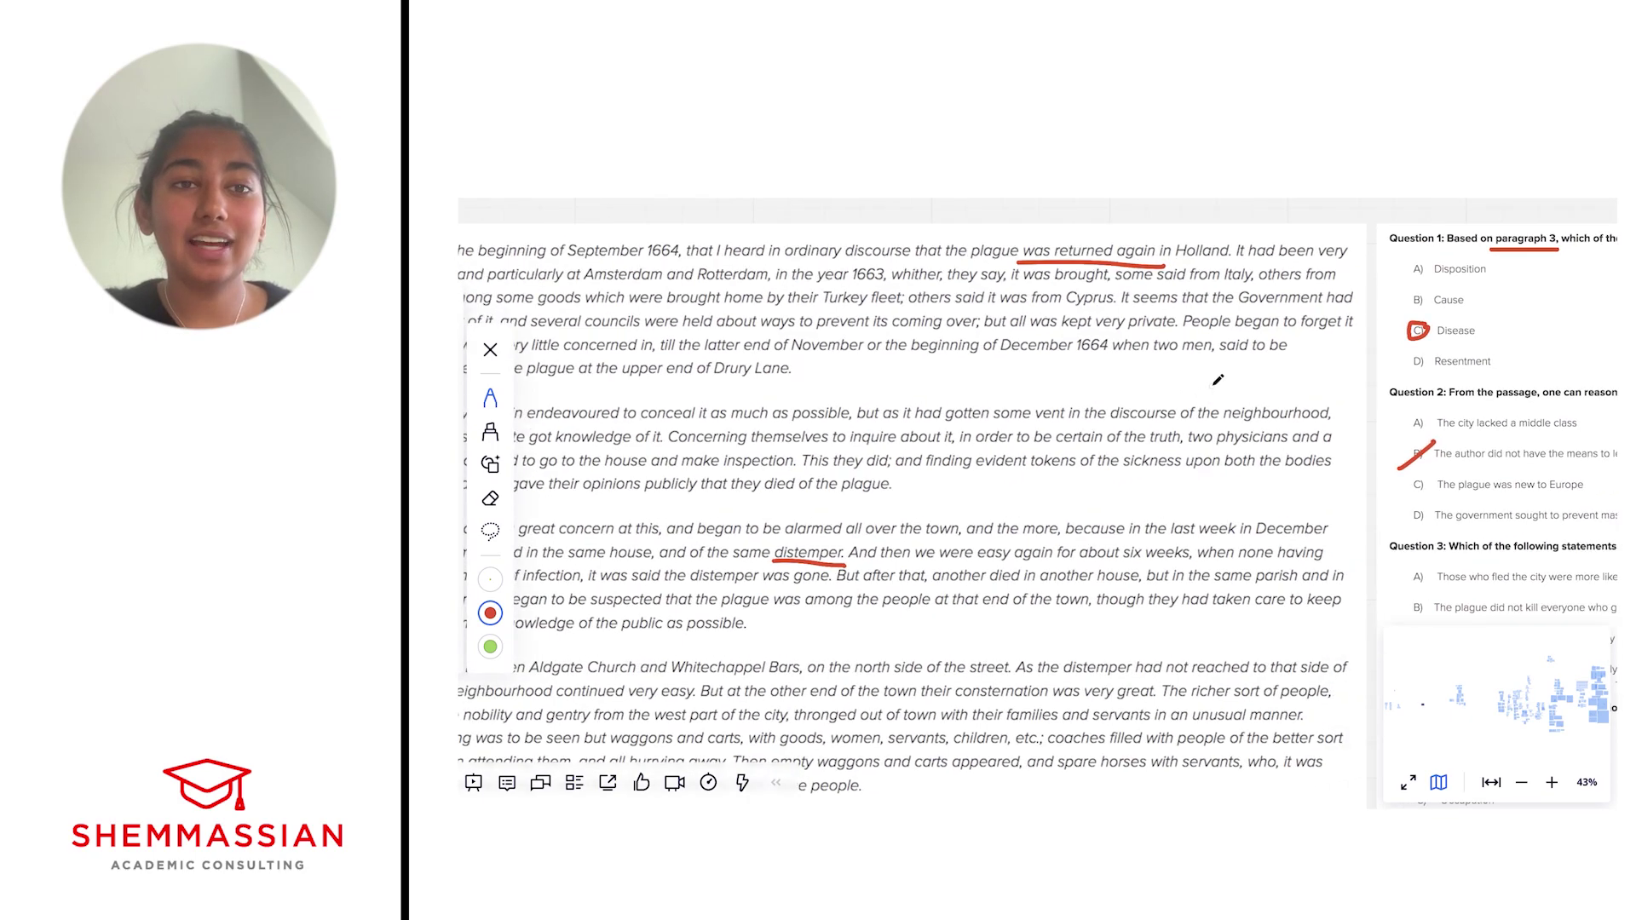
scroll(1216, 379, "right", 1)
scroll(1217, 380, "right", 2)
scroll(1217, 380, "right", 1)
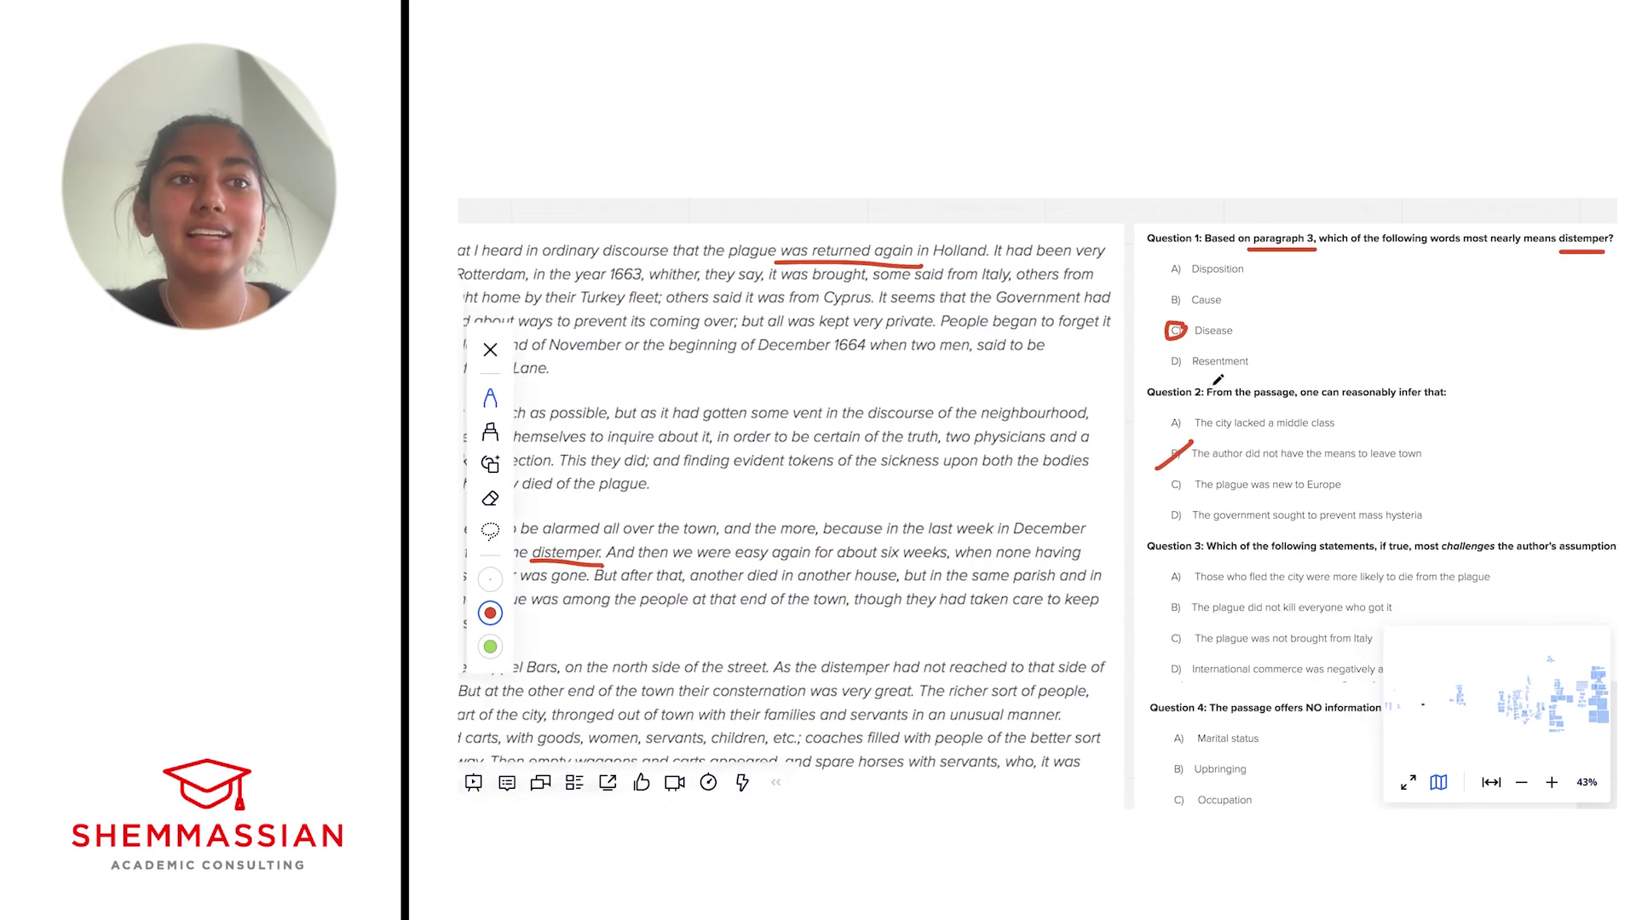
scroll(1217, 380, "right", 2)
scroll(1217, 380, "down", 1)
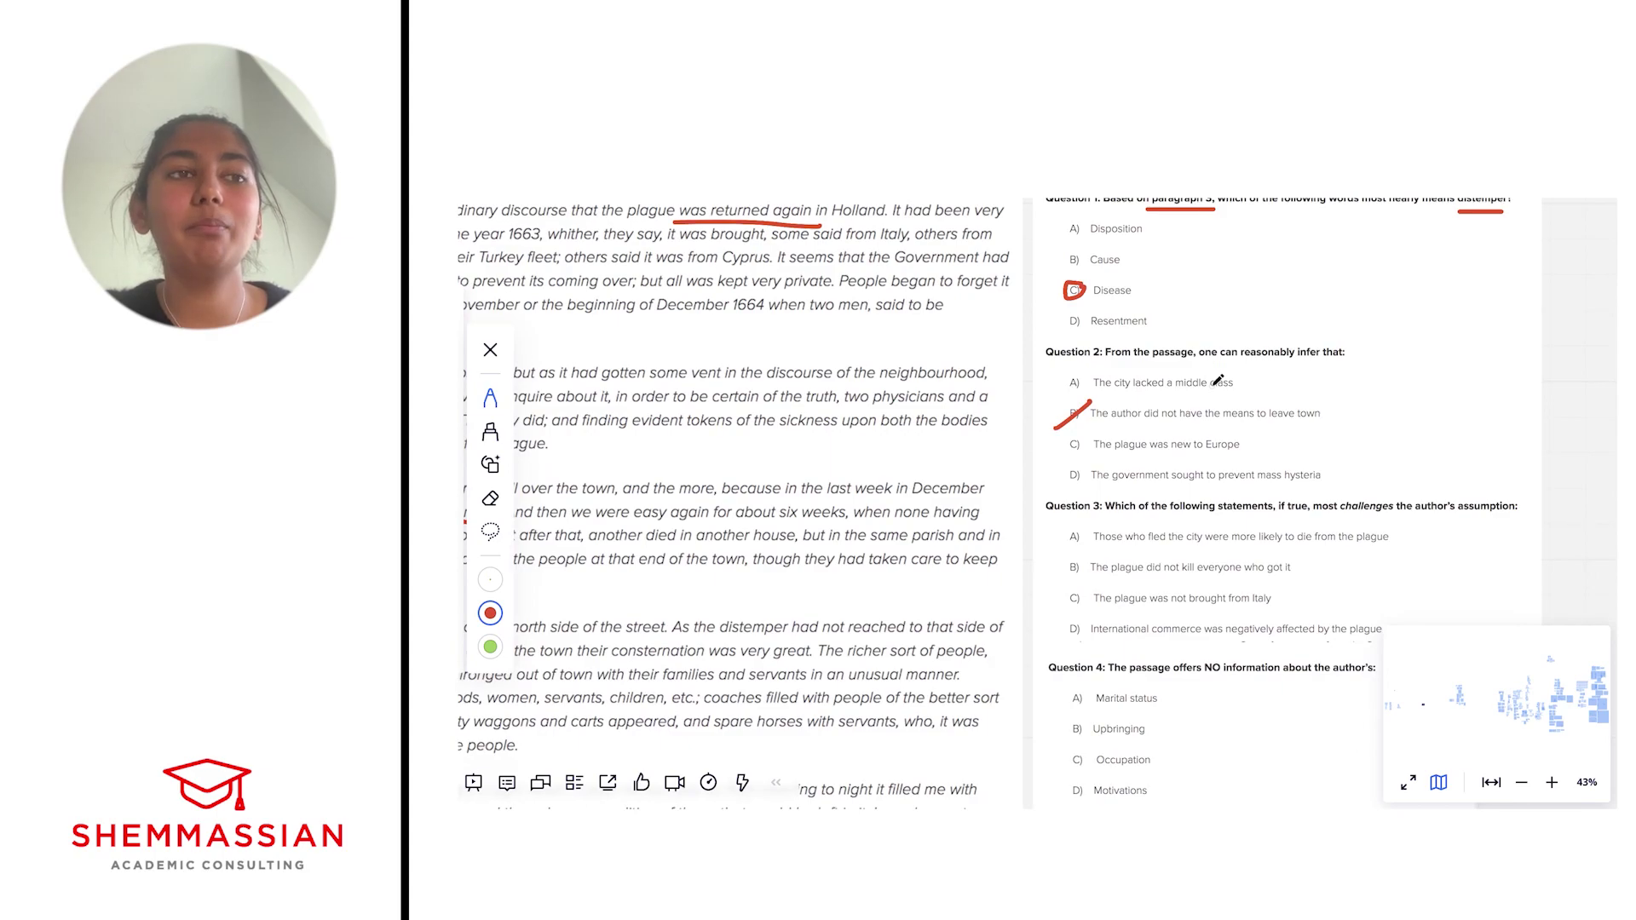
scroll(1151, 436, "up", 2)
scroll(1142, 426, "up", 1)
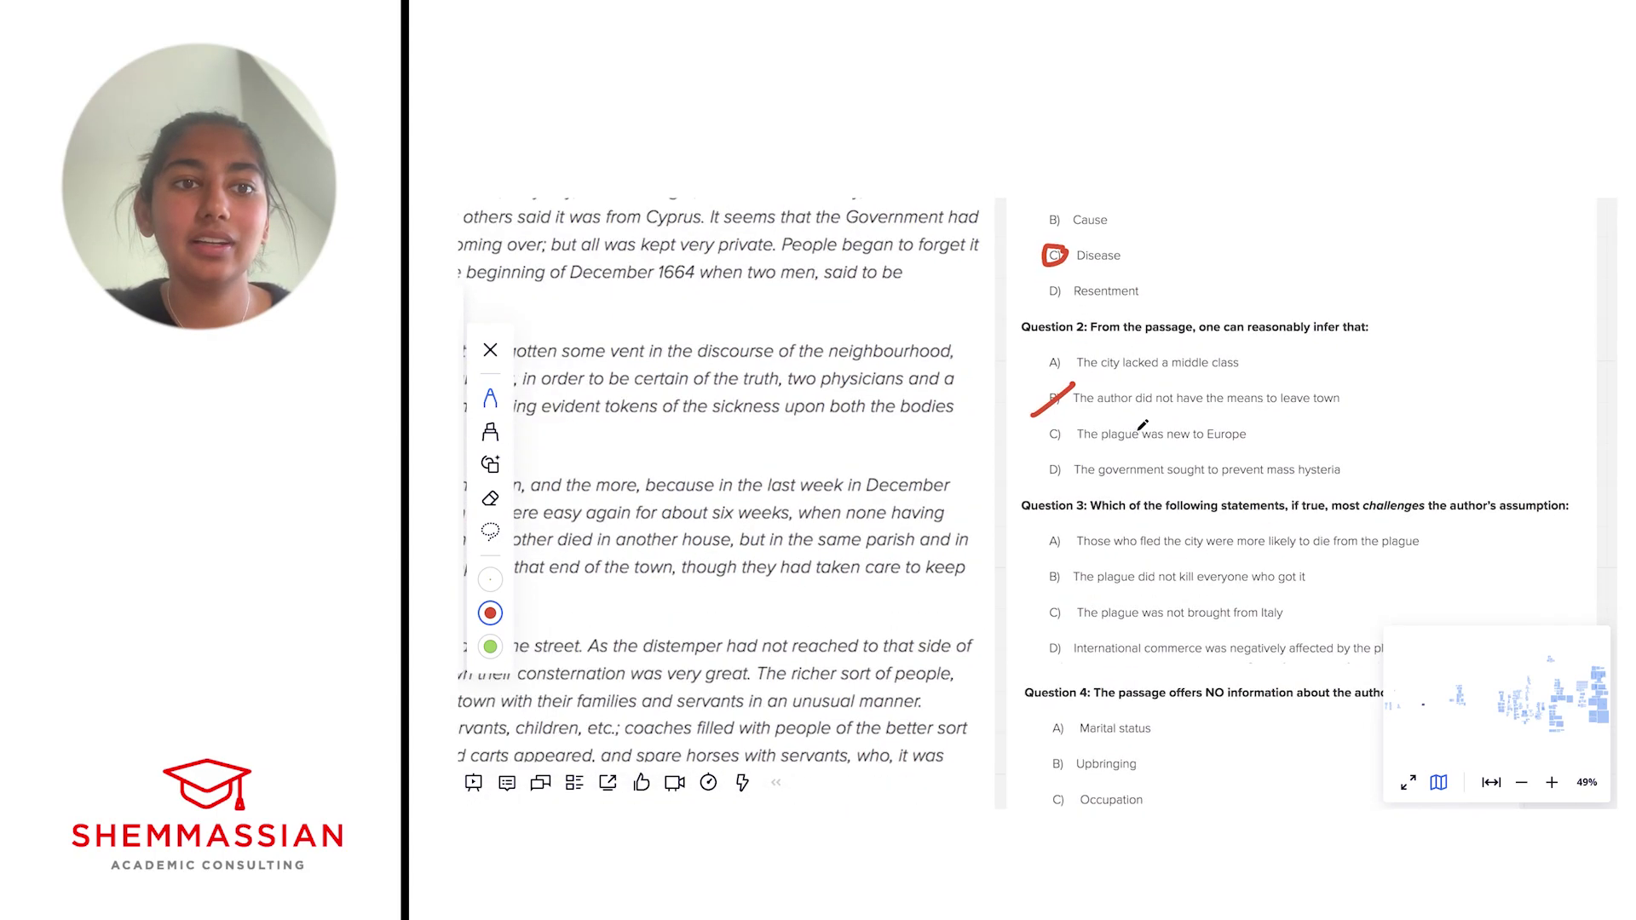
scroll(1141, 426, "right", 1)
scroll(913, 469, "up", 2)
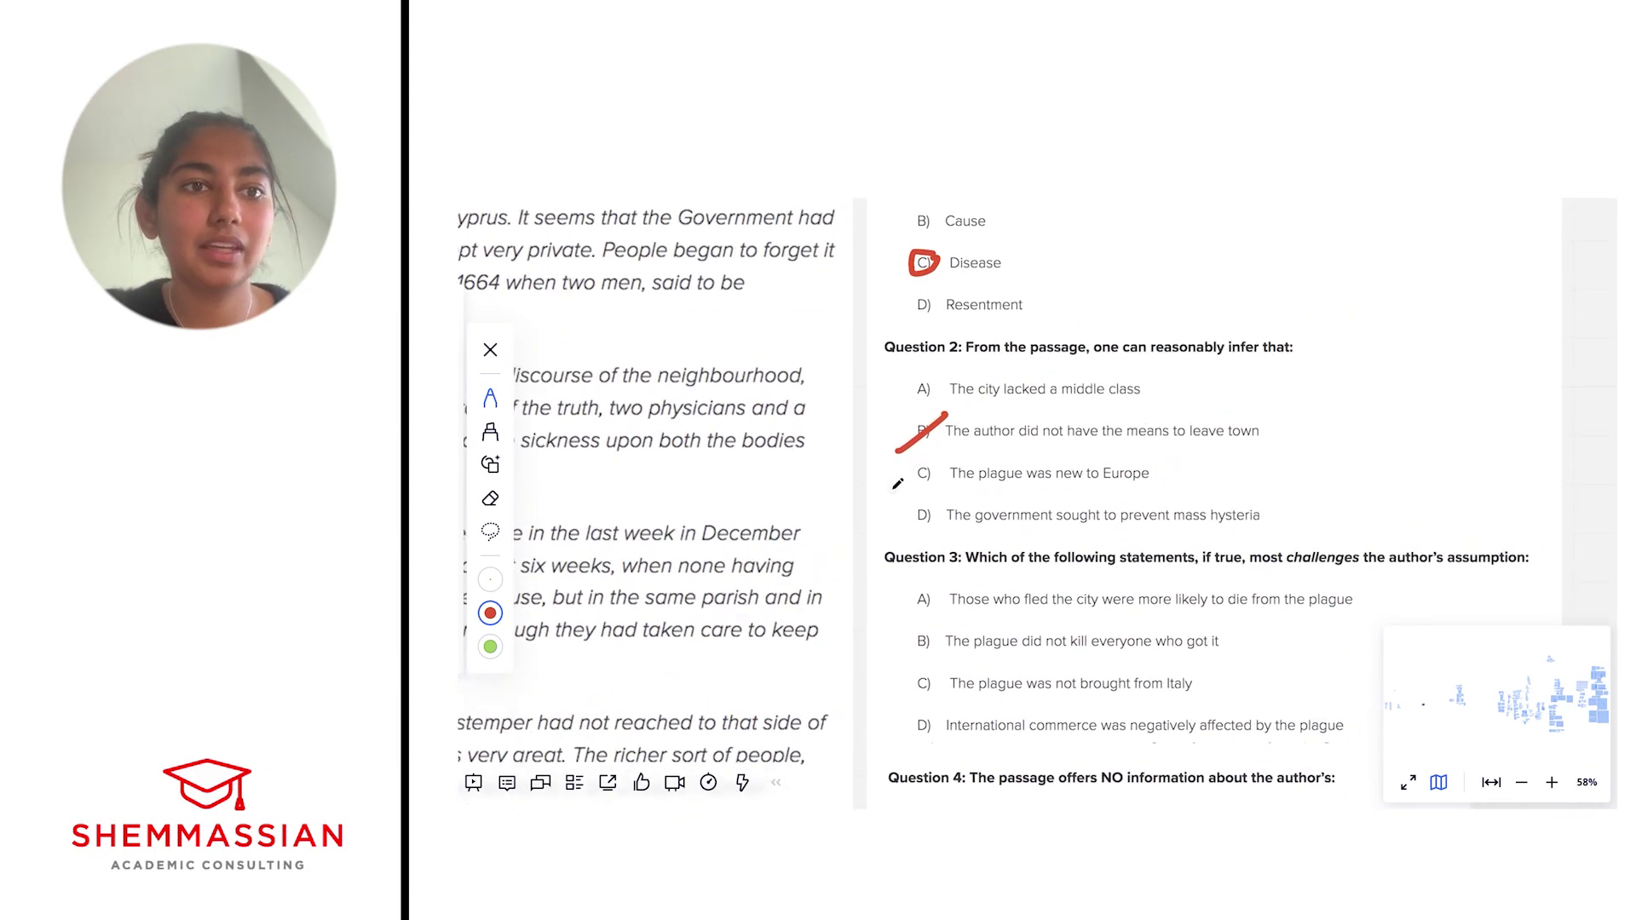
- Cross out Question 2's option C, underline the councils sentence, and circle option D
left_click_drag(893, 488, 962, 450)
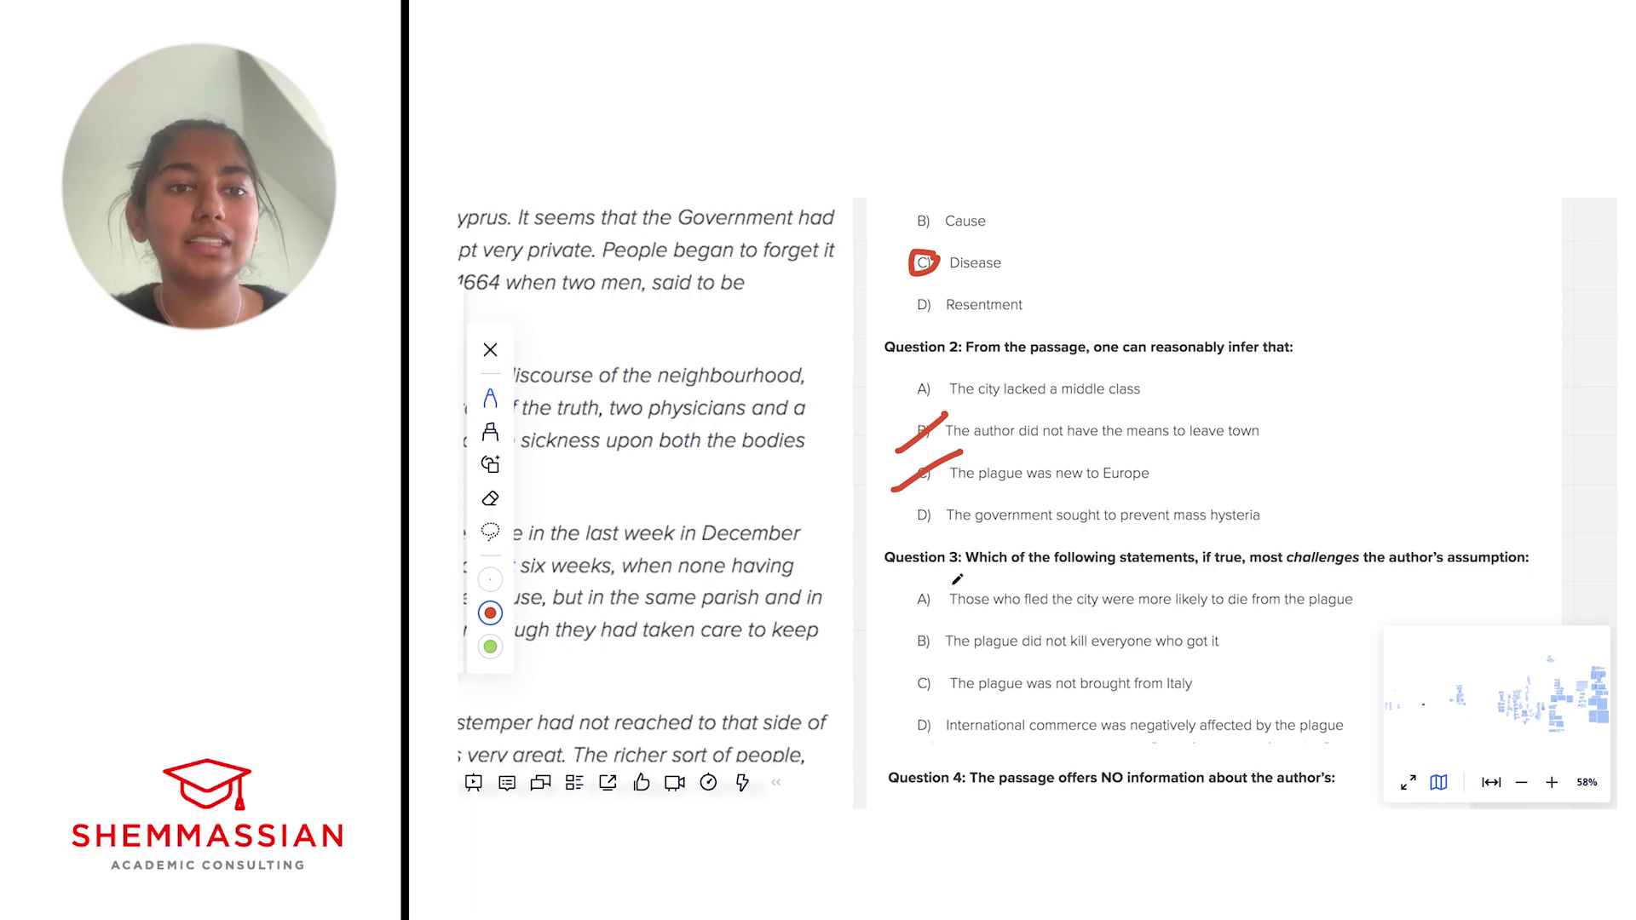
scroll(957, 580, "left", 5)
scroll(956, 580, "left", 5)
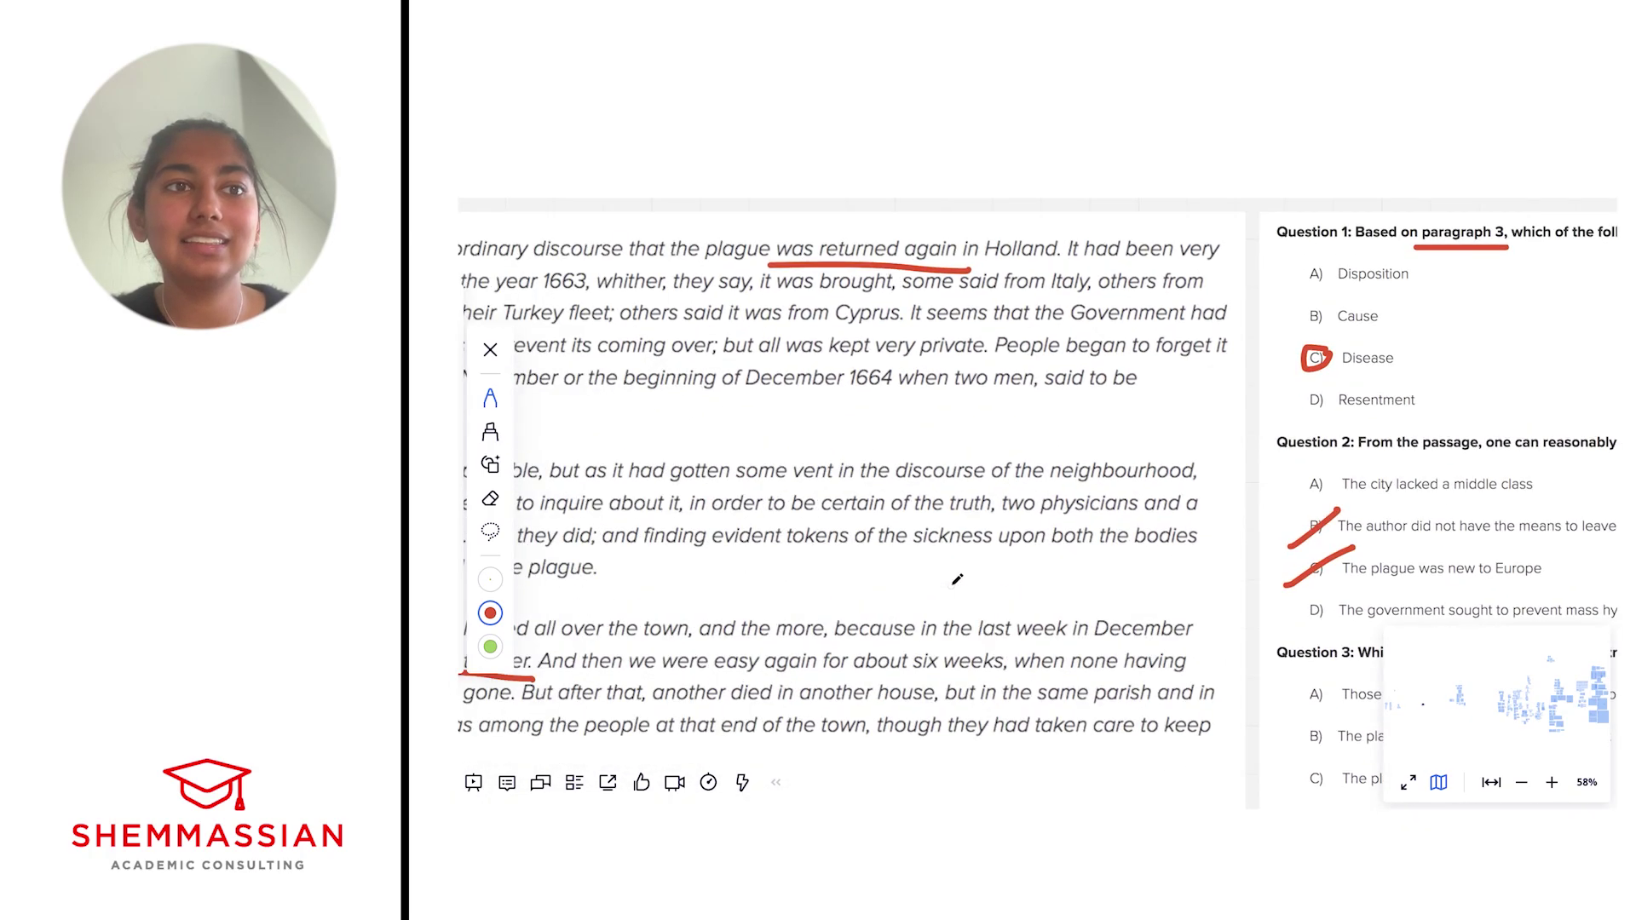
scroll(957, 579, "down", 2)
scroll(957, 579, "down", 2)
scroll(957, 579, "down", 2)
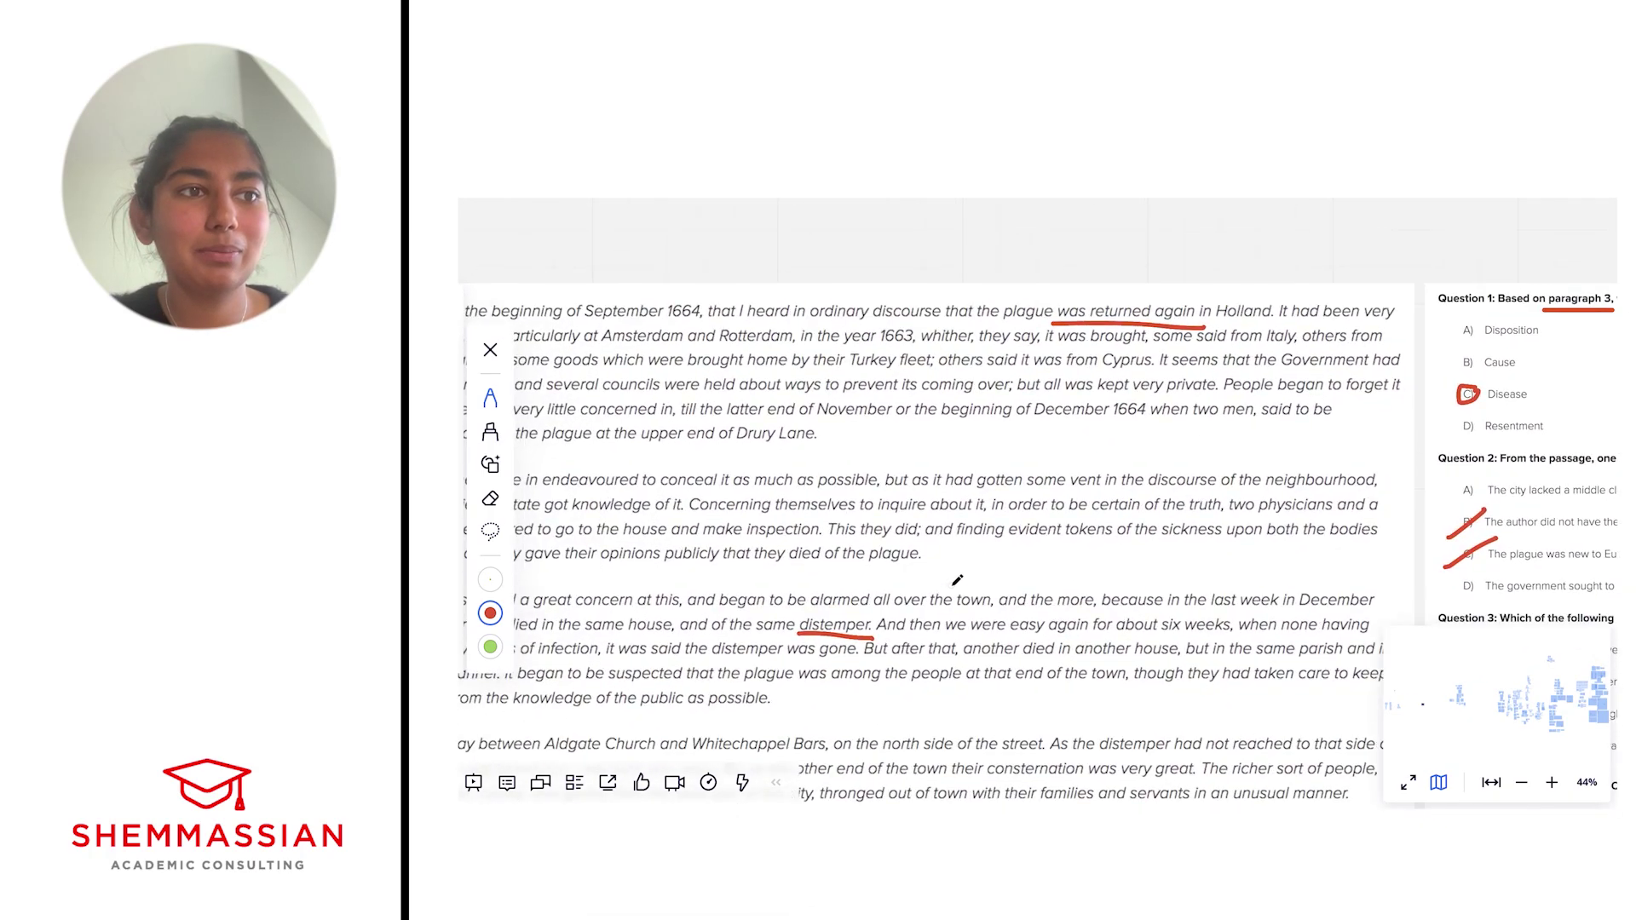
scroll(956, 579, "left", 2)
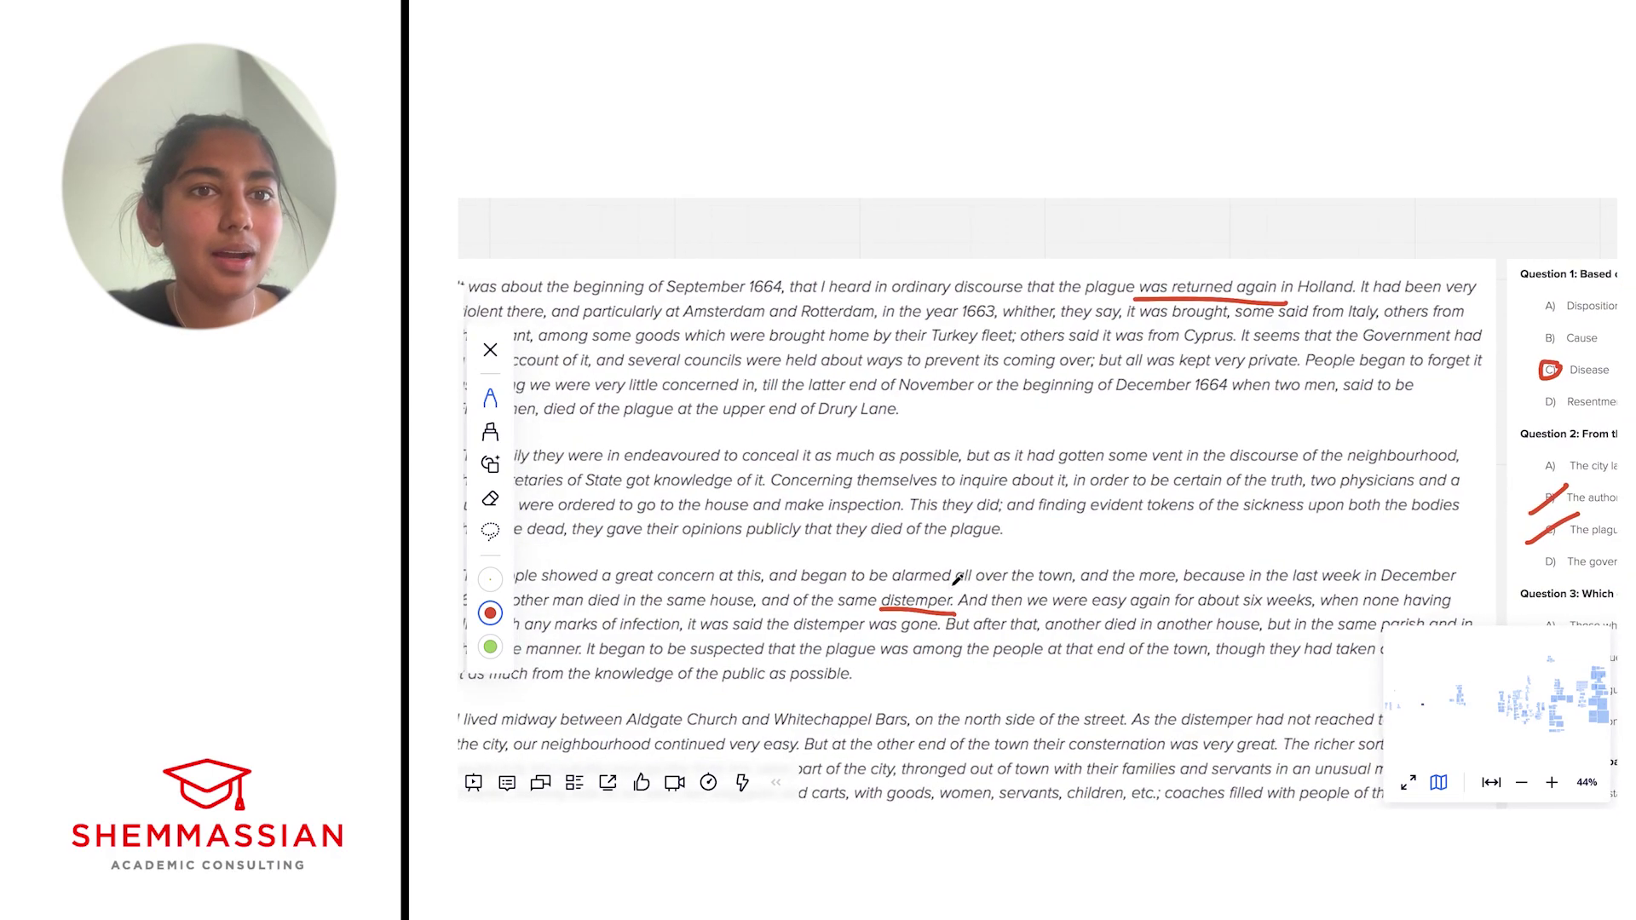
scroll(956, 579, "left", 5)
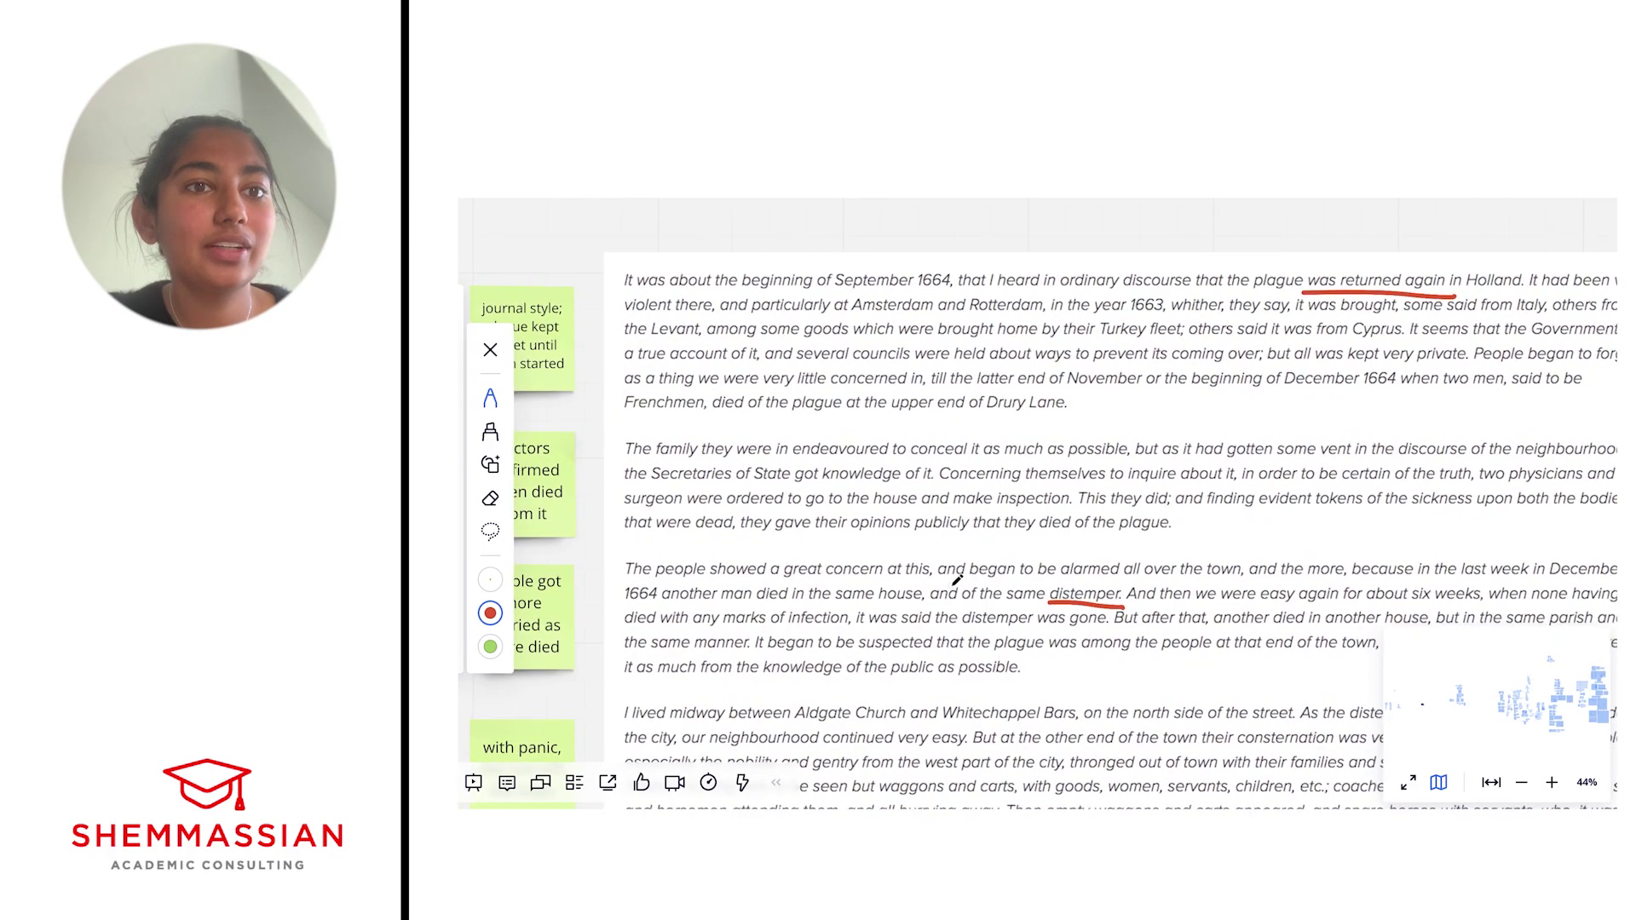
scroll(957, 580, "right", 2)
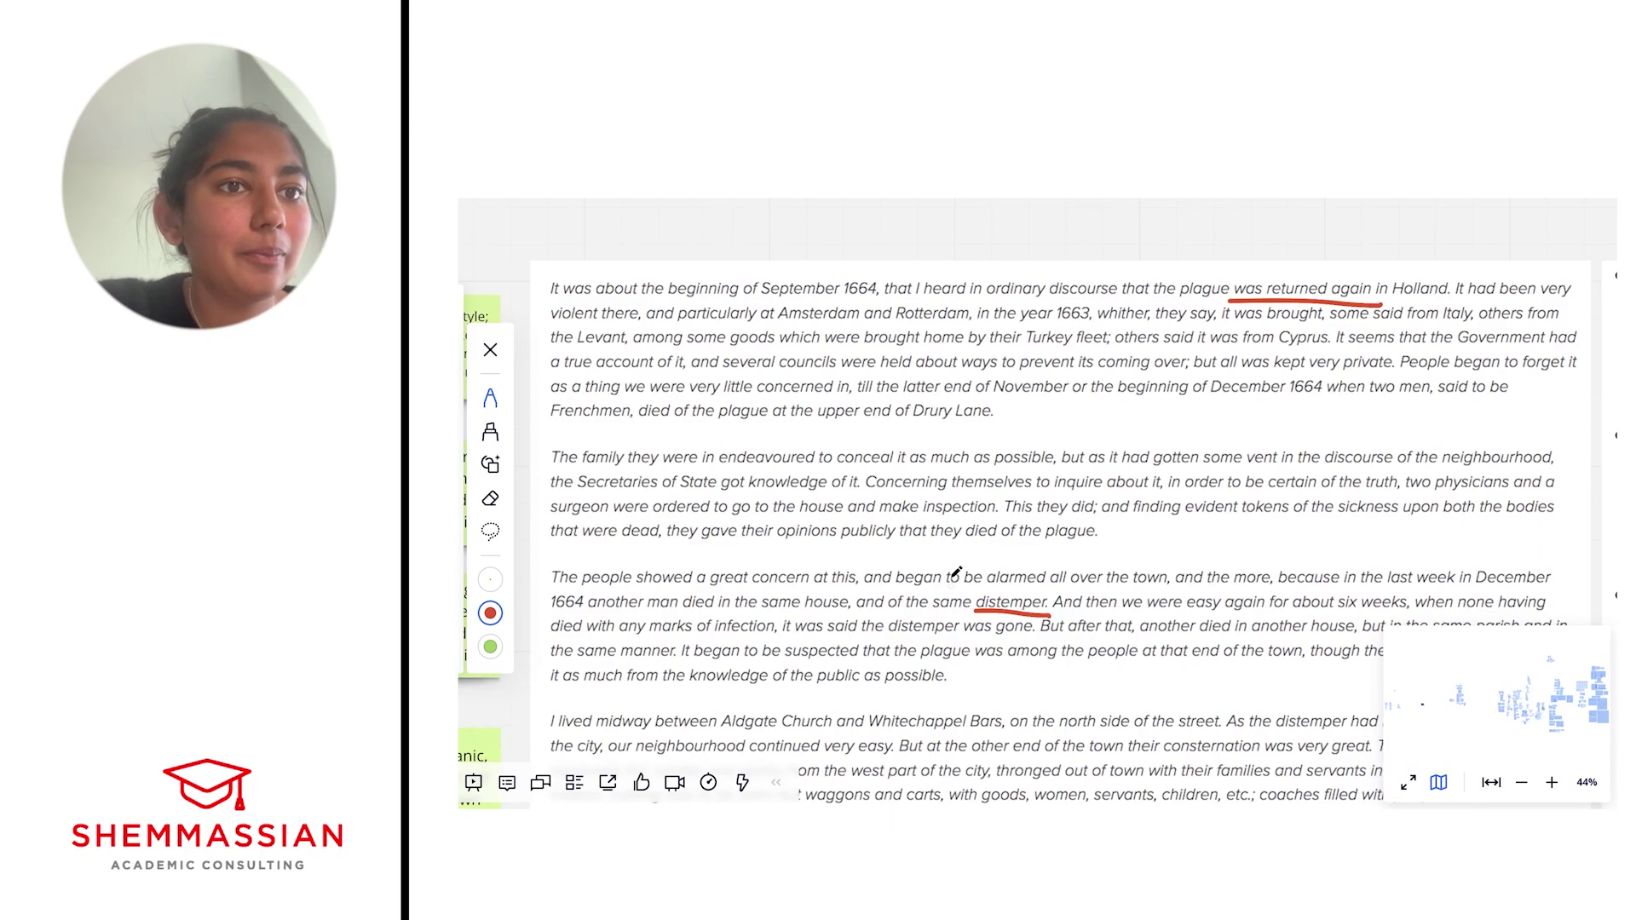
mouse_move(775, 365)
left_mouse_down()
mouse_move(1061, 363)
mouse_move(1215, 386)
left_mouse_up()
scroll(1114, 383, "right", 7)
scroll(1217, 385, "left", 9)
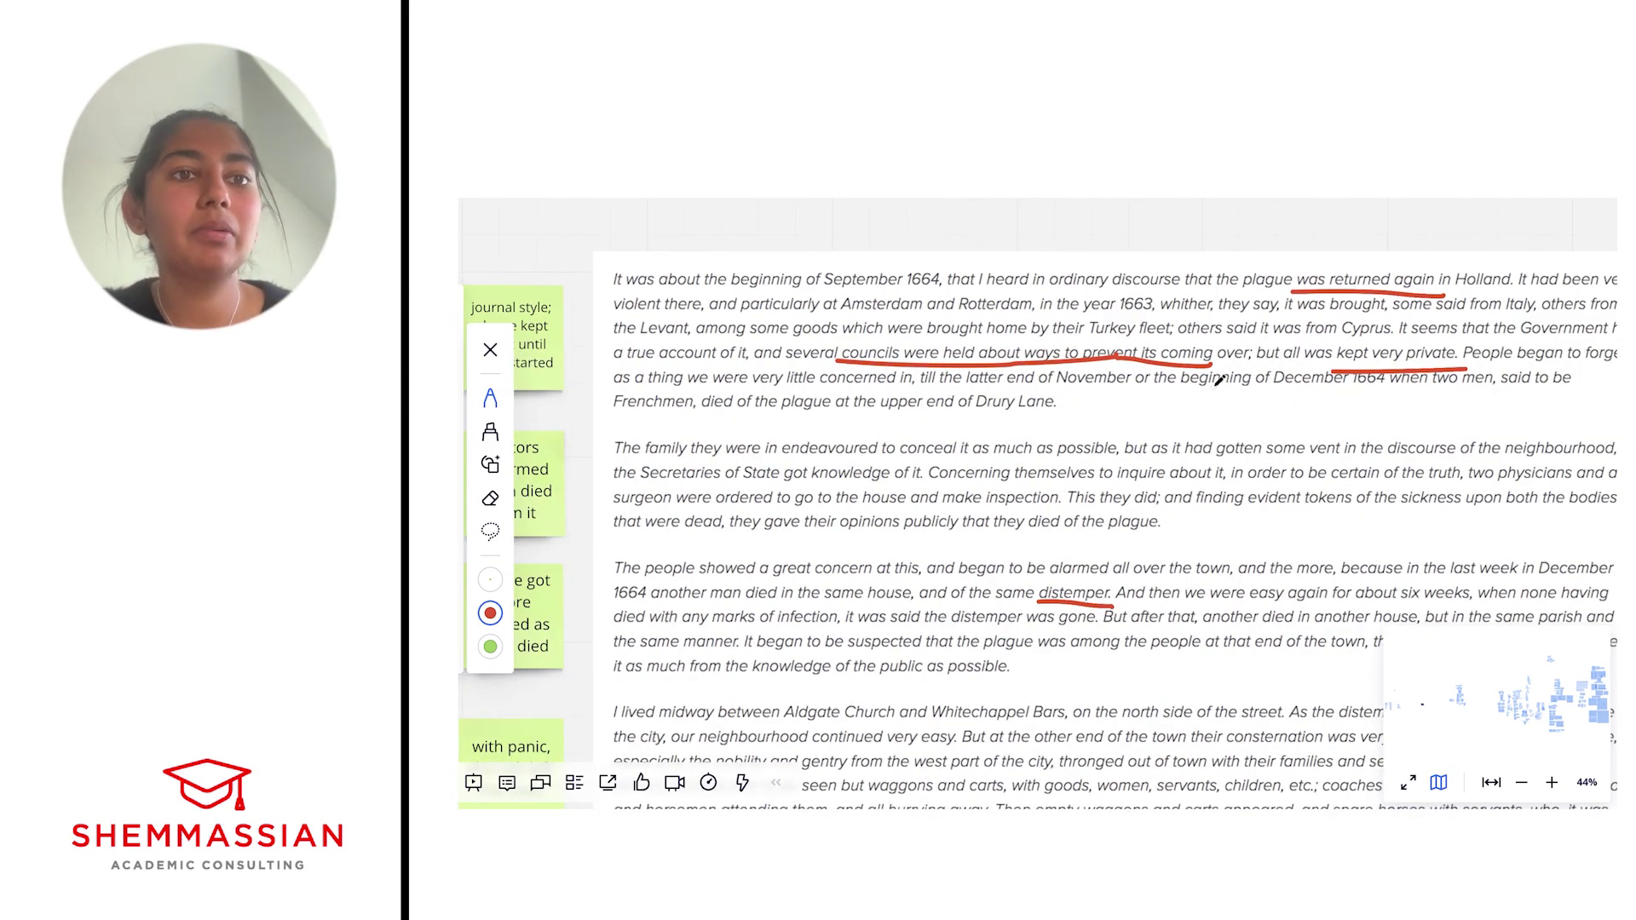
scroll(1219, 380, "down", 3)
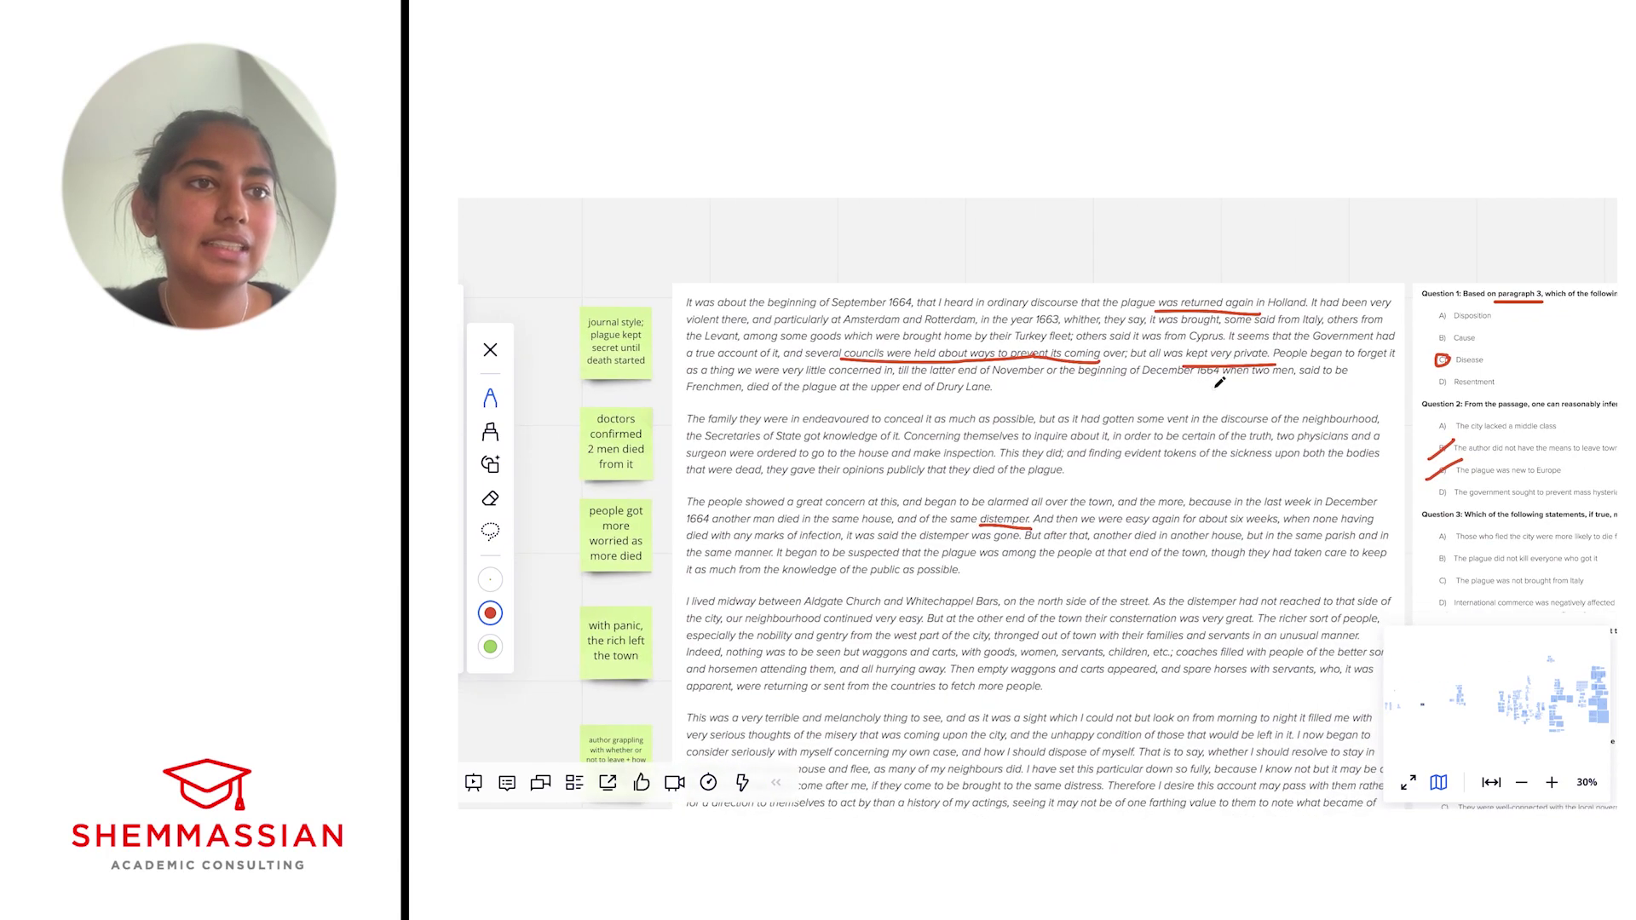
scroll(1217, 379, "right", 2)
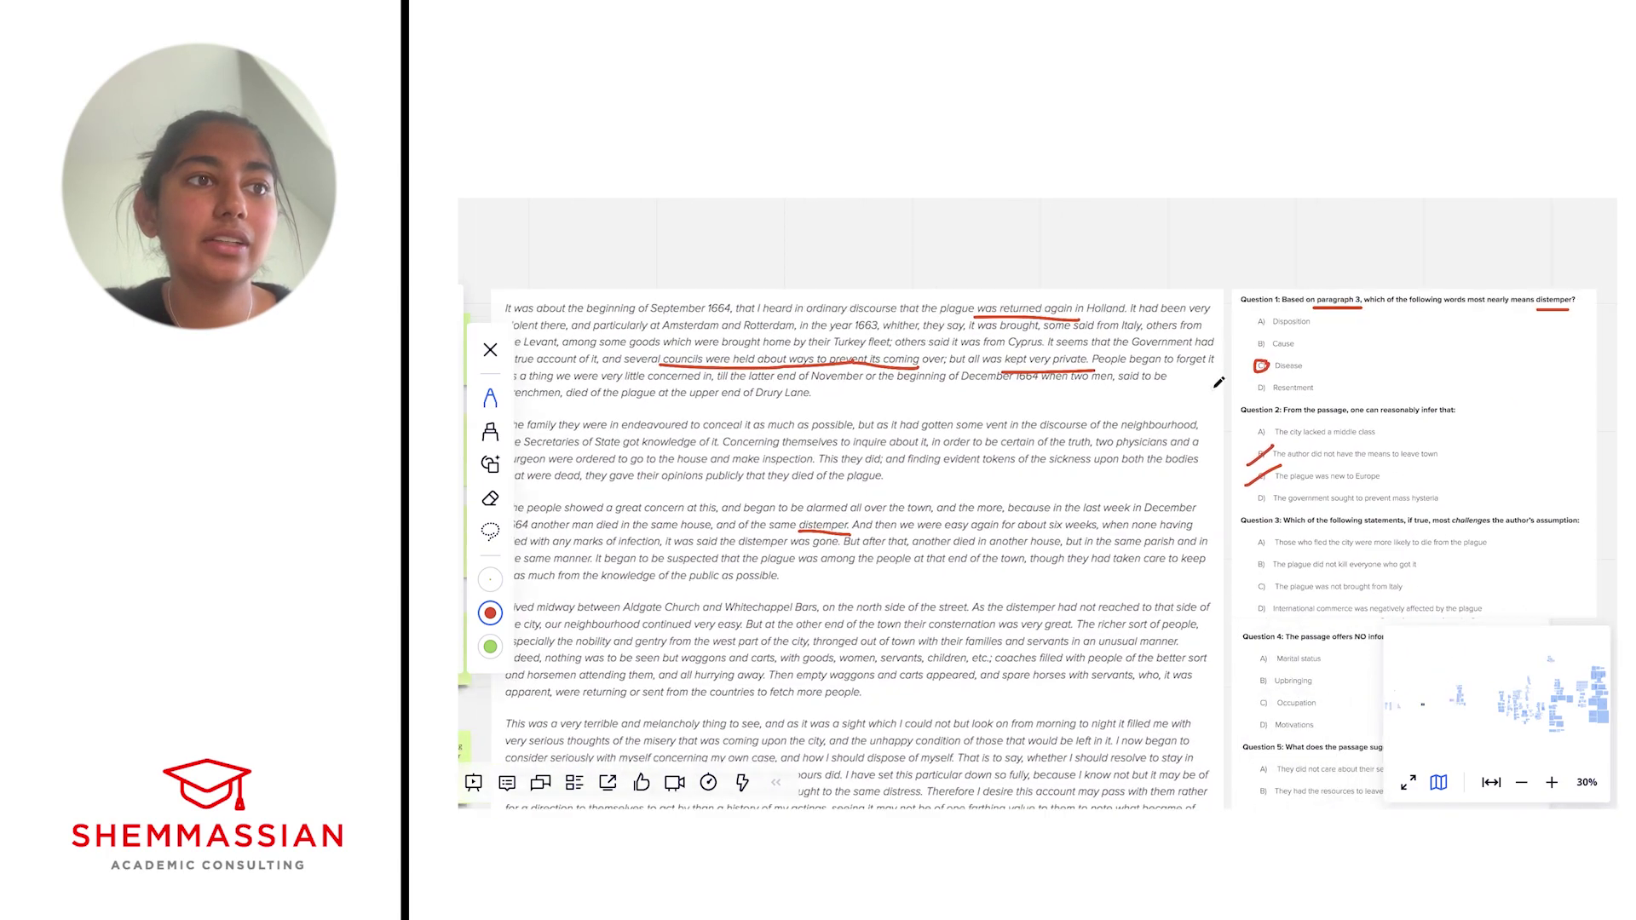
scroll(1176, 416, "up", 2)
scroll(1130, 454, "right", 5)
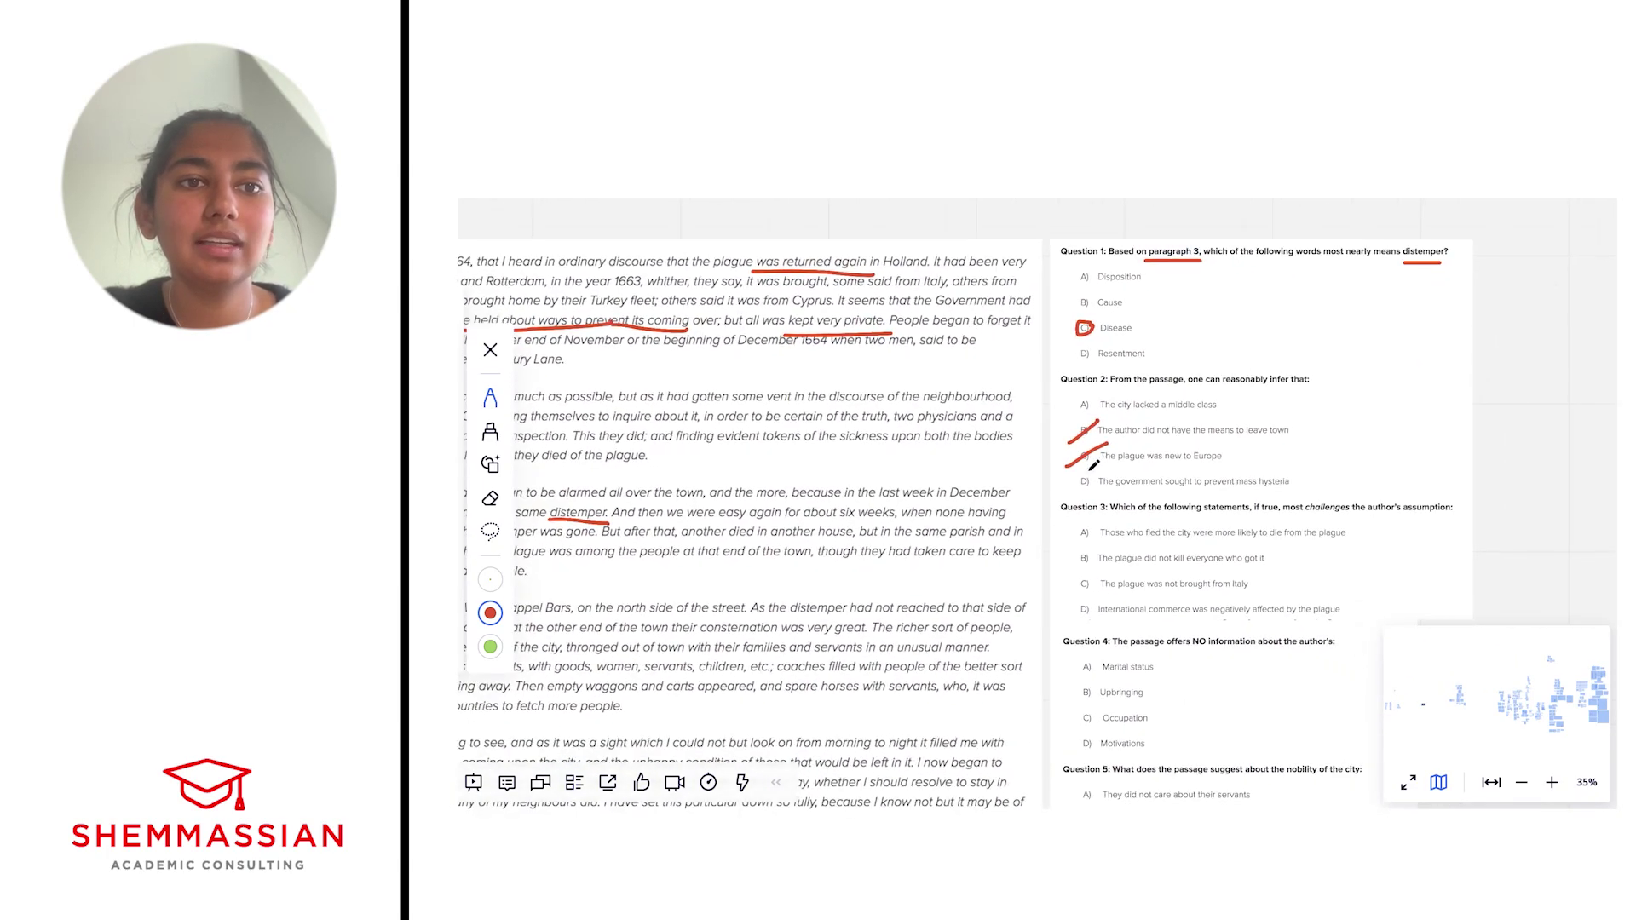
left_click_drag(1085, 469, 1095, 396)
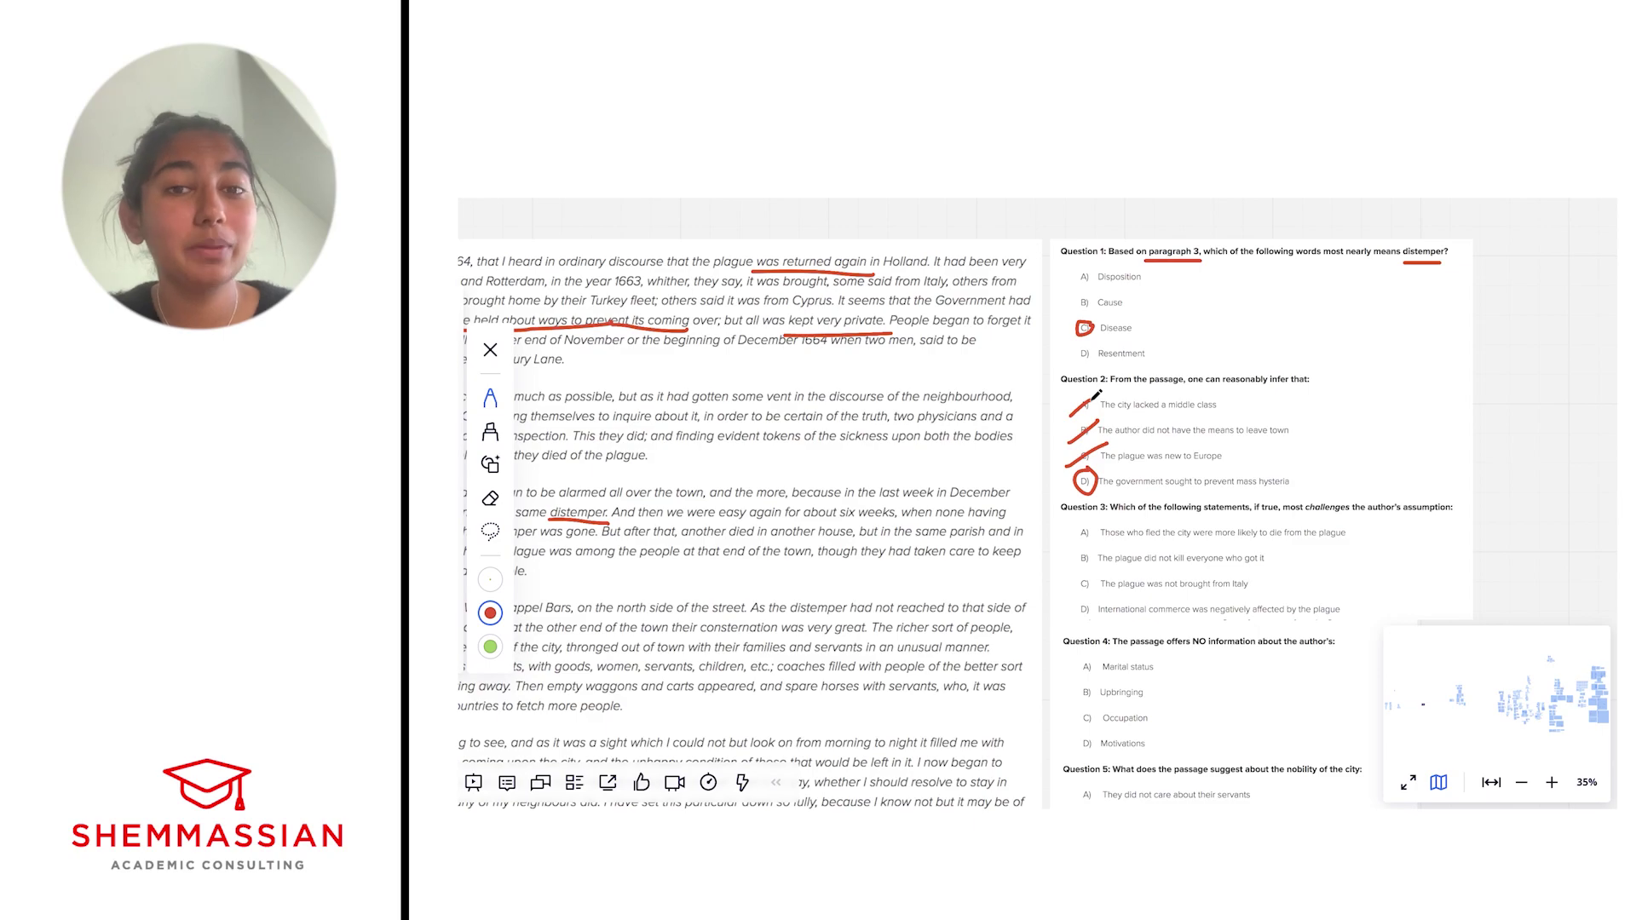
scroll(1080, 497, "up", 2)
scroll(1080, 496, "up", 2)
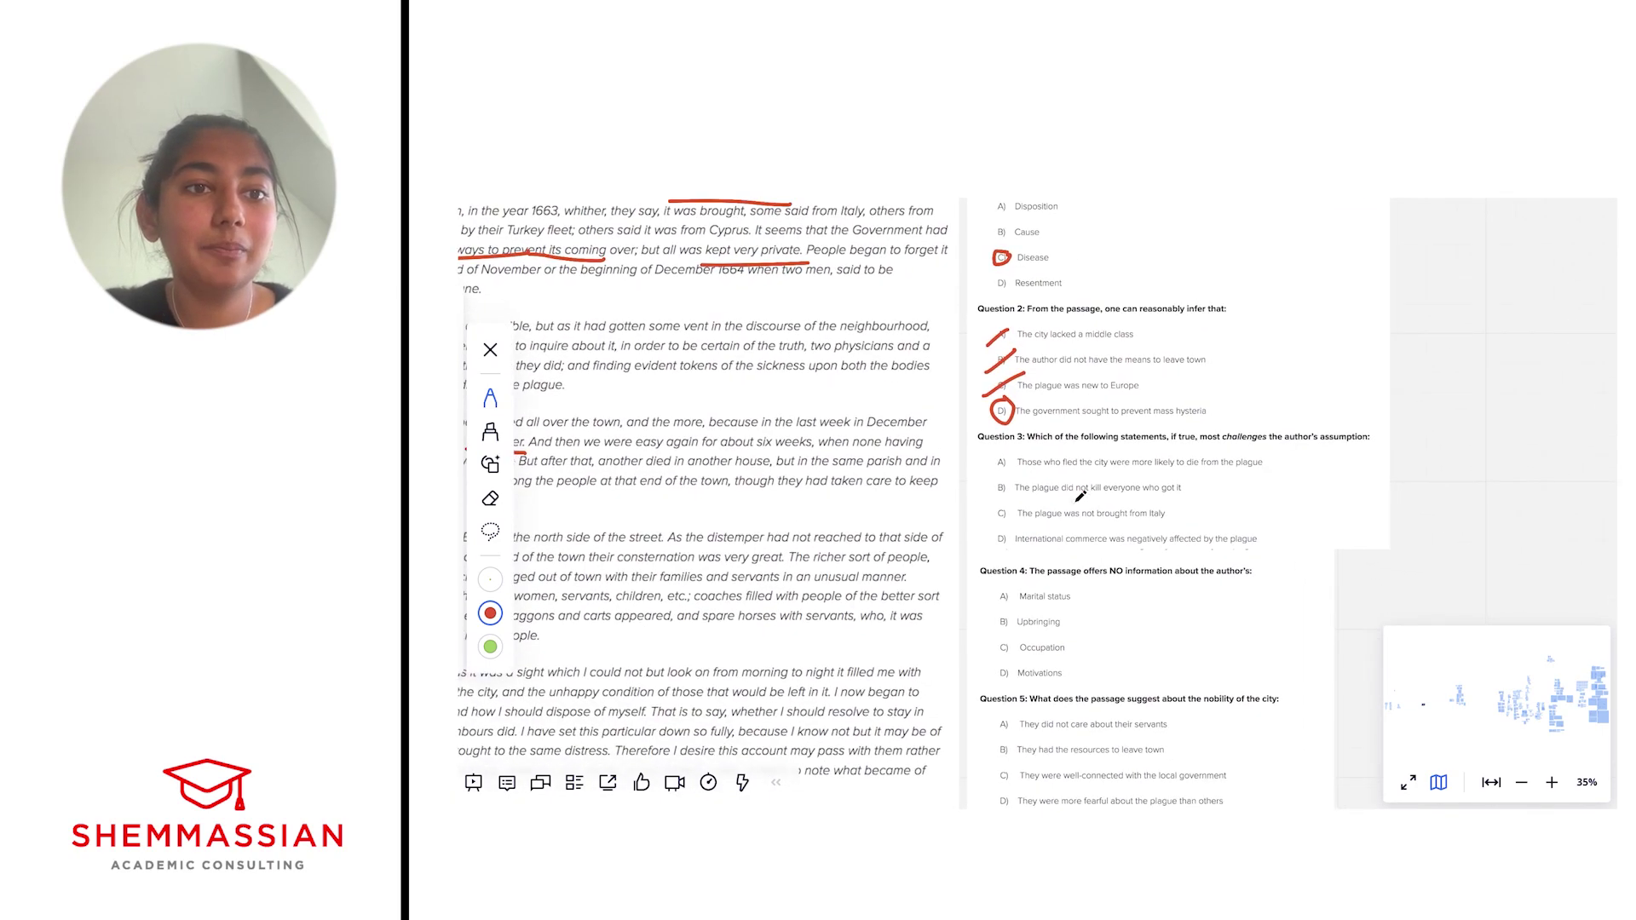
scroll(1080, 496, "up", 2)
scroll(1081, 496, "up", 2)
scroll(1081, 497, "up", 2)
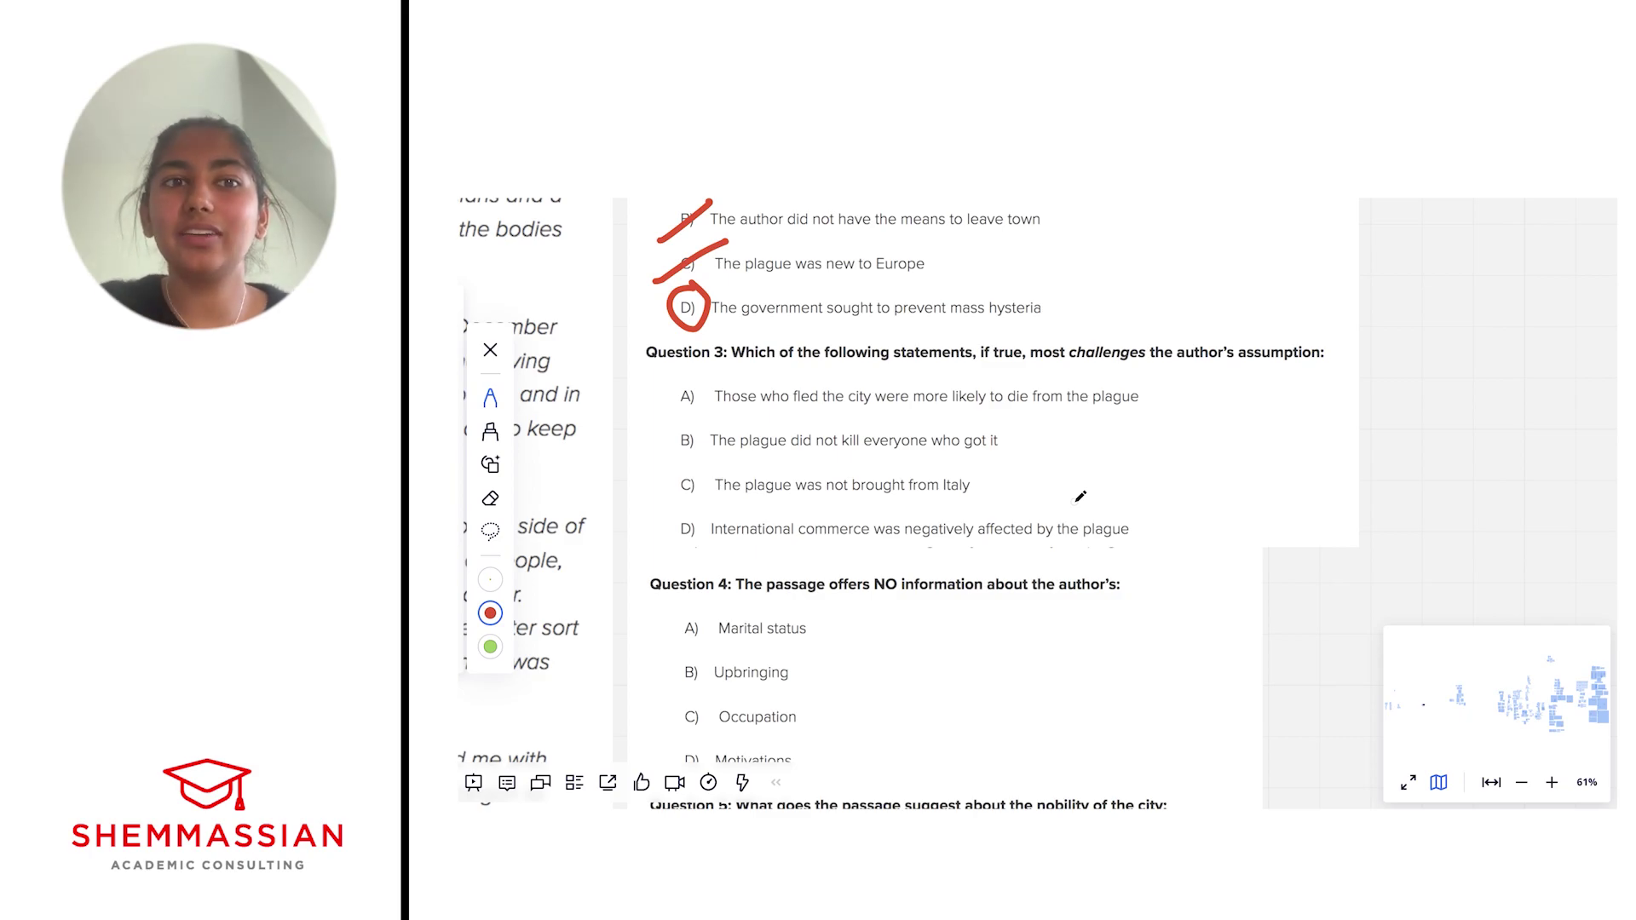
- Draw a short red stroke beside Question 3's option A
left_click_drag(1160, 400, 1174, 378)
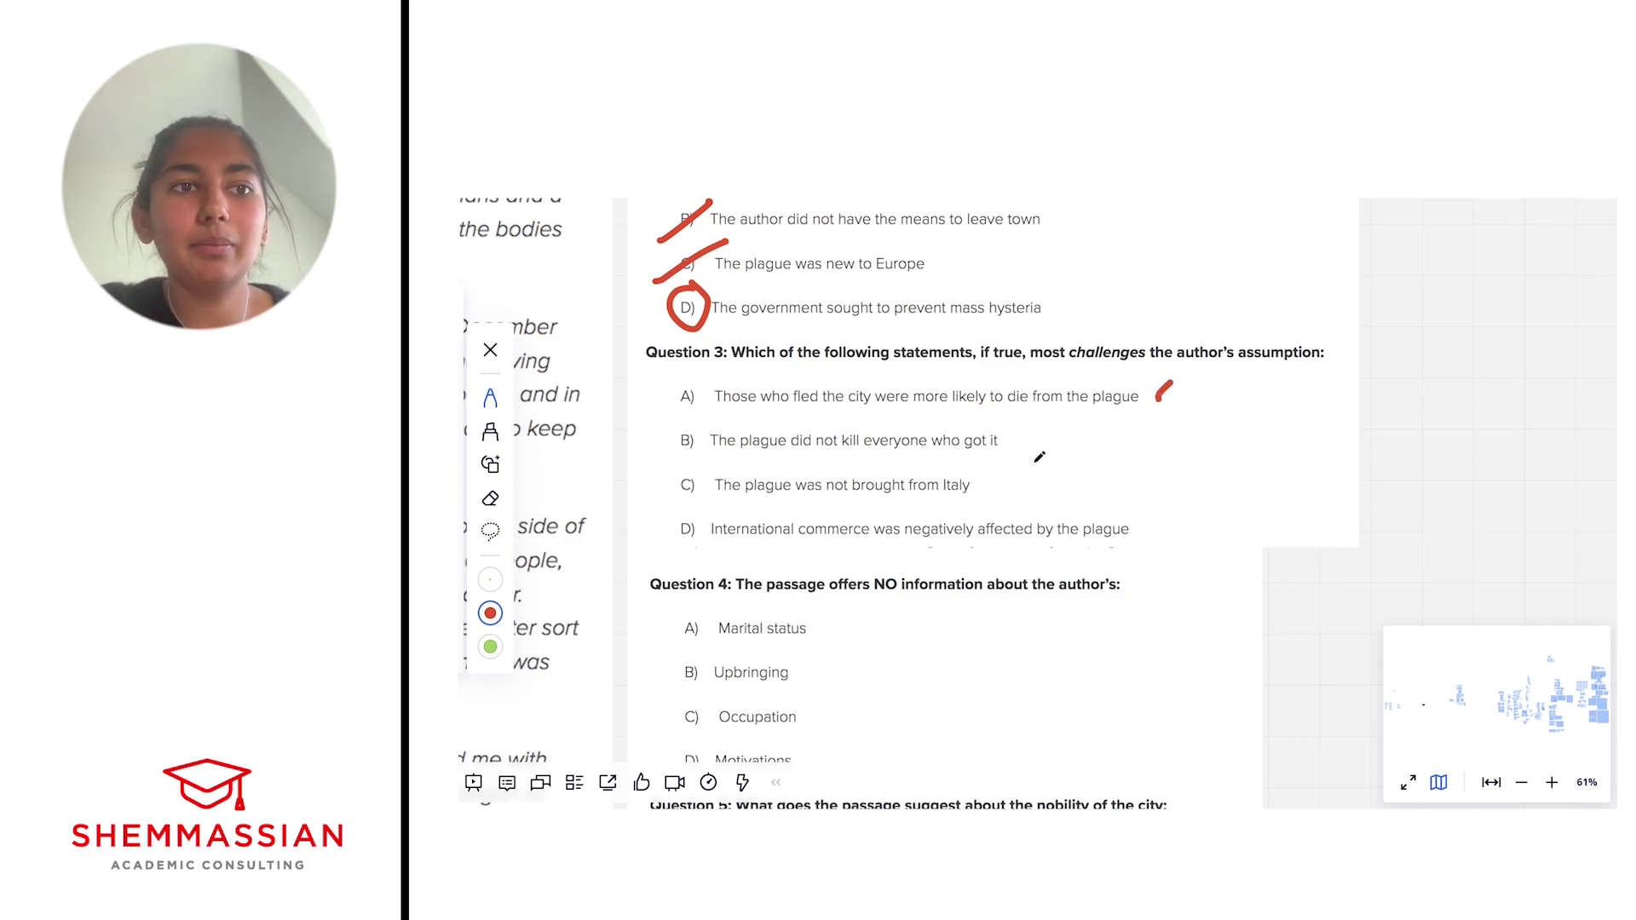
scroll(1041, 456, "left", 2)
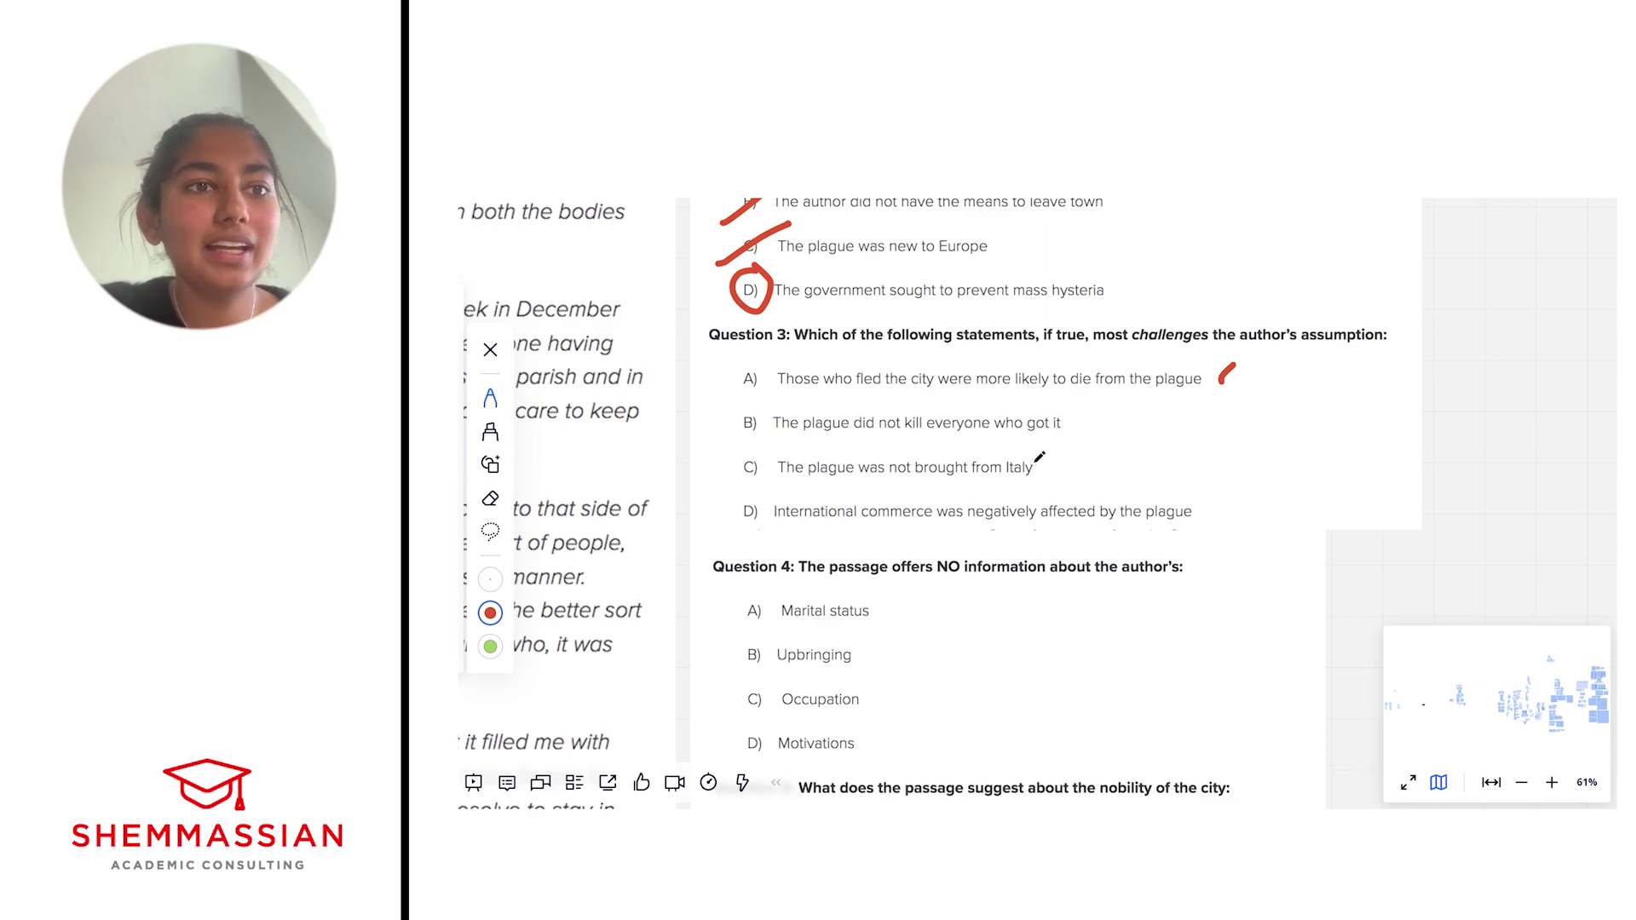
scroll(1040, 455, "right", 1)
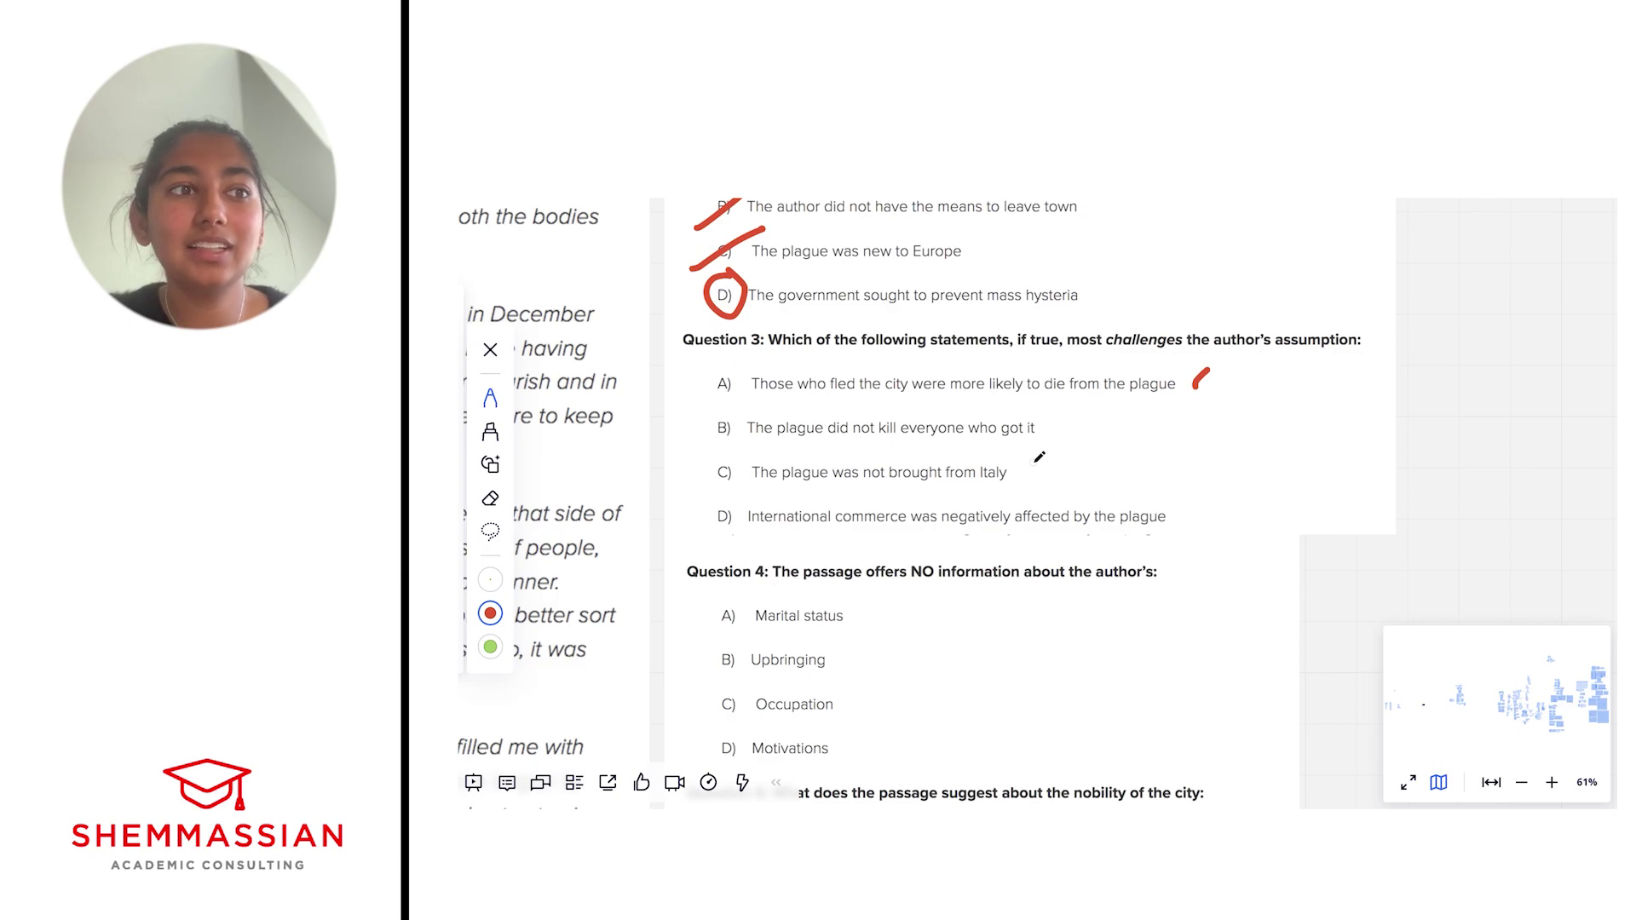
scroll(1040, 457, "down", 3)
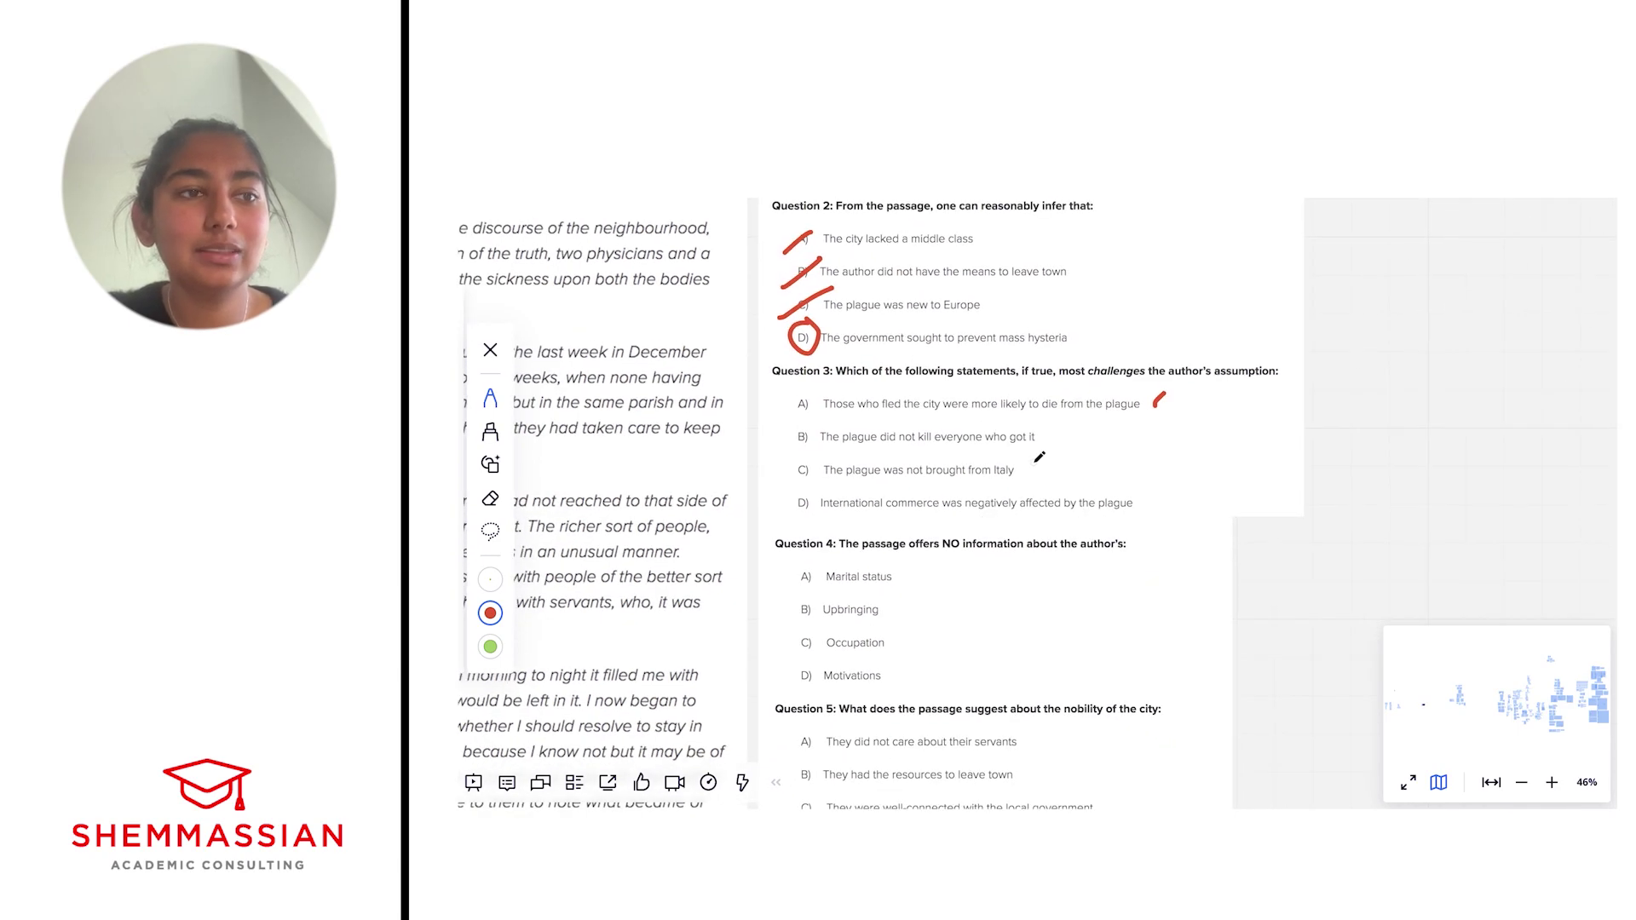
scroll(1040, 457, "left", 5)
scroll(1040, 456, "left", 5)
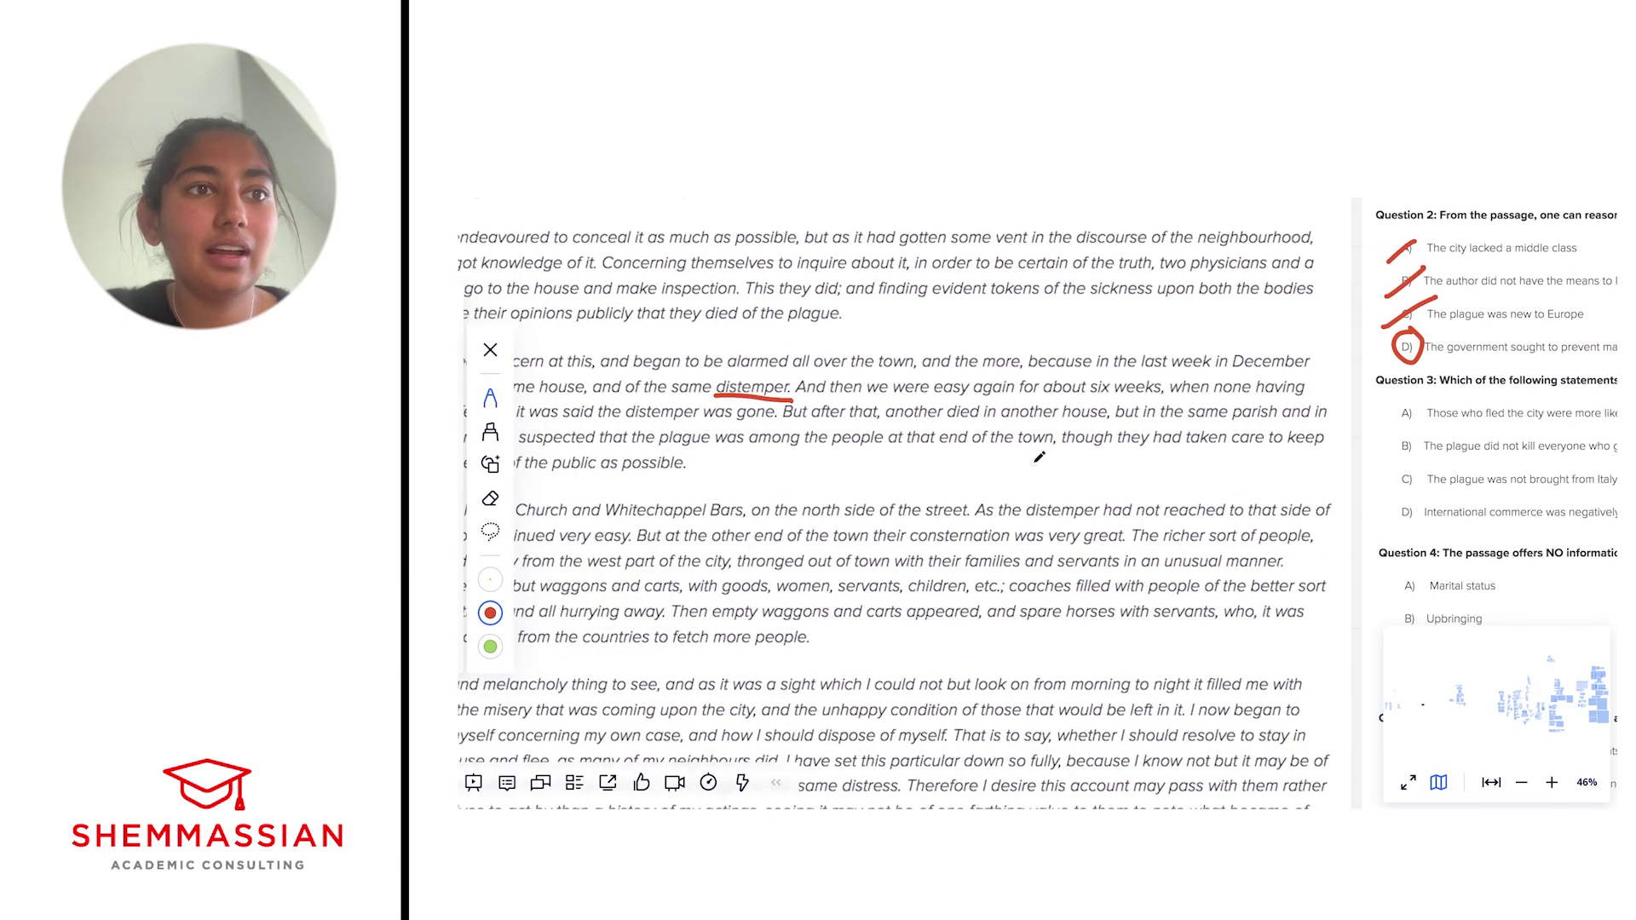
scroll(1039, 457, "right", 5)
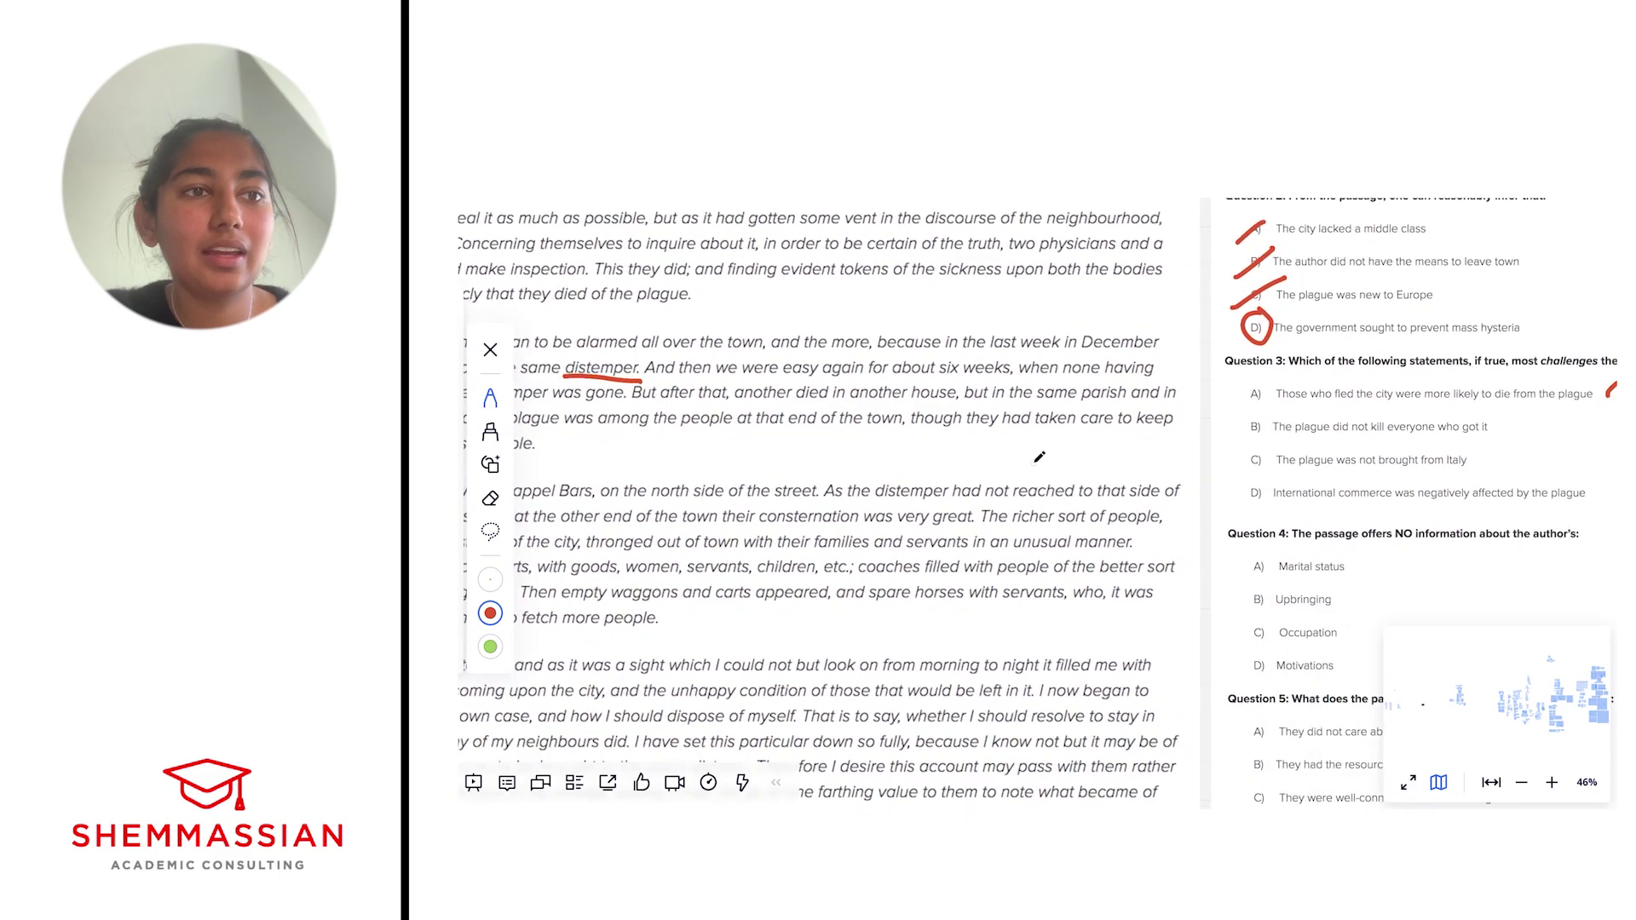
scroll(1038, 456, "right", 5)
scroll(1038, 456, "right", 5)
scroll(1040, 457, "right", 3)
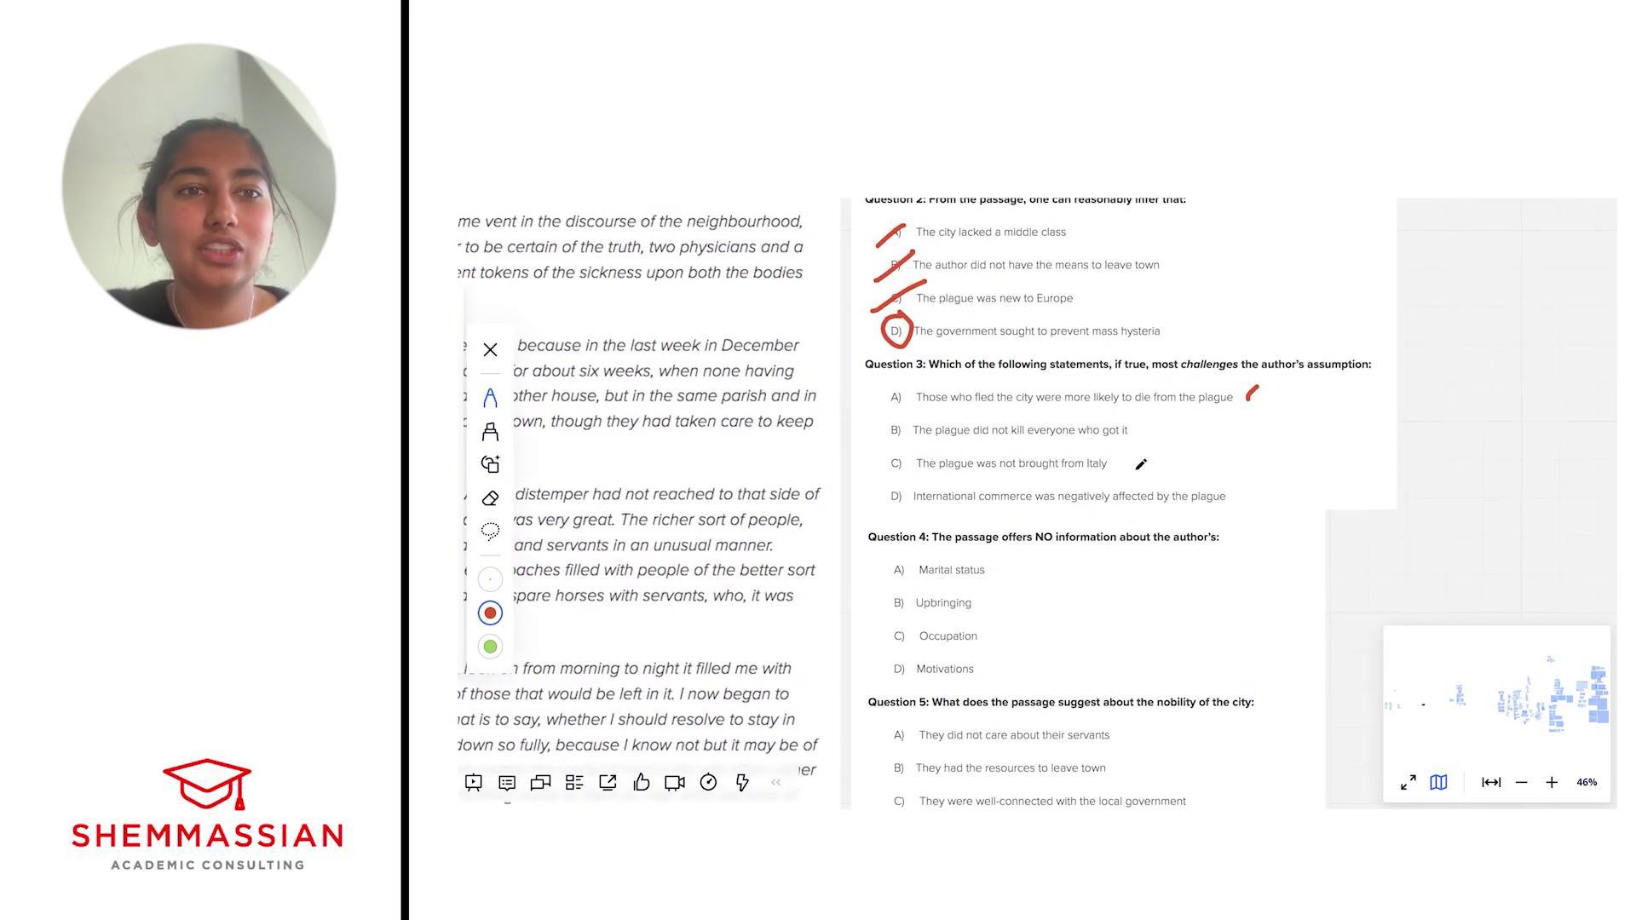
scroll(1140, 465, "up", 1)
scroll(1140, 464, "up", 1)
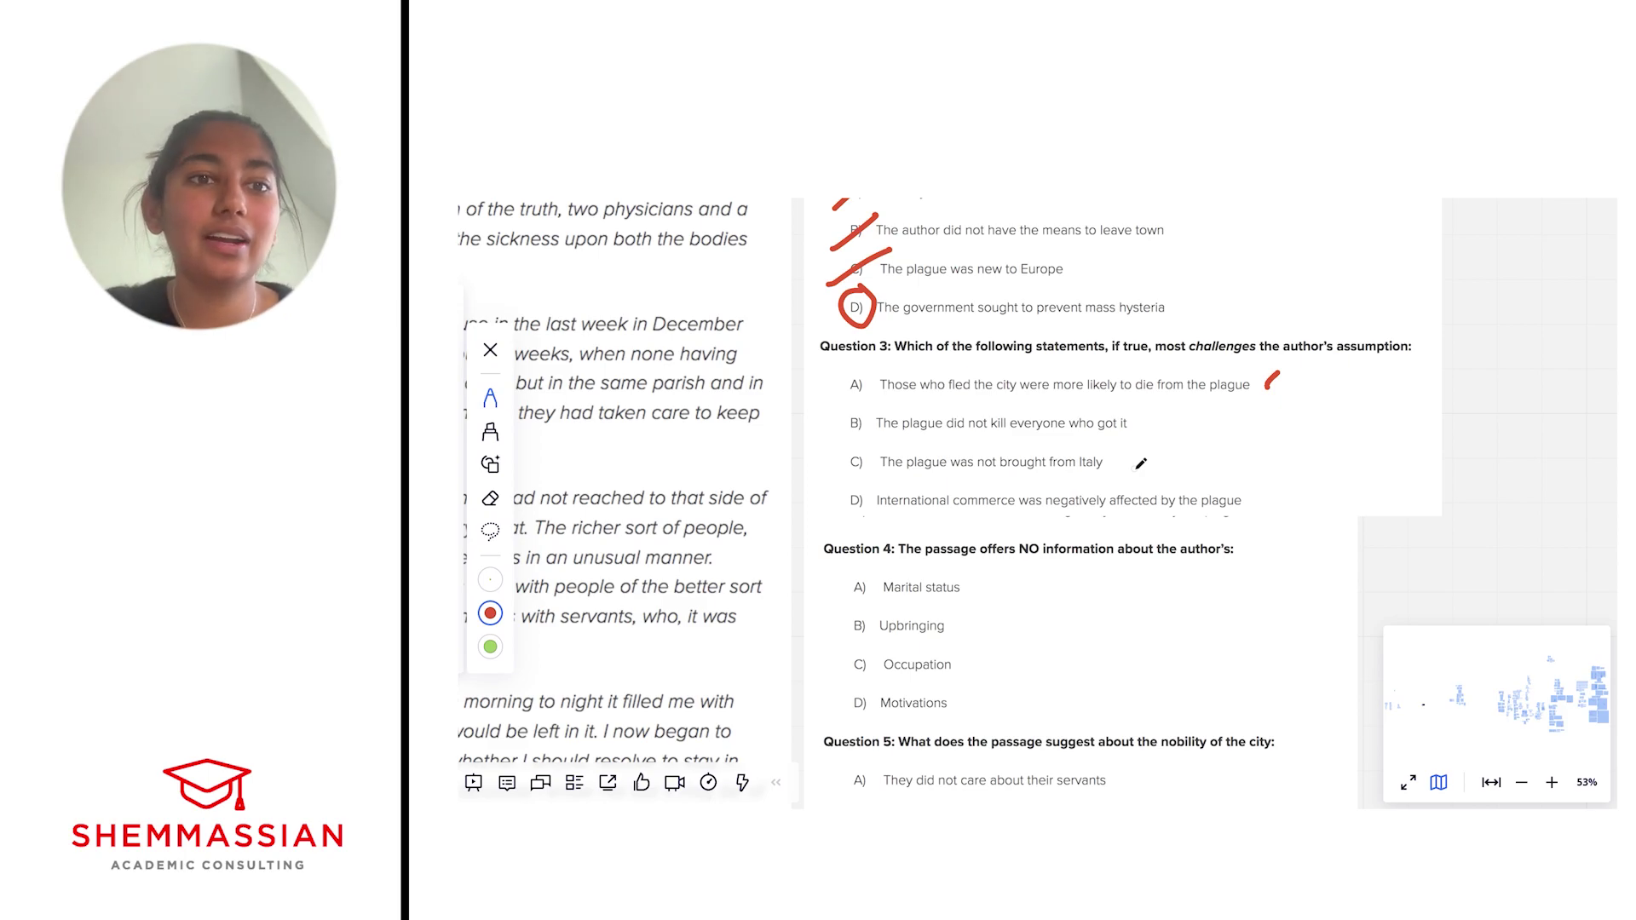
scroll(1140, 464, "right", 2)
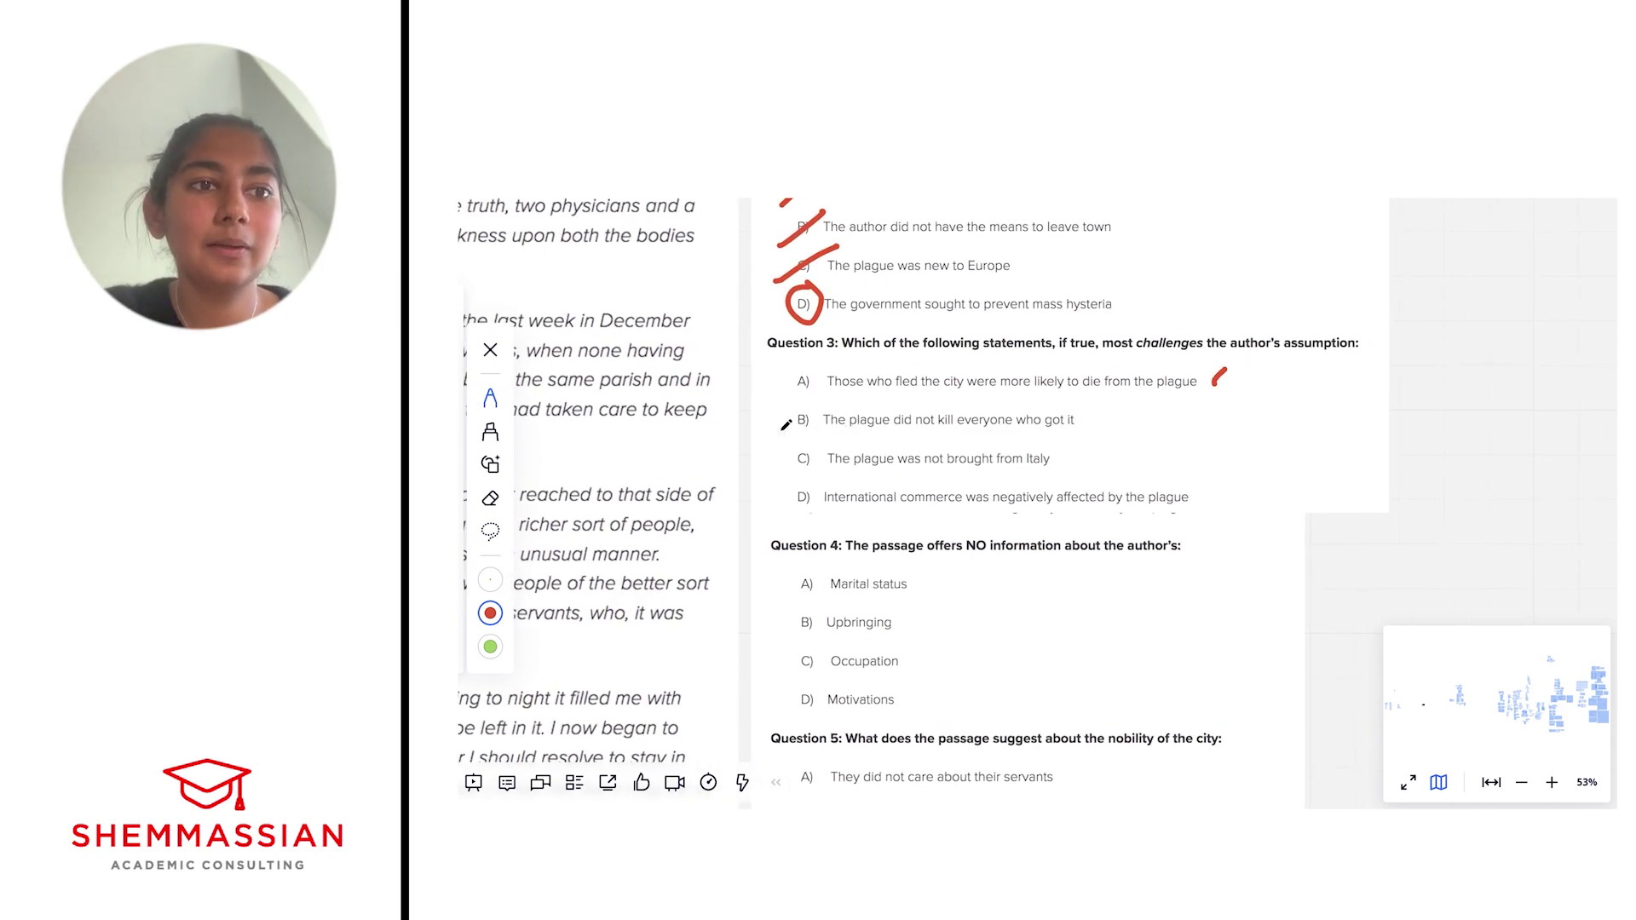
- Cross out Question 3's option B and underline 'some said from Italy' and 'Levant'
left_click_drag(779, 431, 821, 408)
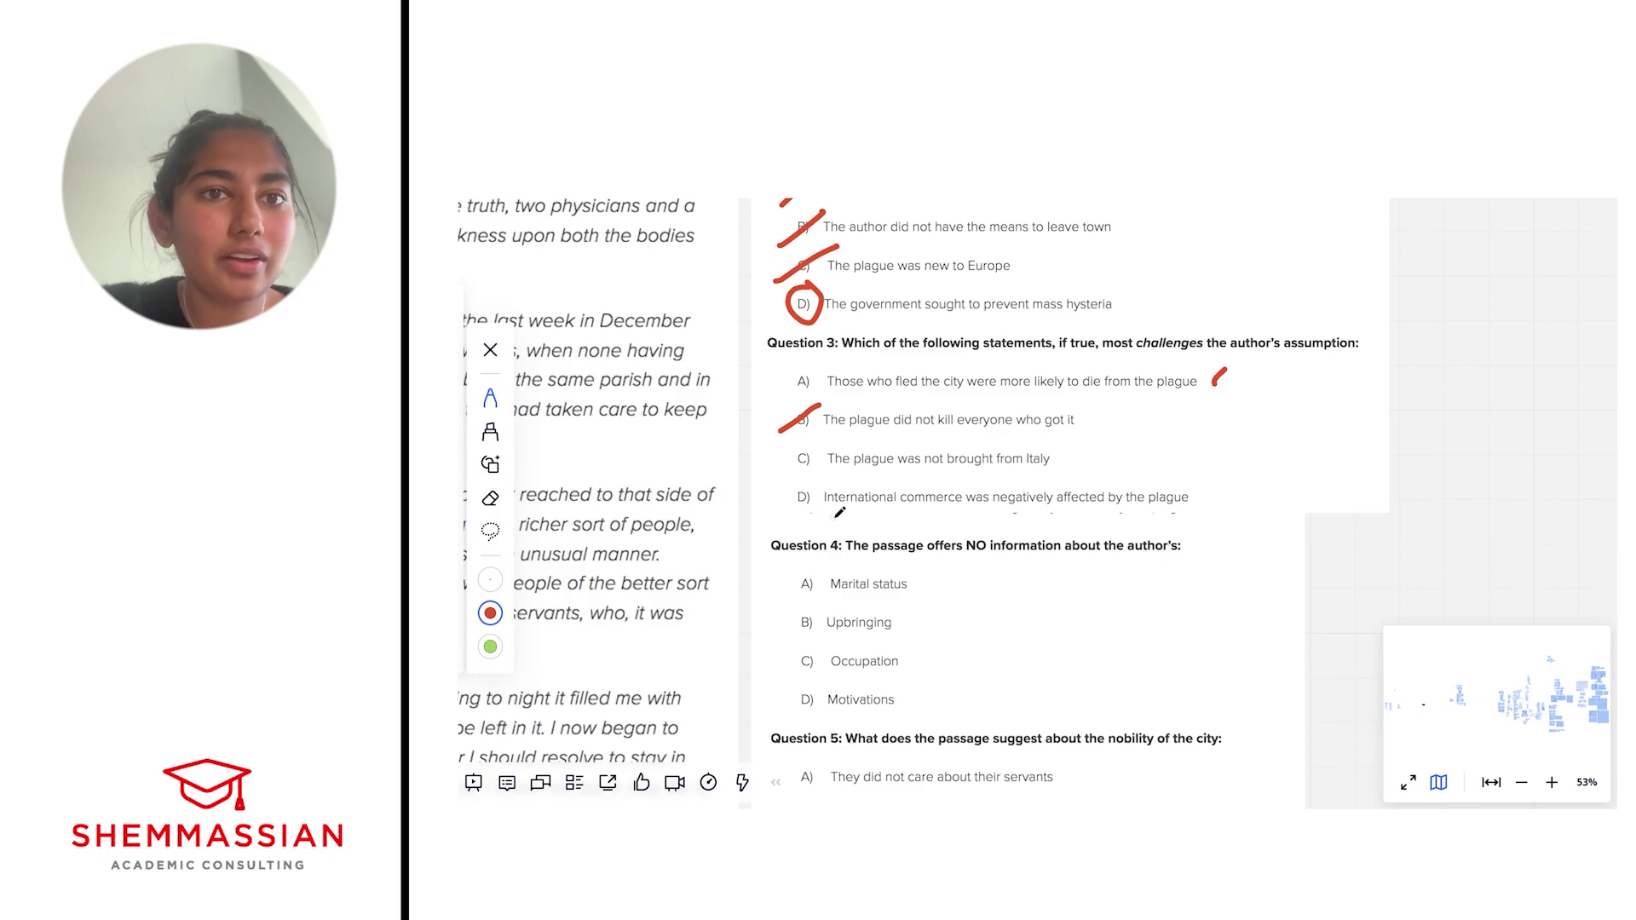
scroll(840, 511, "up", 1)
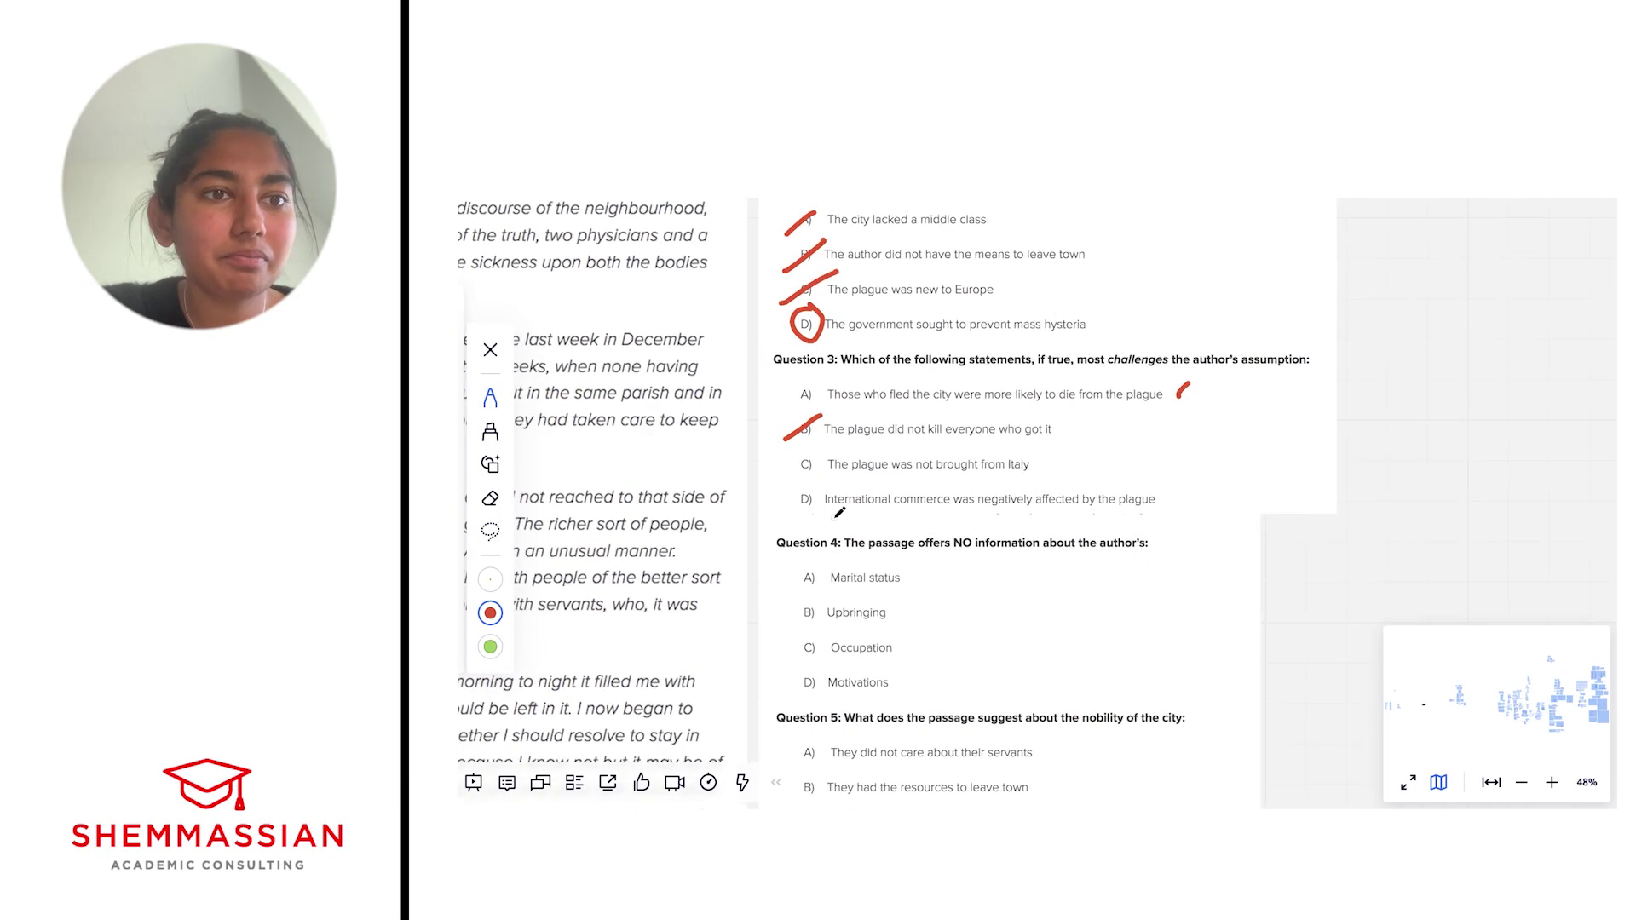
scroll(841, 511, "down", 2)
scroll(840, 511, "left", 1)
scroll(840, 511, "right", 3)
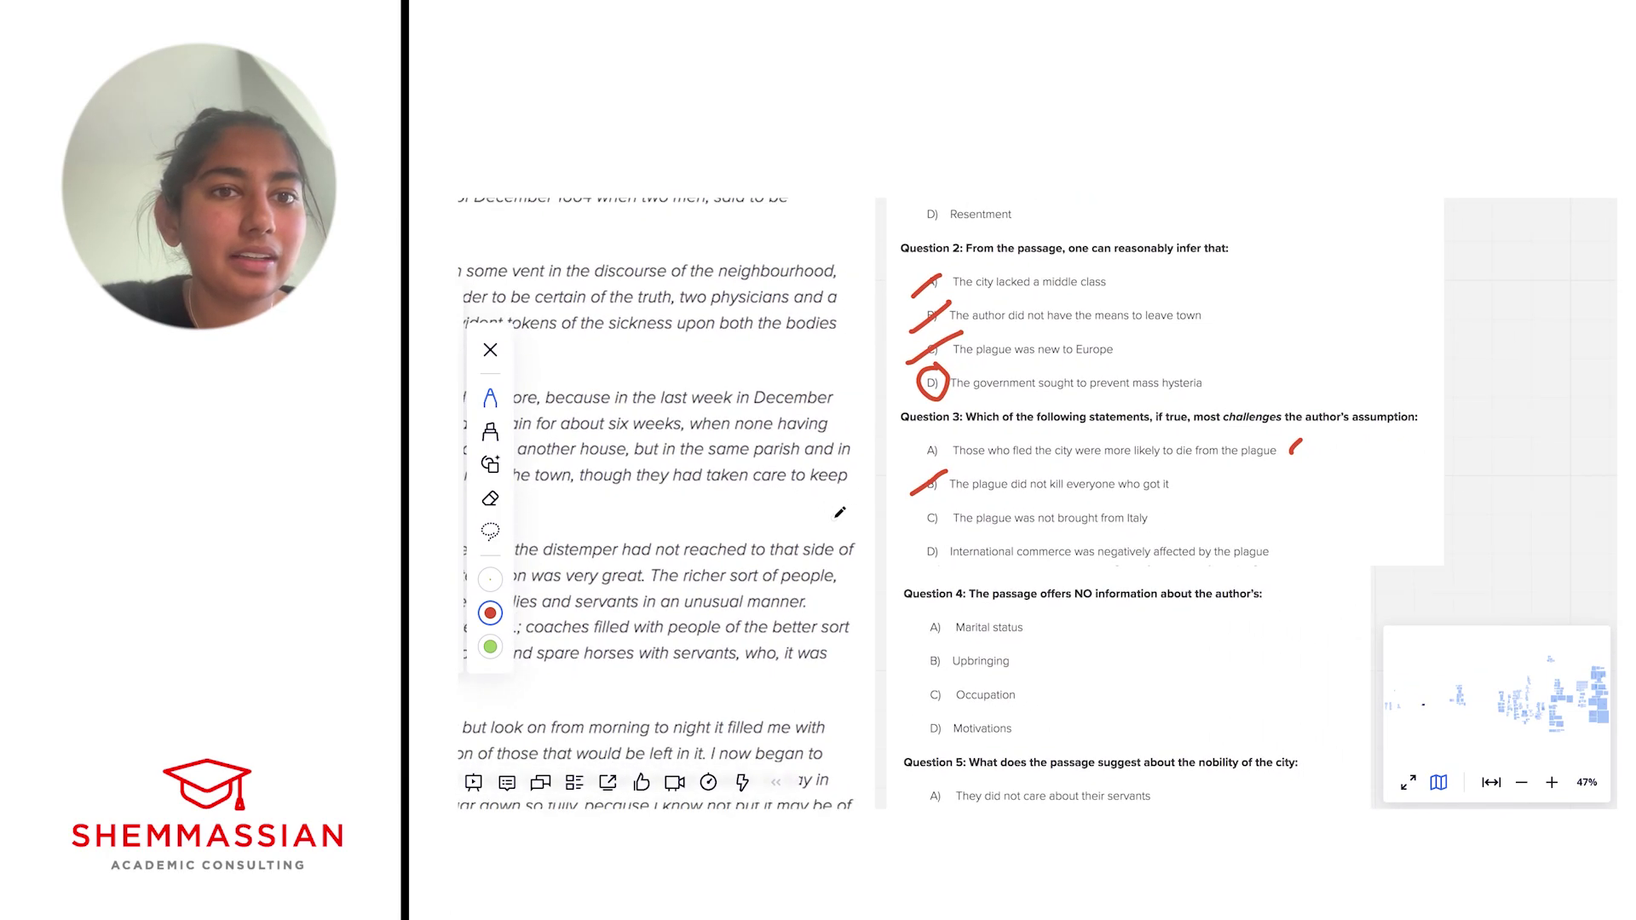
scroll(840, 513, "down", 1)
scroll(840, 511, "left", 4)
scroll(841, 511, "up", 1)
scroll(841, 512, "down", 2)
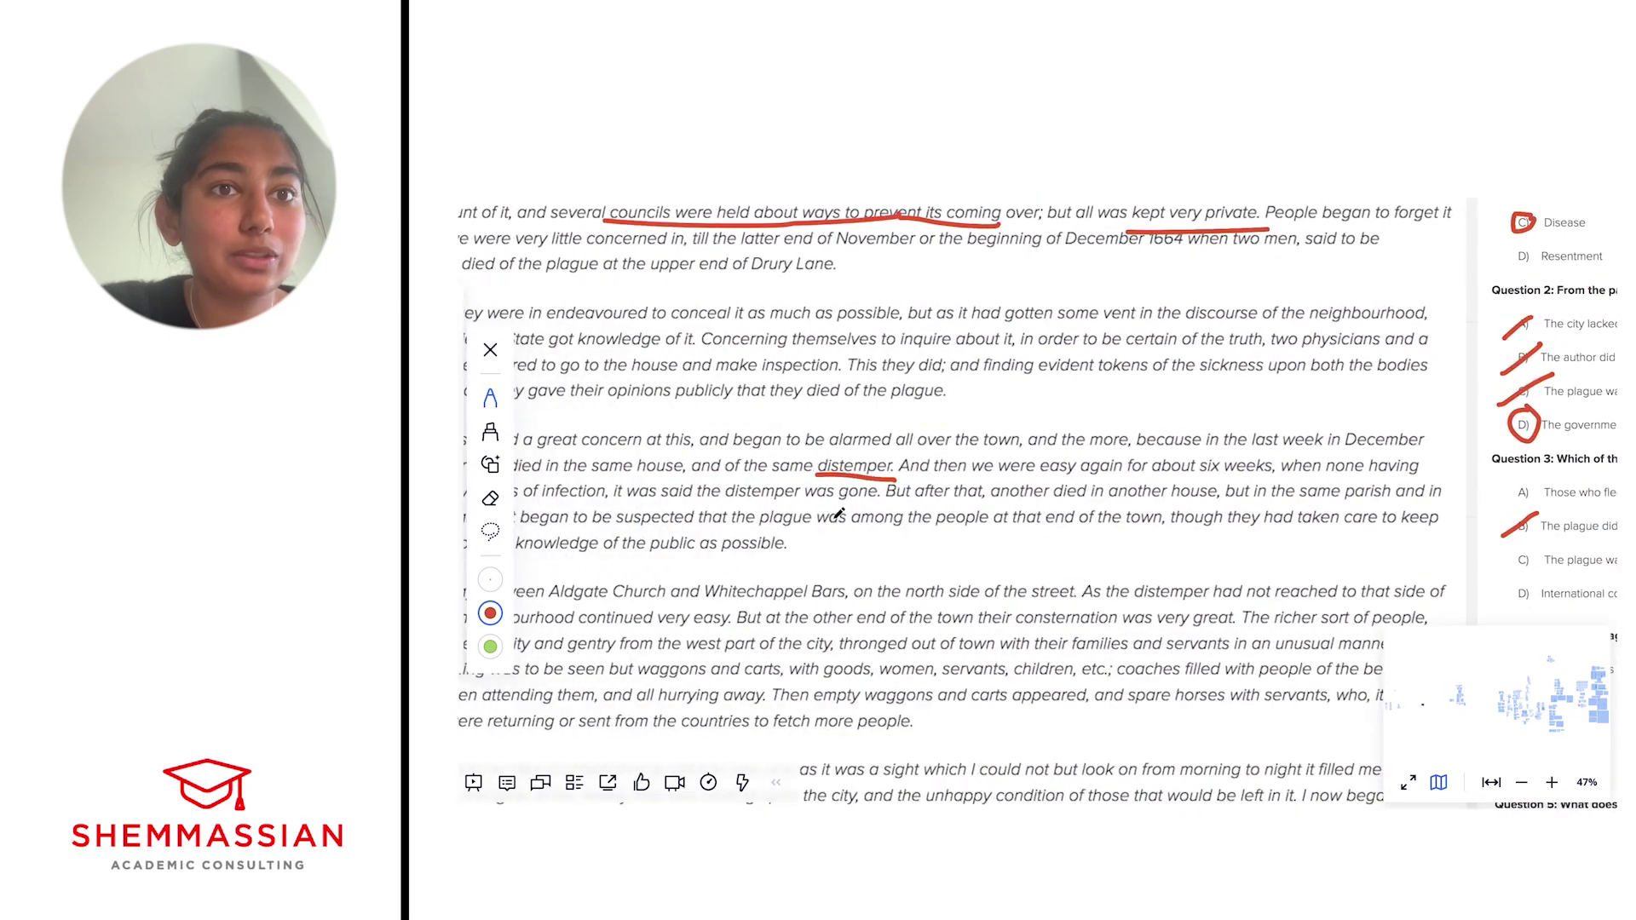
scroll(840, 512, "up", 1)
scroll(840, 511, "up", 2)
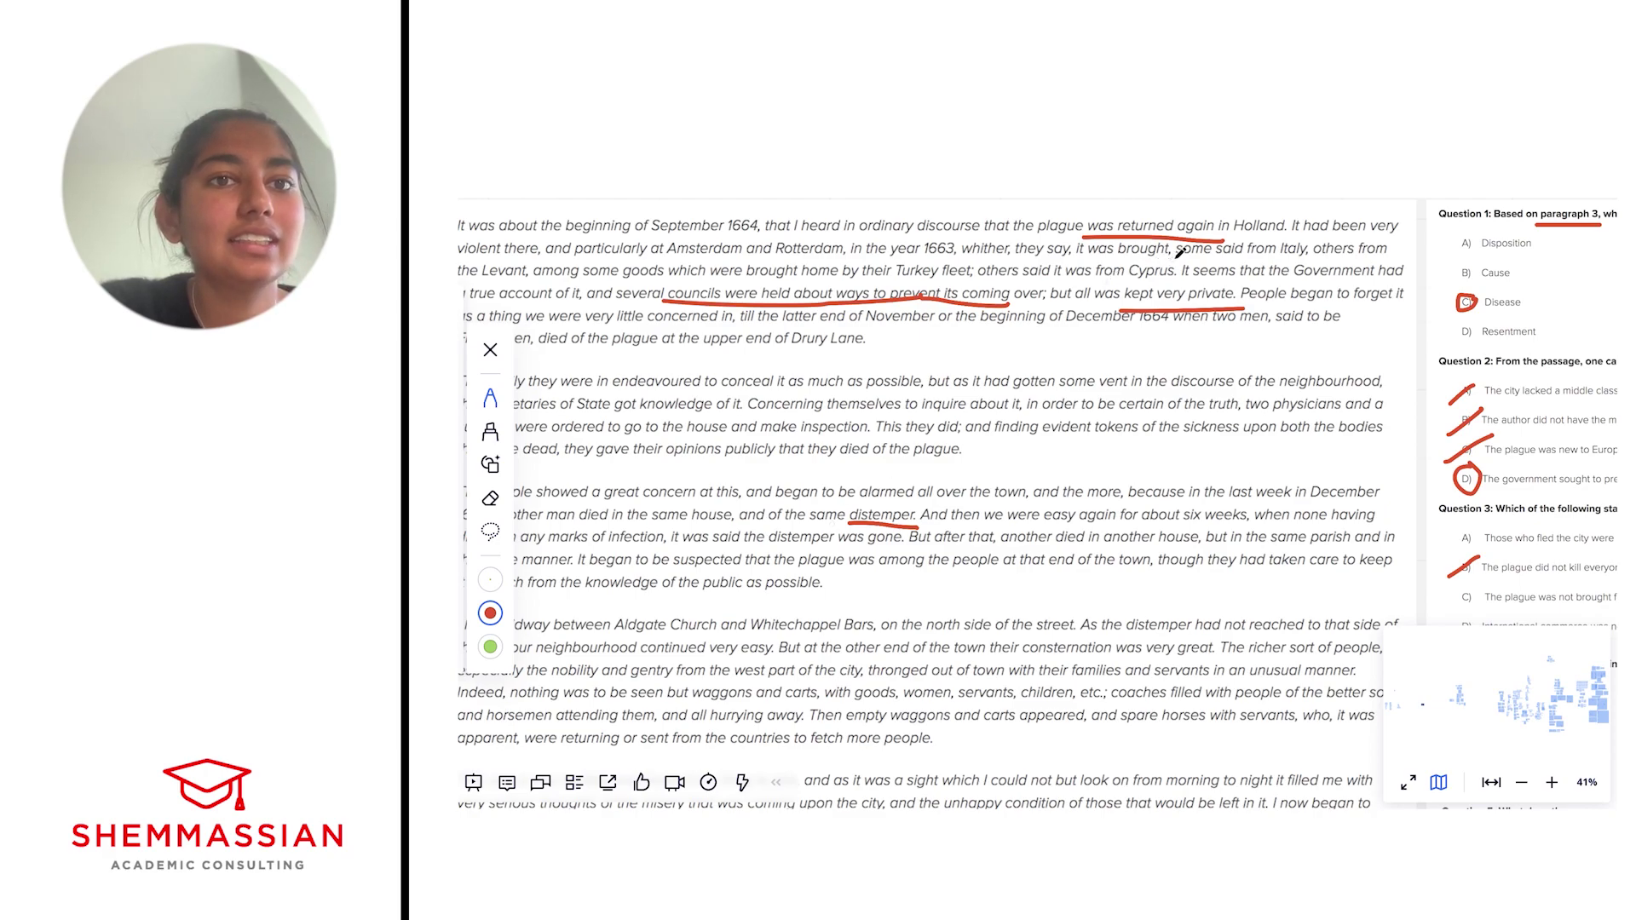
left_click_drag(1175, 258, 1295, 254)
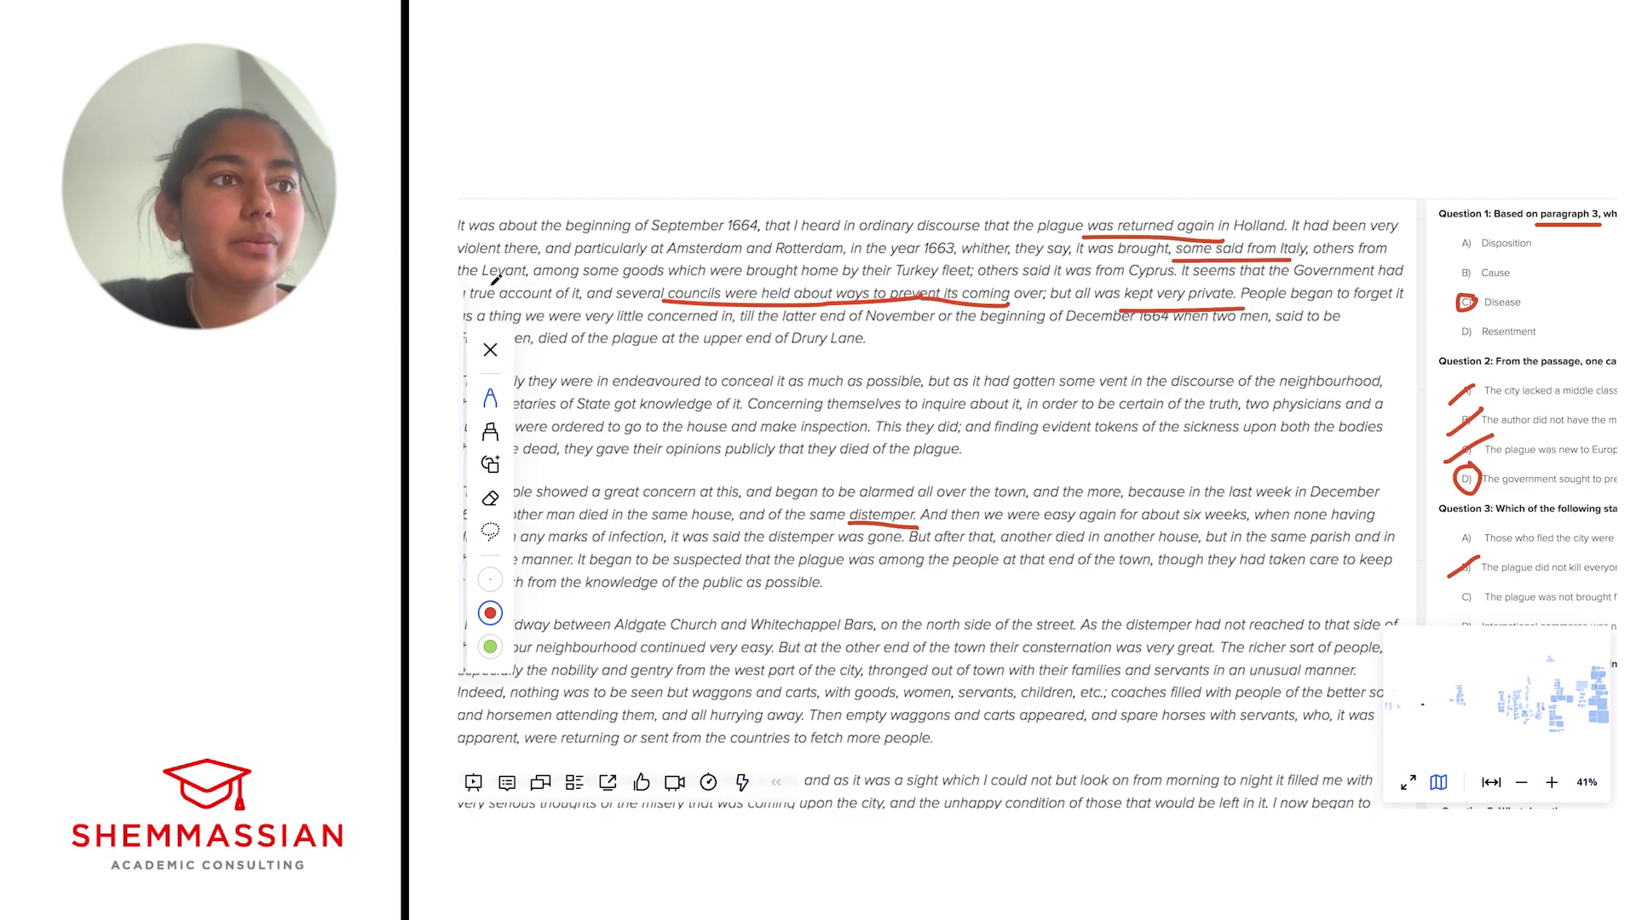
left_click_drag(484, 280, 524, 280)
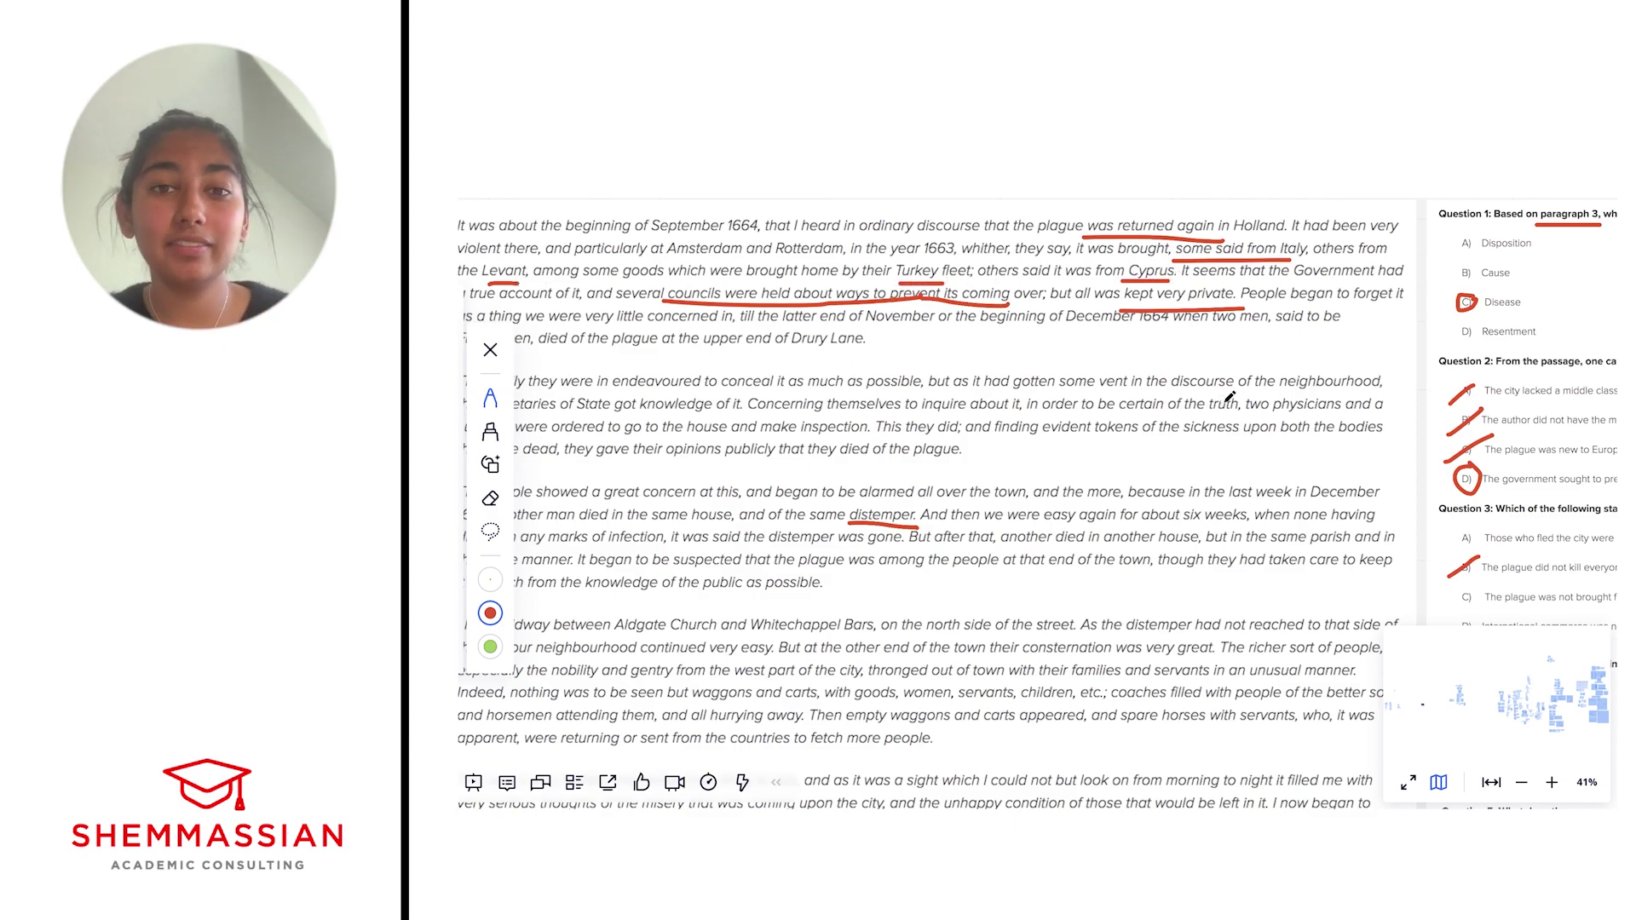
scroll(1230, 397, "down", 3)
scroll(1230, 397, "right", 5)
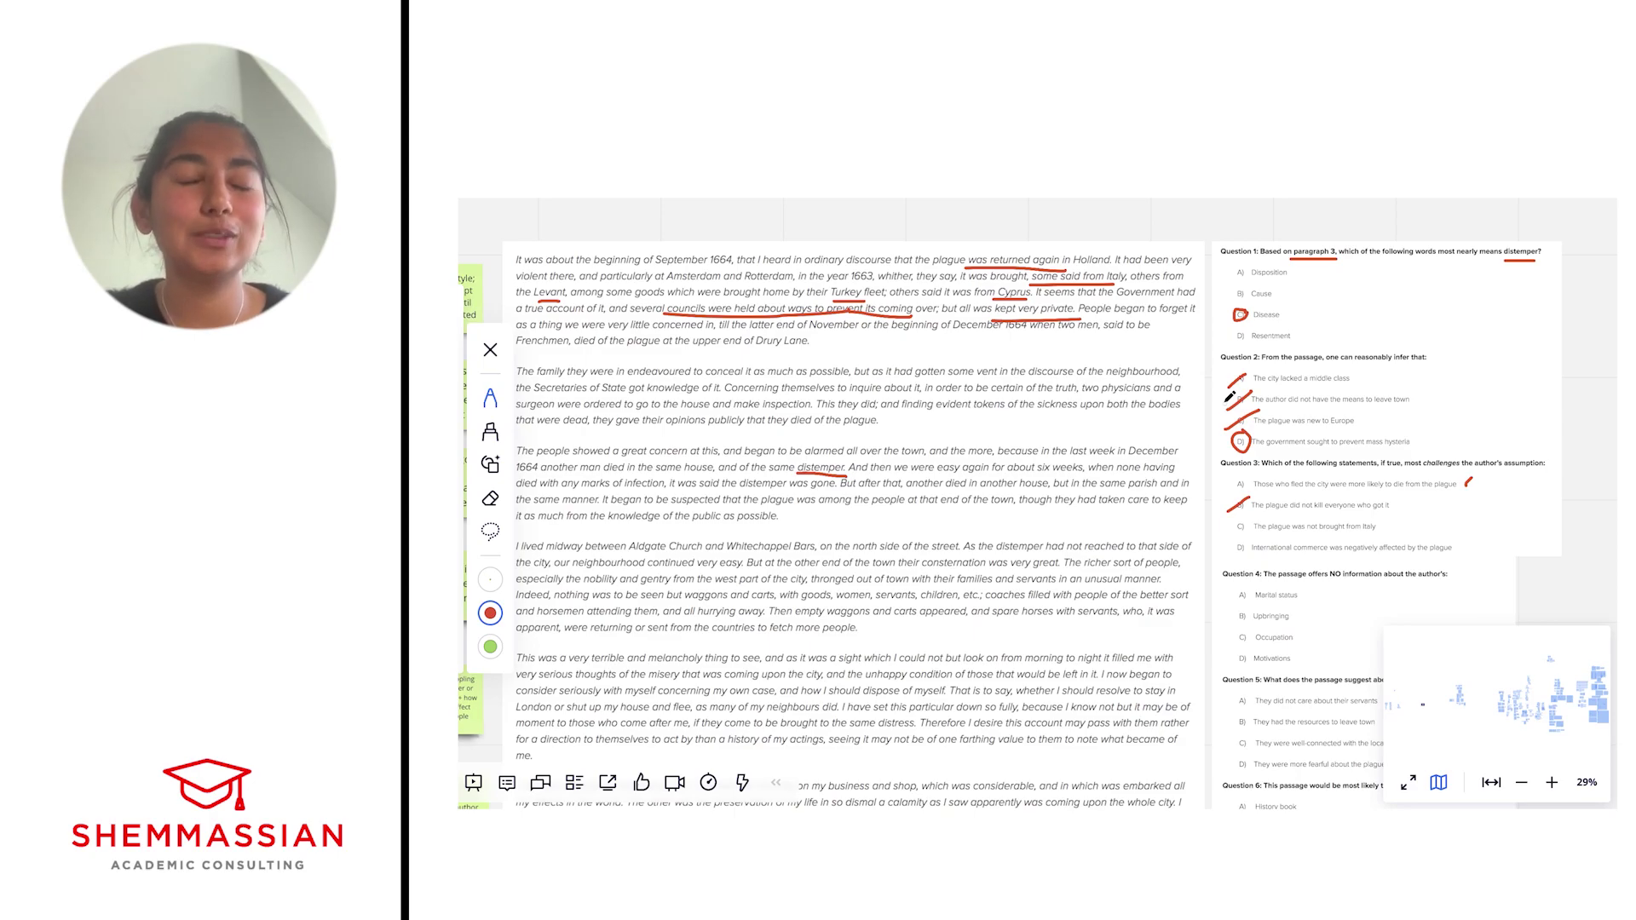
scroll(1229, 397, "up", 2)
scroll(1230, 396, "up", 2)
scroll(1230, 397, "down", 2)
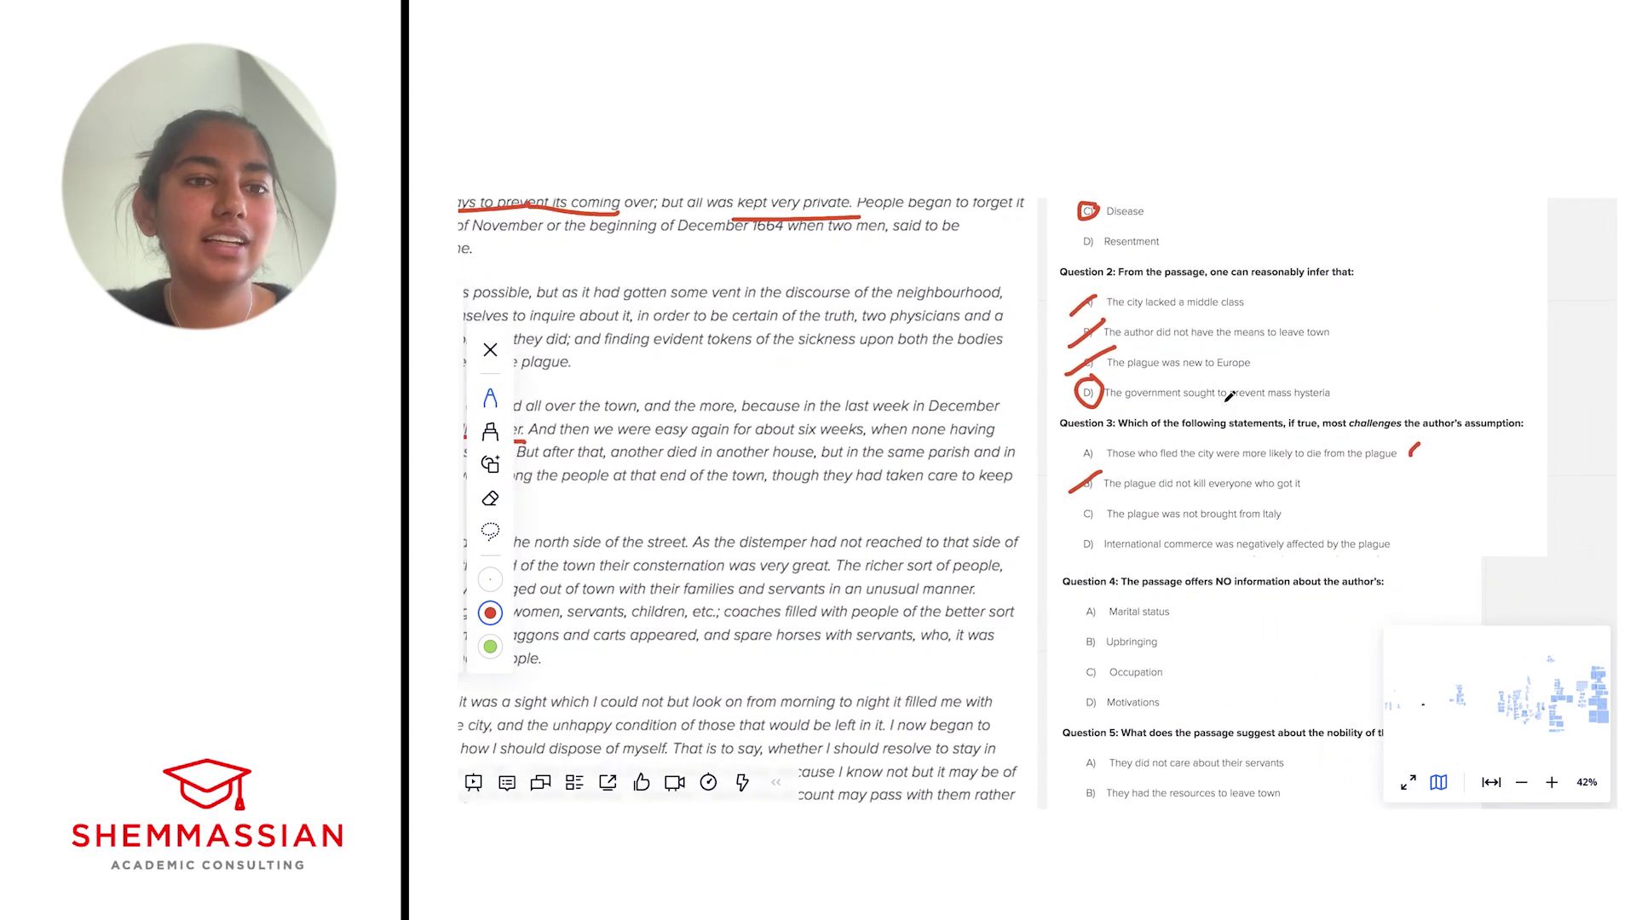
scroll(1230, 397, "right", 4)
scroll(1166, 489, "up", 1)
scroll(1165, 489, "right", 1)
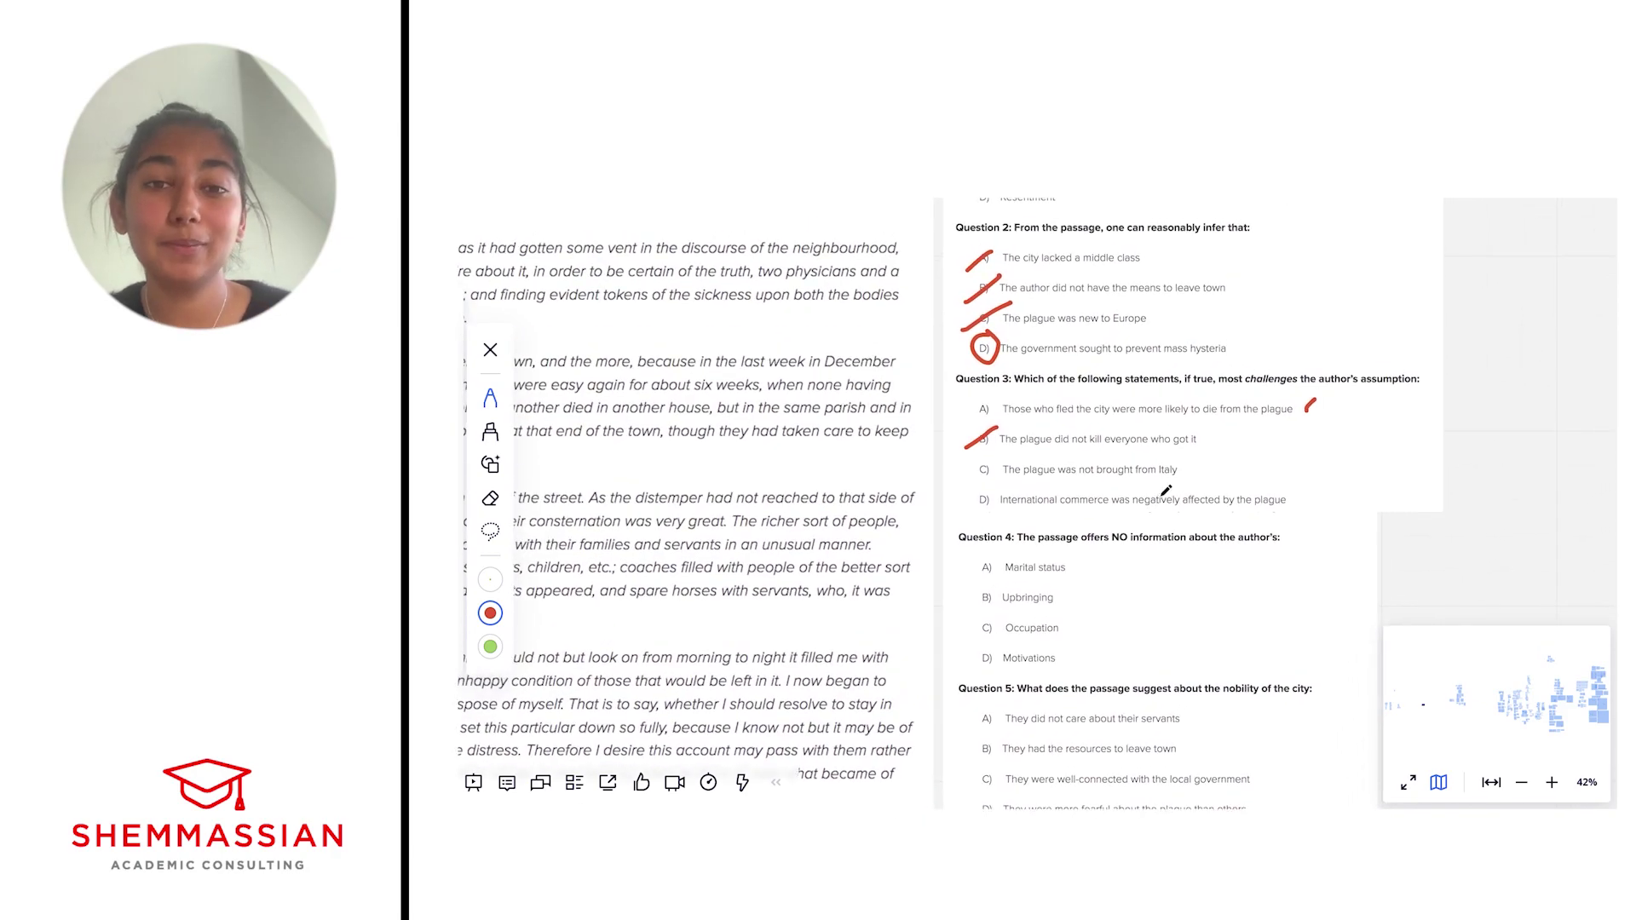
- Cross out Question 3's options C and D and circle option A
left_click_drag(966, 481, 1013, 445)
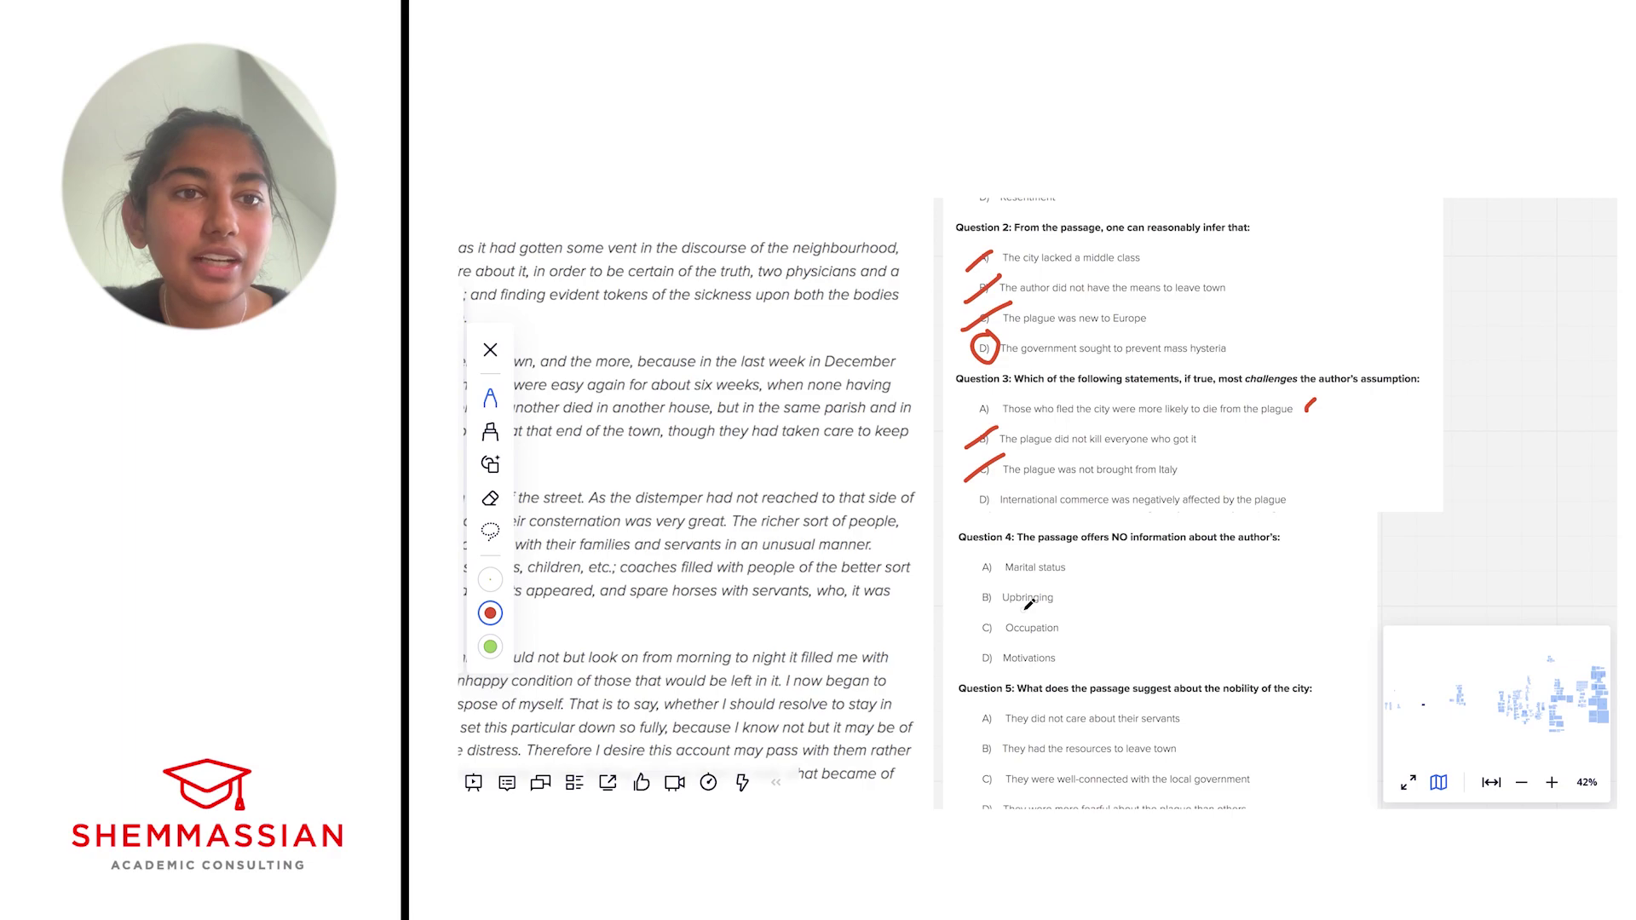
scroll(1027, 604, "right", 2)
scroll(1028, 605, "down", 1)
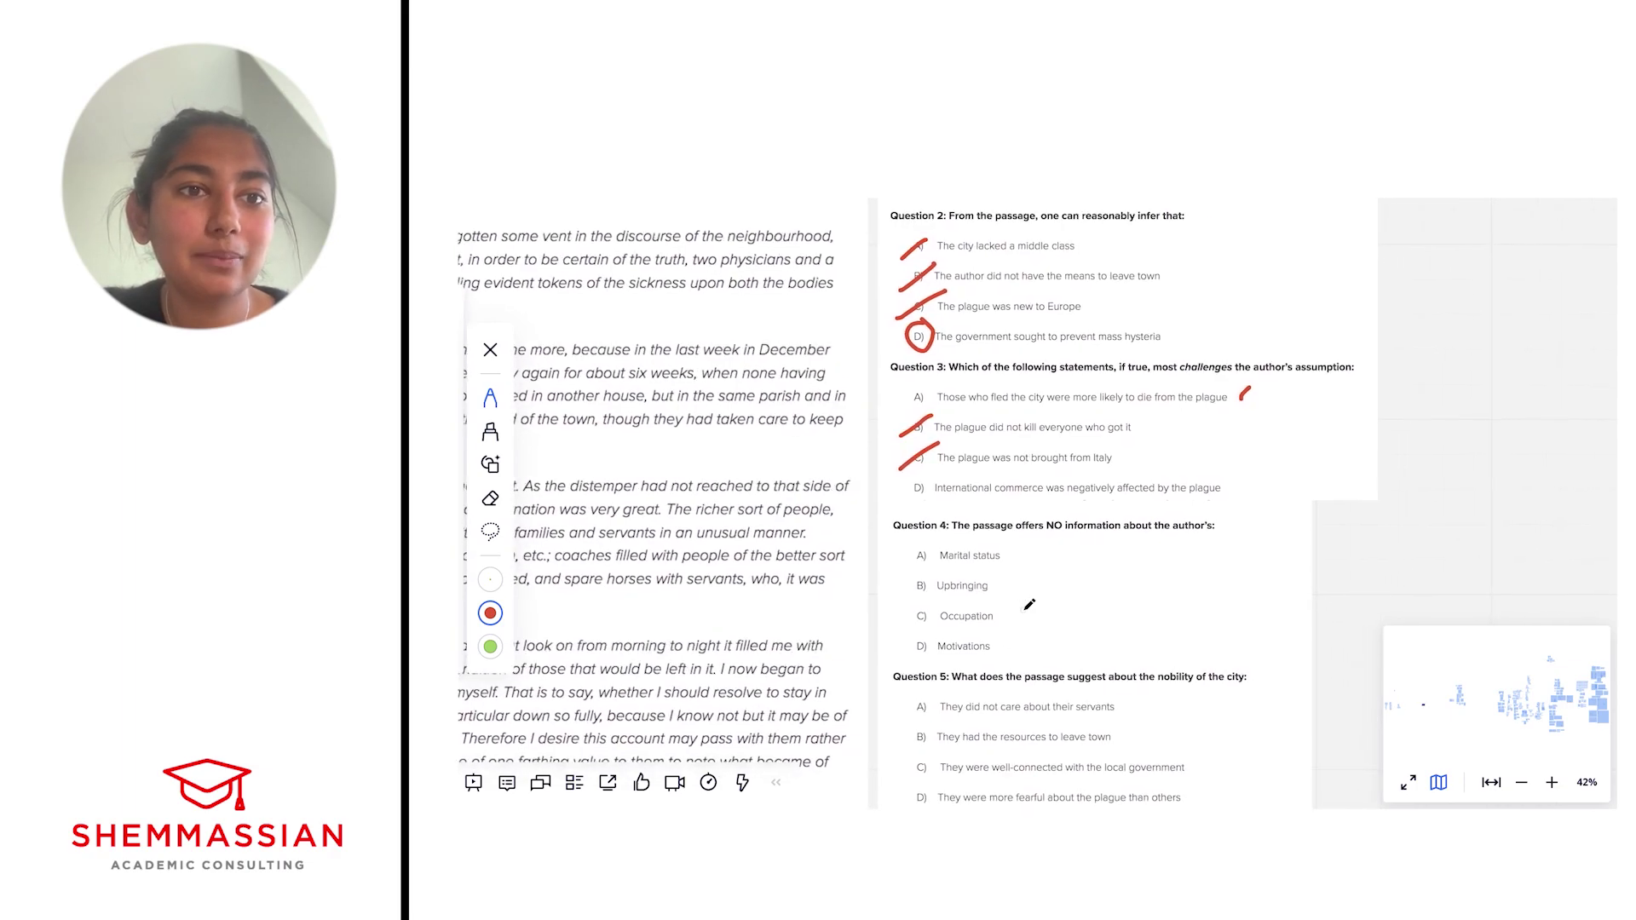
scroll(1029, 605, "down", 3)
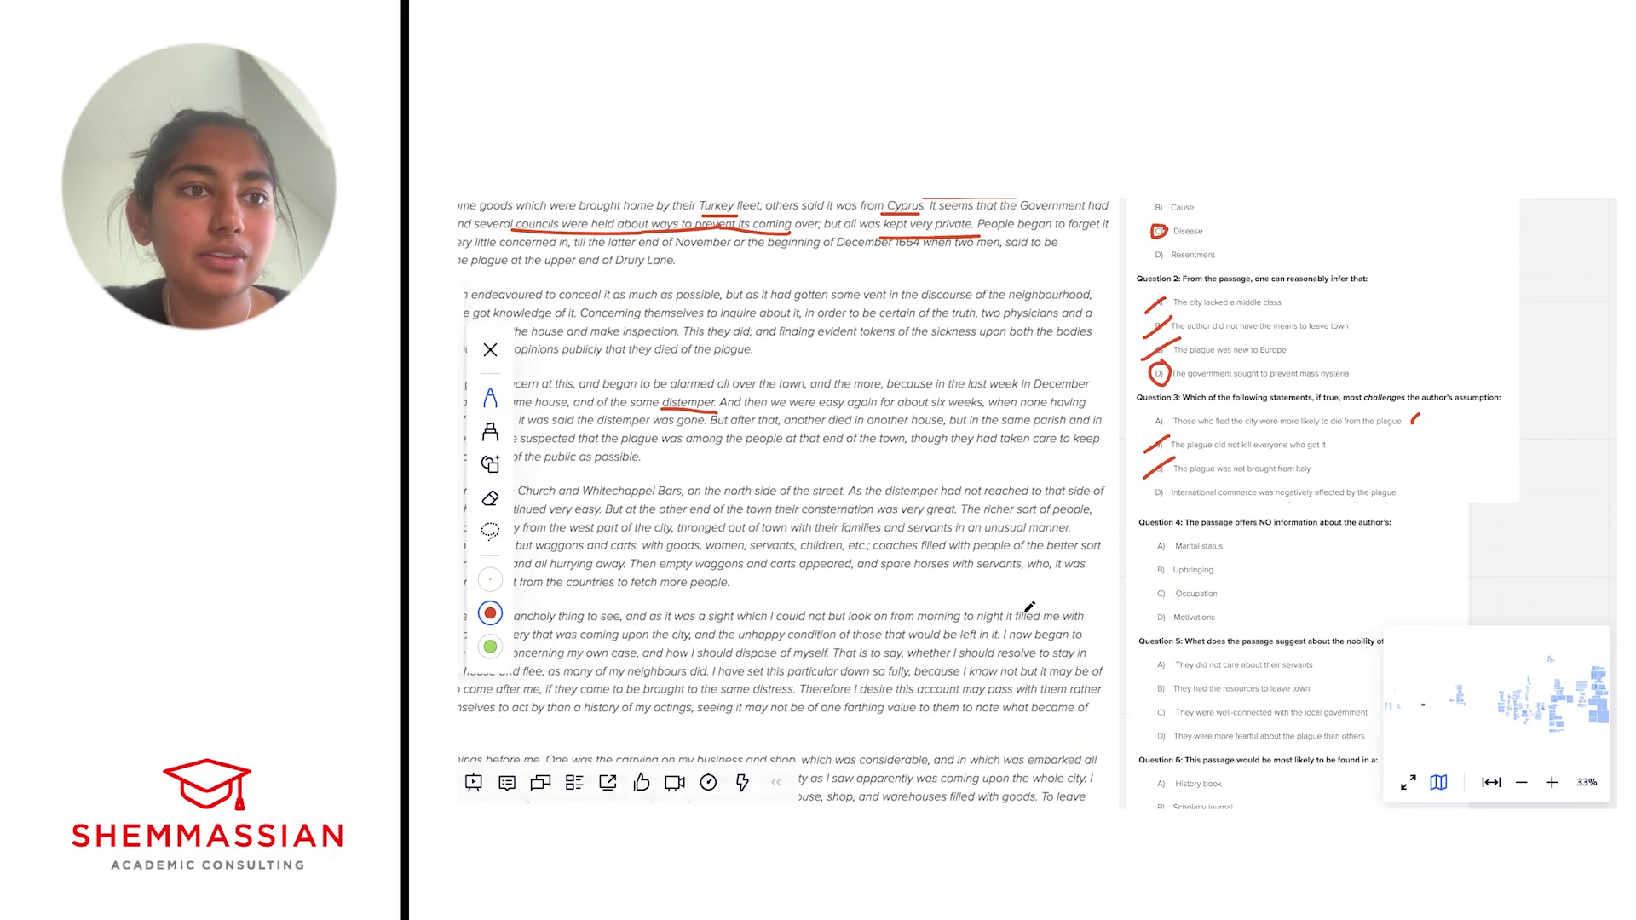
scroll(1029, 606, "right", 2)
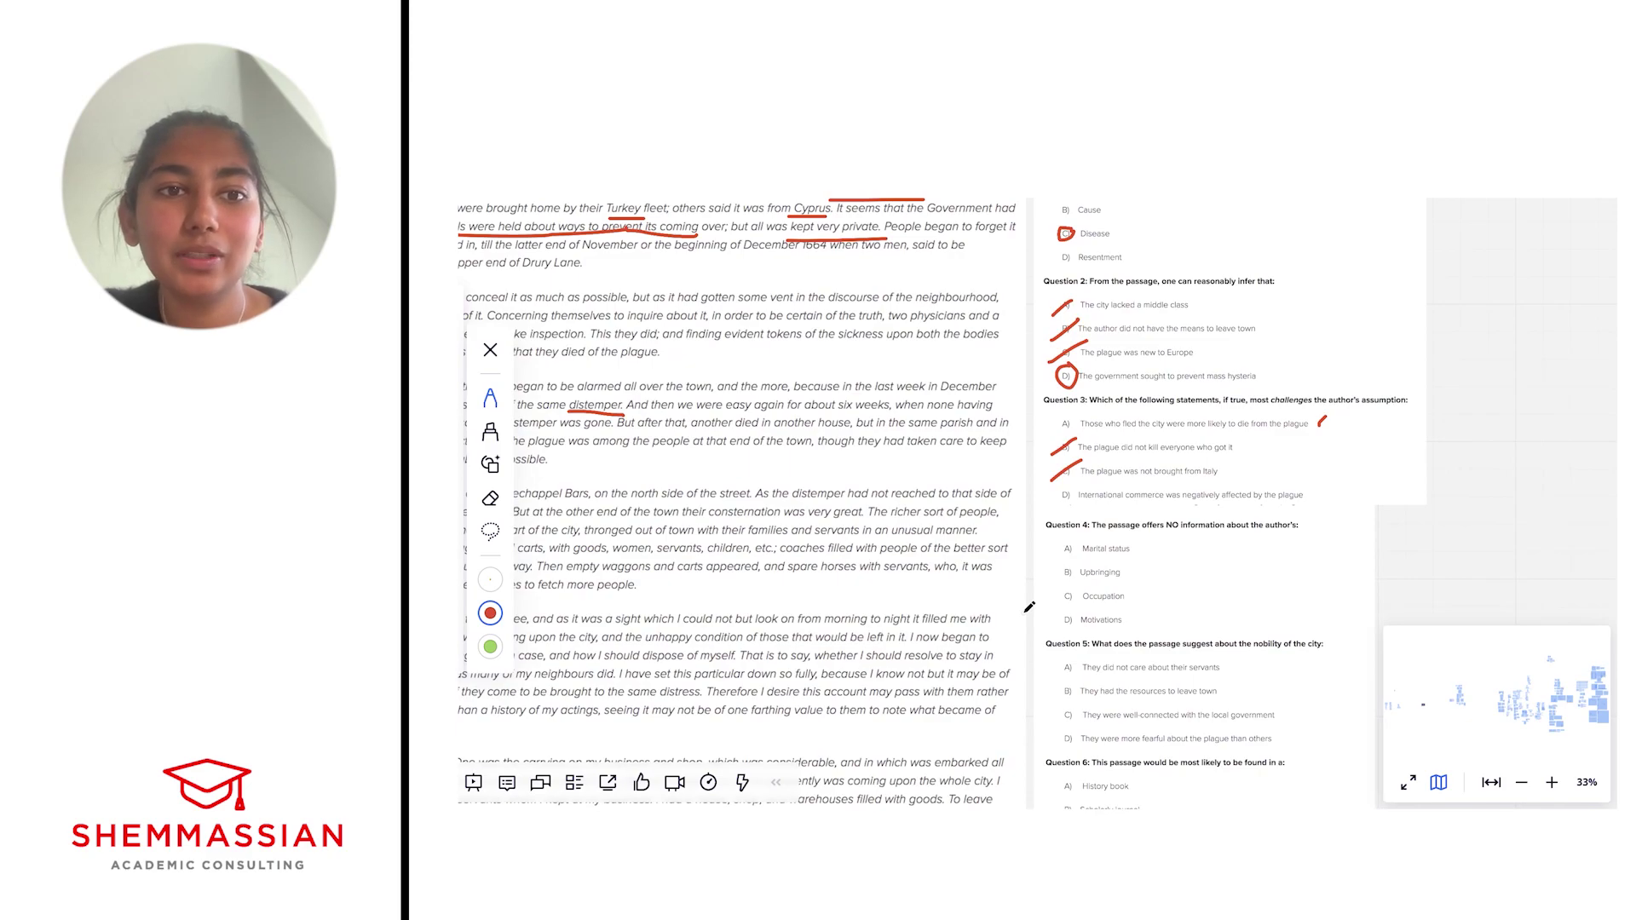
scroll(1028, 607, "left", 5)
scroll(1027, 606, "down", 1)
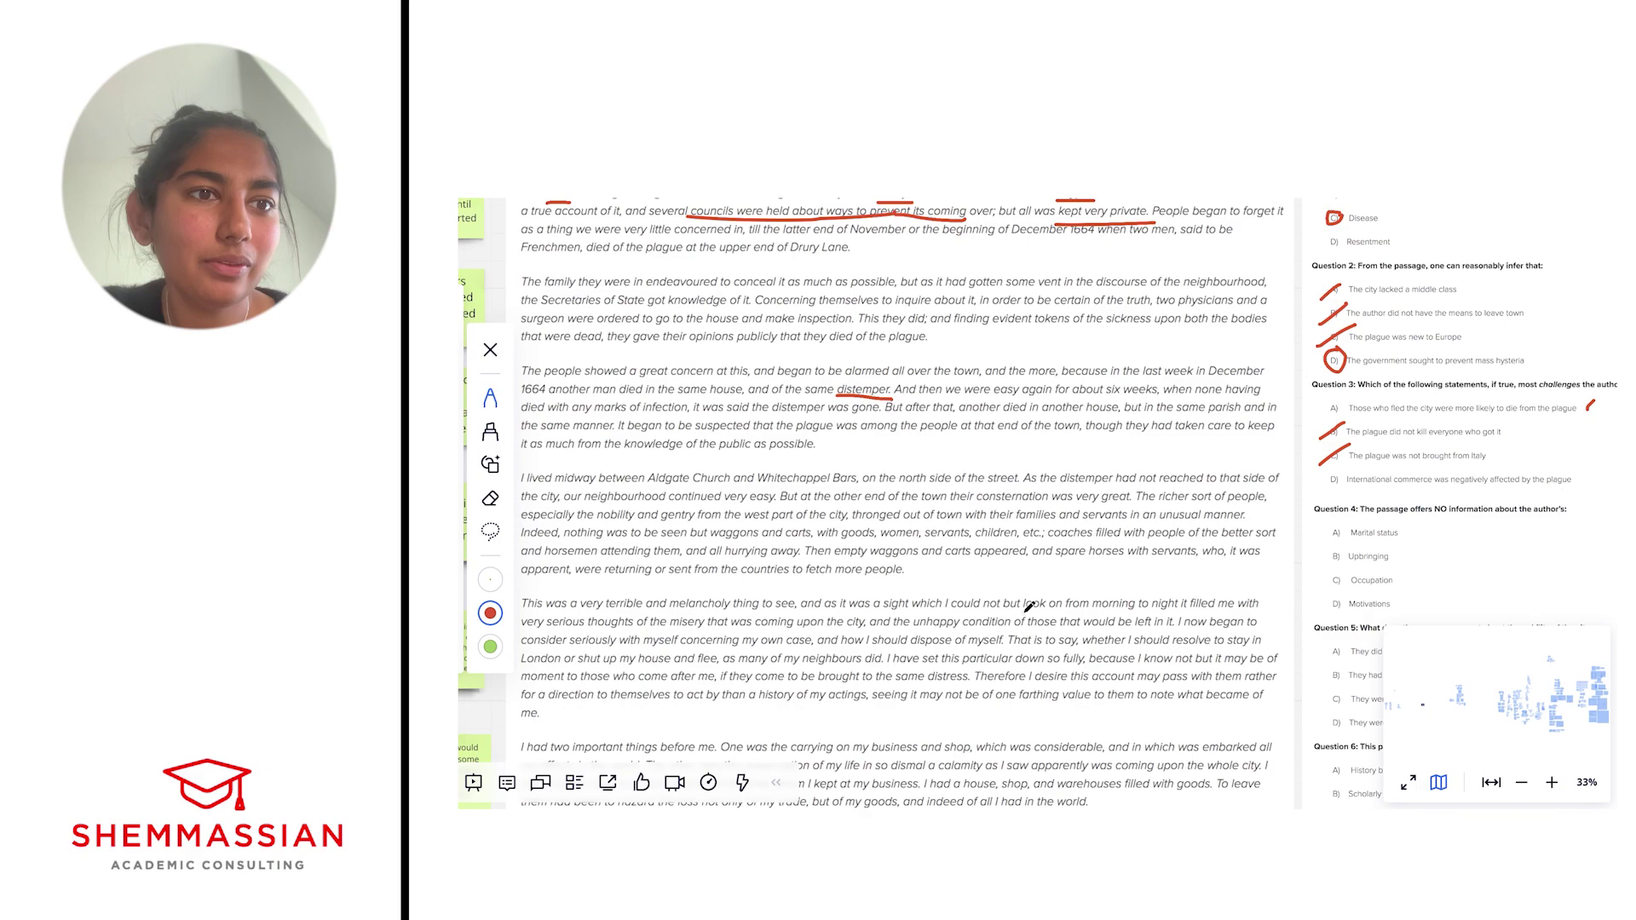
scroll(1028, 606, "up", 2)
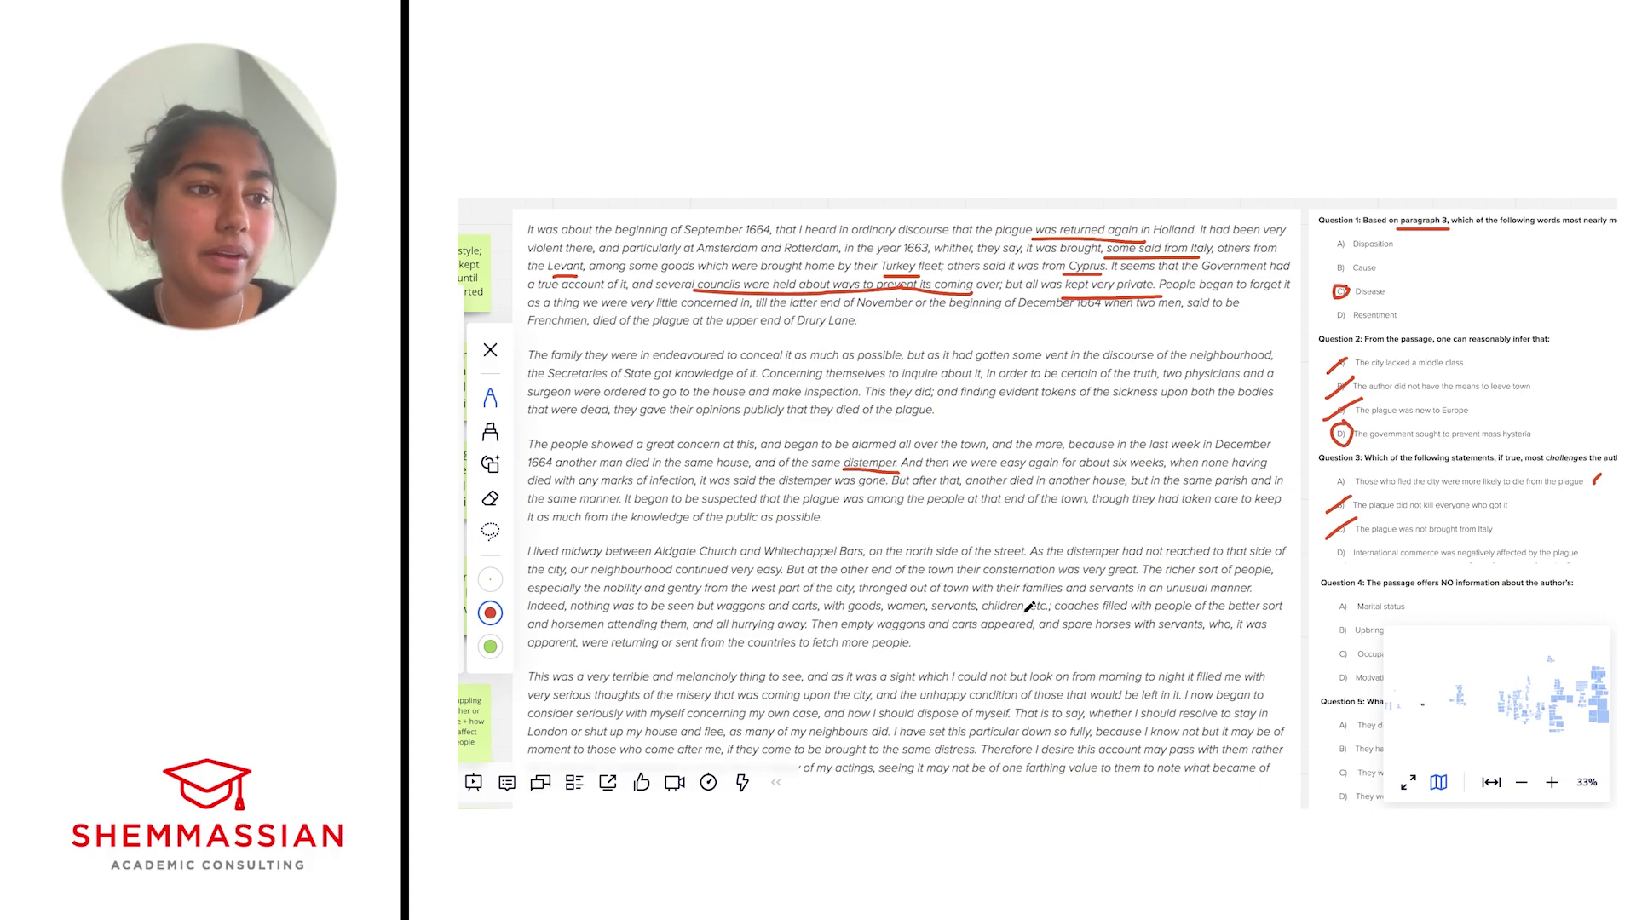
scroll(1028, 606, "down", 3)
scroll(1029, 606, "down", 1)
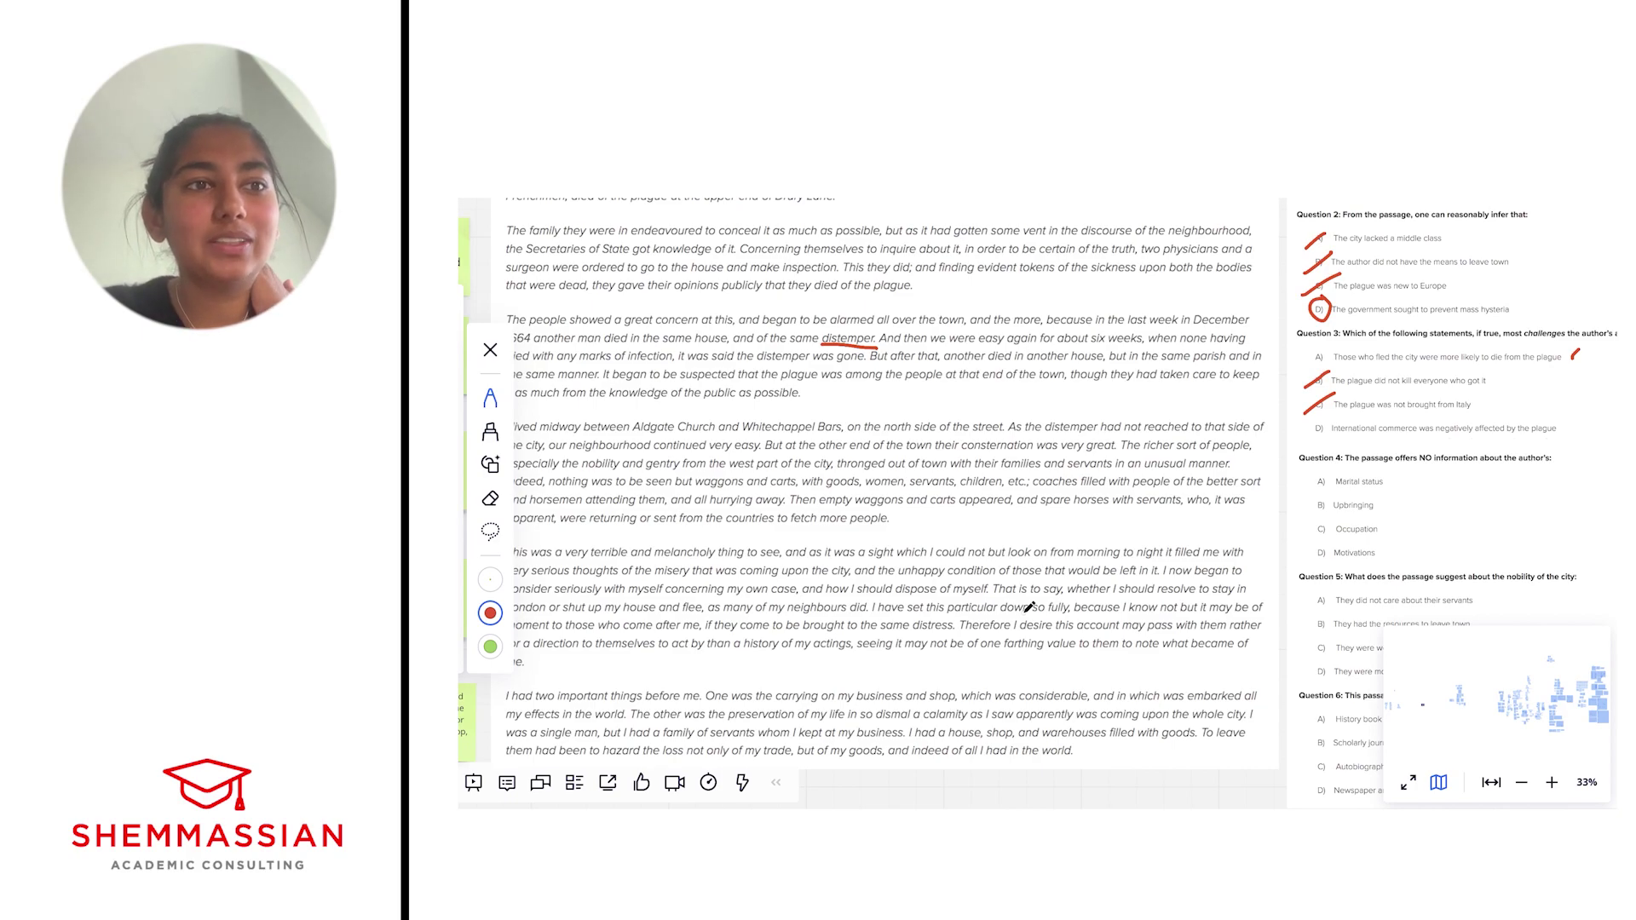
scroll(1029, 606, "right", 5)
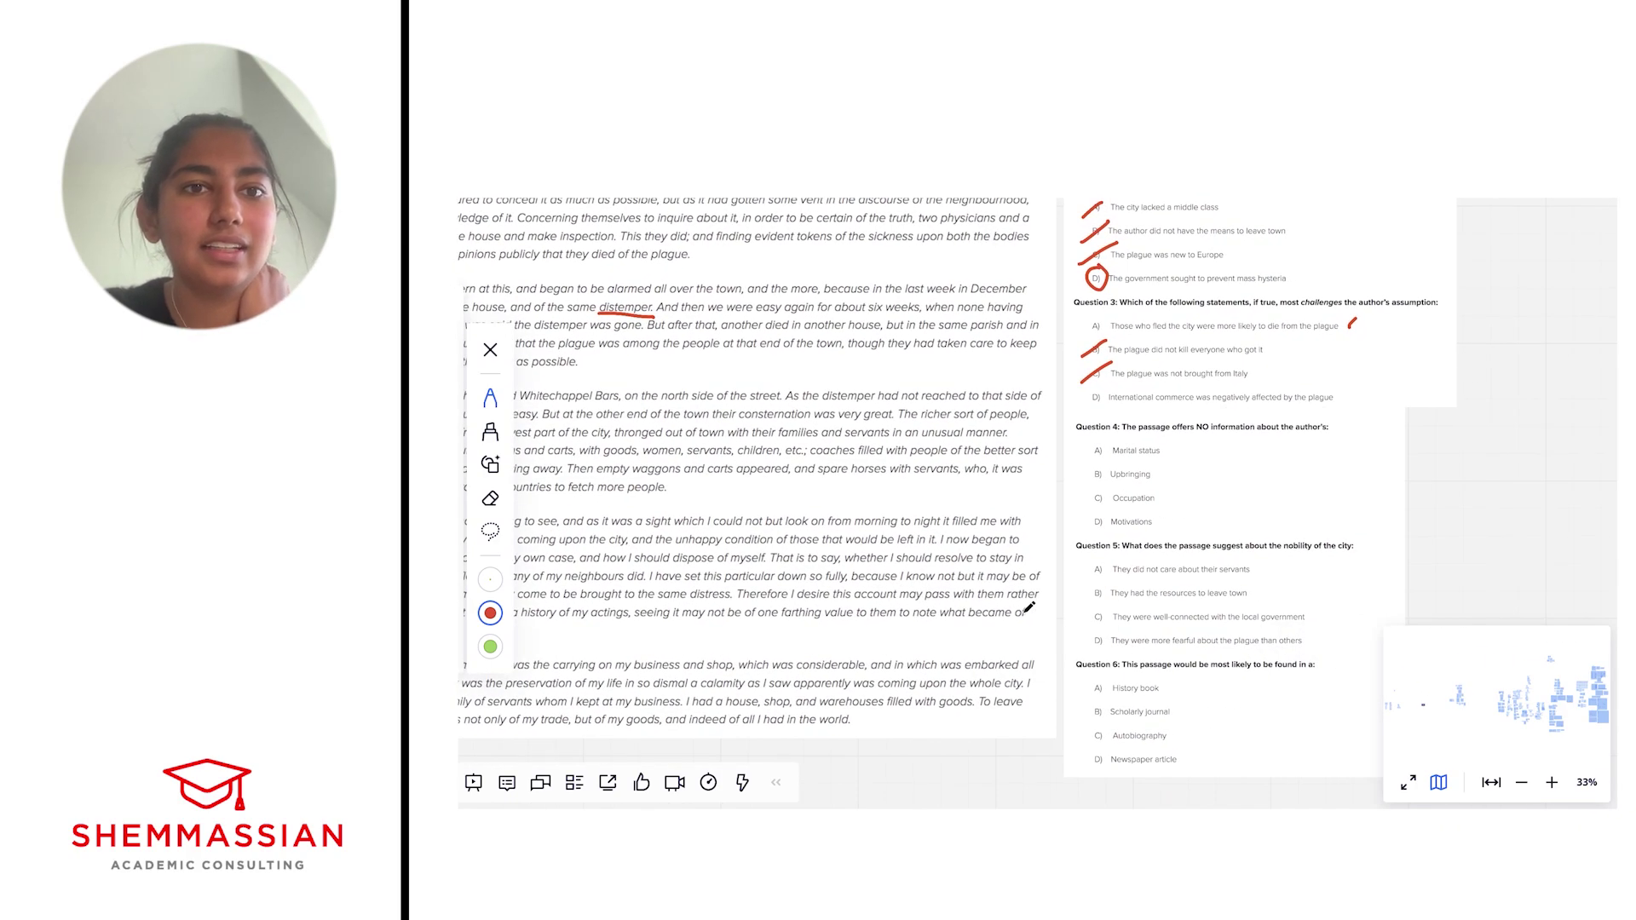
scroll(1094, 497, "right", 3)
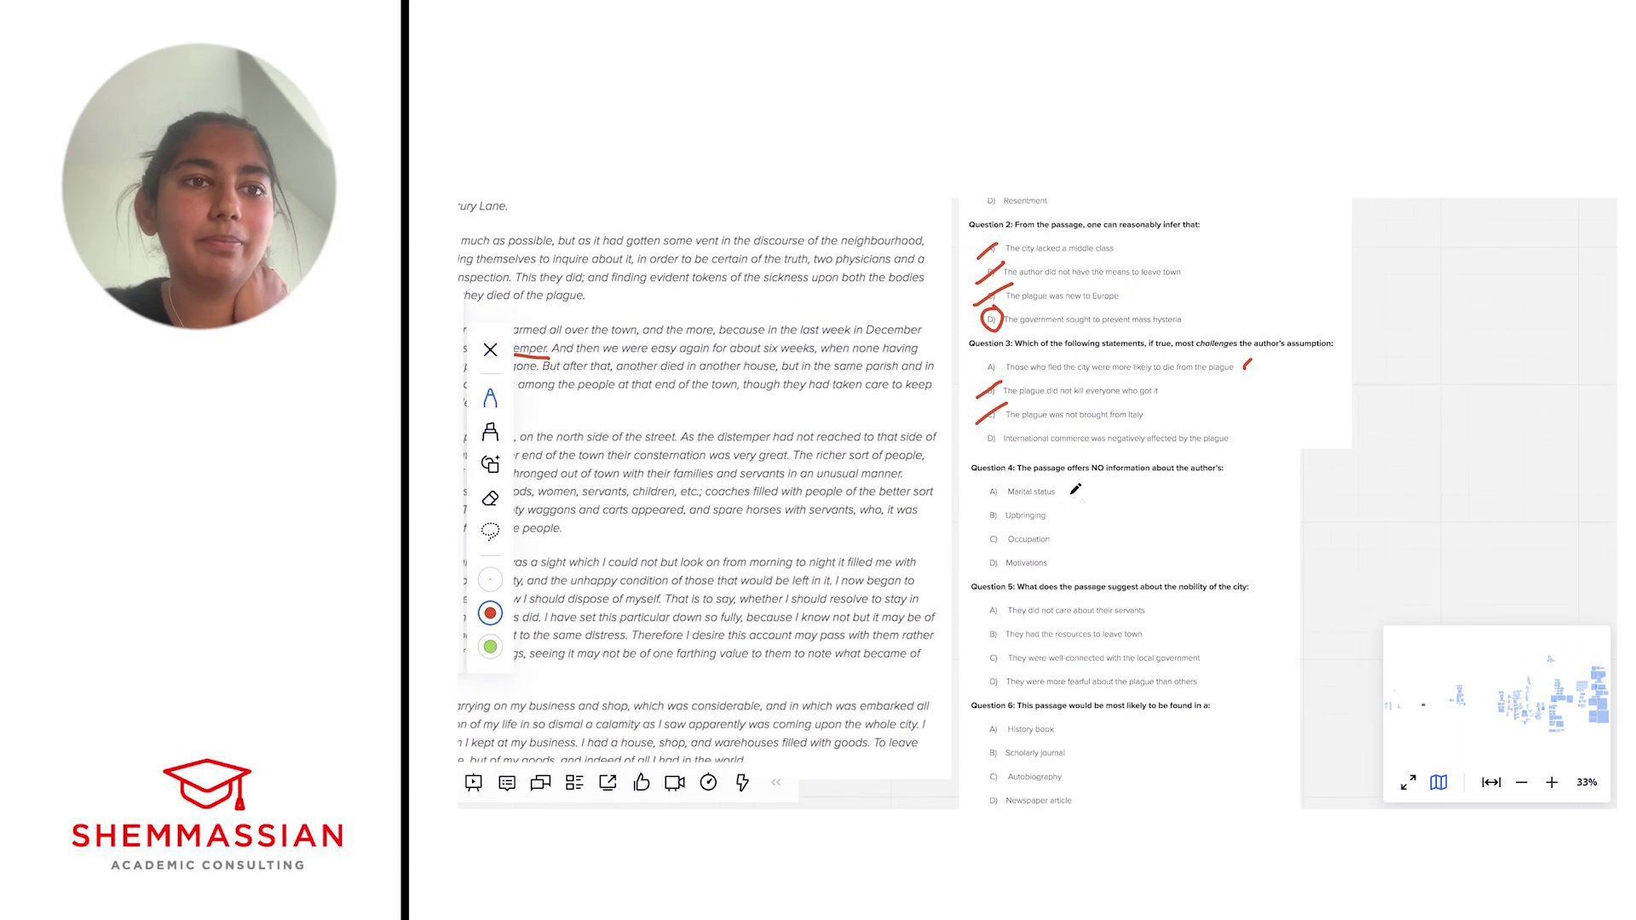
scroll(1051, 463, "up", 2)
scroll(997, 480, "up", 2)
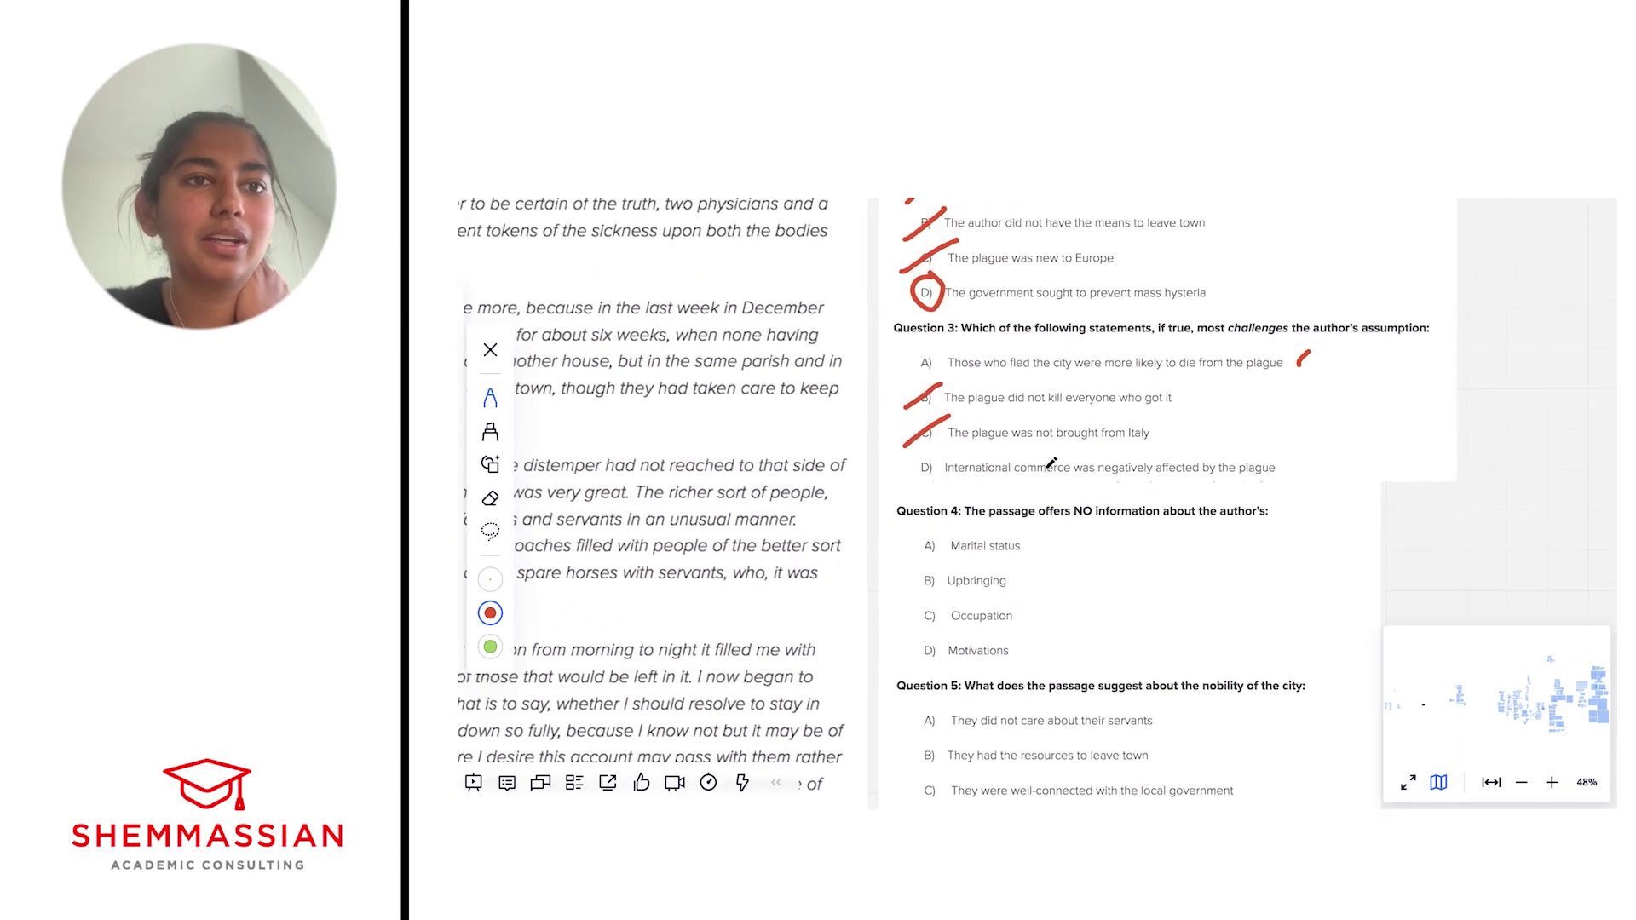
scroll(933, 493, "up", 1)
left_click_drag(905, 491, 942, 456)
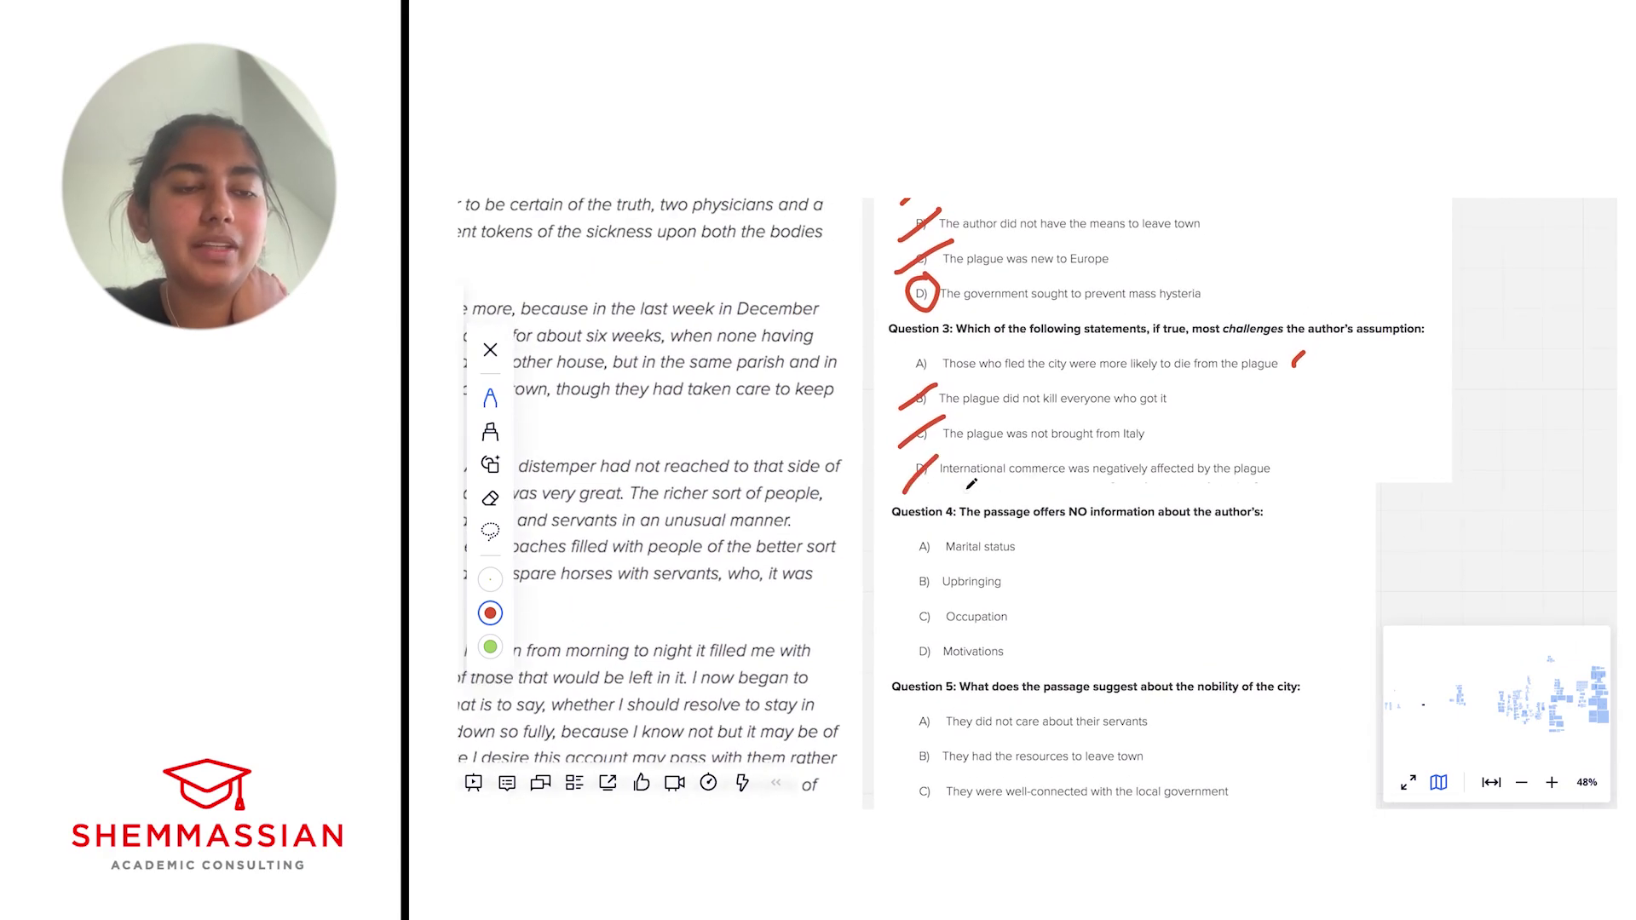
left_click_drag(933, 345, 939, 351)
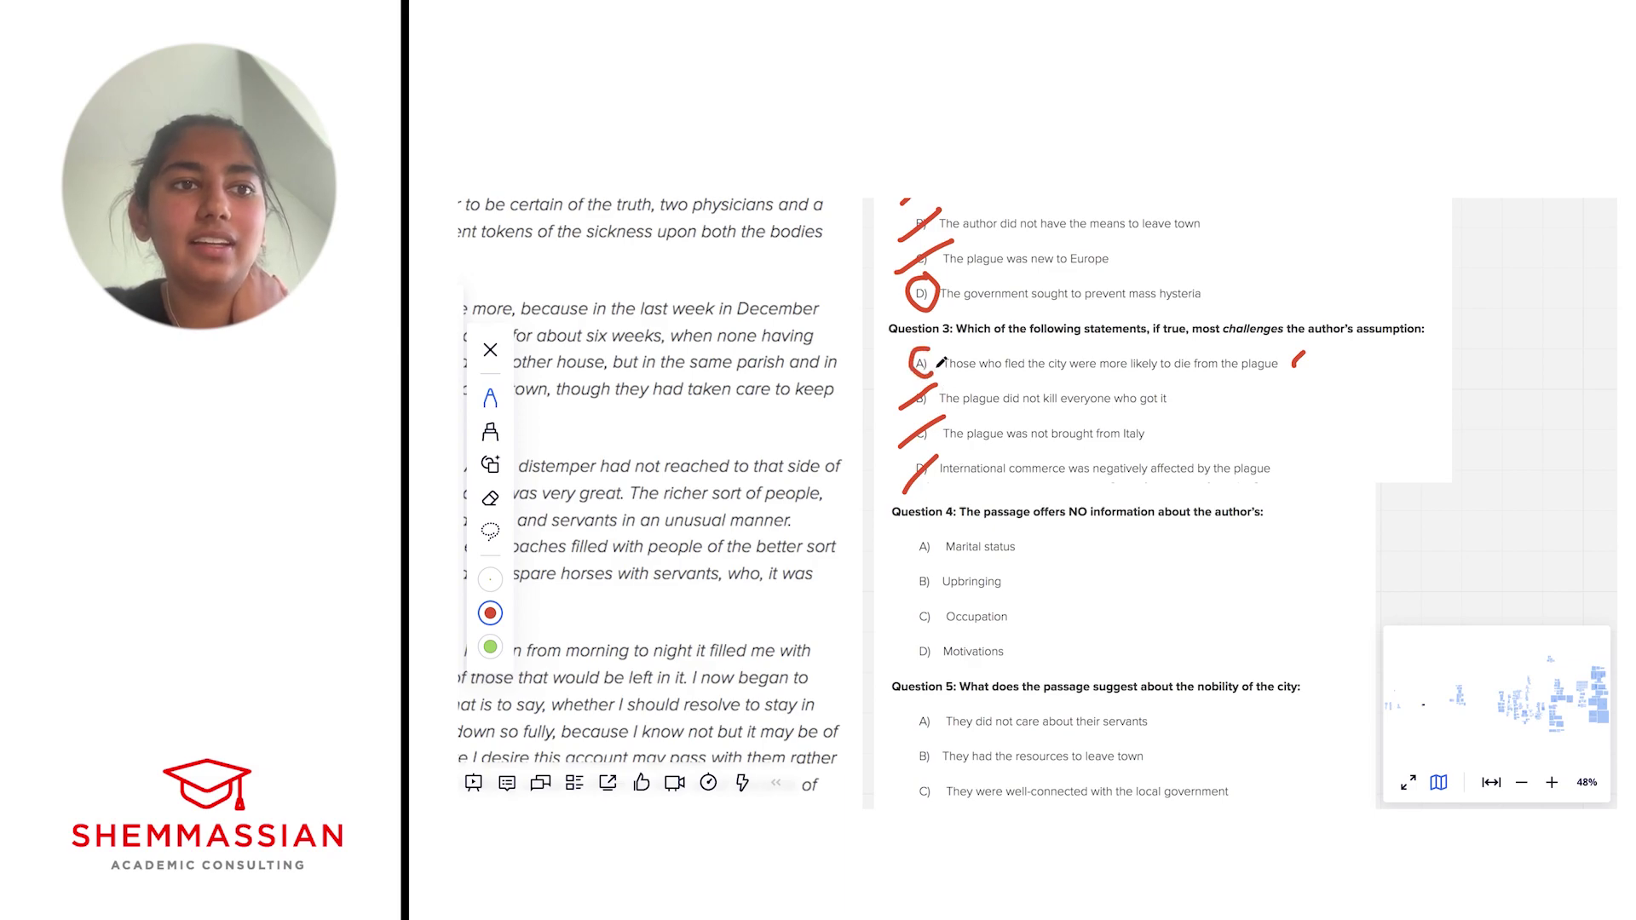
scroll(1063, 471, "down", 1)
scroll(1063, 470, "right", 1)
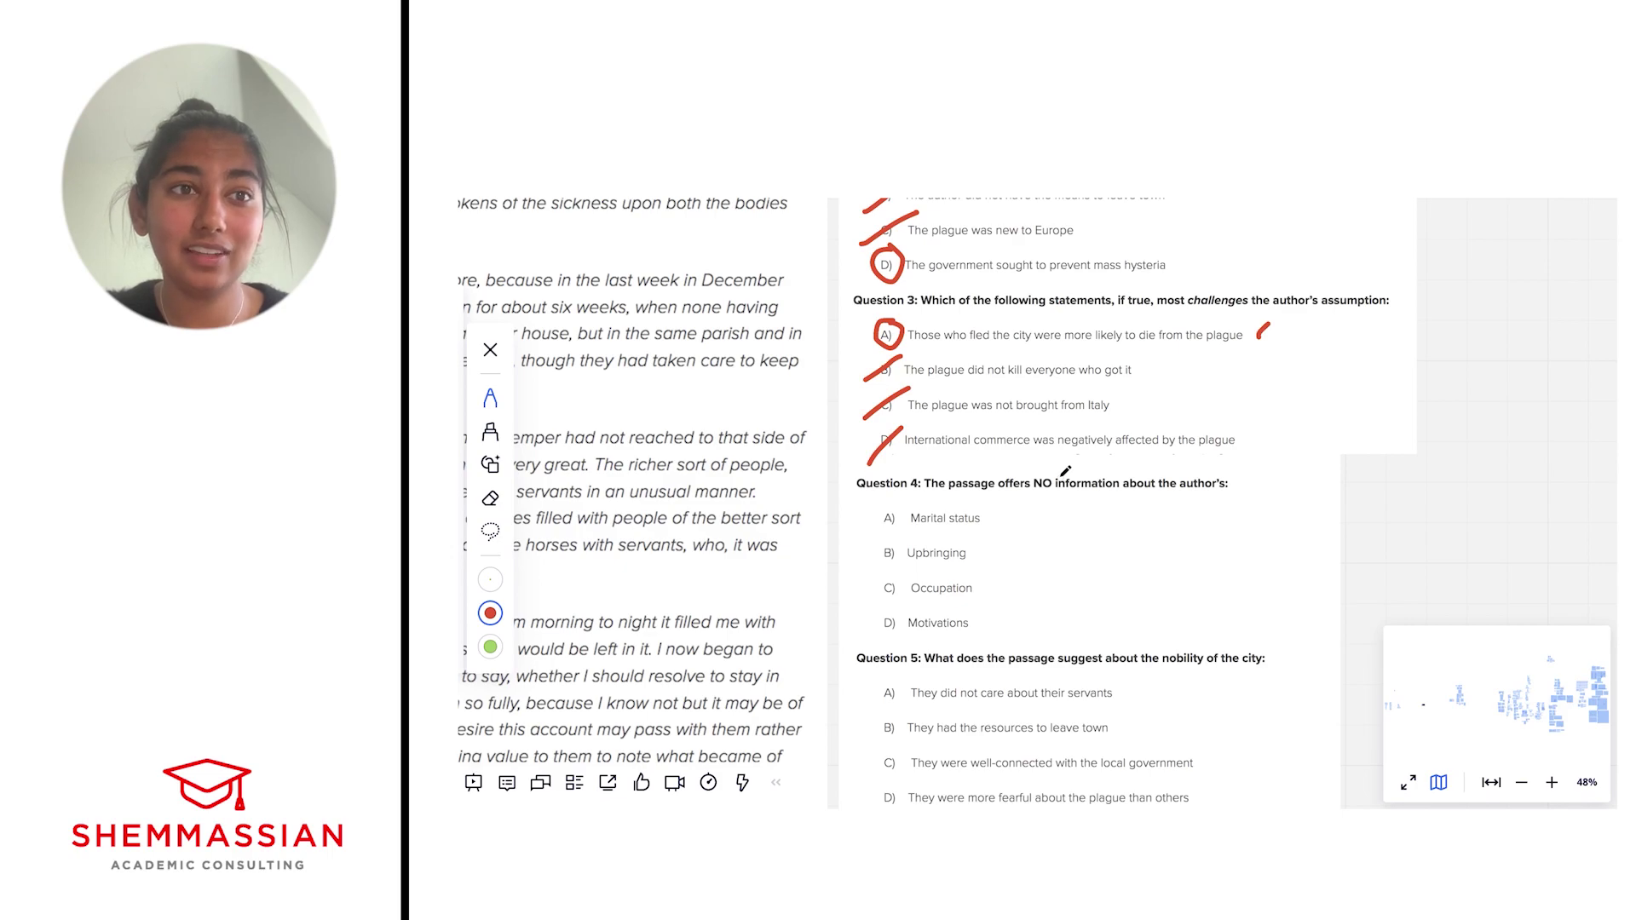
scroll(1065, 471, "down", 3)
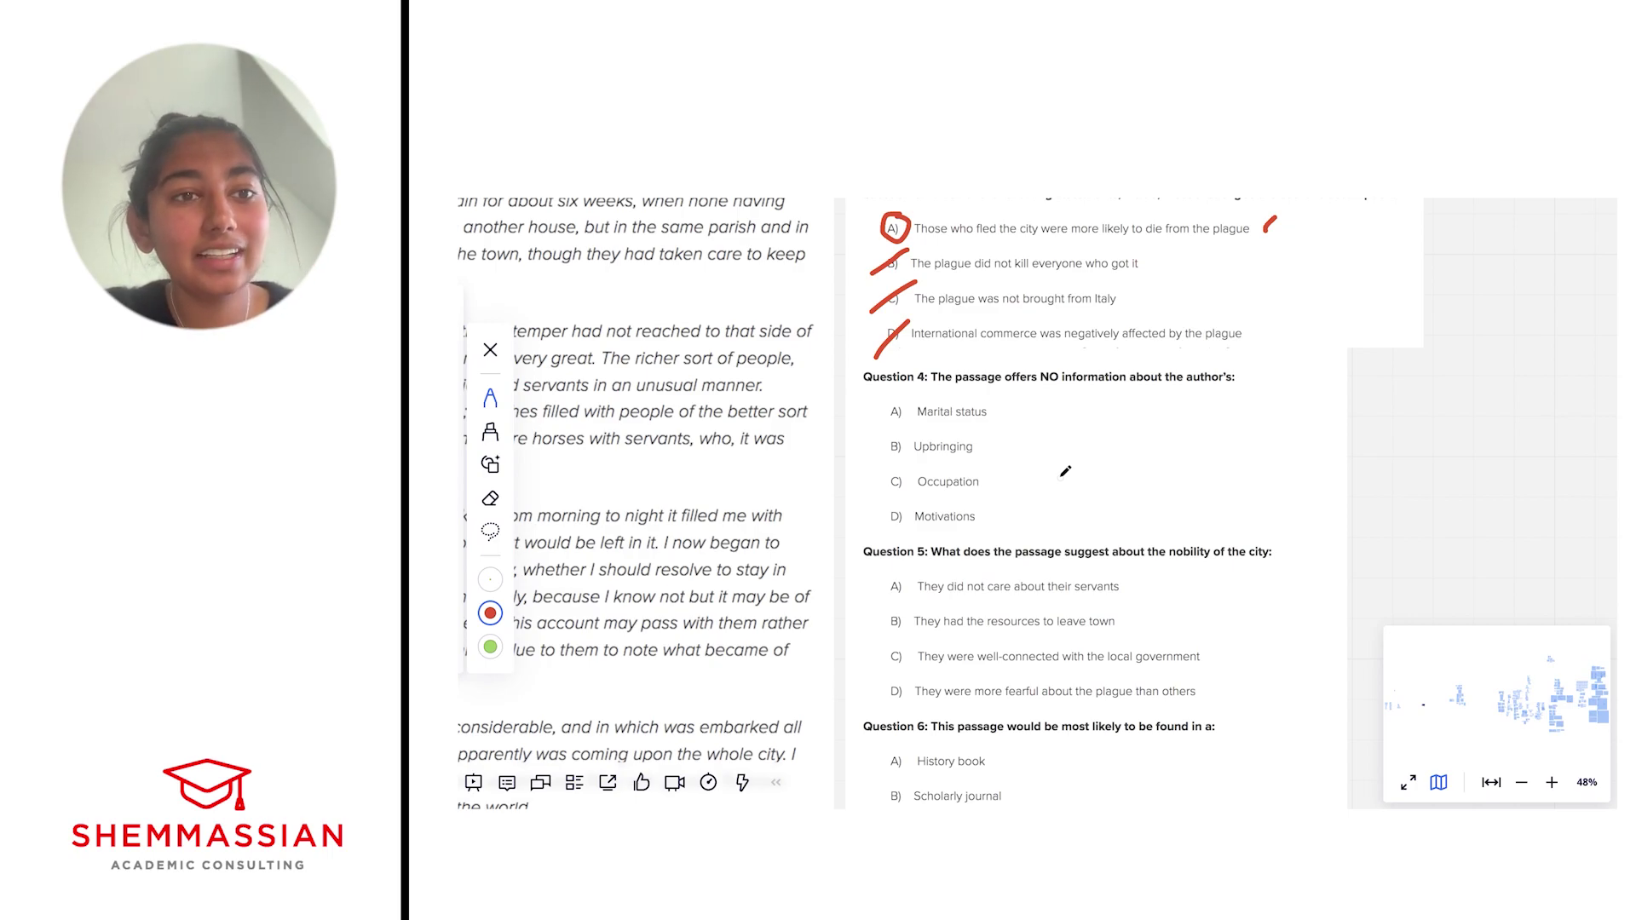
scroll(1063, 471, "down", 1)
scroll(1066, 471, "down", 1)
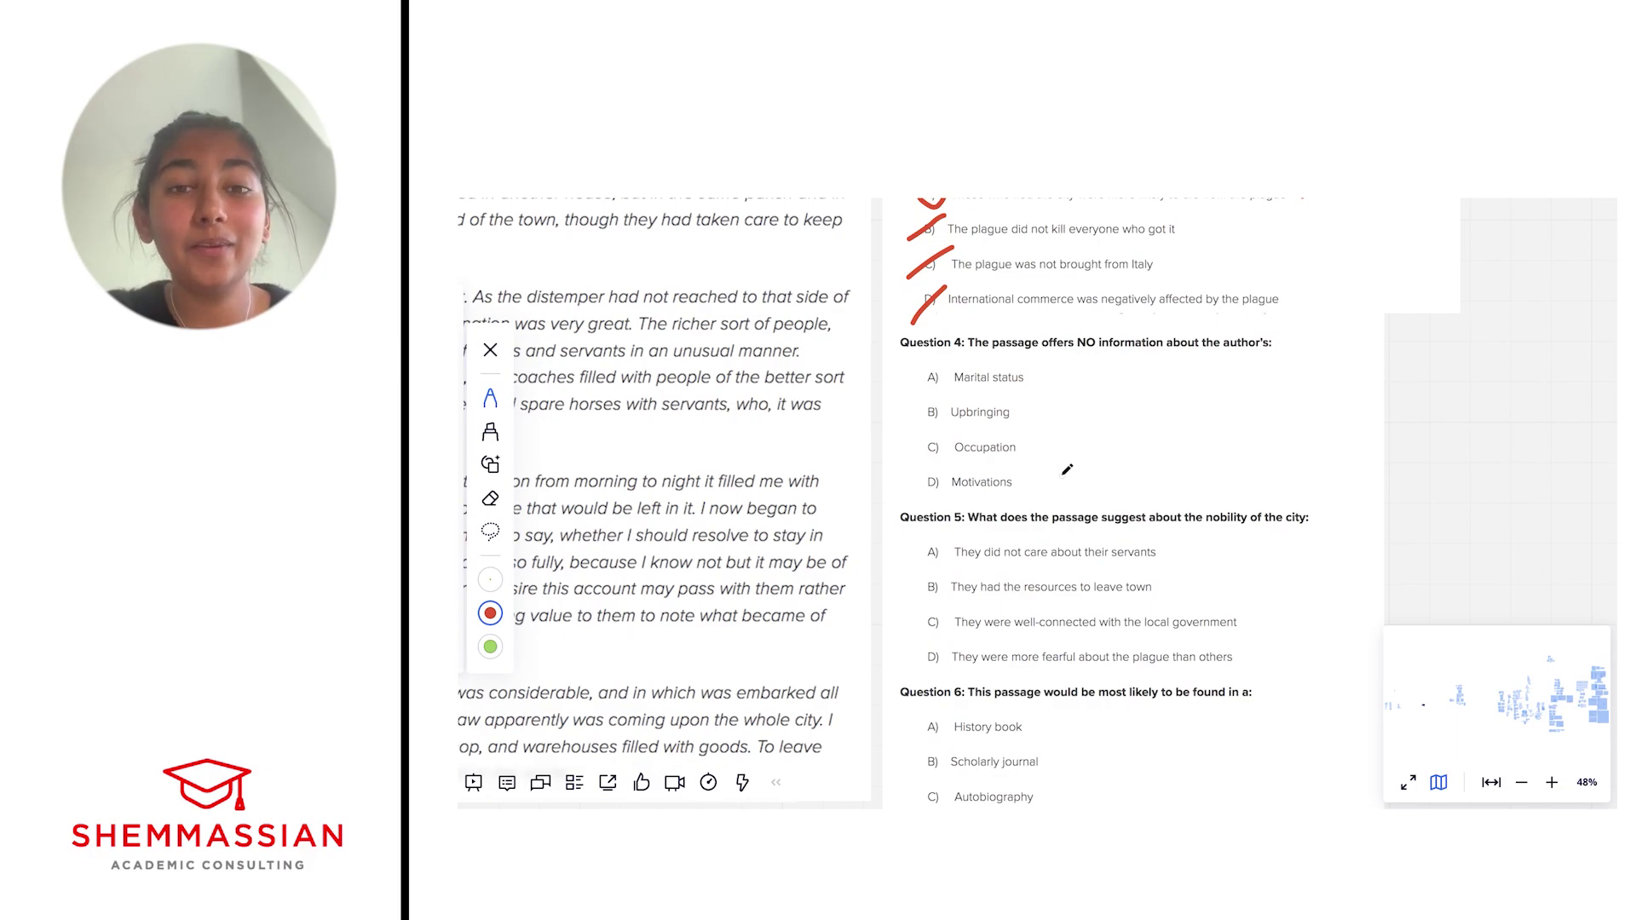
- Strike Motivations and Occupation in Question 4 and underline 'on my business and shop'
left_click_drag(910, 497, 952, 468)
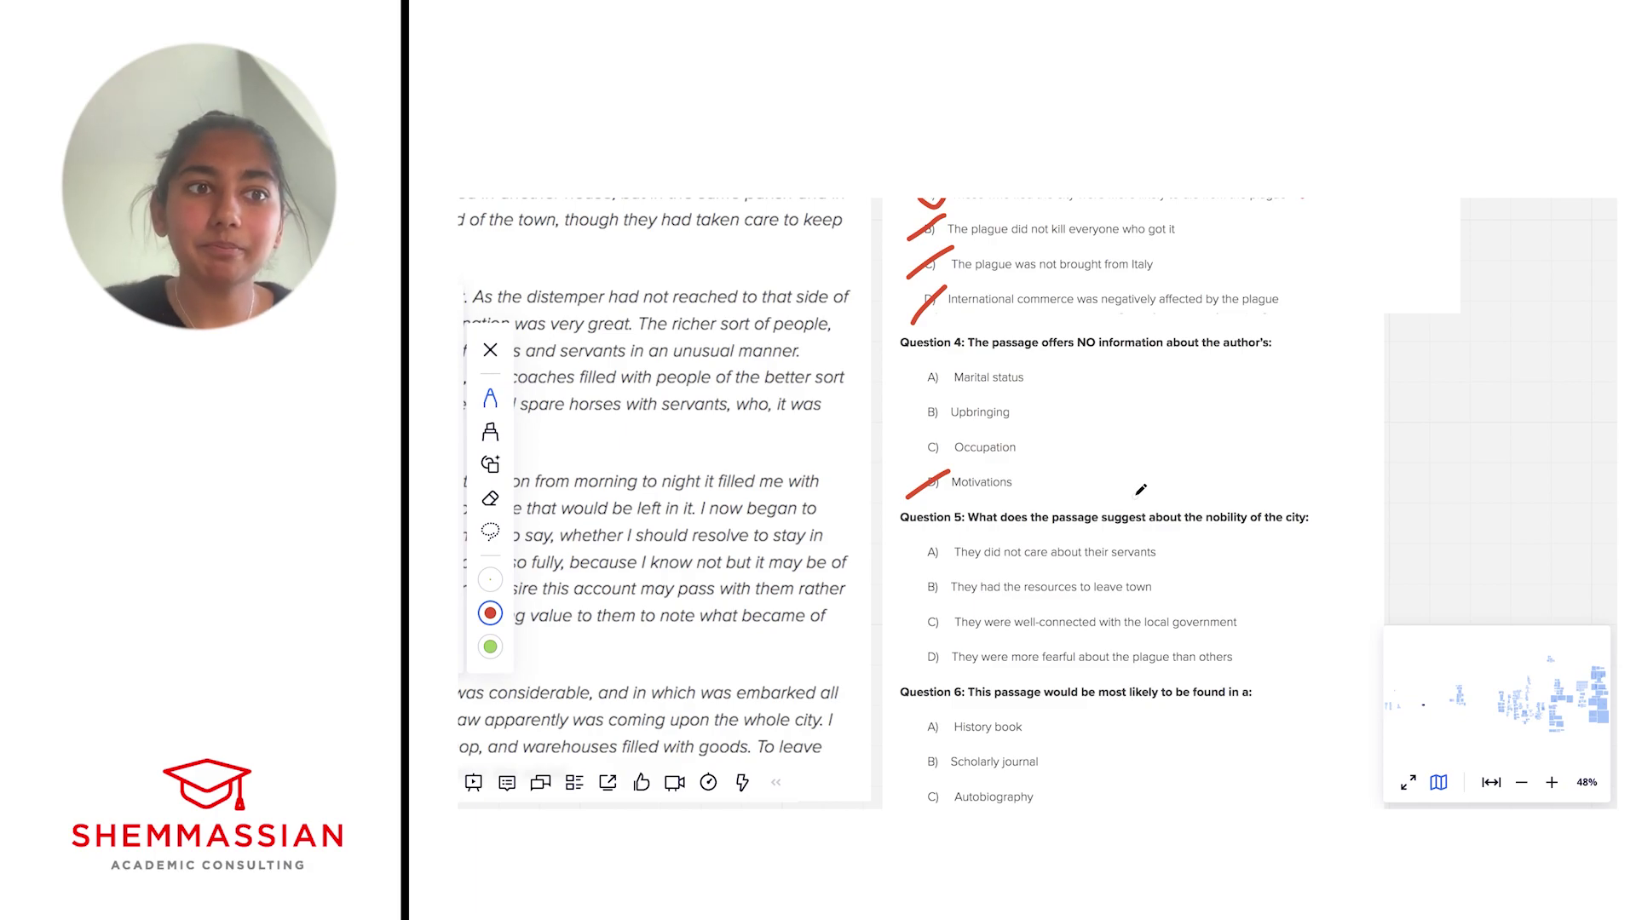
scroll(1141, 490, "down", 5)
scroll(1021, 573, "left", 2)
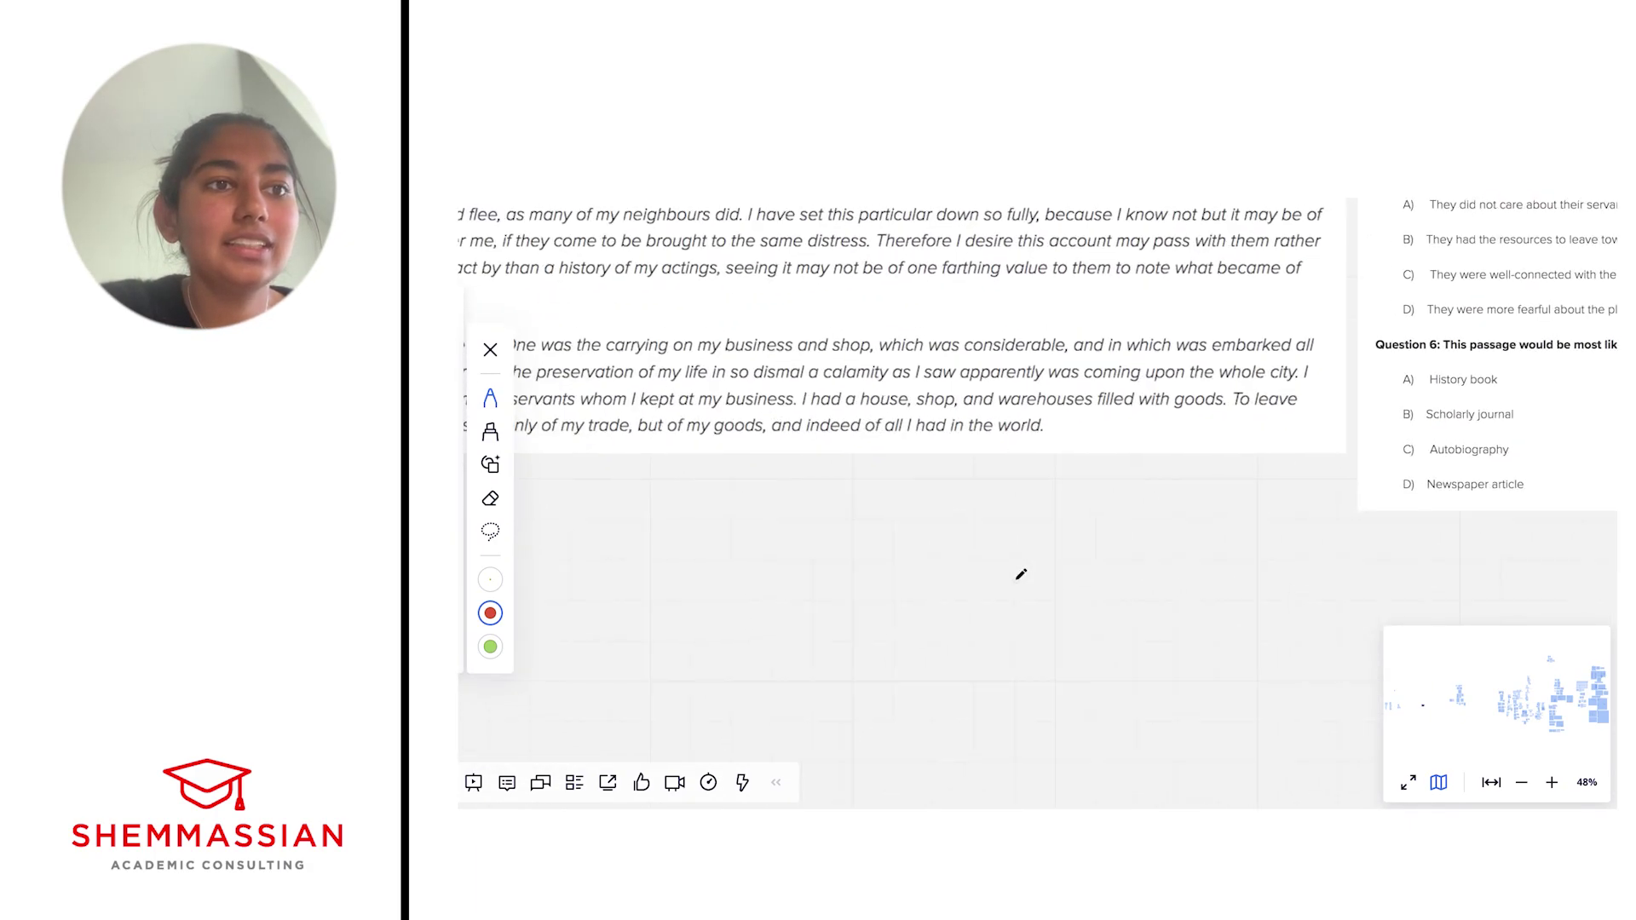
scroll(1020, 573, "left", 2)
scroll(1021, 574, "left", 2)
scroll(1021, 574, "left", 2)
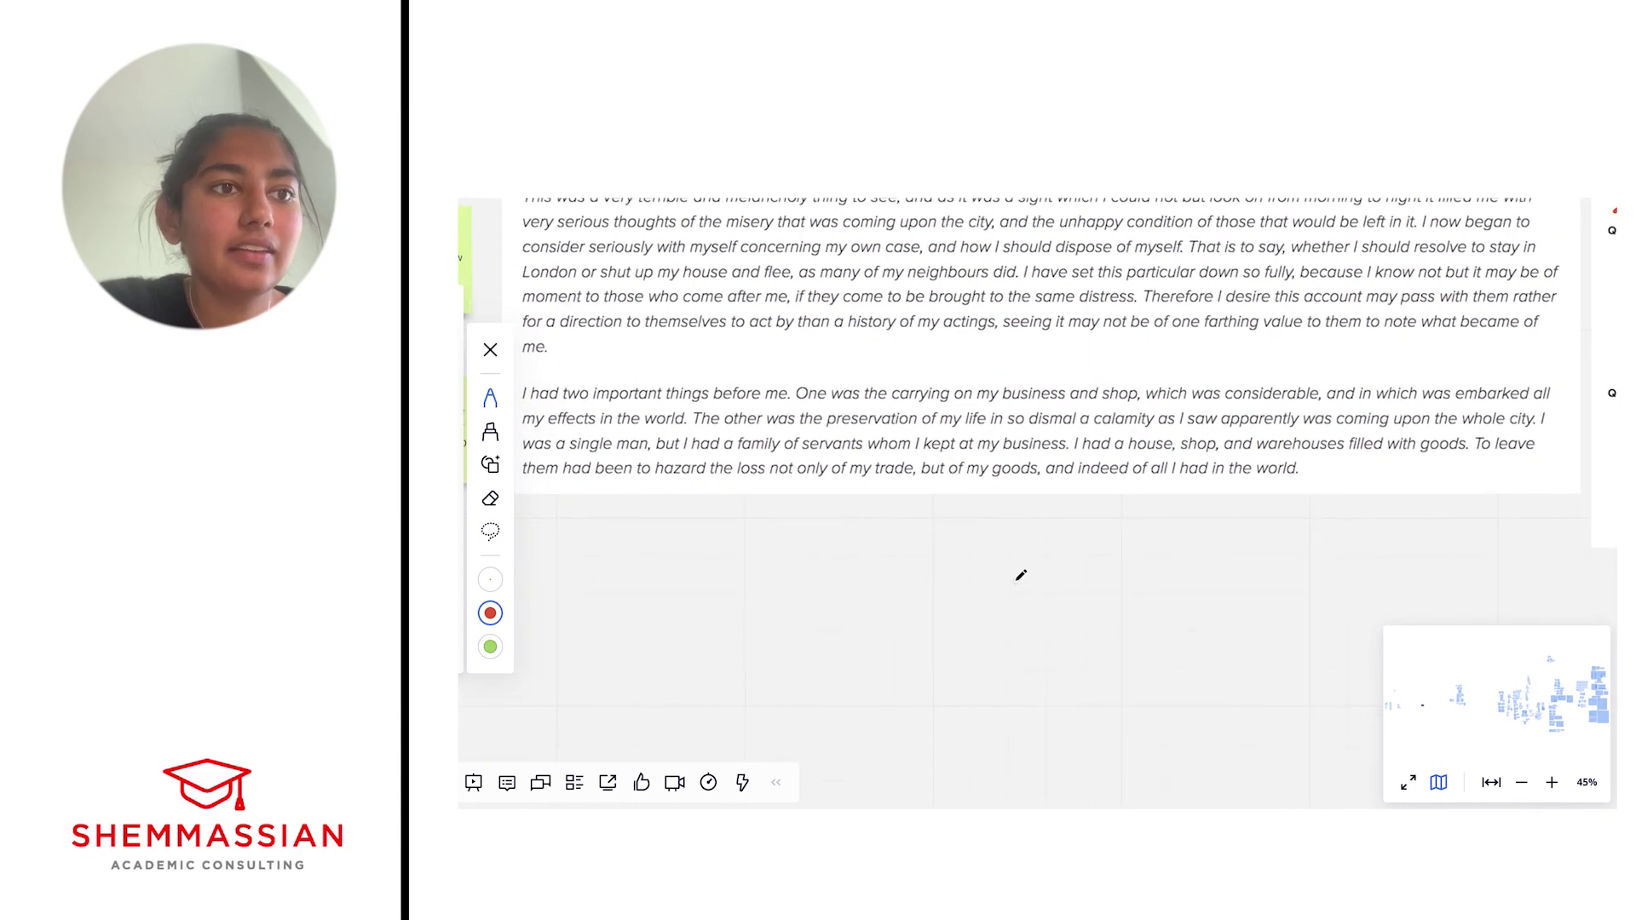
left_click_drag(953, 406, 1226, 410)
scroll(1152, 403, "right", 2)
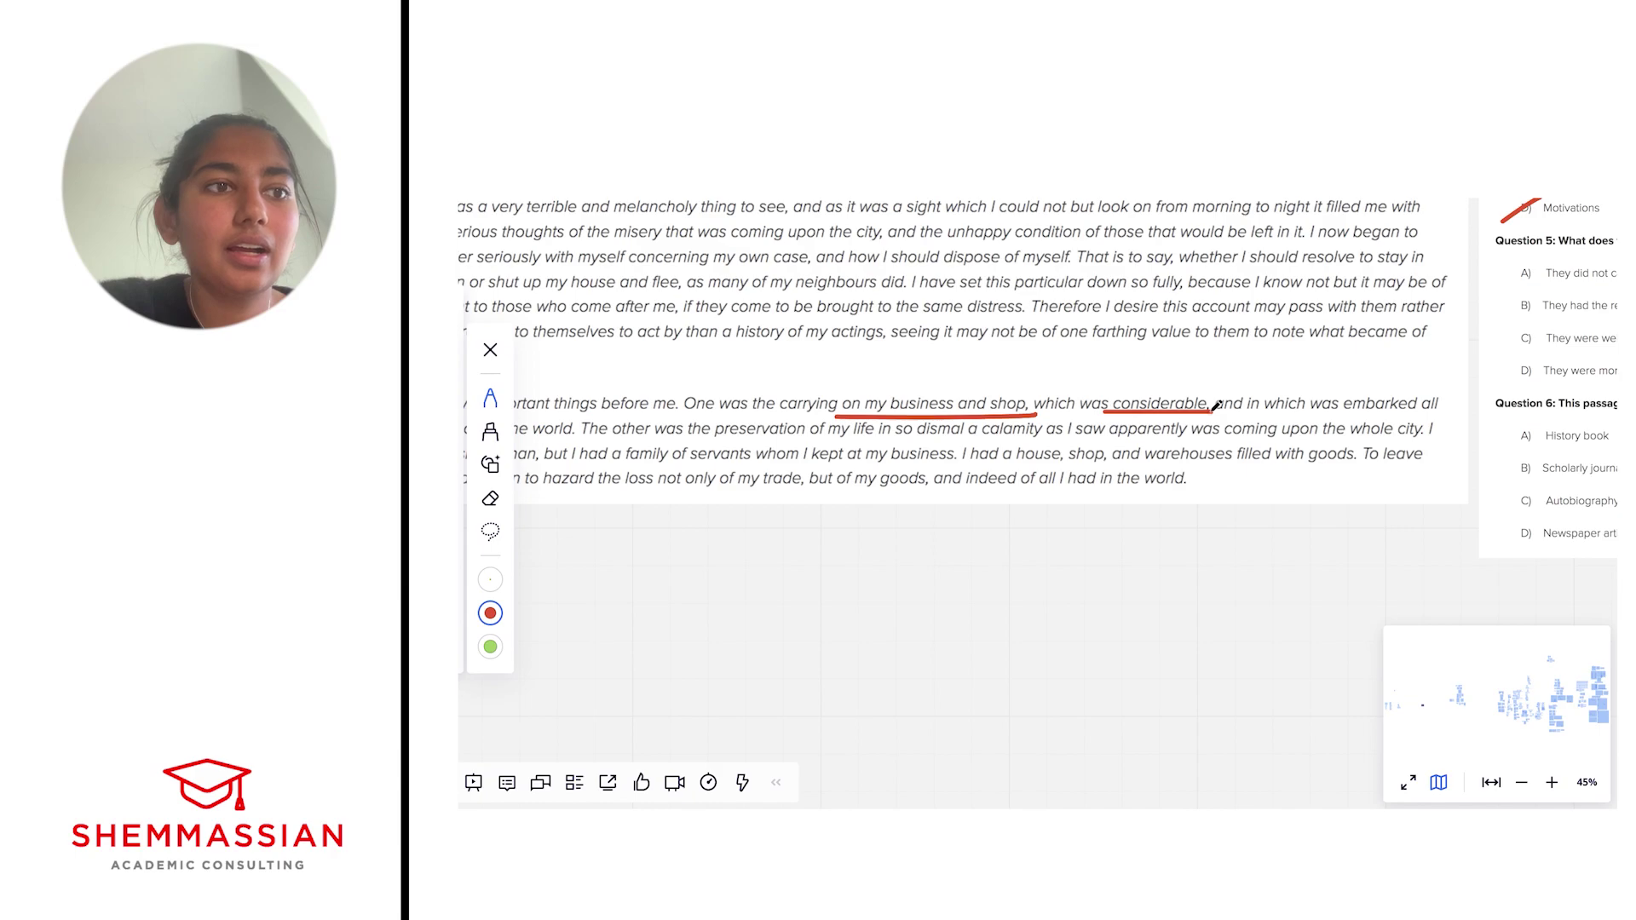
scroll(1225, 407, "down", 2)
scroll(1216, 407, "right", 3)
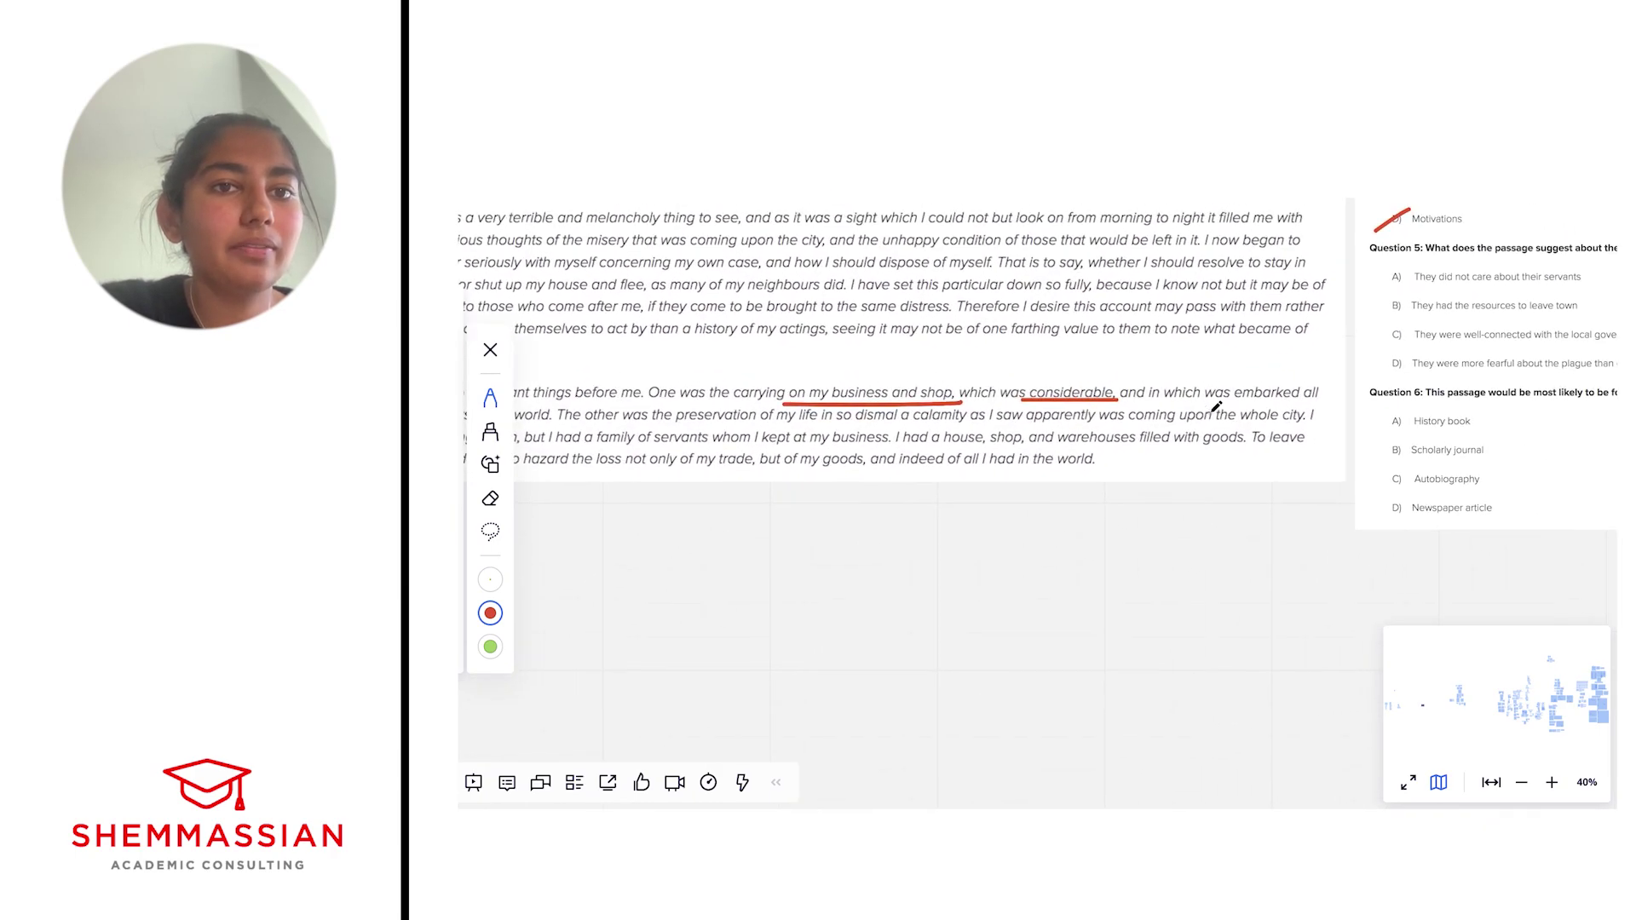
scroll(1216, 407, "right", 5)
scroll(1215, 407, "up", 3)
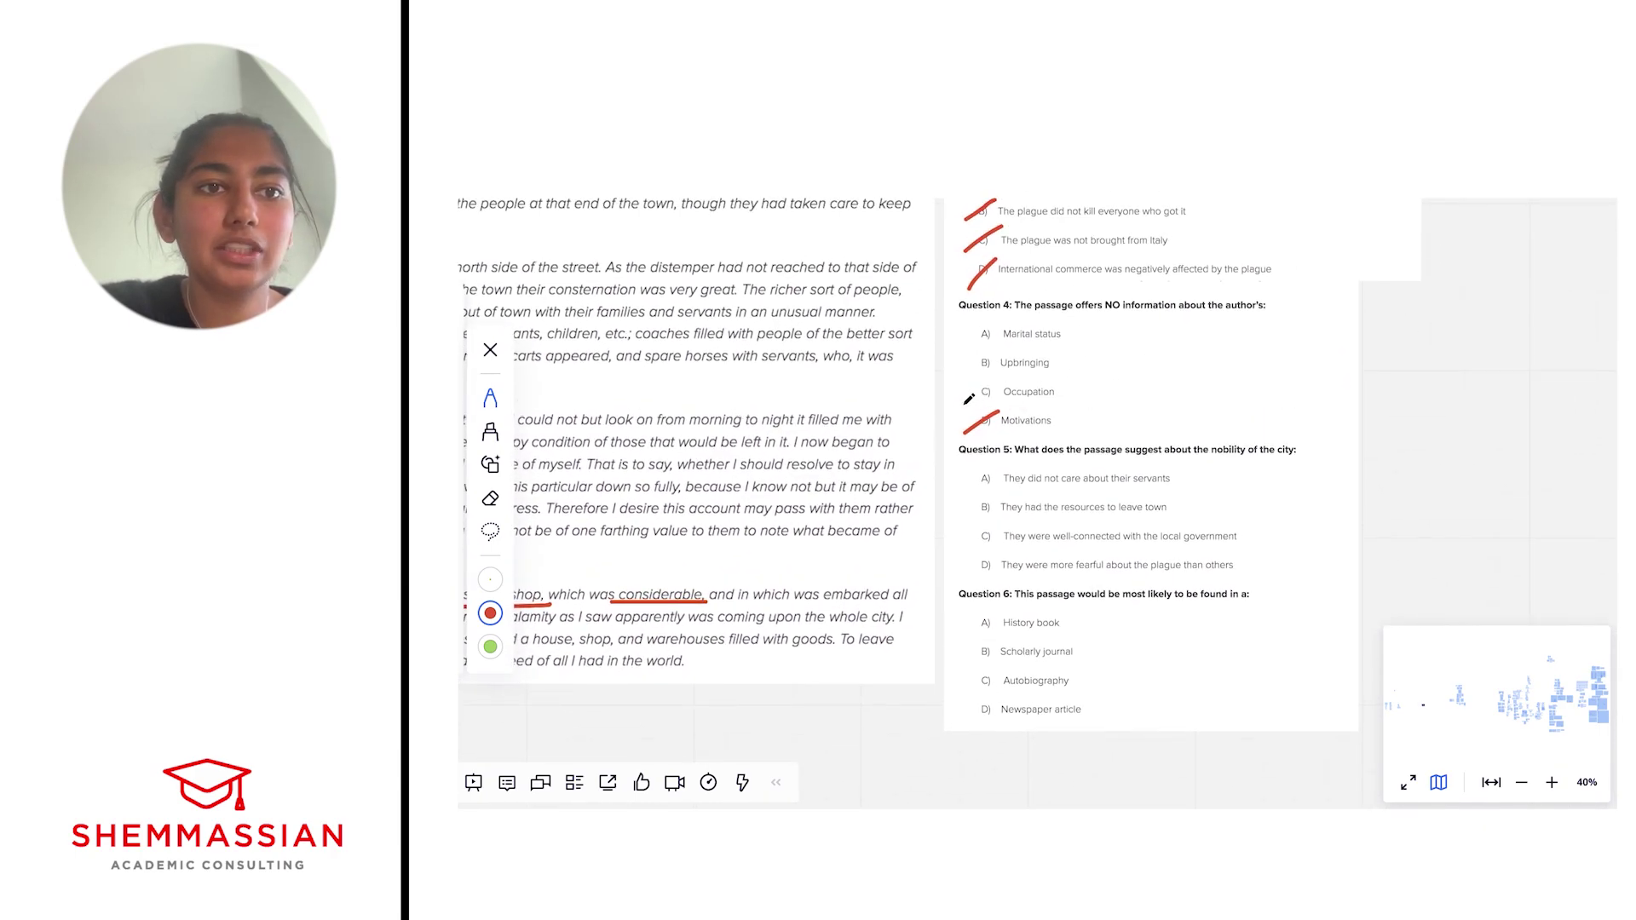
left_click_drag(962, 407, 1007, 383)
scroll(1125, 324, "left", 5)
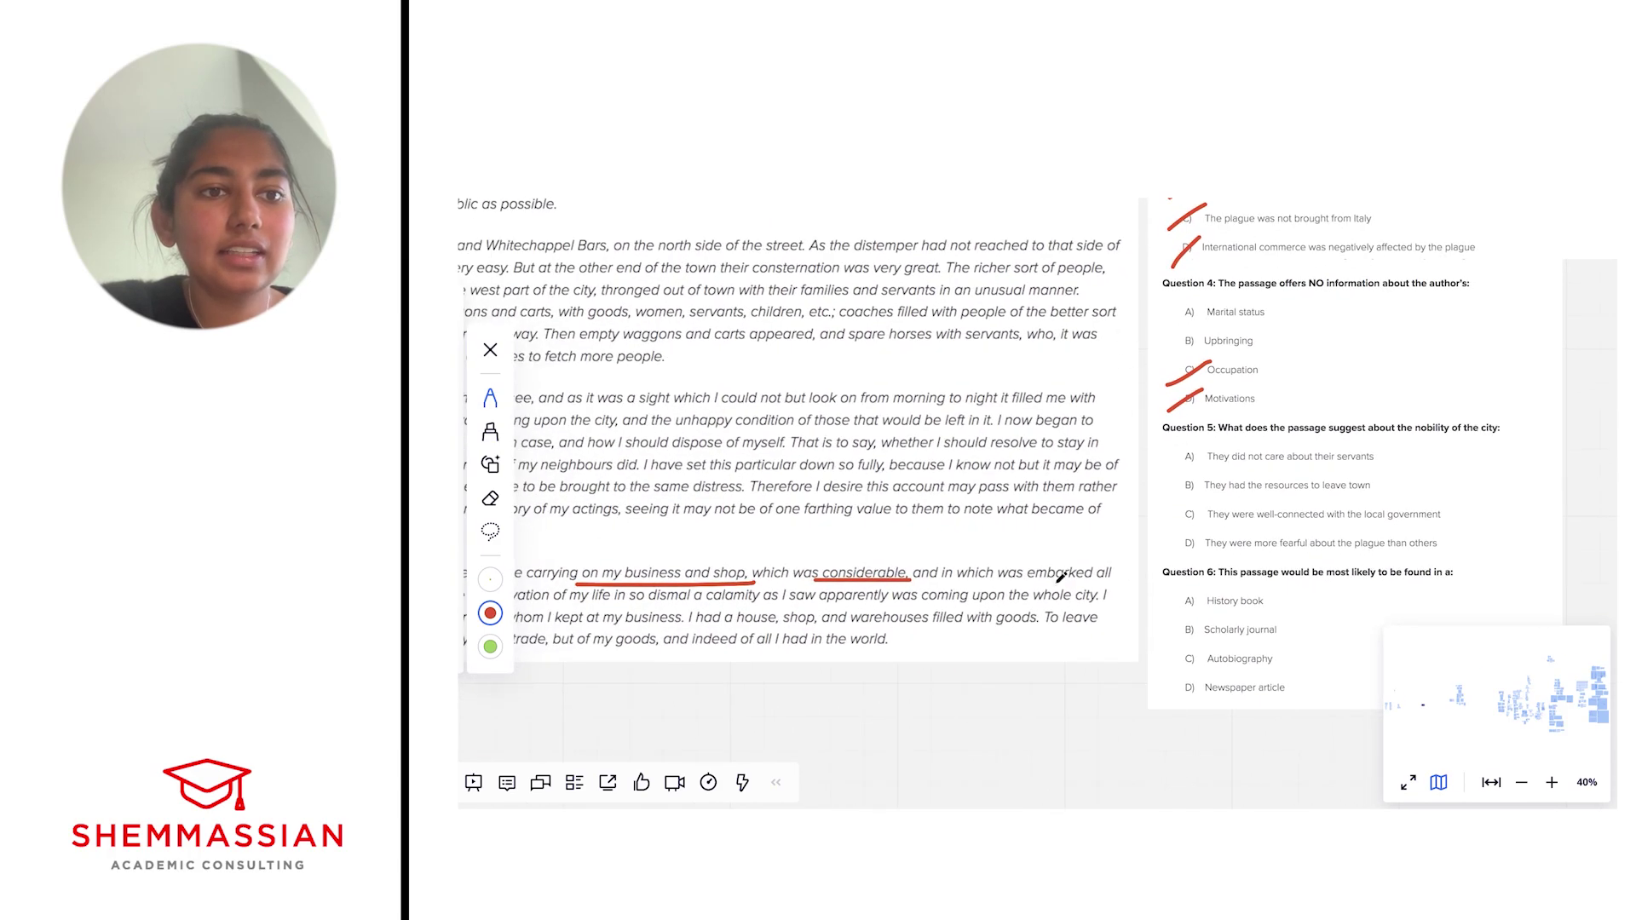
scroll(1060, 577, "down", 2)
scroll(1060, 577, "left", 3)
scroll(1060, 578, "down", 1)
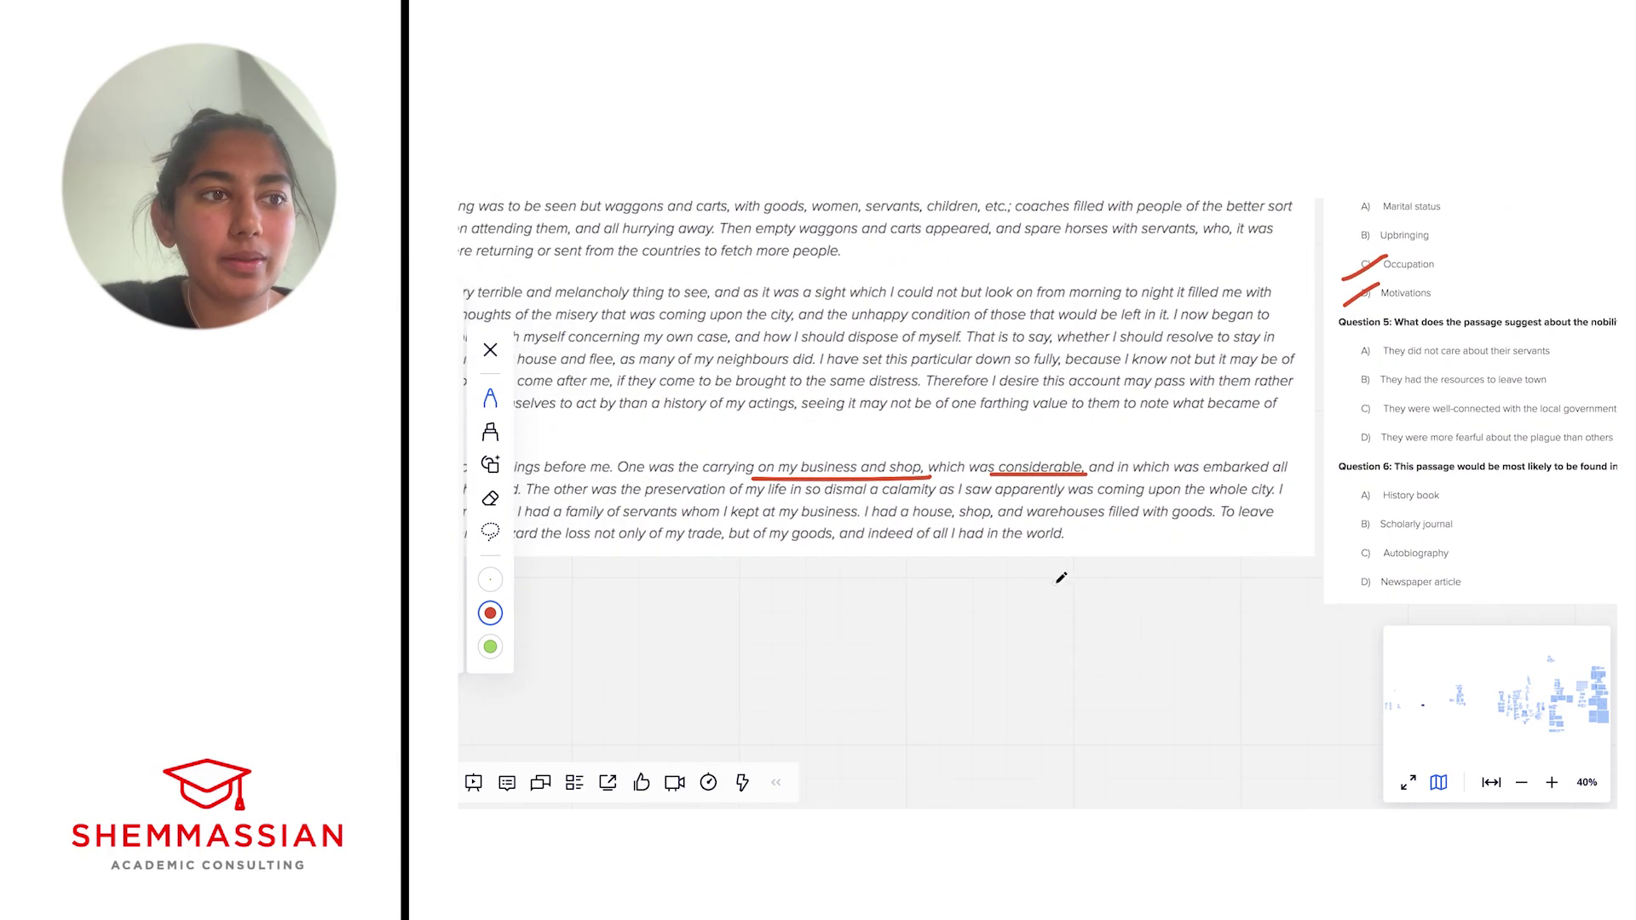
scroll(1060, 577, "left", 3)
scroll(1059, 578, "left", 3)
scroll(1060, 578, "down", 1)
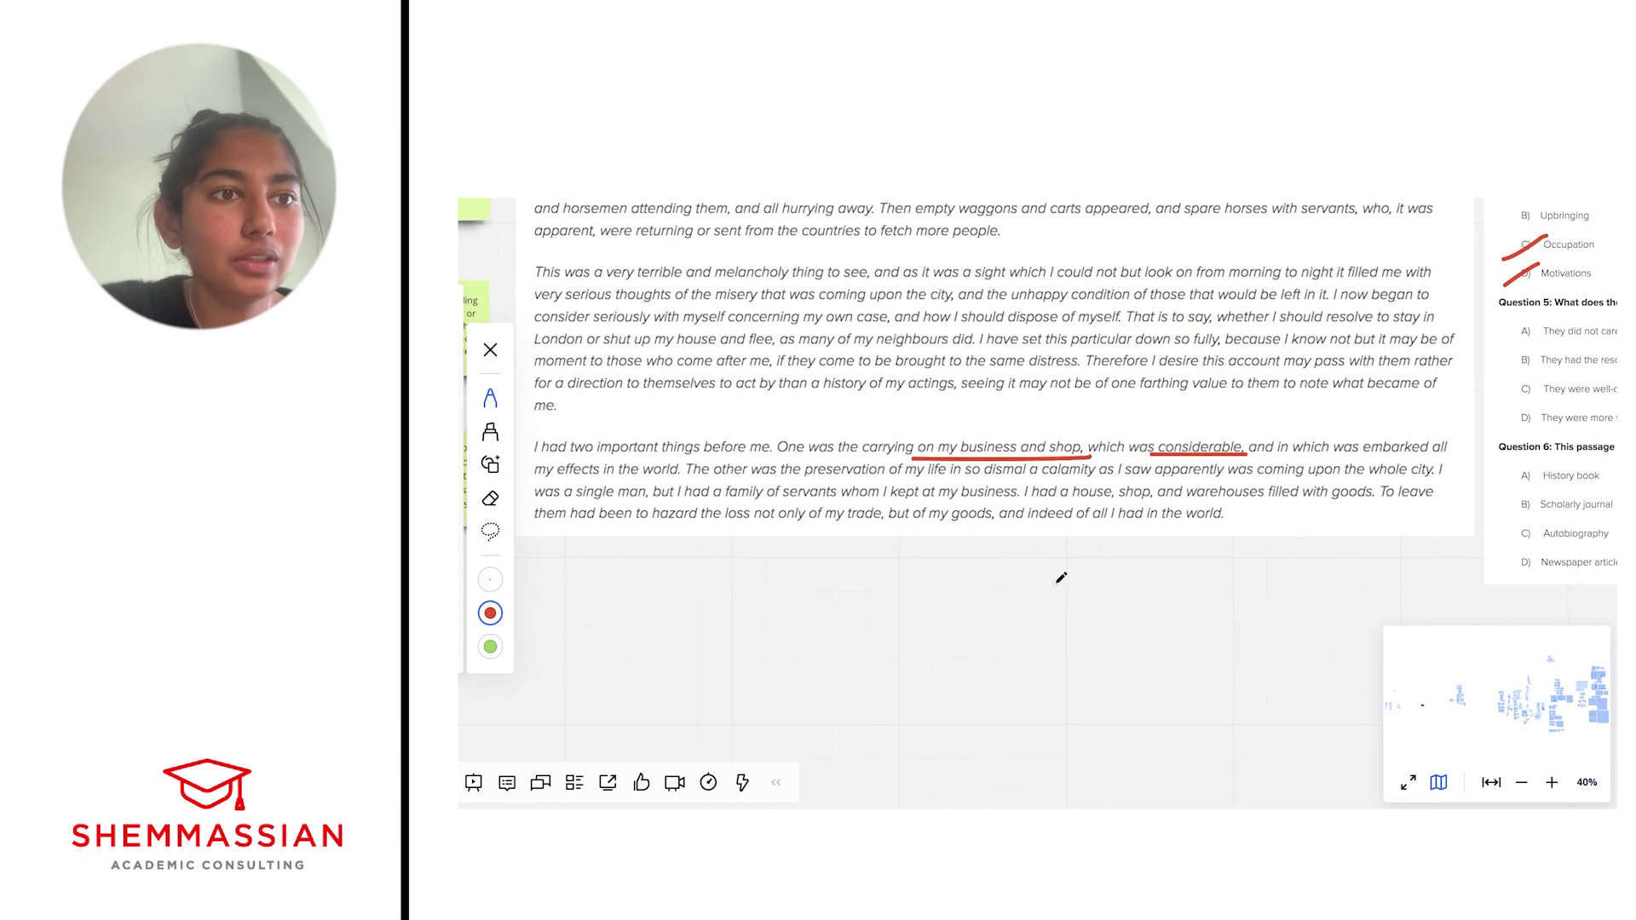
scroll(1059, 579, "right", 2)
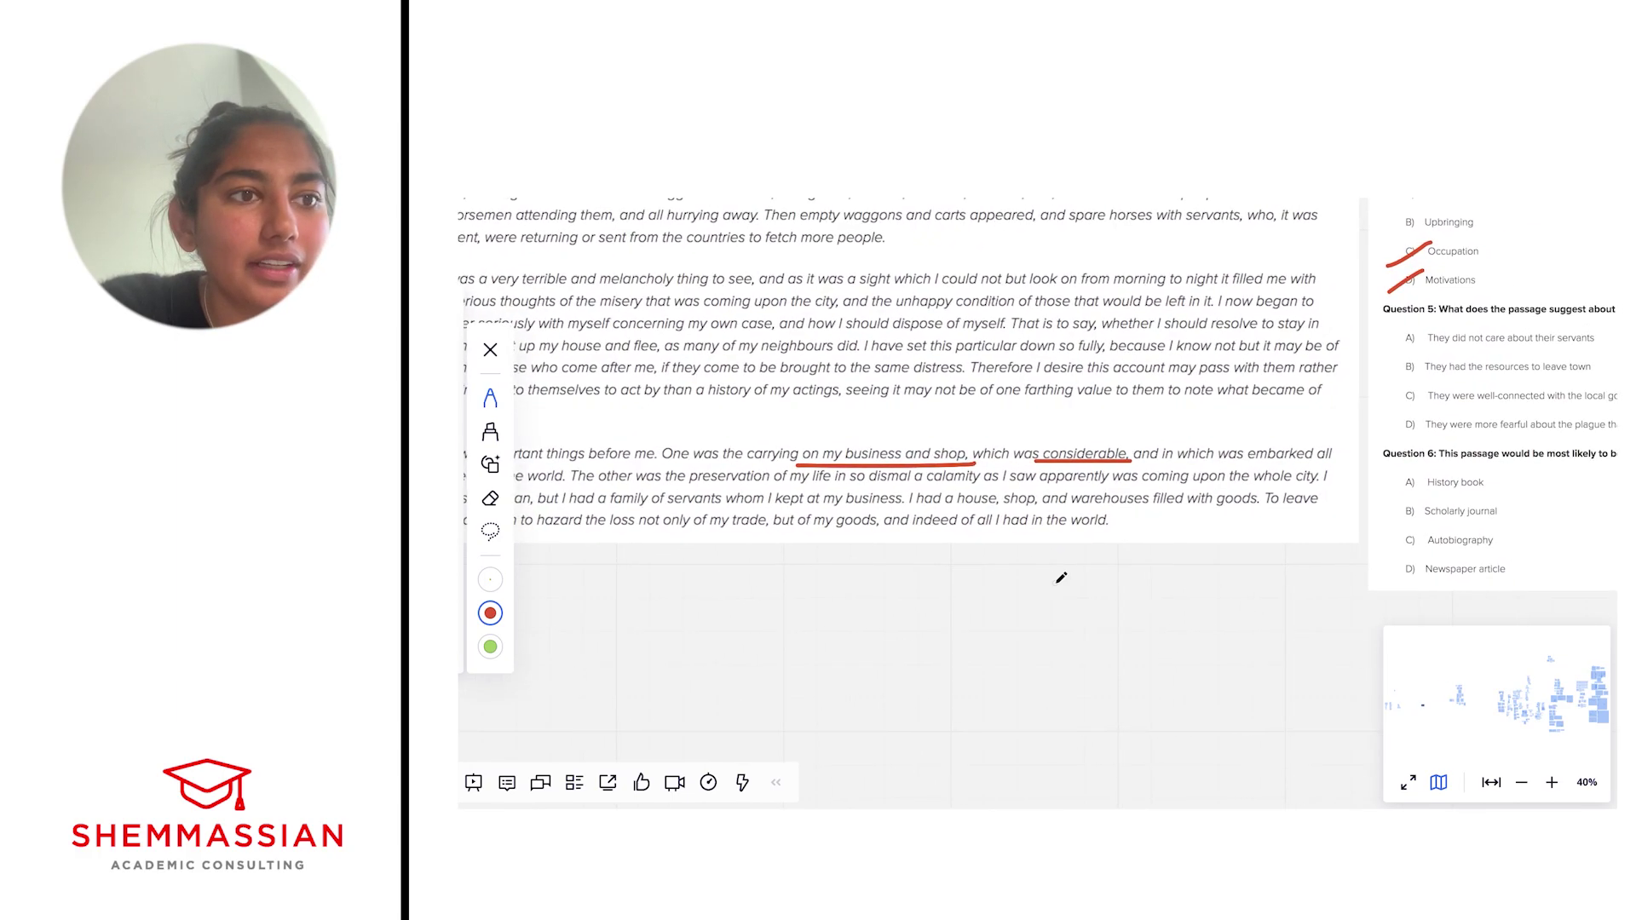
scroll(1060, 577, "left", 2)
scroll(1060, 578, "down", 1)
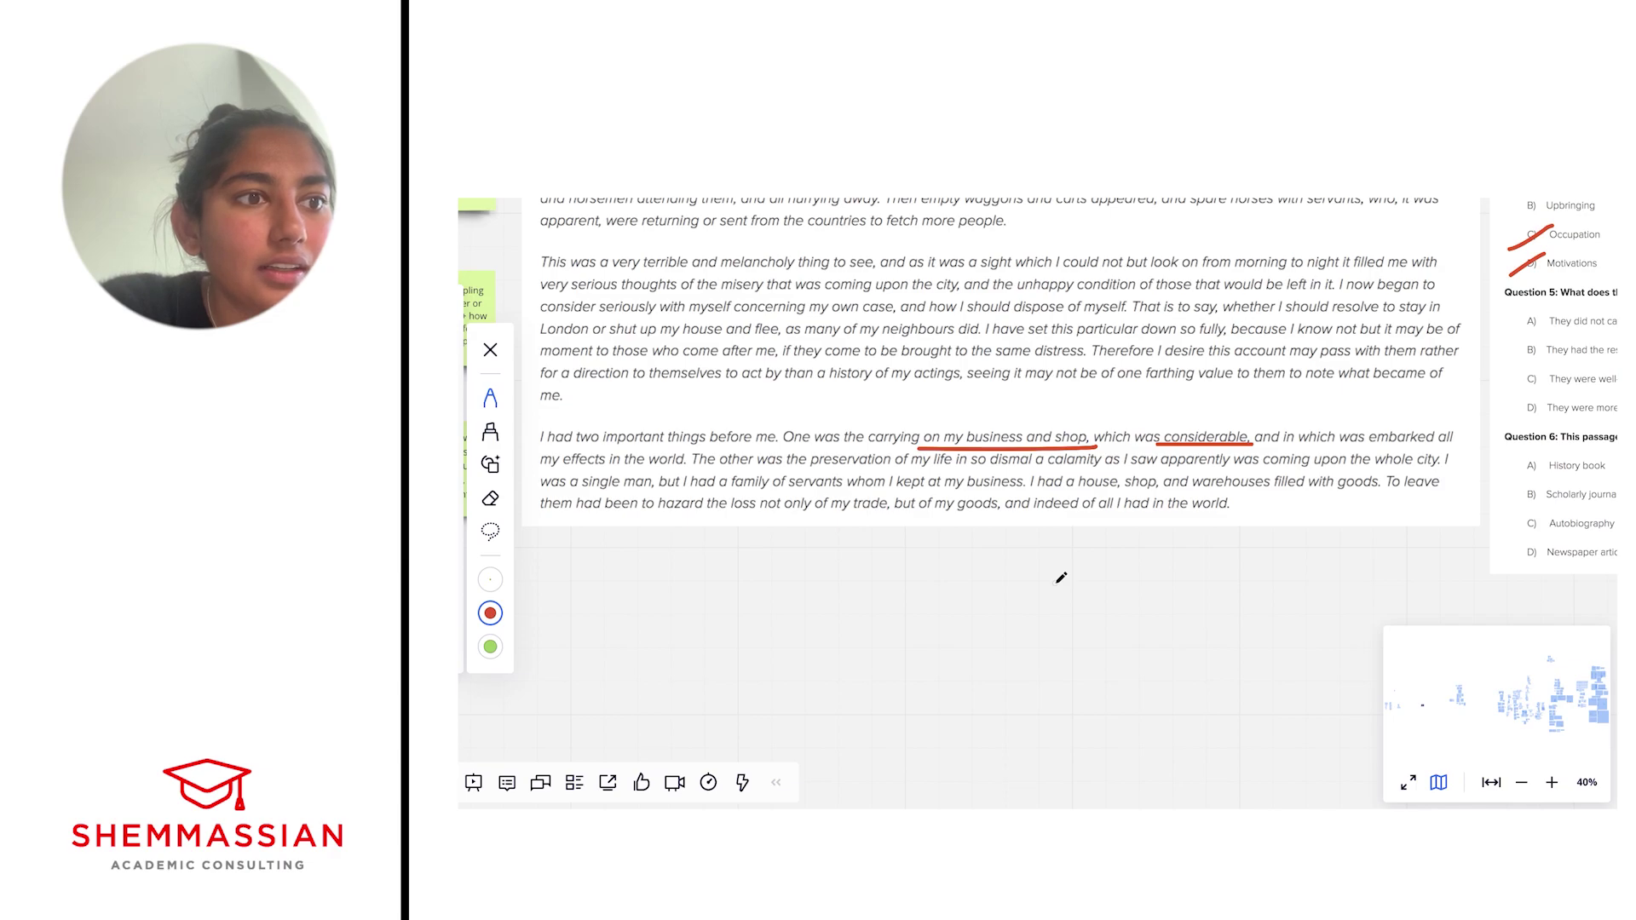
scroll(1059, 577, "right", 1)
scroll(1060, 578, "right", 1)
scroll(1059, 578, "right", 1)
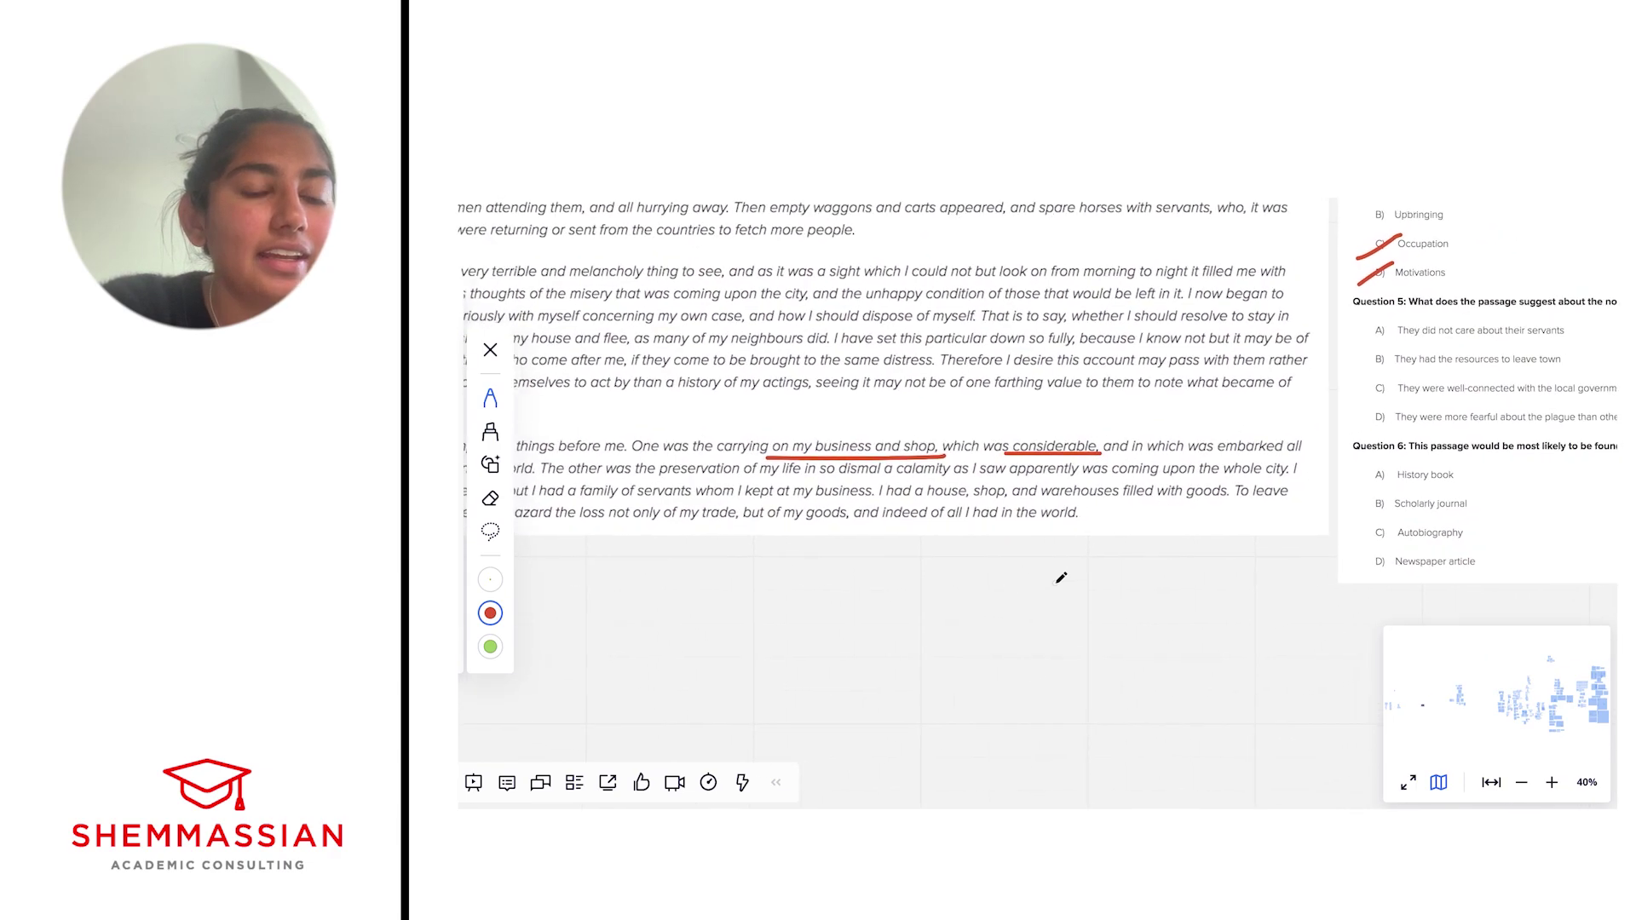
scroll(894, 569, "left", 3)
- Underline 'a single man' and 'a family of servants', then strike Marital status
left_click_drag(603, 502, 684, 501)
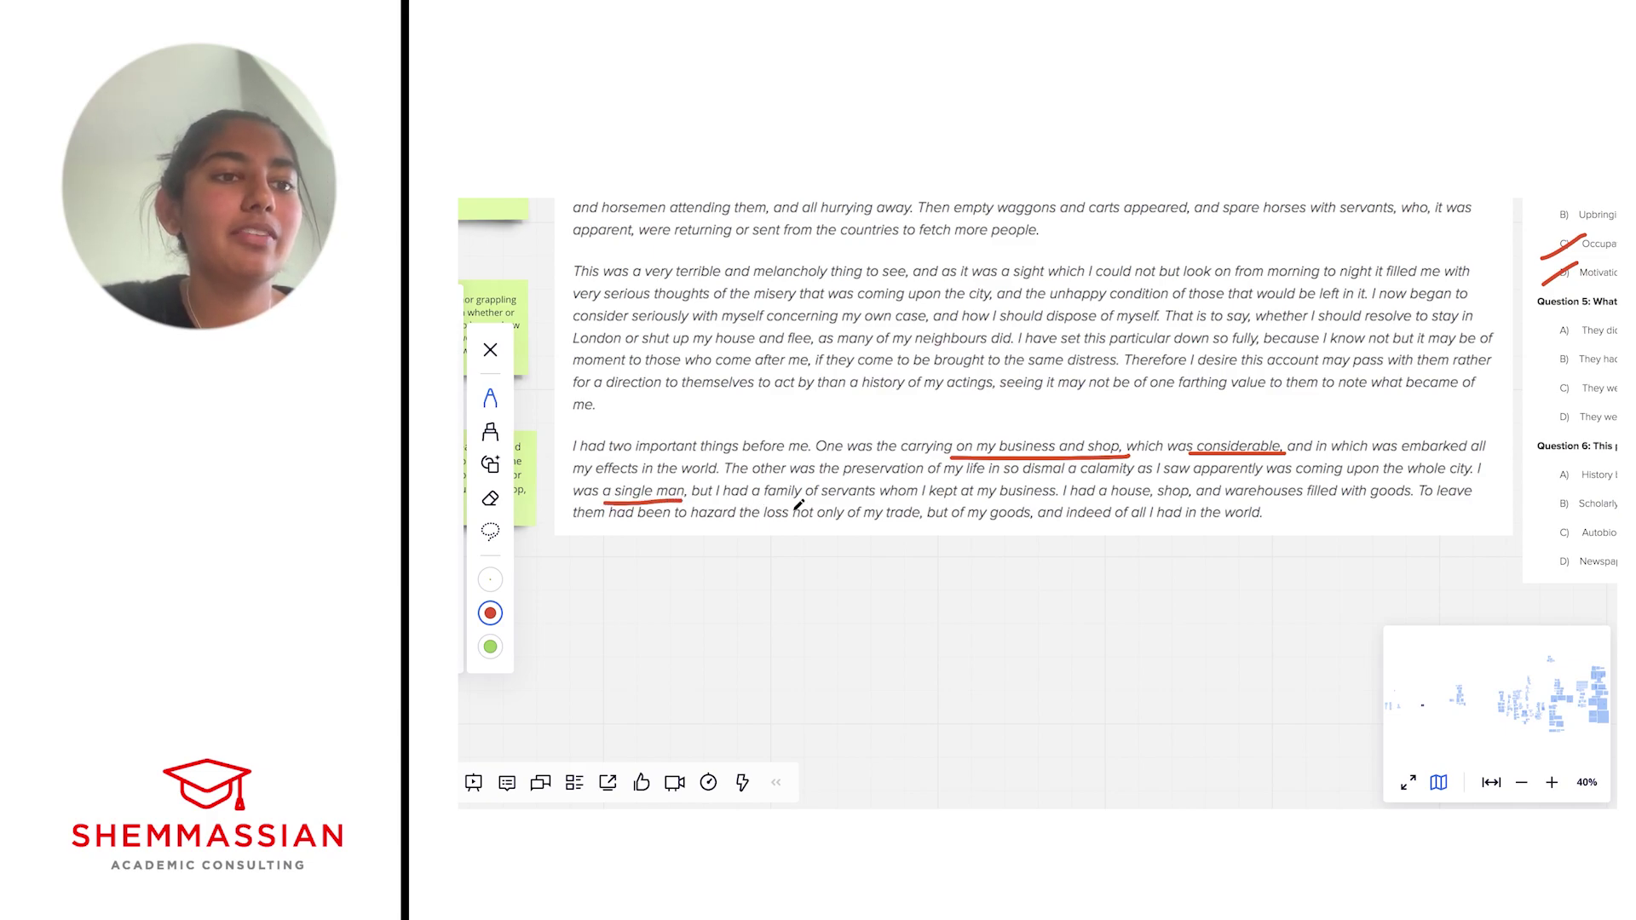
left_click_drag(749, 499, 900, 501)
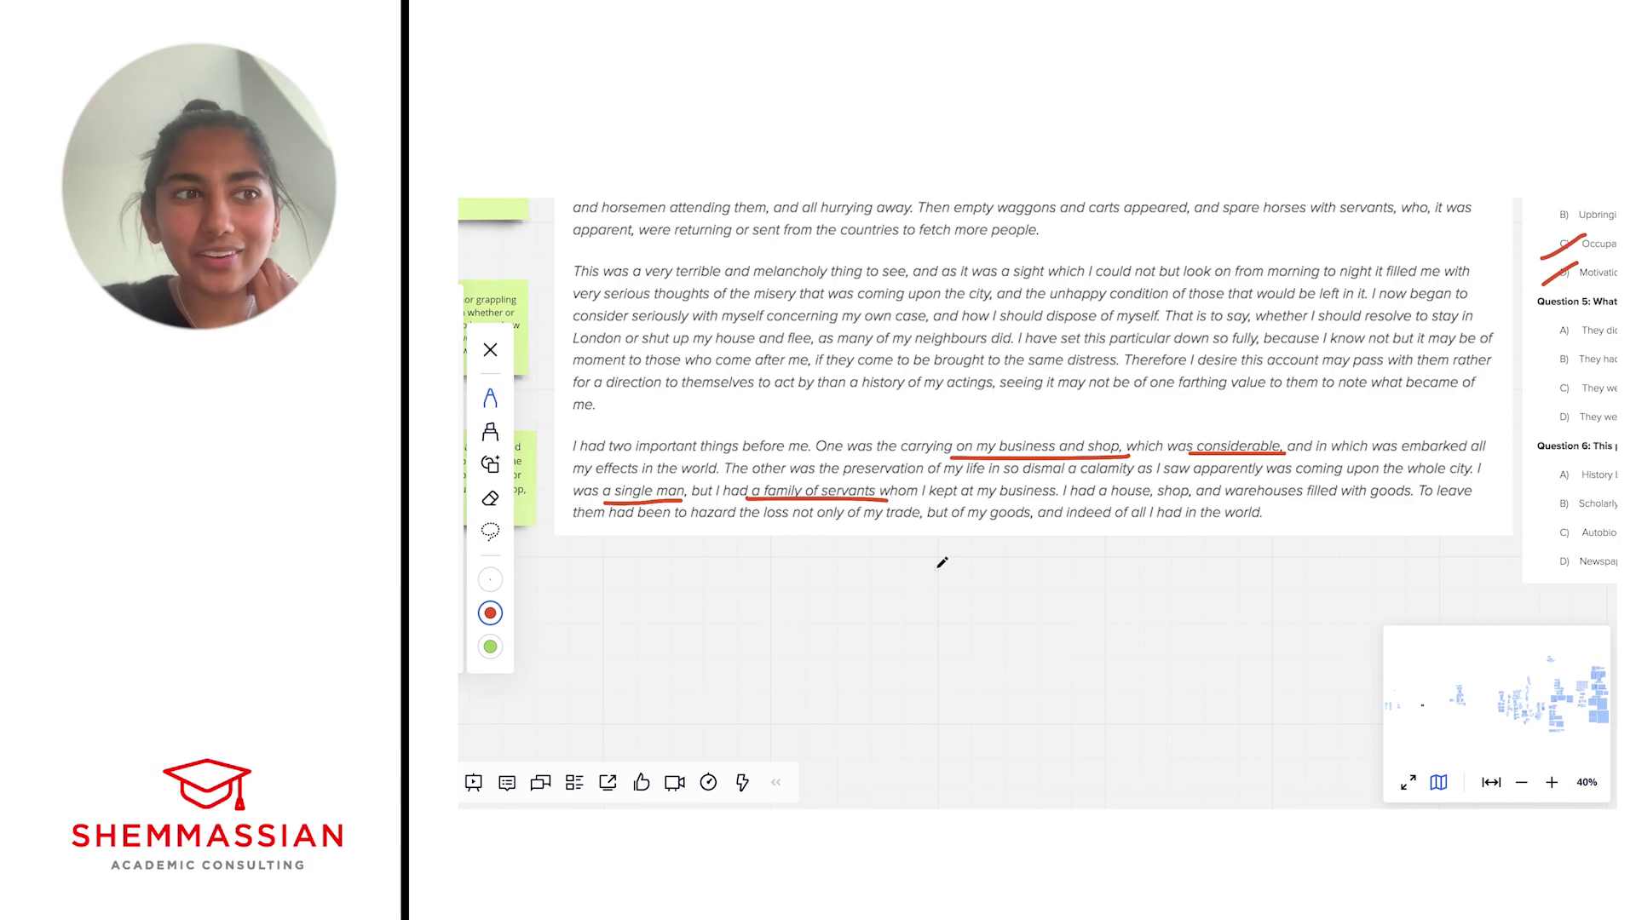
scroll(943, 563, "down", 2)
scroll(943, 563, "down", 1)
scroll(942, 564, "down", 1)
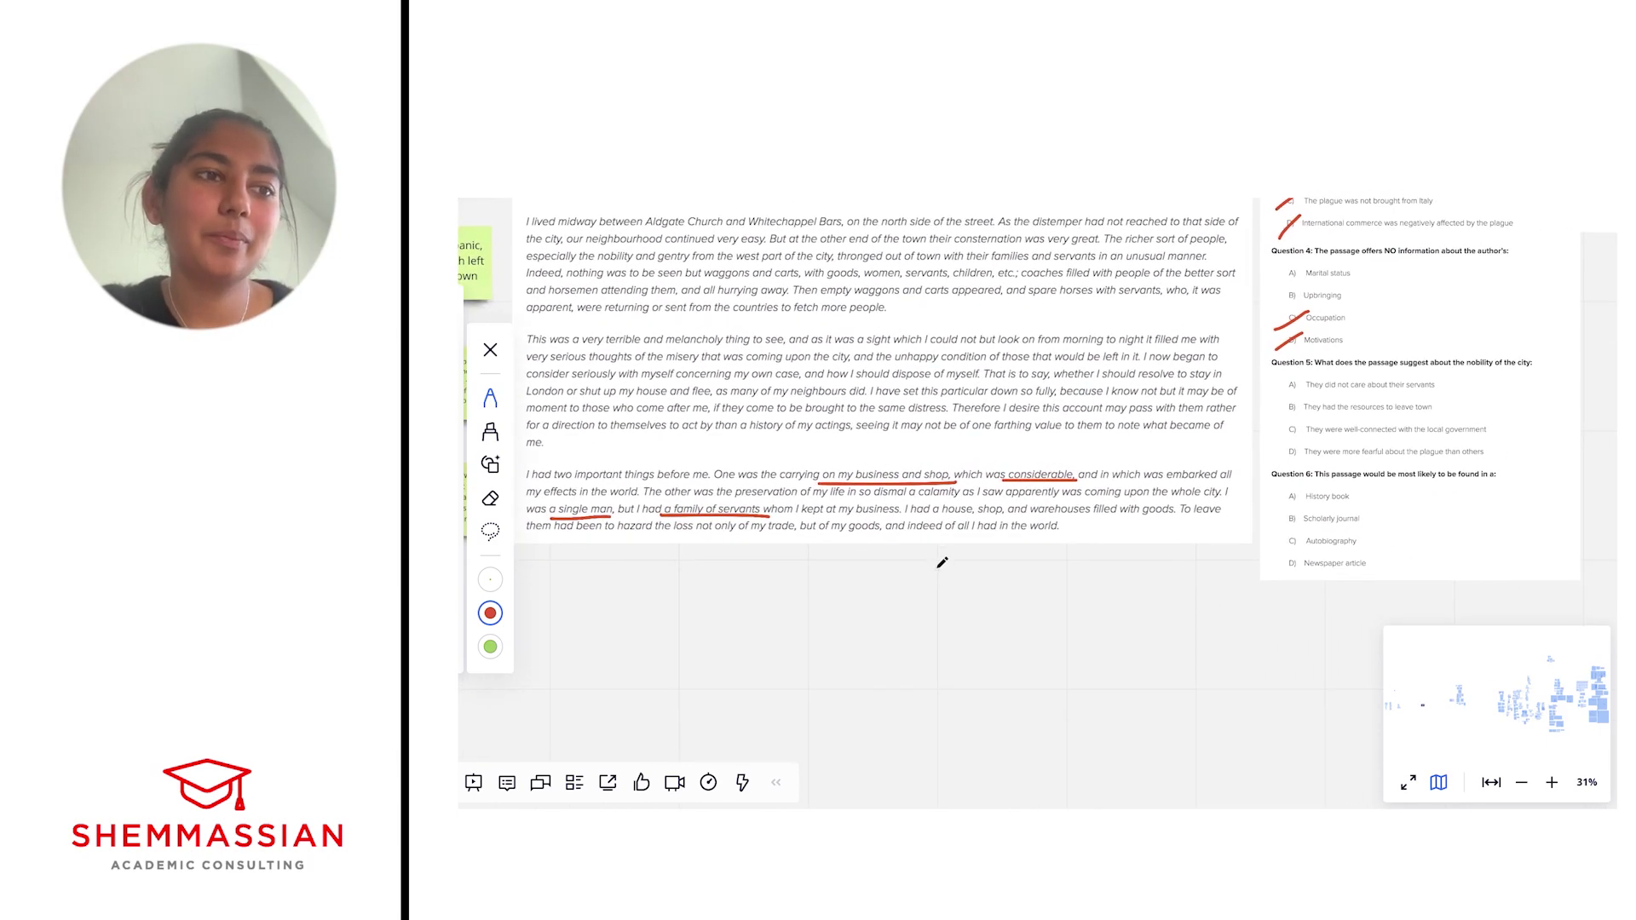
scroll(942, 562, "down", 1)
scroll(943, 563, "right", 2)
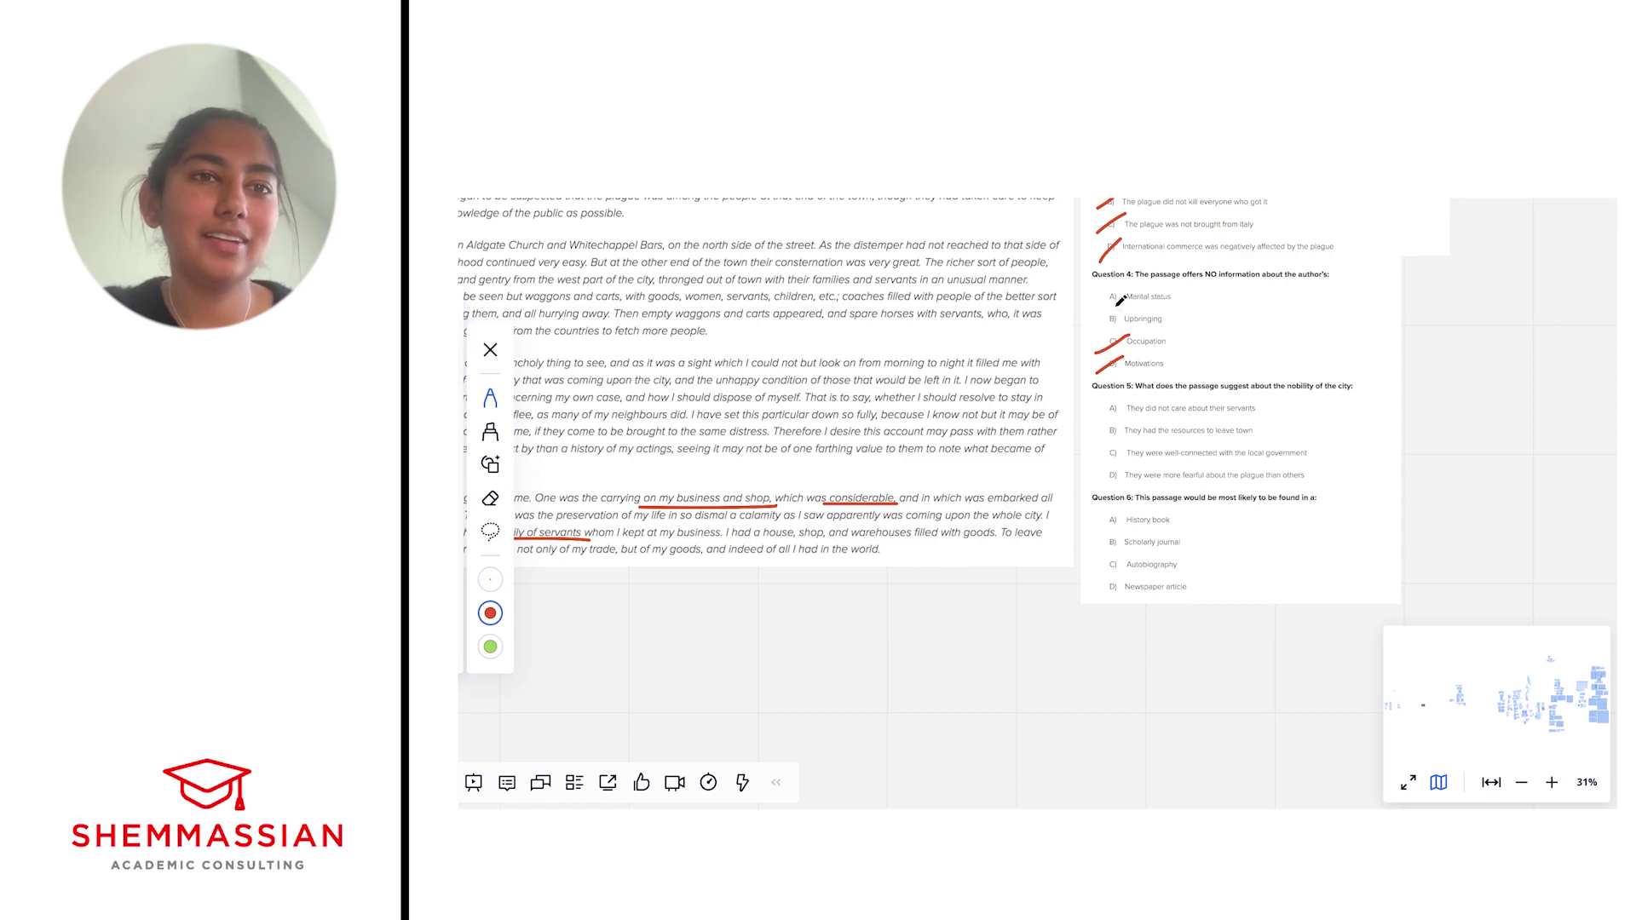
mouse_move(1099, 297)
left_mouse_down()
mouse_move(1129, 289)
mouse_move(1127, 304)
left_mouse_up()
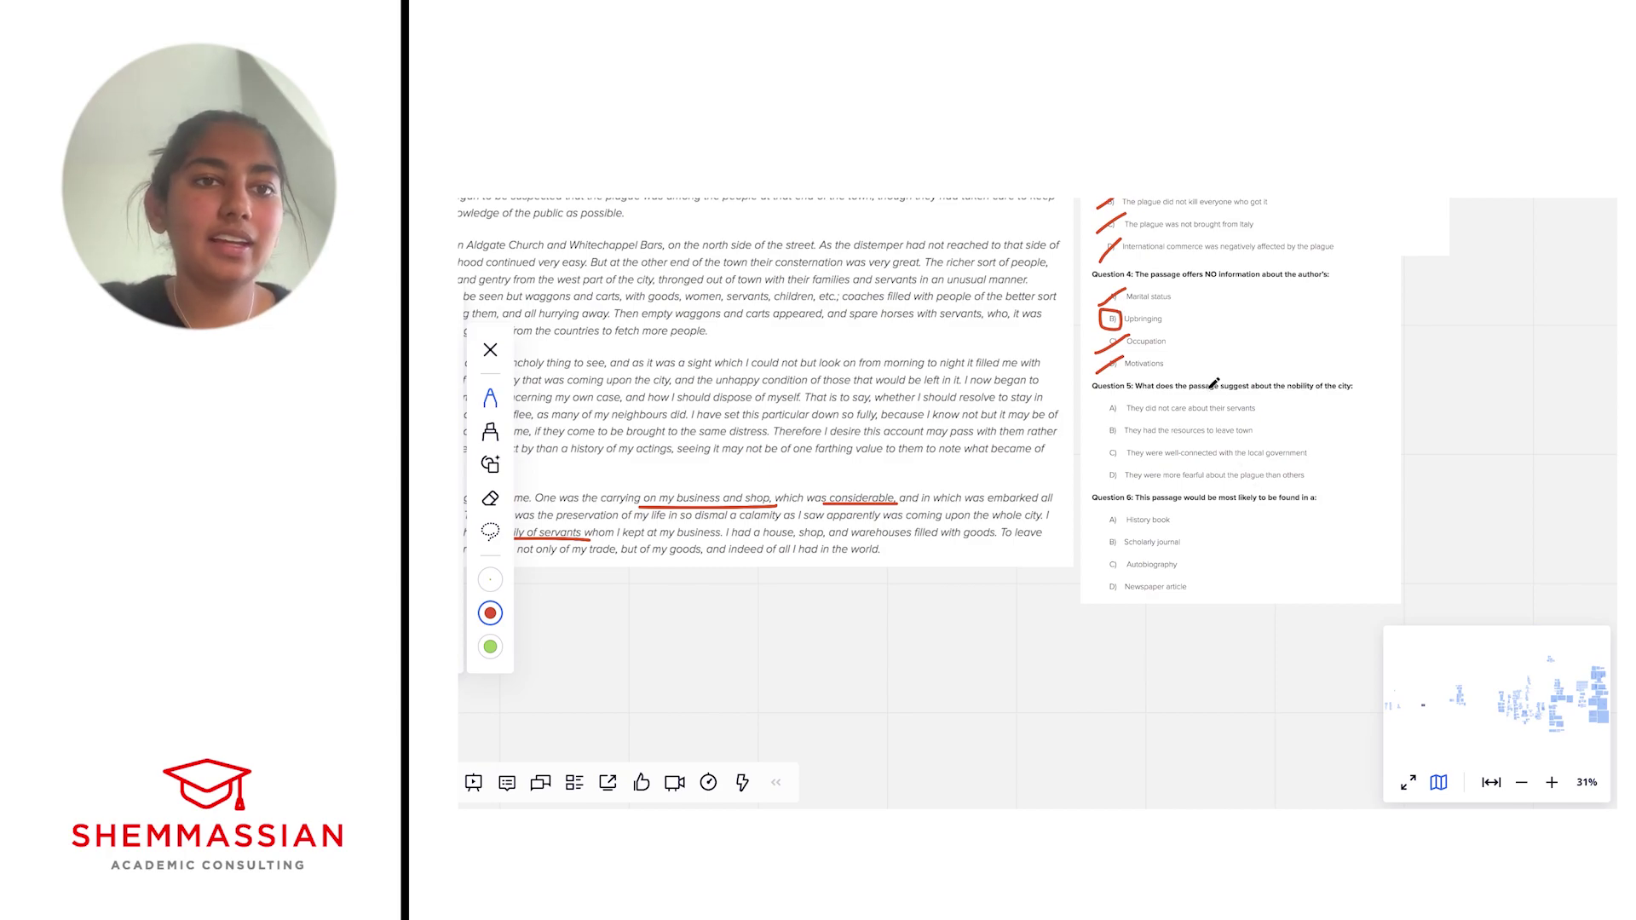
scroll(1212, 383, "up", 2)
scroll(1214, 385, "up", 4)
scroll(1212, 383, "up", 4)
scroll(1213, 384, "up", 4)
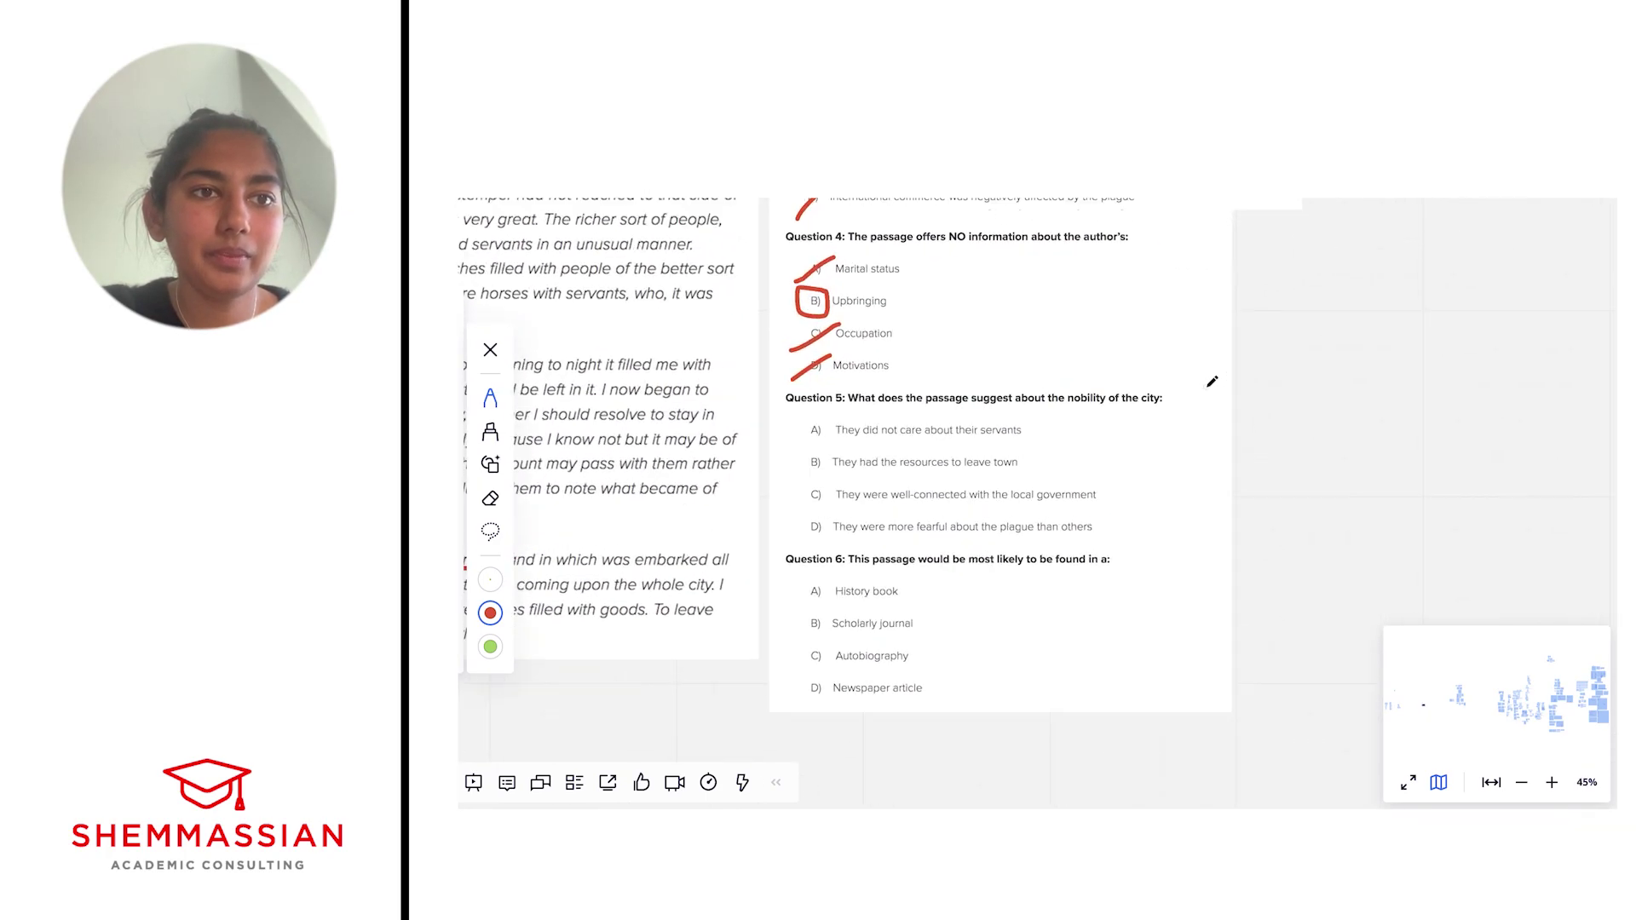
scroll(1212, 383, "up", 4)
scroll(1211, 381, "up", 3)
scroll(1212, 381, "up", 2)
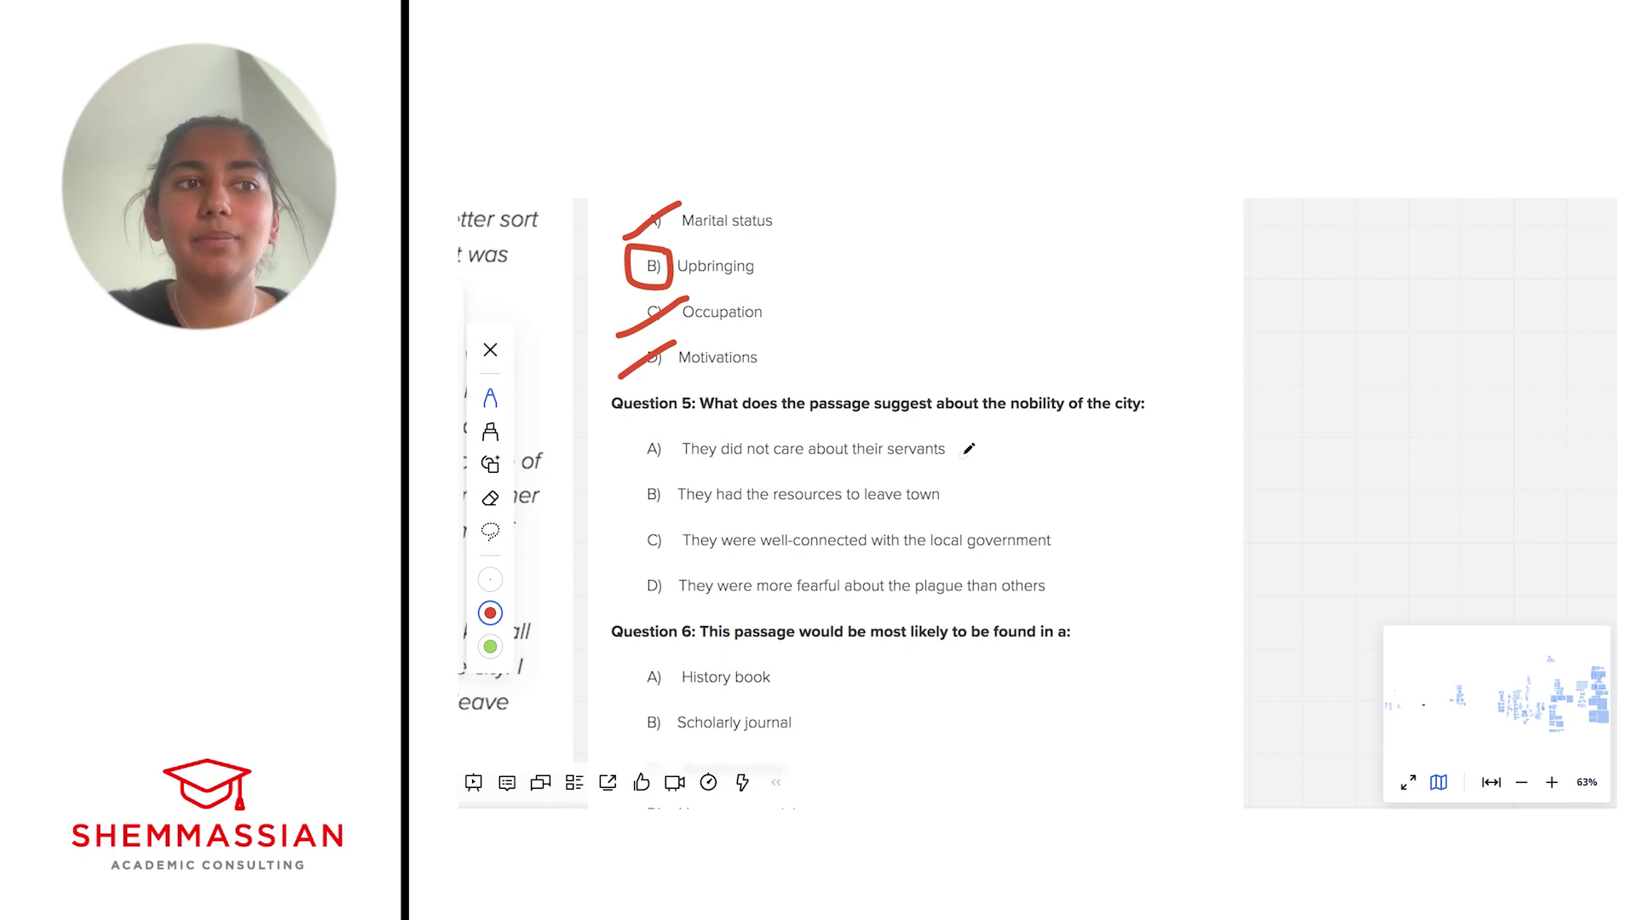
scroll(969, 449, "down", 1)
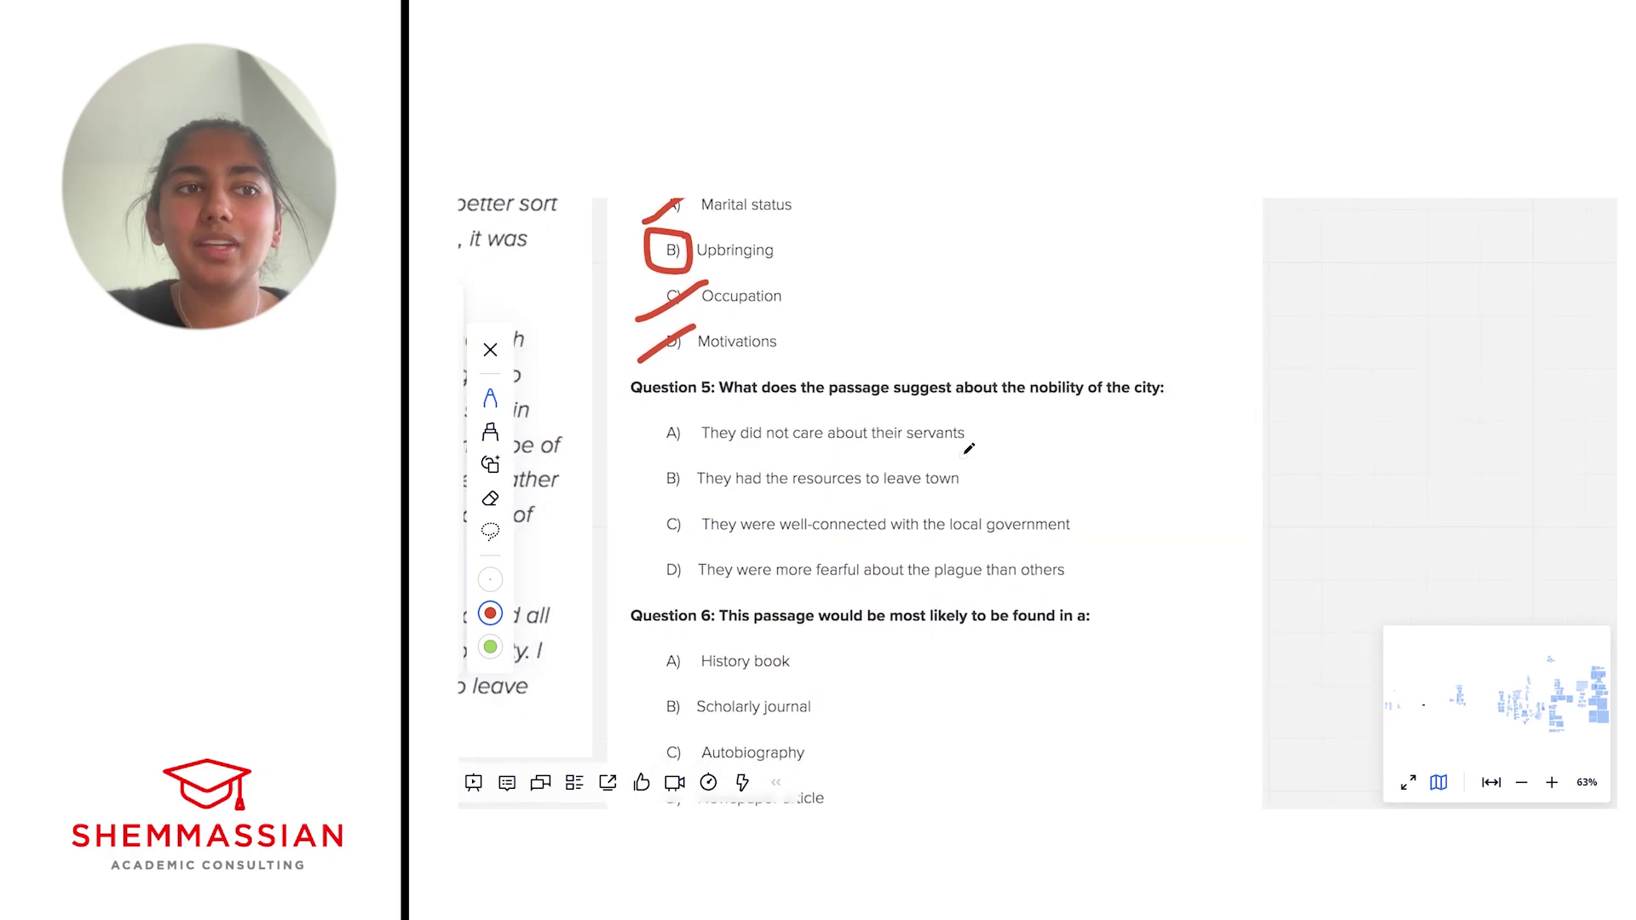
scroll(969, 448, "down", 1)
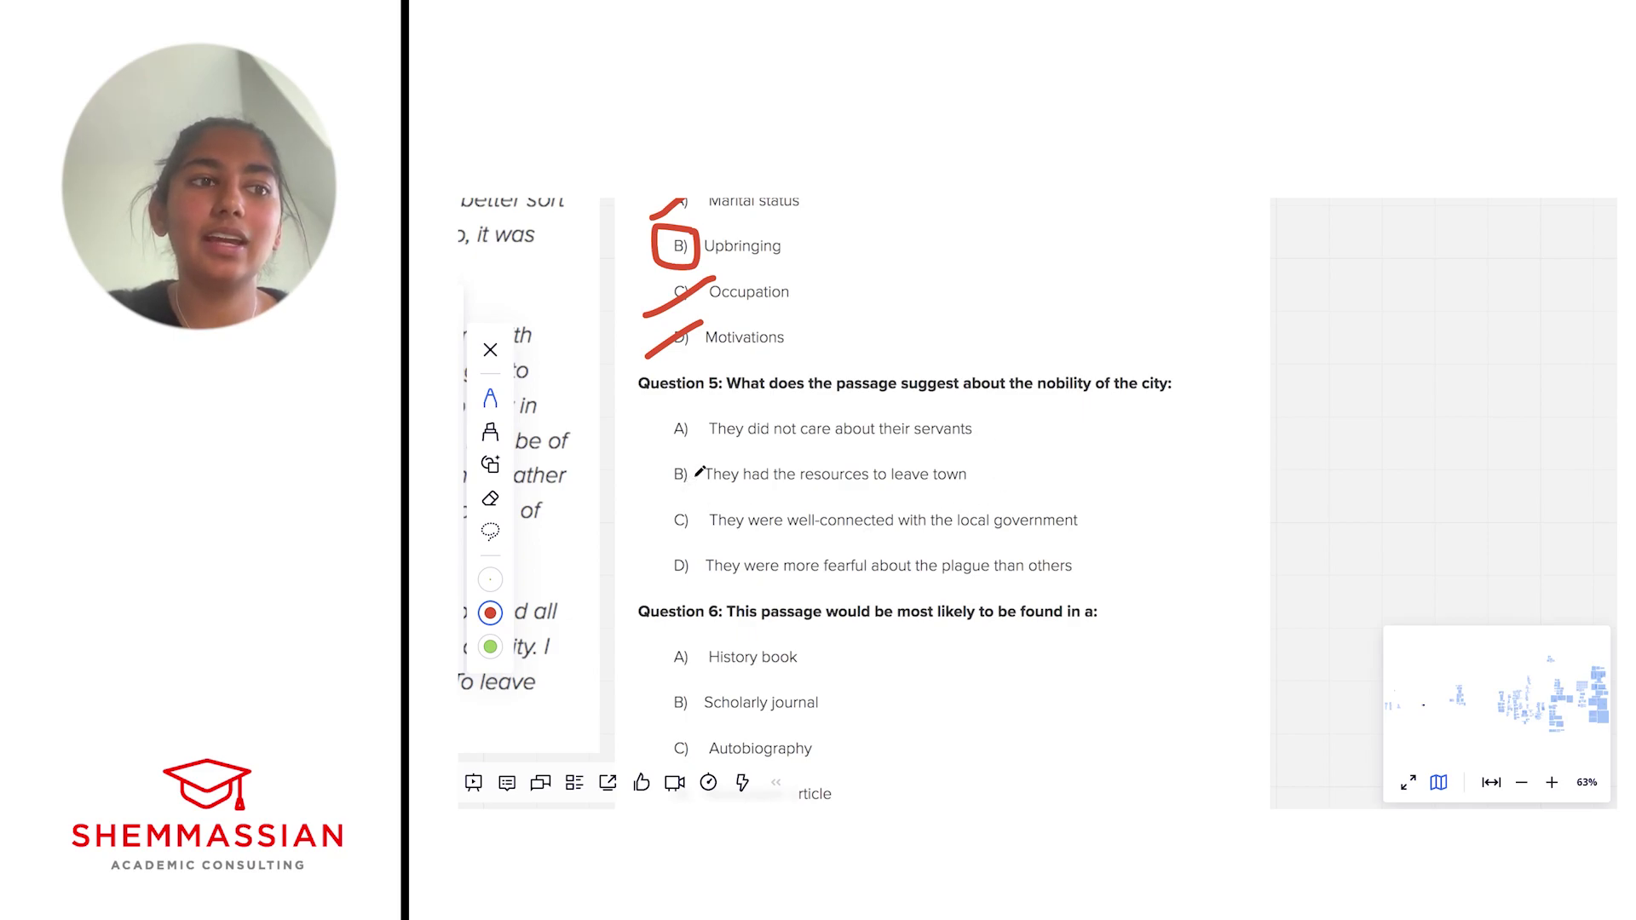
- Circle answer B, 'resources to leave town', and strike through options C and D in red
mouse_move(693, 450)
left_mouse_down()
mouse_move(703, 464)
mouse_move(694, 450)
left_mouse_up()
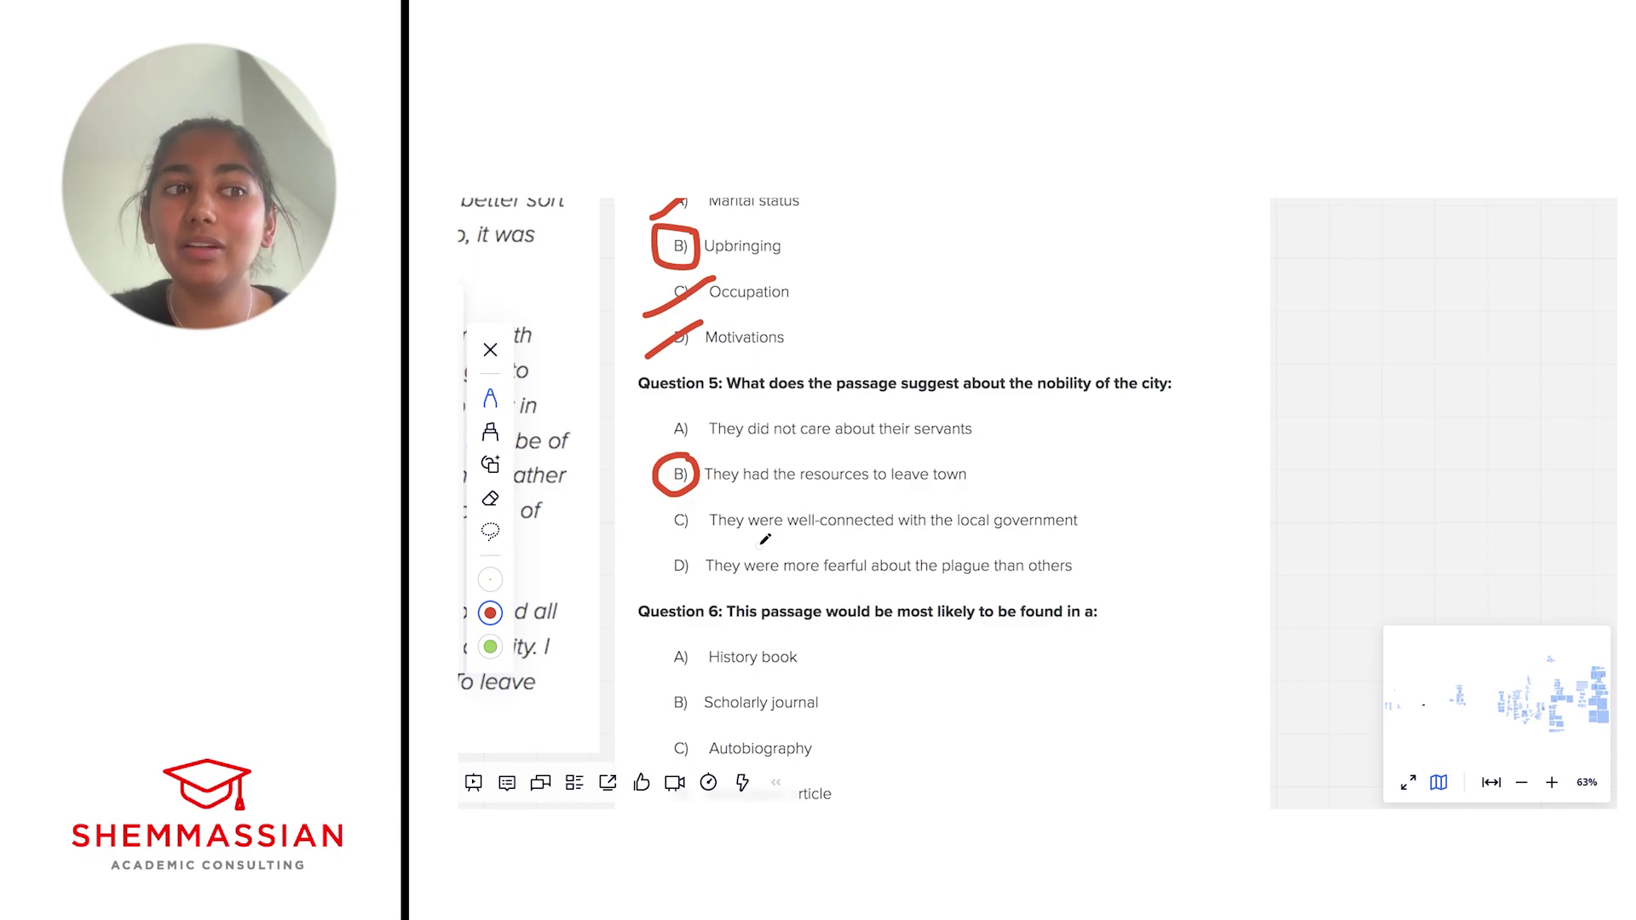
left_click_drag(654, 539, 703, 497)
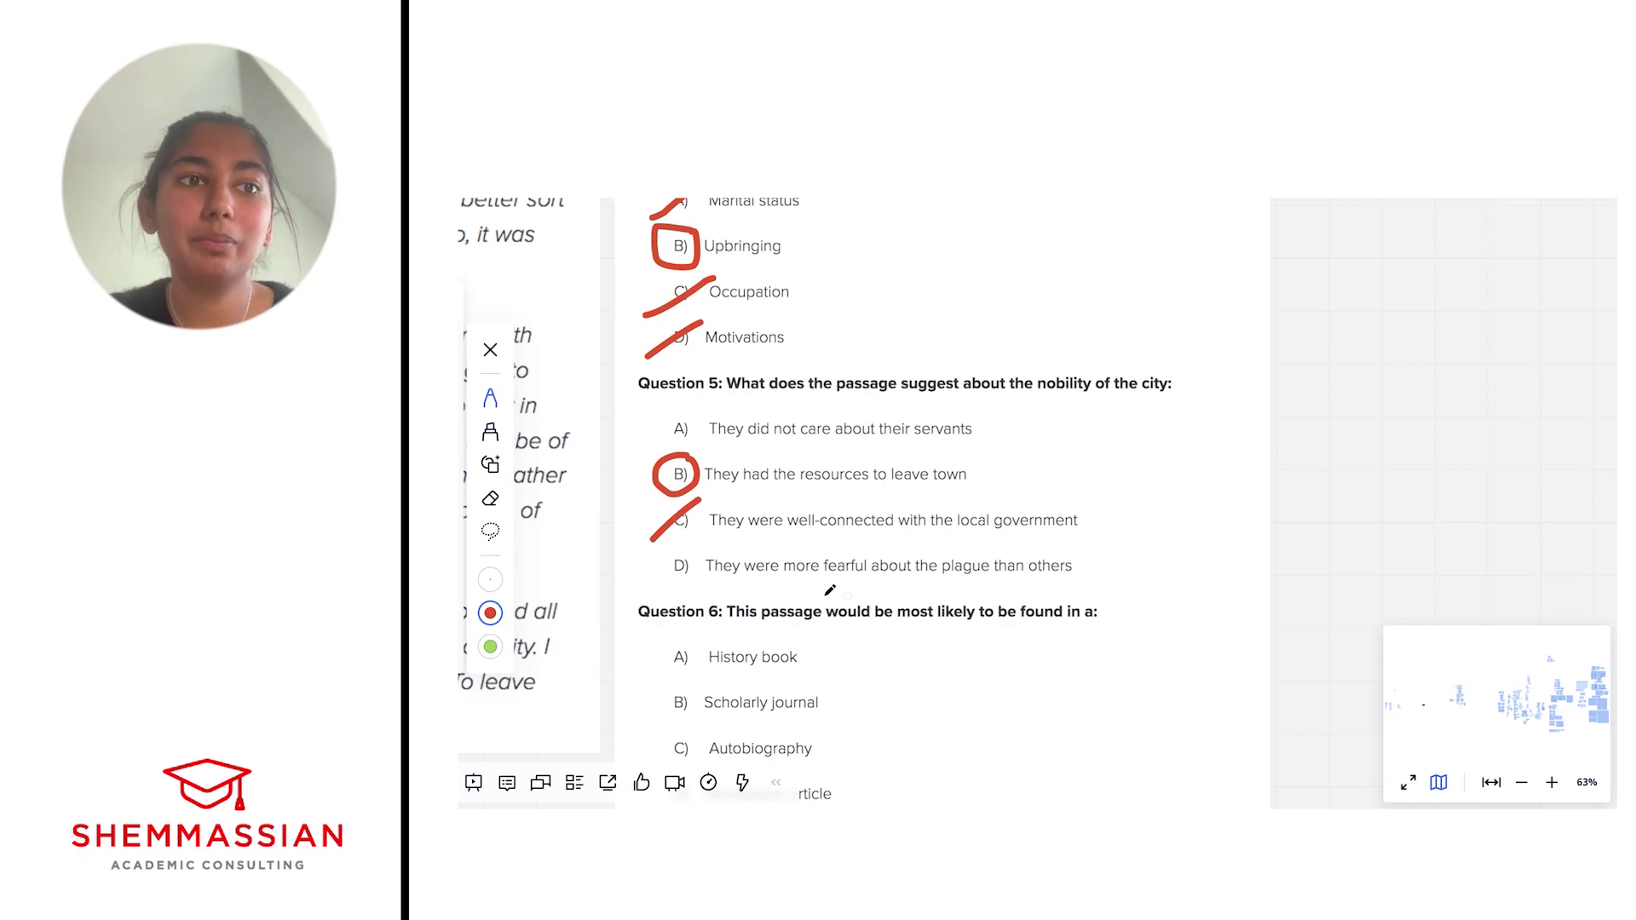
left_click_drag(648, 589, 696, 557)
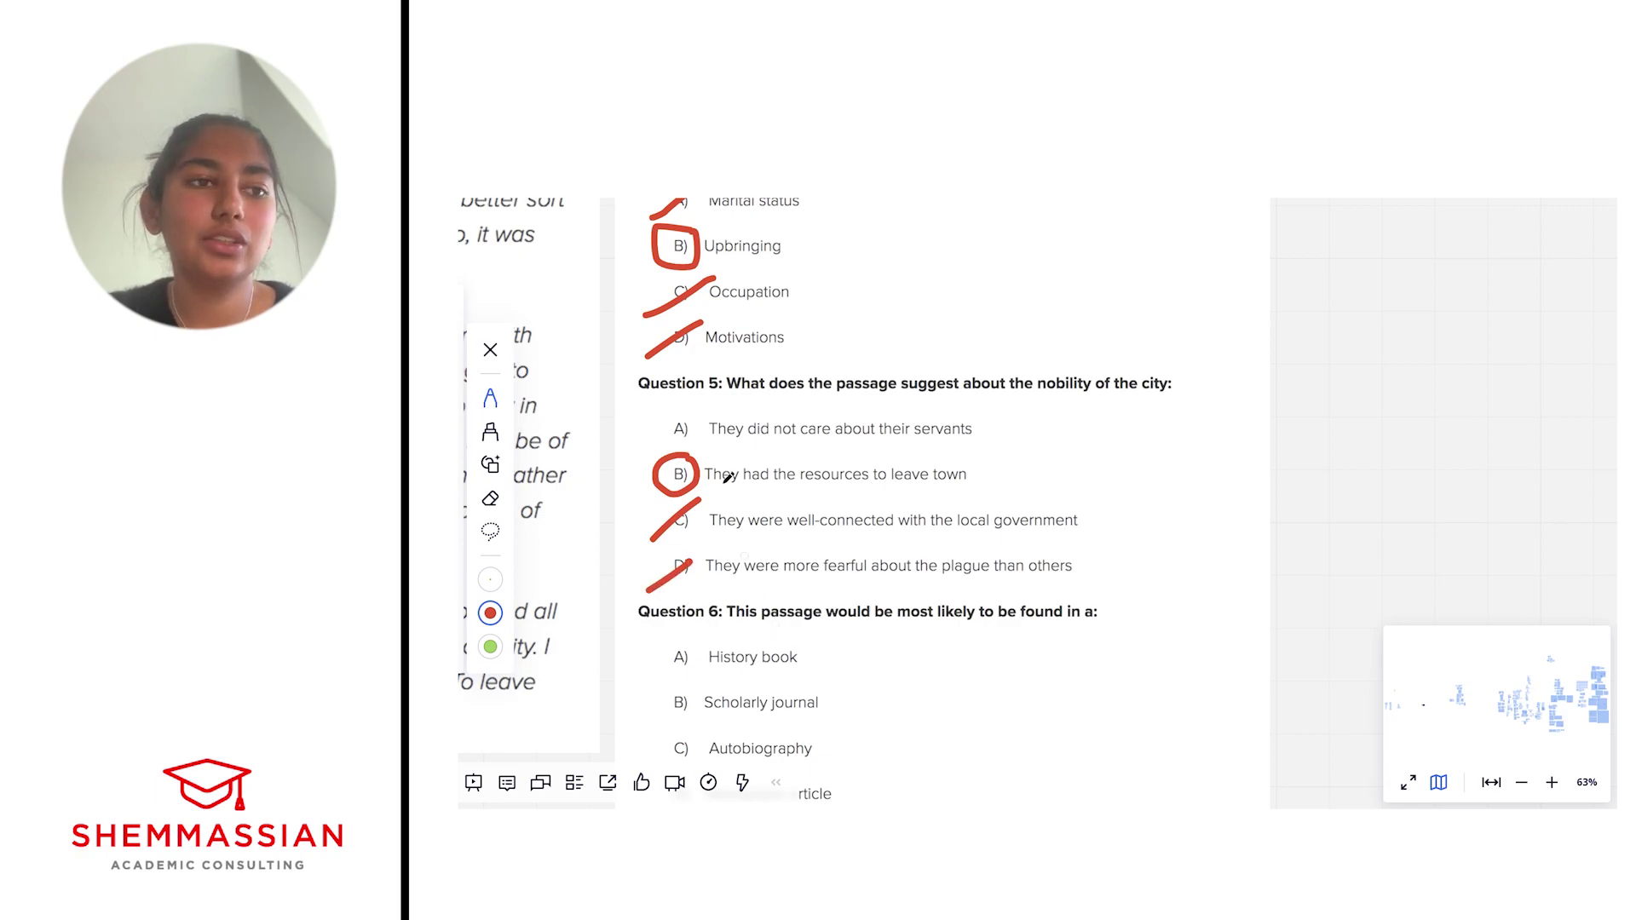
scroll(775, 632, "down", 1)
scroll(775, 631, "down", 2)
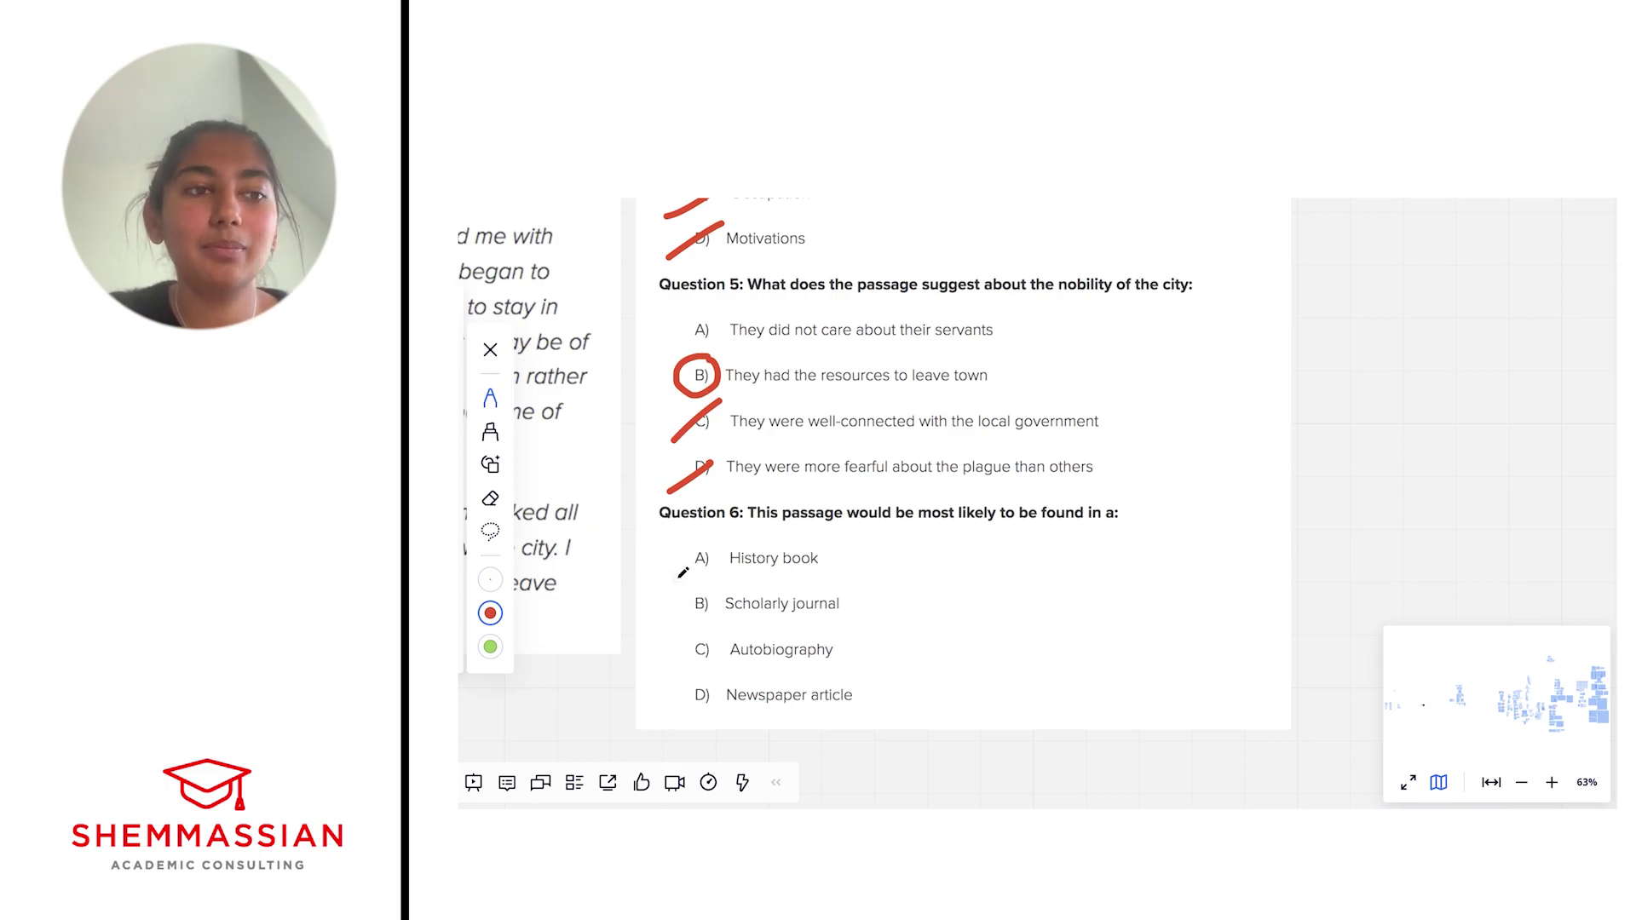
- Strike through History book, Scholarly journal and Newspaper article, and circle Autobiography in red
left_click_drag(682, 574, 720, 543)
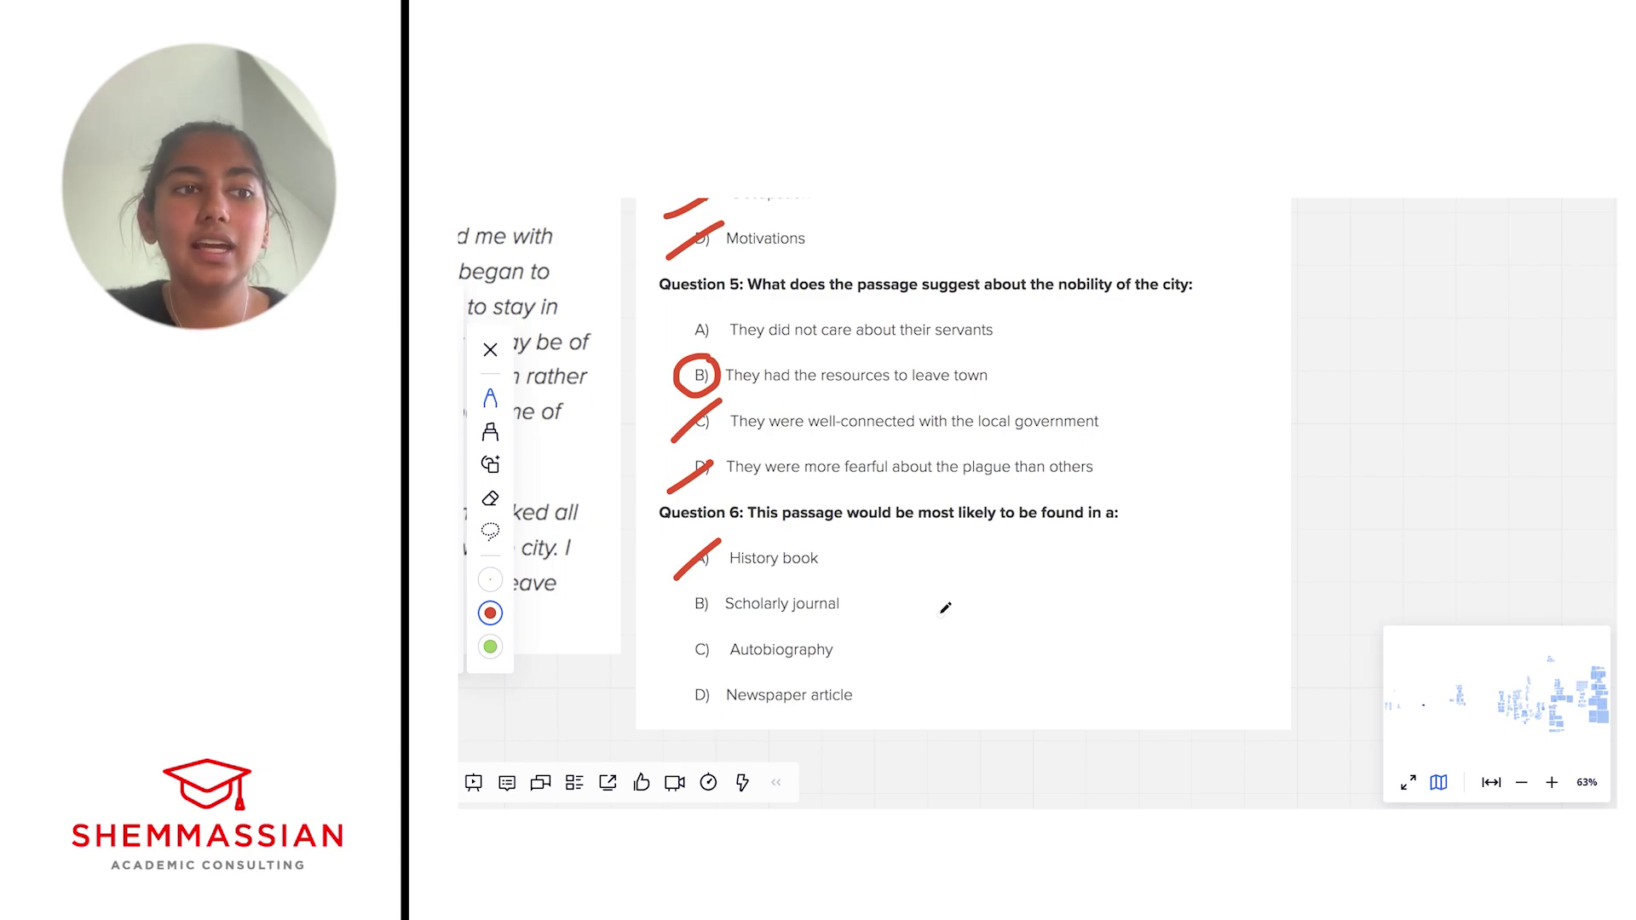
left_click_drag(676, 626, 717, 591)
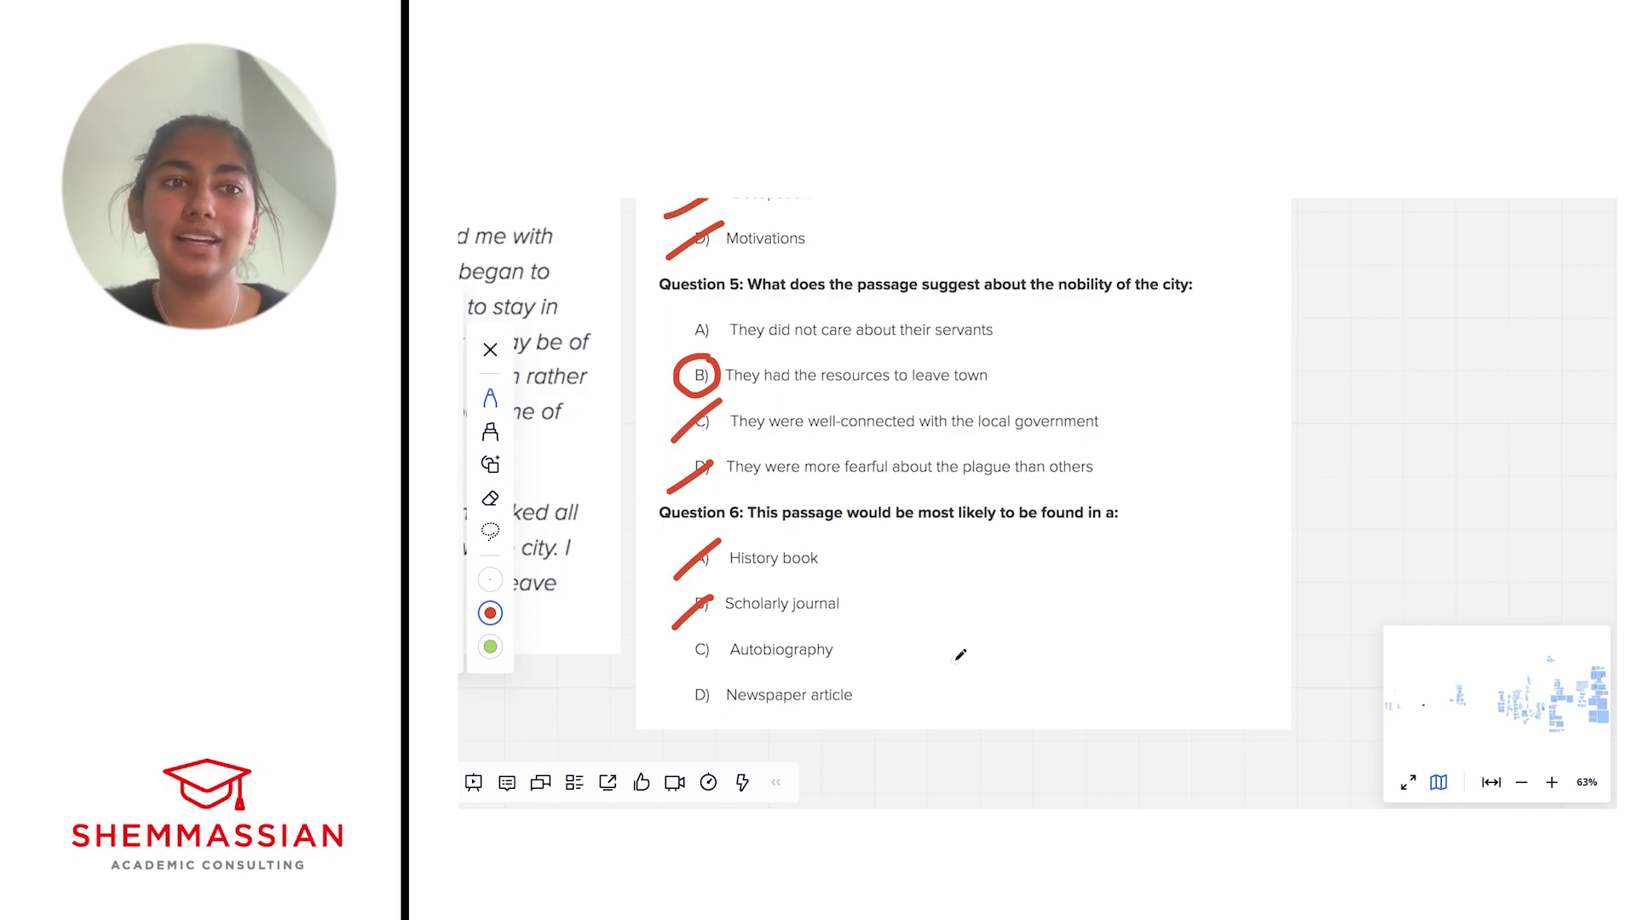
left_click_drag(719, 632, 720, 640)
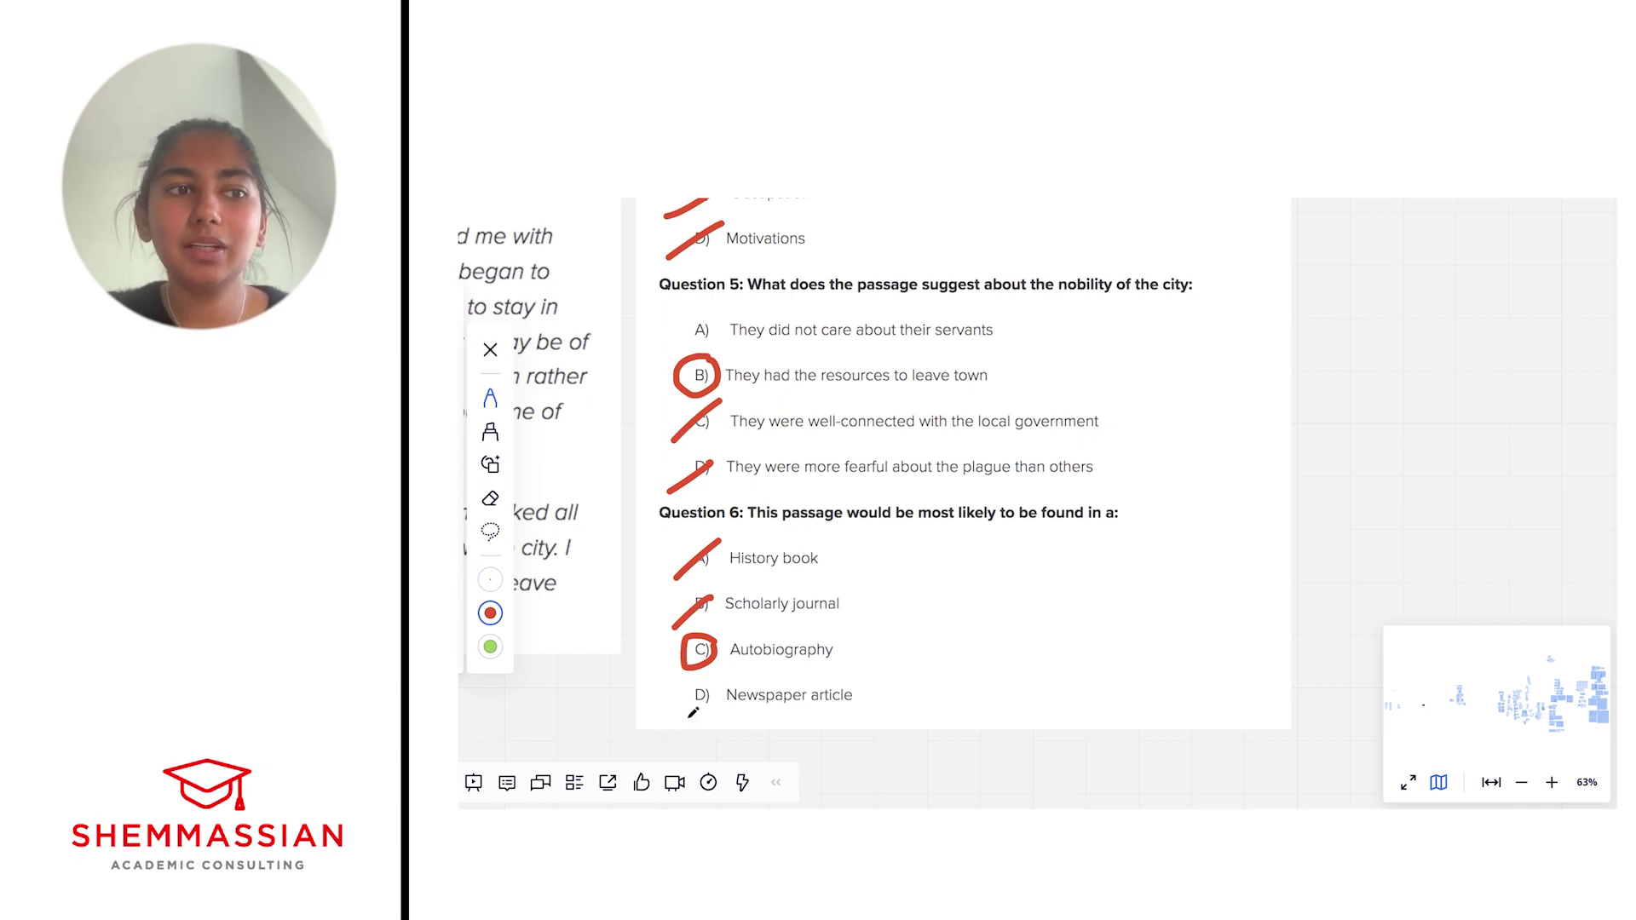
left_click_drag(677, 721, 735, 678)
scroll(594, 446, "down", 3)
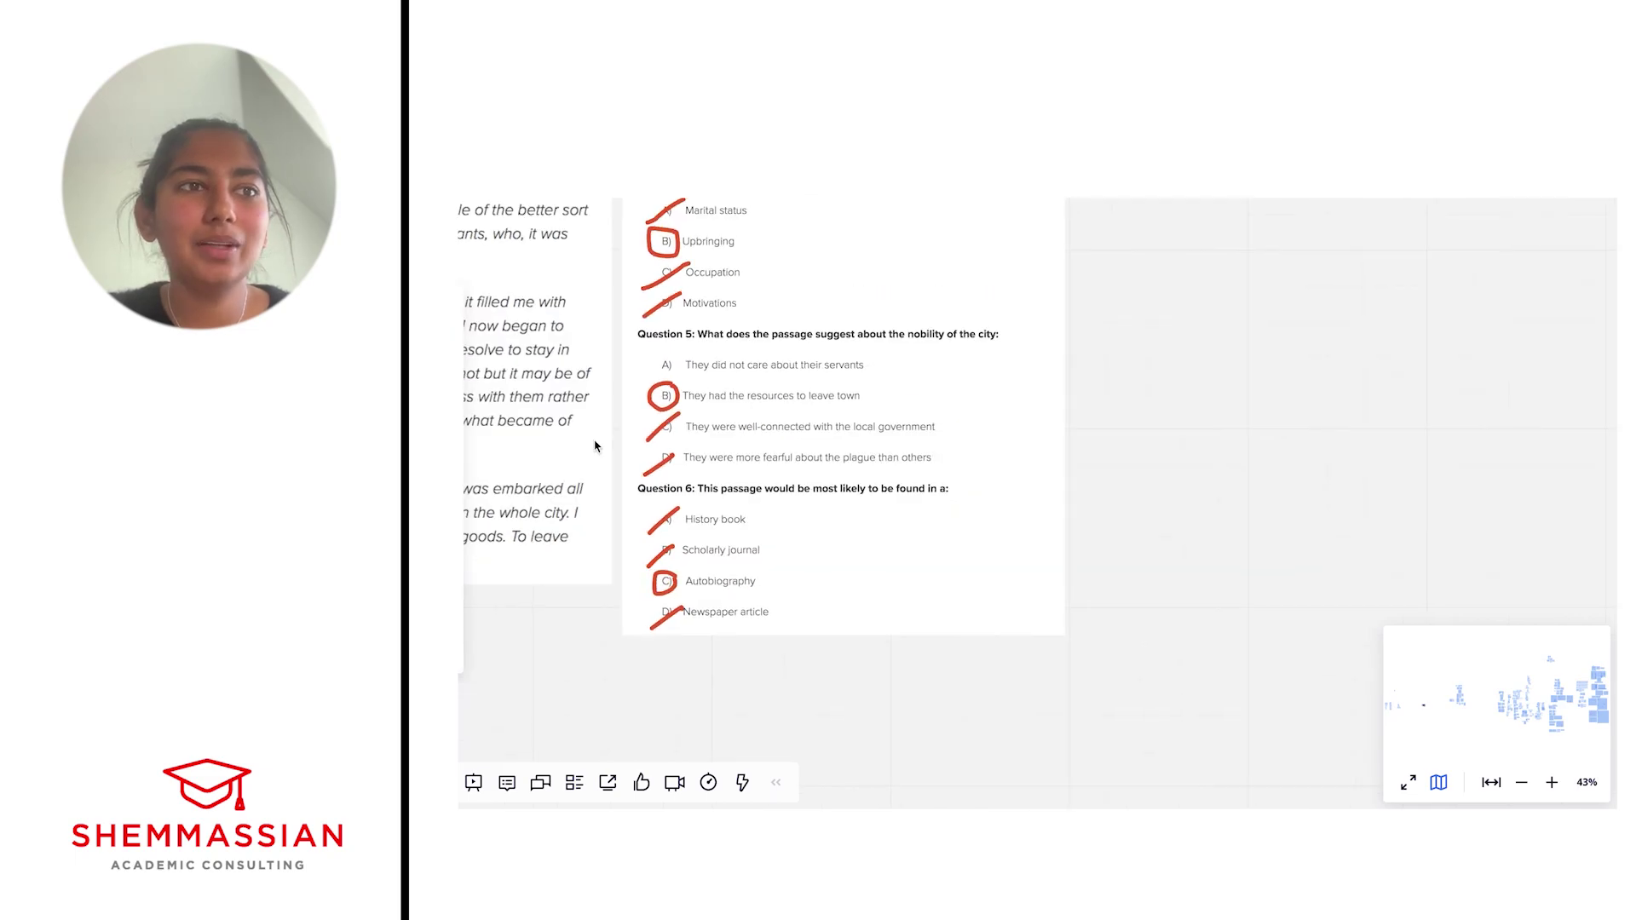
scroll(594, 445, "left", 5)
scroll(595, 445, "up", 3)
scroll(595, 445, "down", 1)
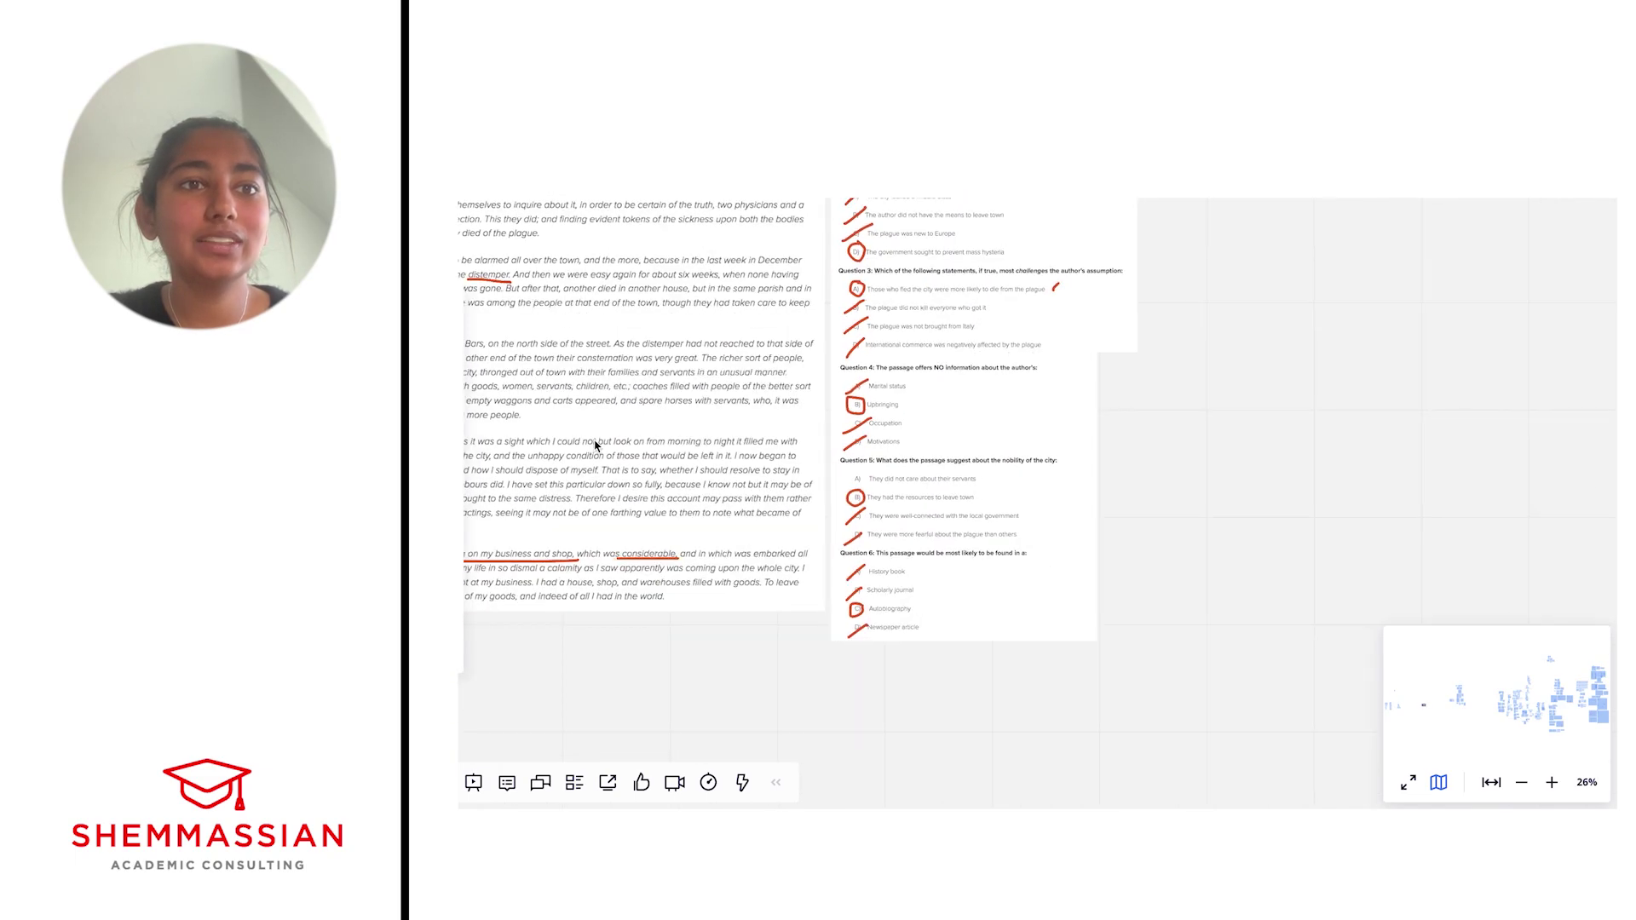
scroll(595, 444, "down", 1)
scroll(594, 445, "down", 1)
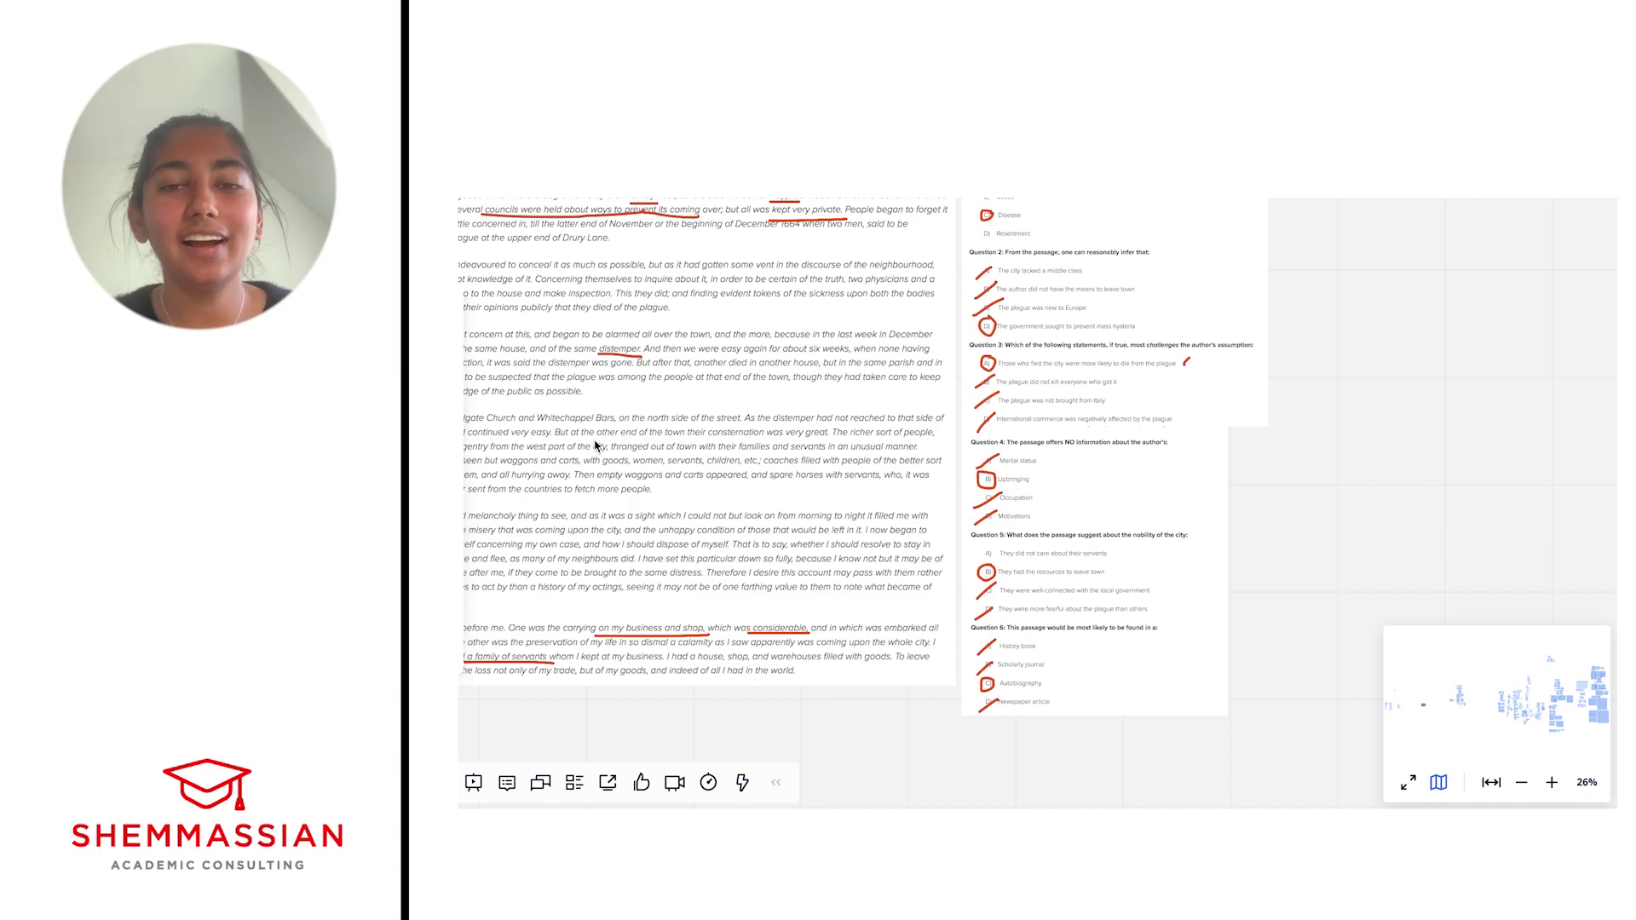